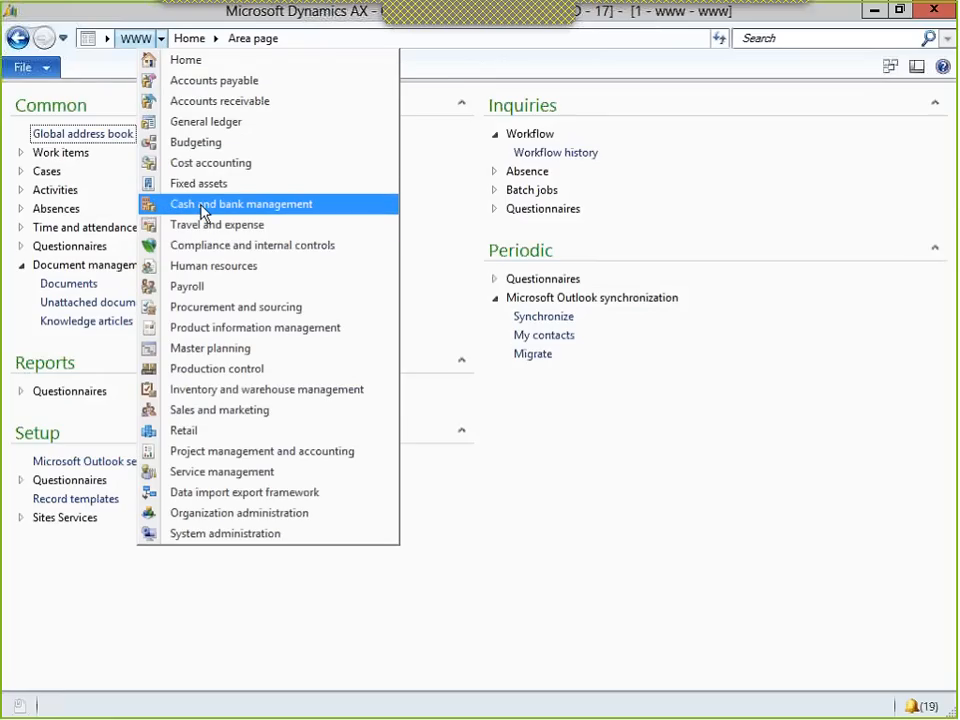
- Open the general ledger's journal names setup and make approval active for the GENJRN journal
click(205, 121)
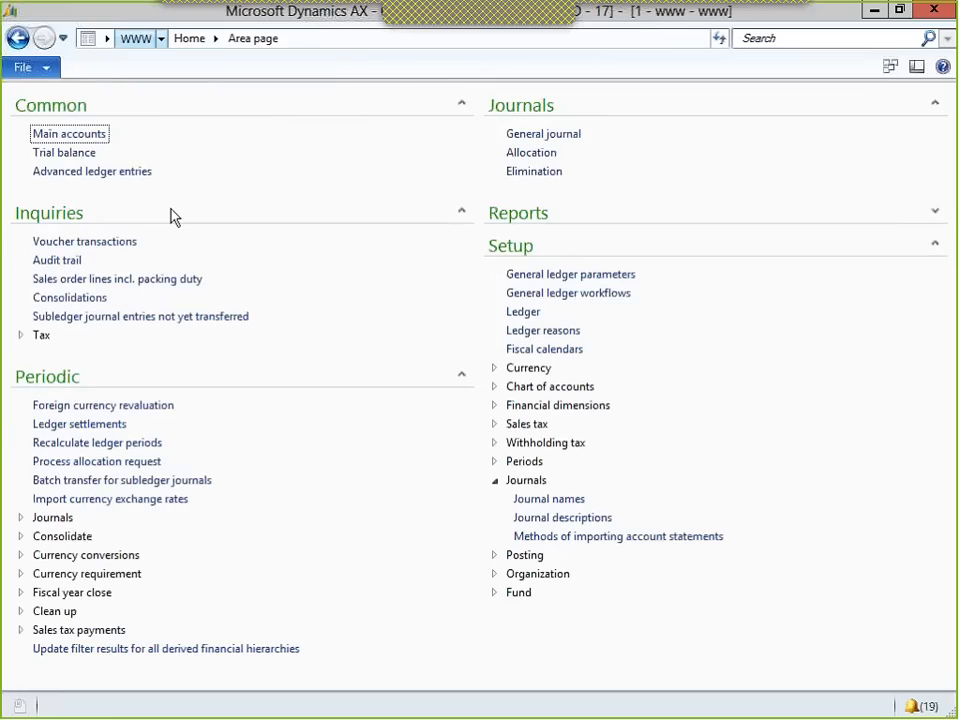
click(537, 503)
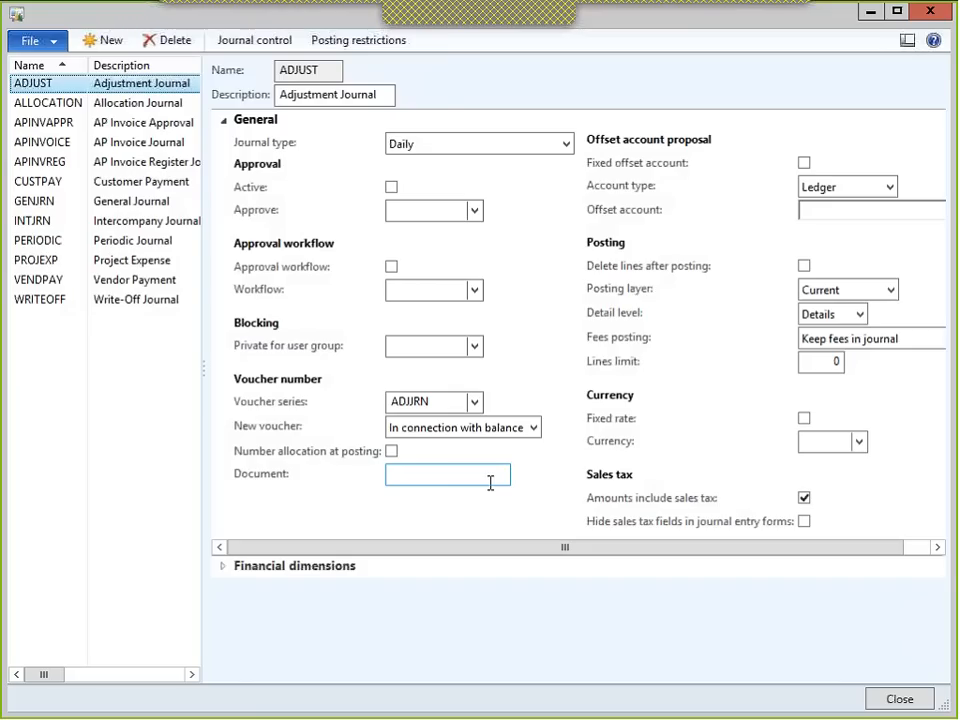
mouse_move(958, 4)
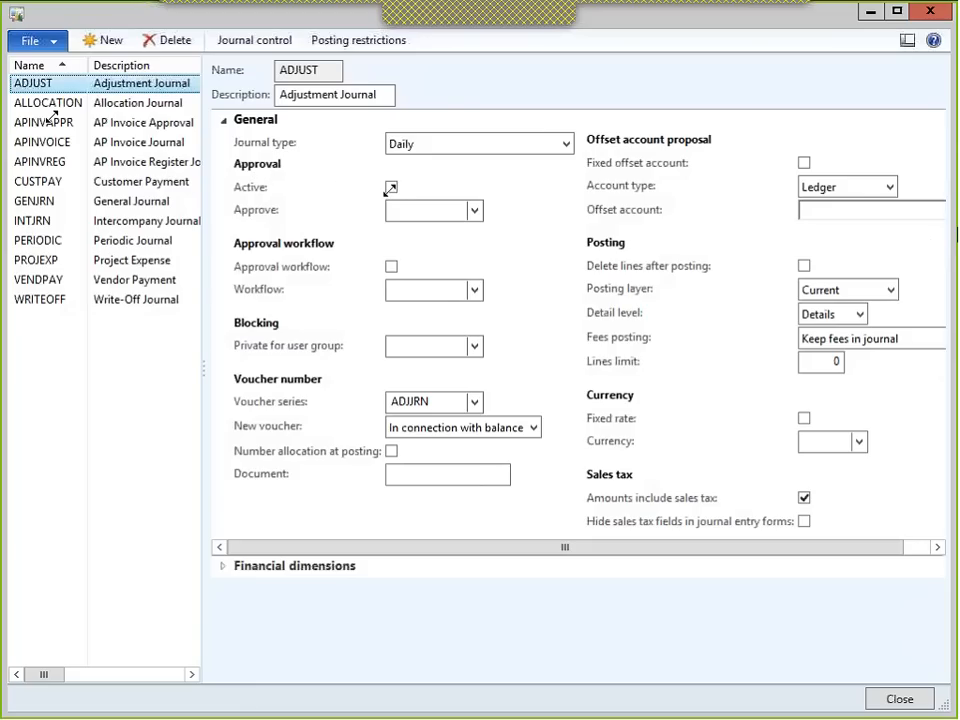
click(38, 202)
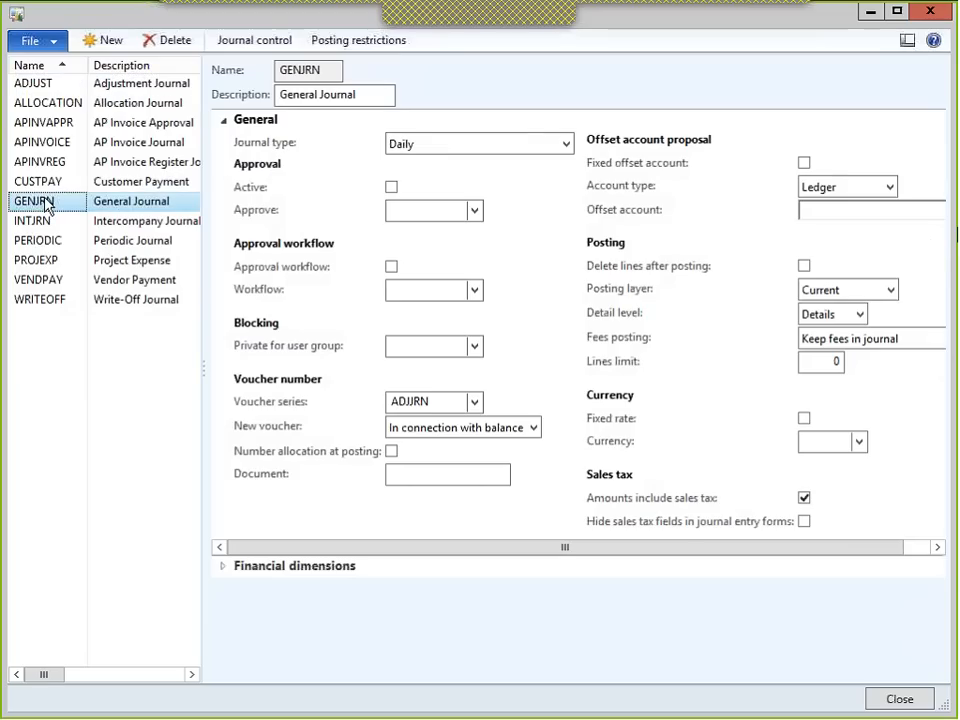
click(391, 189)
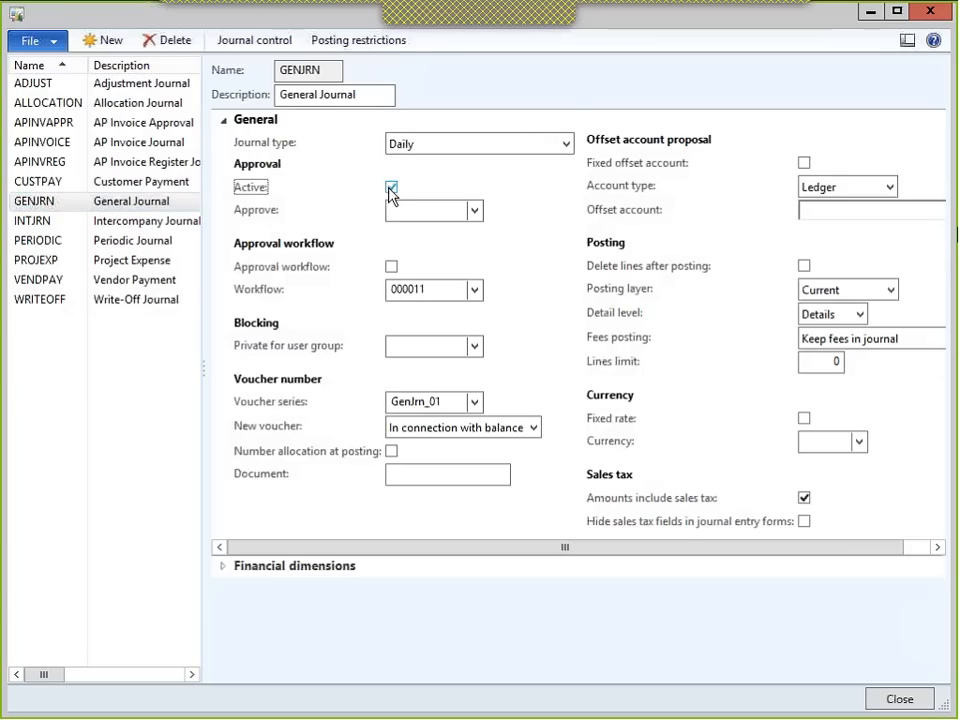
- From the Approve field's user group details, create a user group with code and name Controller
click(476, 212)
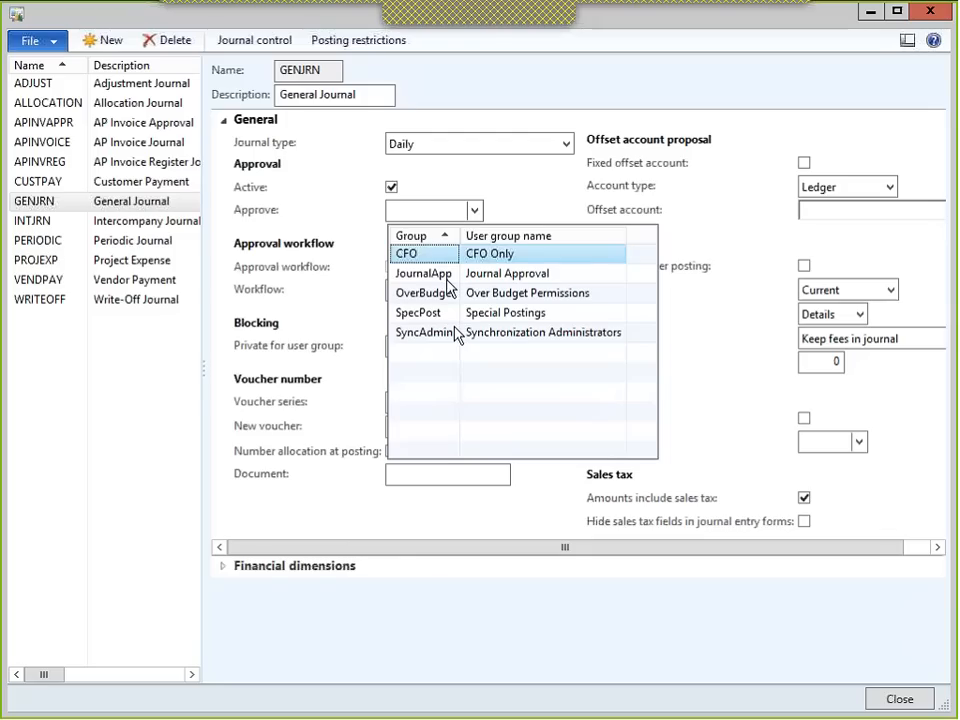
right_click(413, 214)
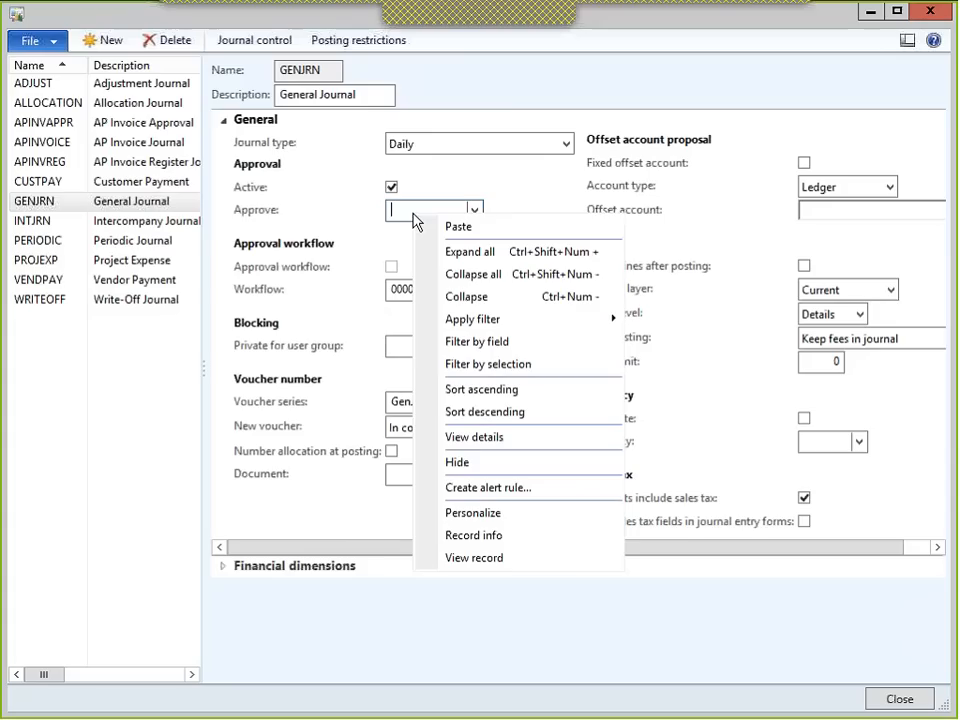
click(478, 438)
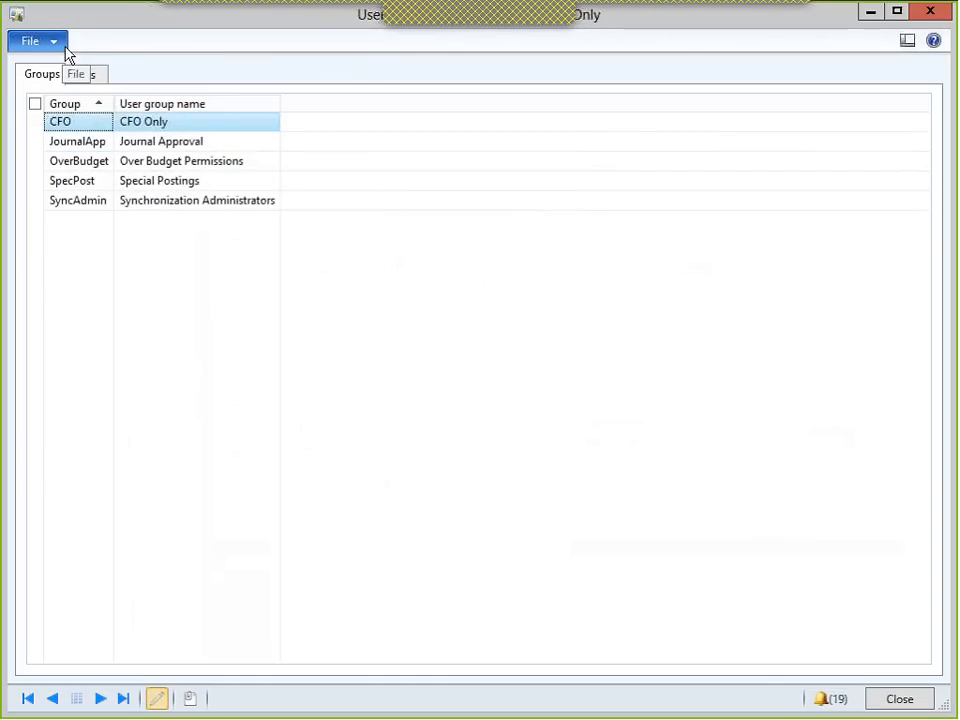
key(ctrl+n)
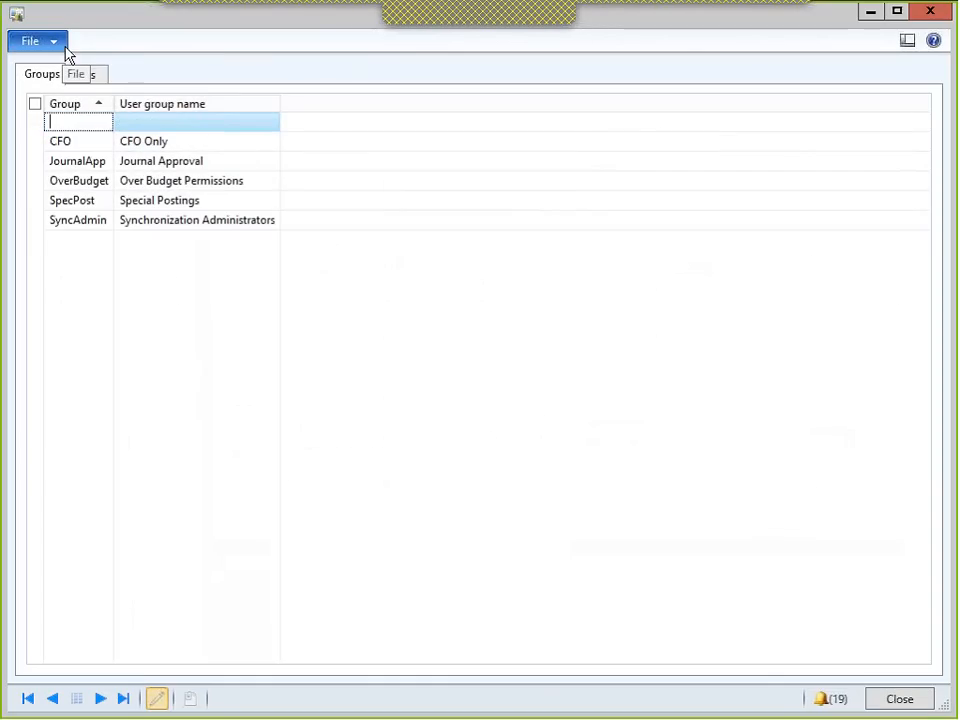
text(Controller)
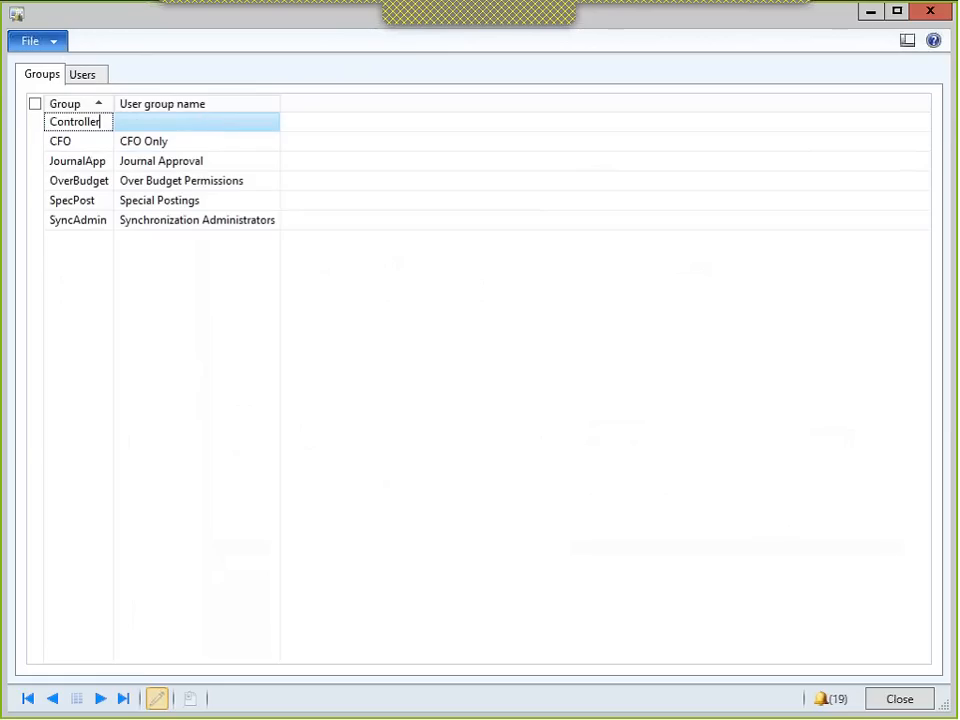
key(Tab)
text(Controller)
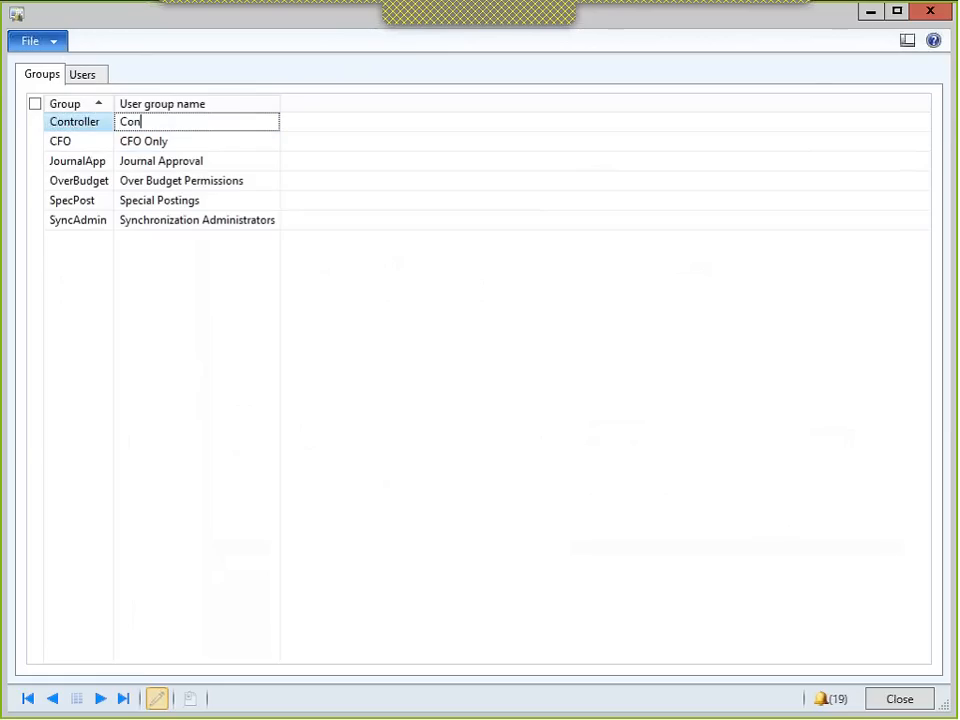
- Add two users to the Controller group and remove the first one again, keeping only Admin as selected user
click(88, 75)
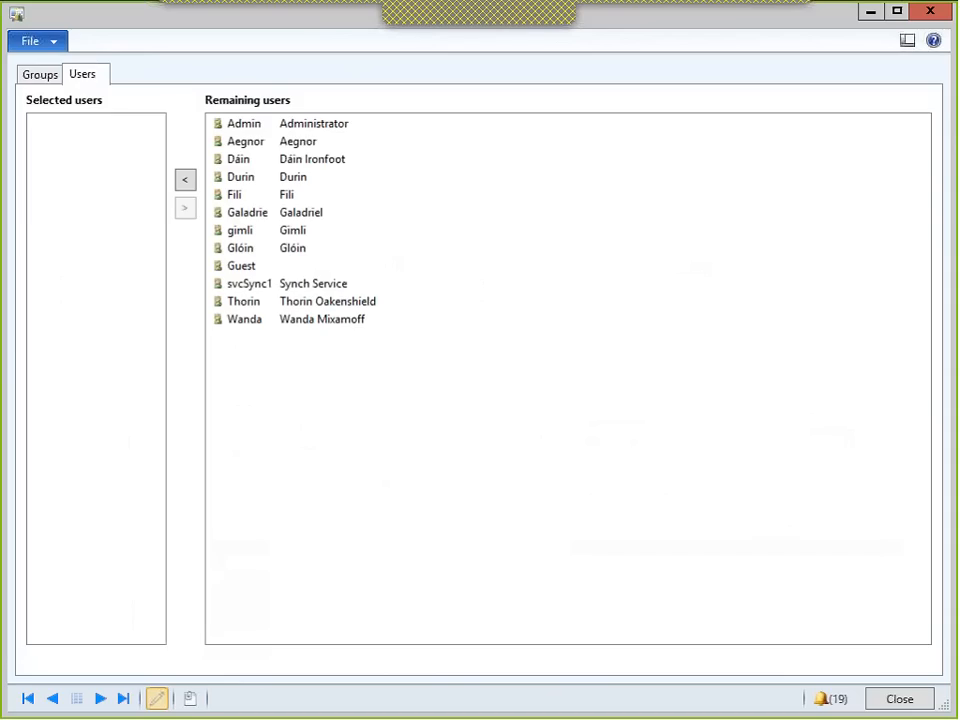
click(233, 213)
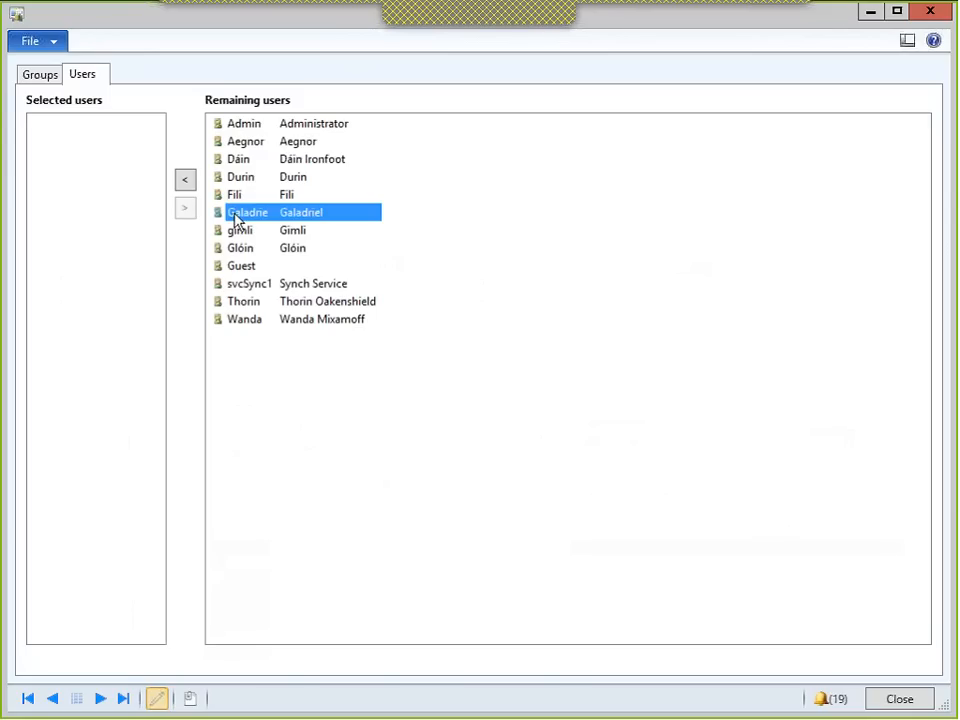
click(185, 181)
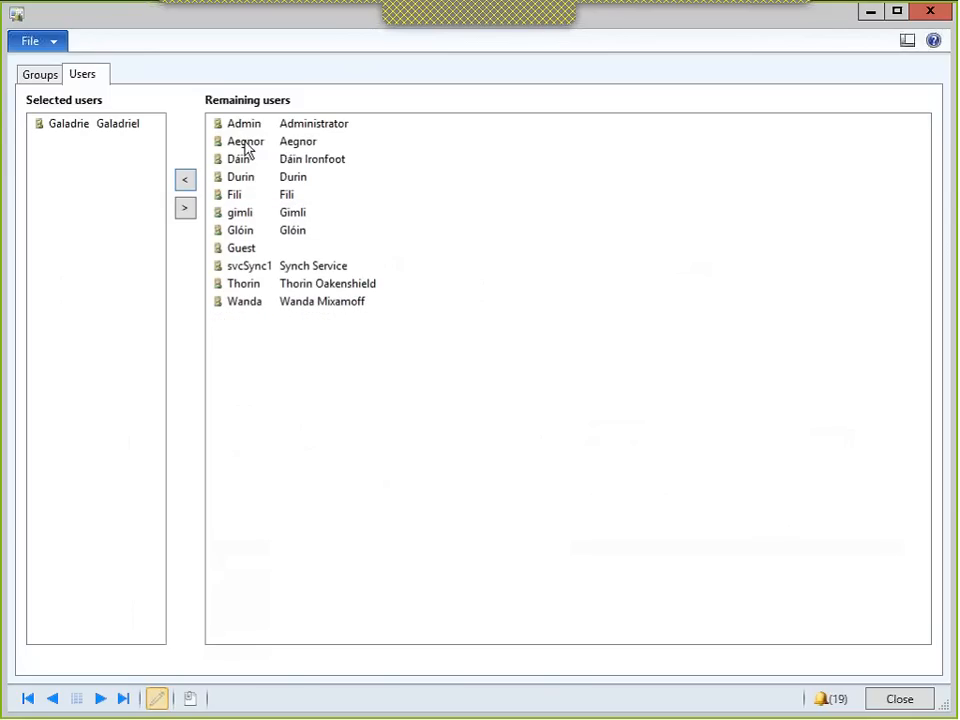
click(243, 126)
click(185, 180)
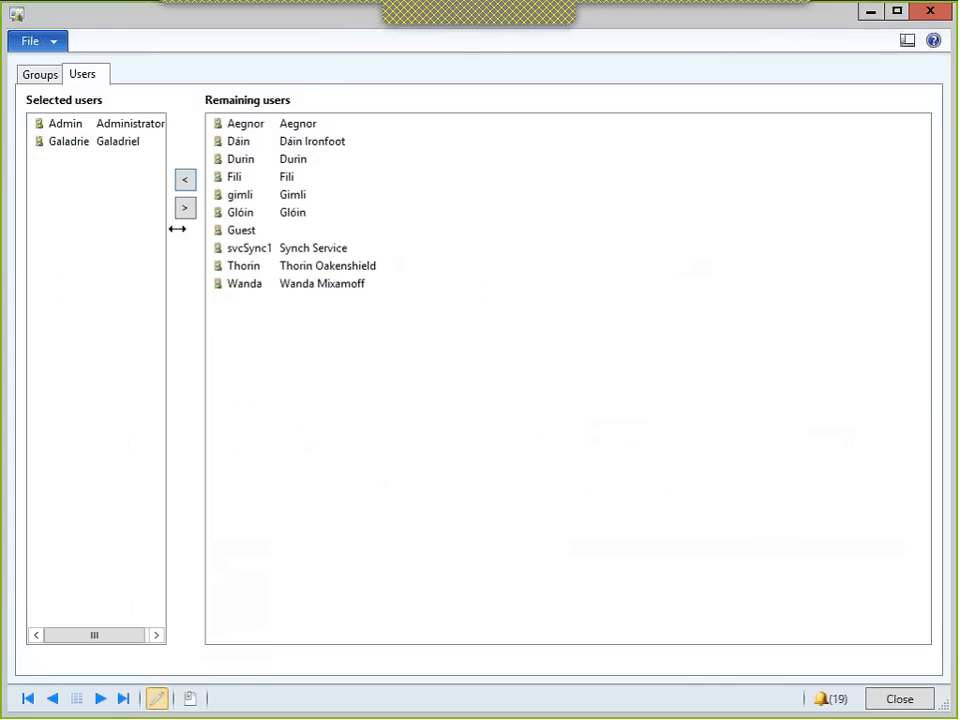
click(150, 142)
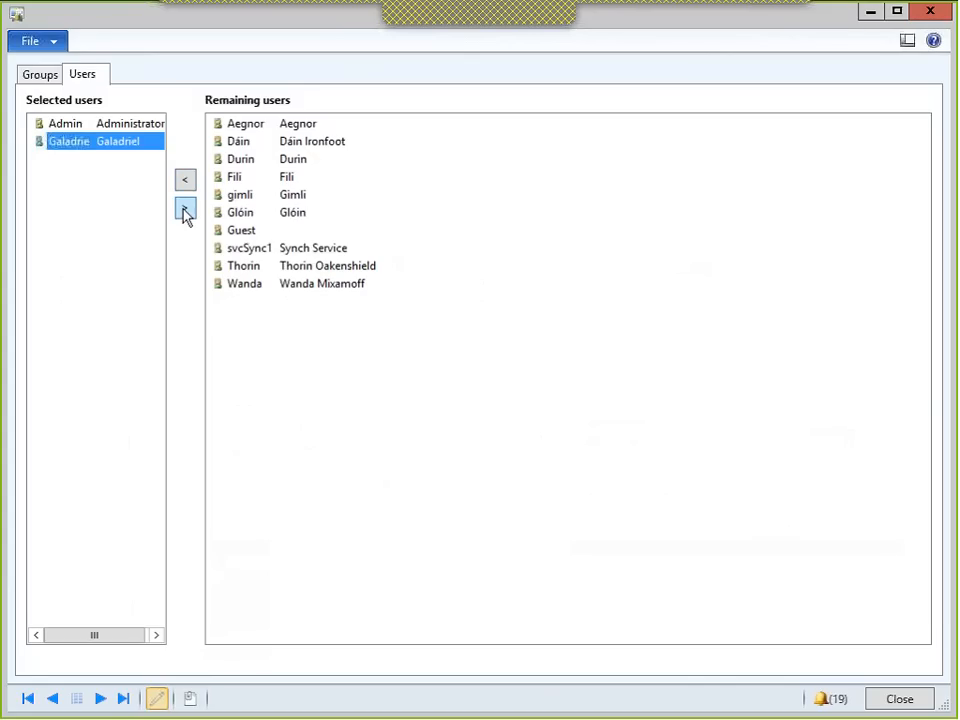
click(184, 209)
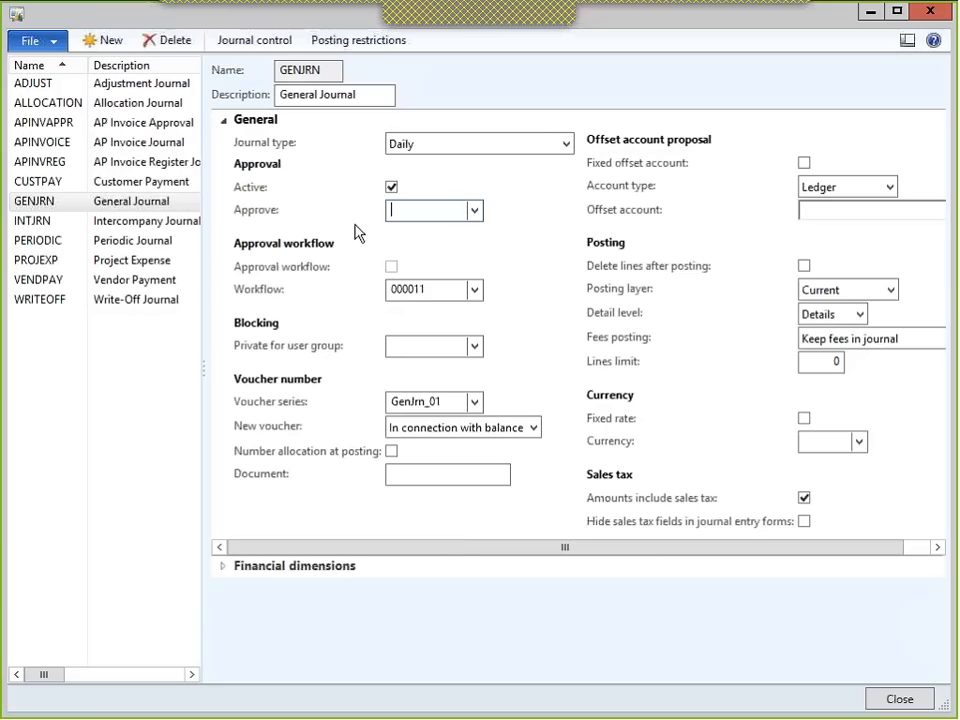
- Assign the Controller group as approver for the GENJRN journal and close the journal names setup
click(475, 212)
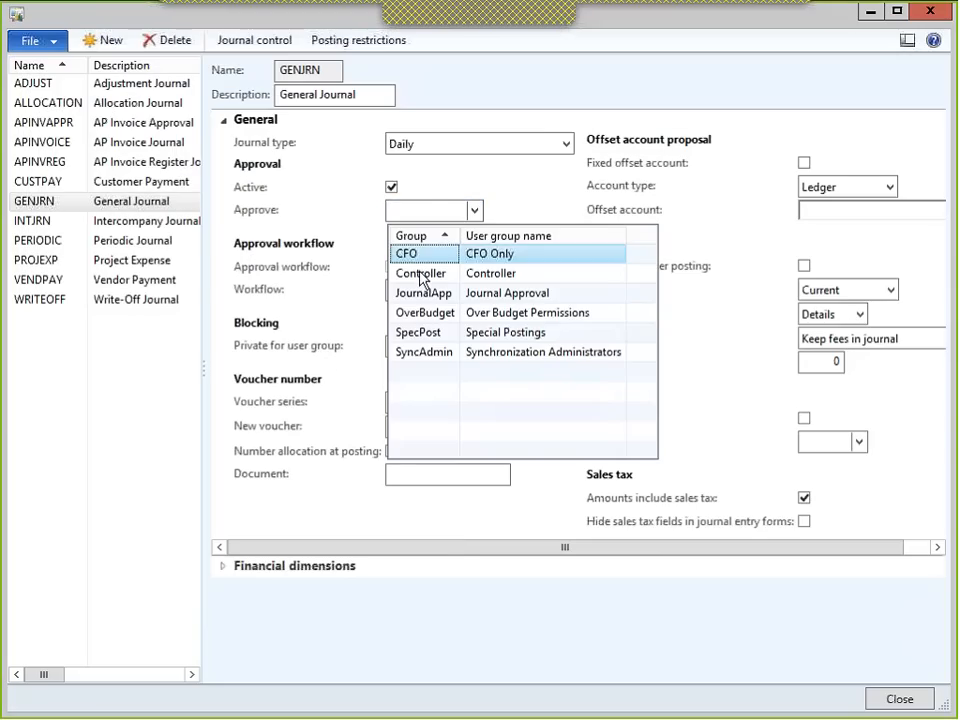
click(421, 276)
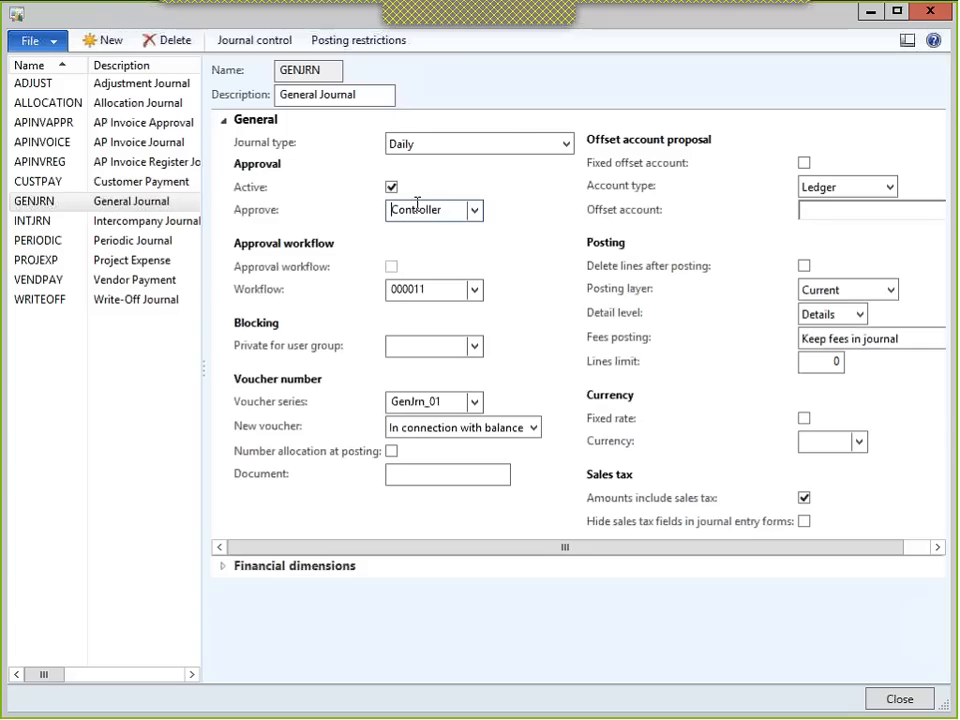
double_click(417, 206)
click(895, 704)
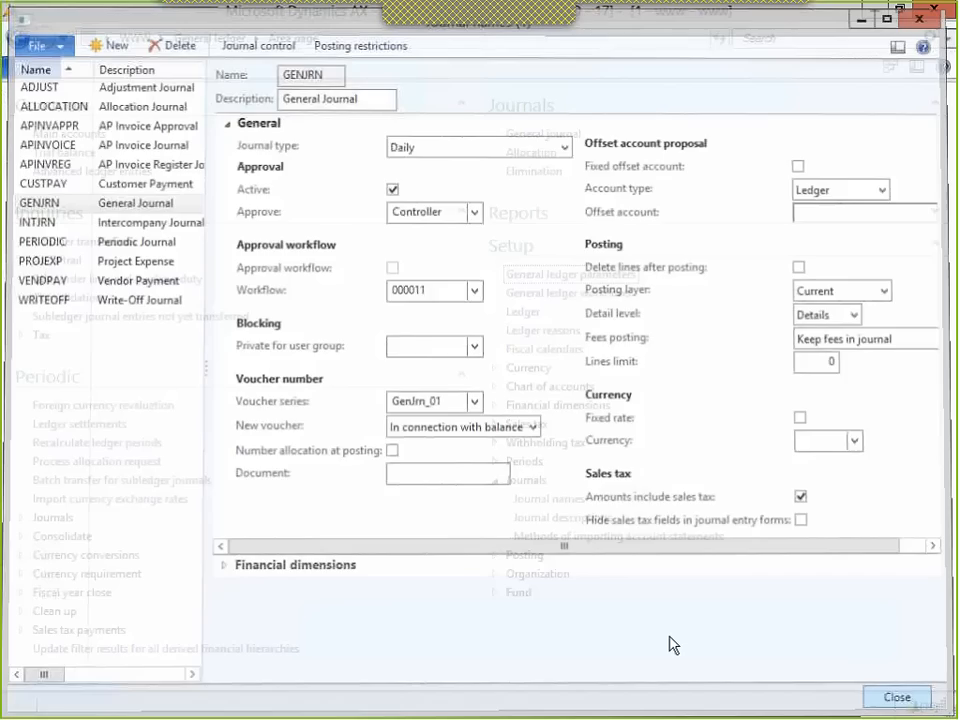
- Create a new general journal batch with the name GENJRN and open its lines
click(540, 134)
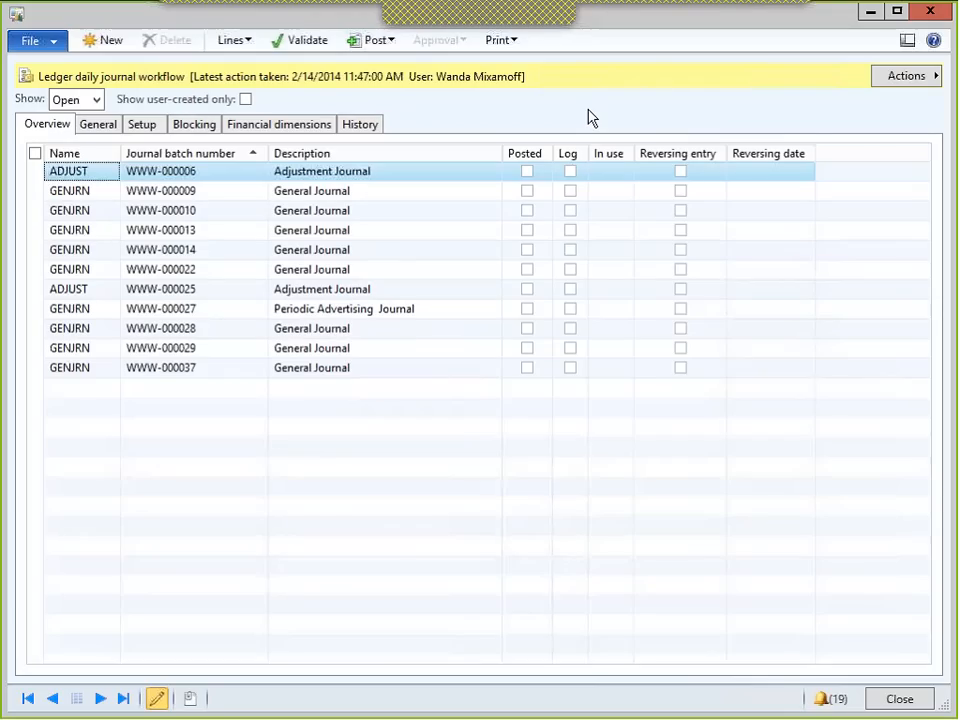
key(ctrl+n)
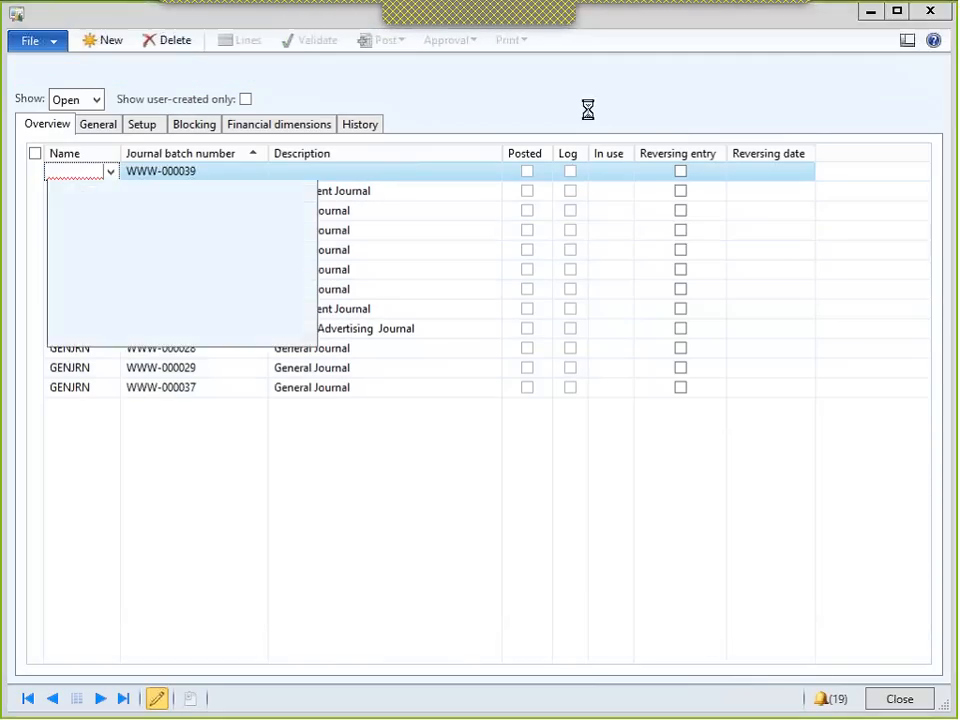
key(Tab)
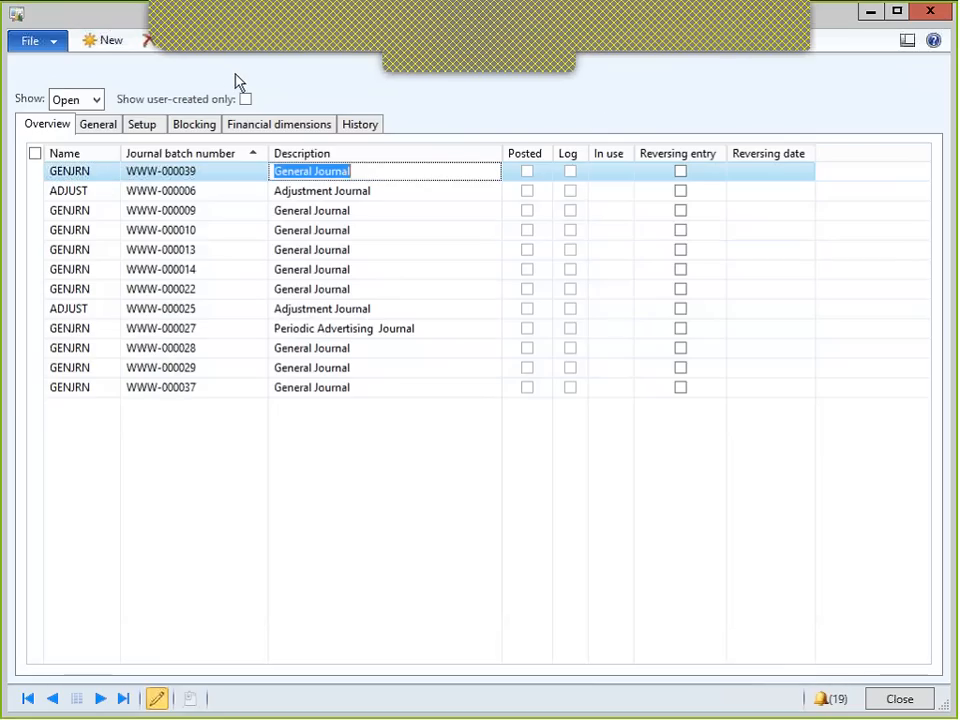
click(242, 42)
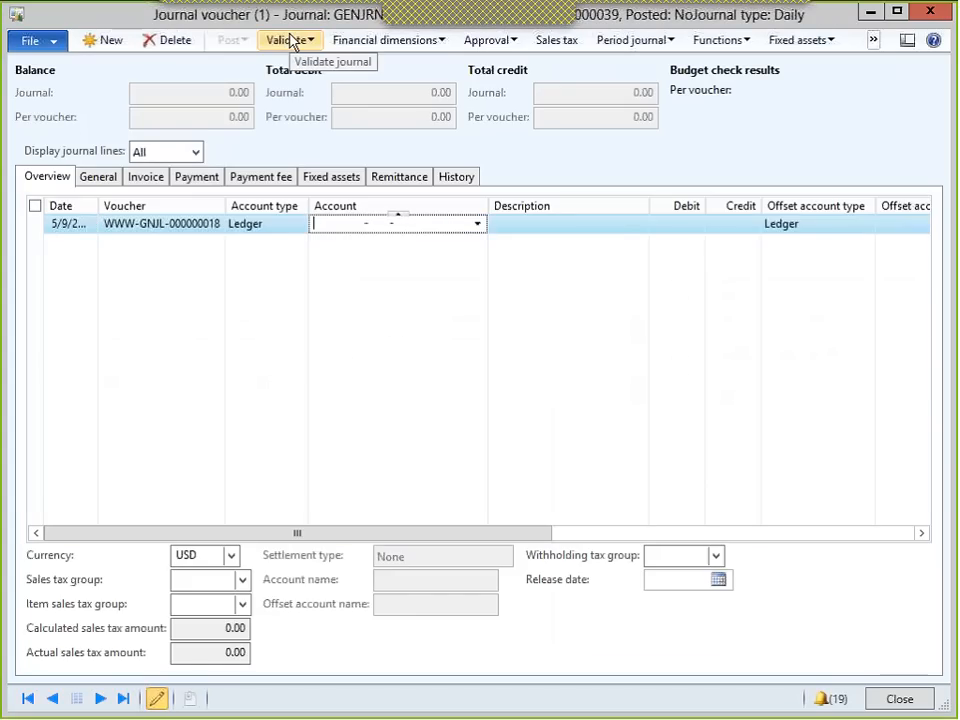
- Enter a ledger voucher line for account 618300 (Consulting service expense) with a debit of 100
text(con)
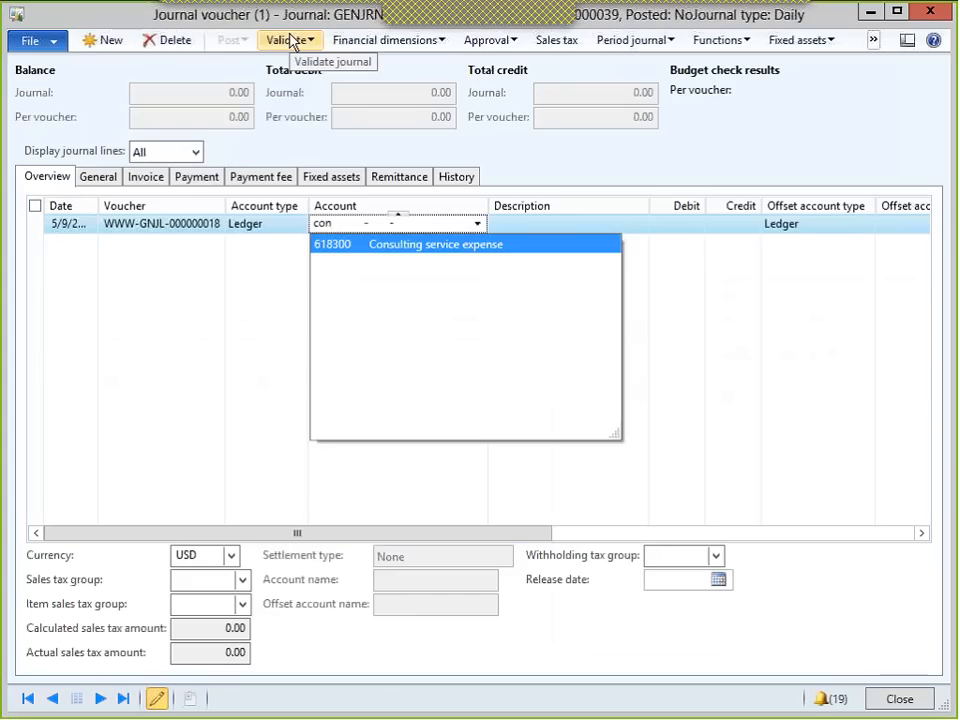
key(Return)
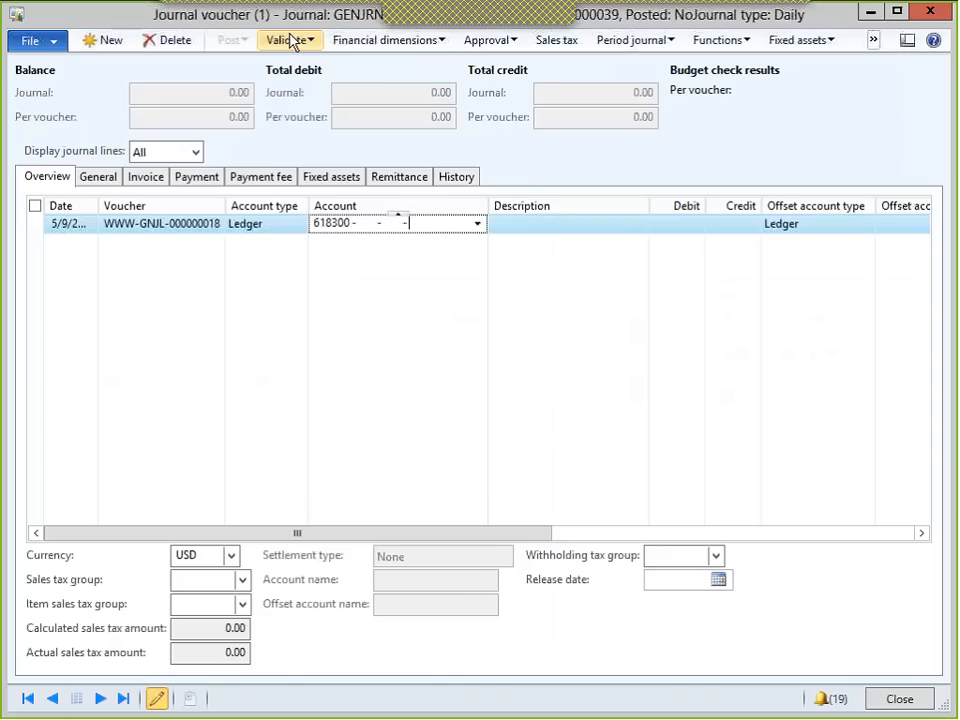
key(Tab)
key(Tab)
text(10)
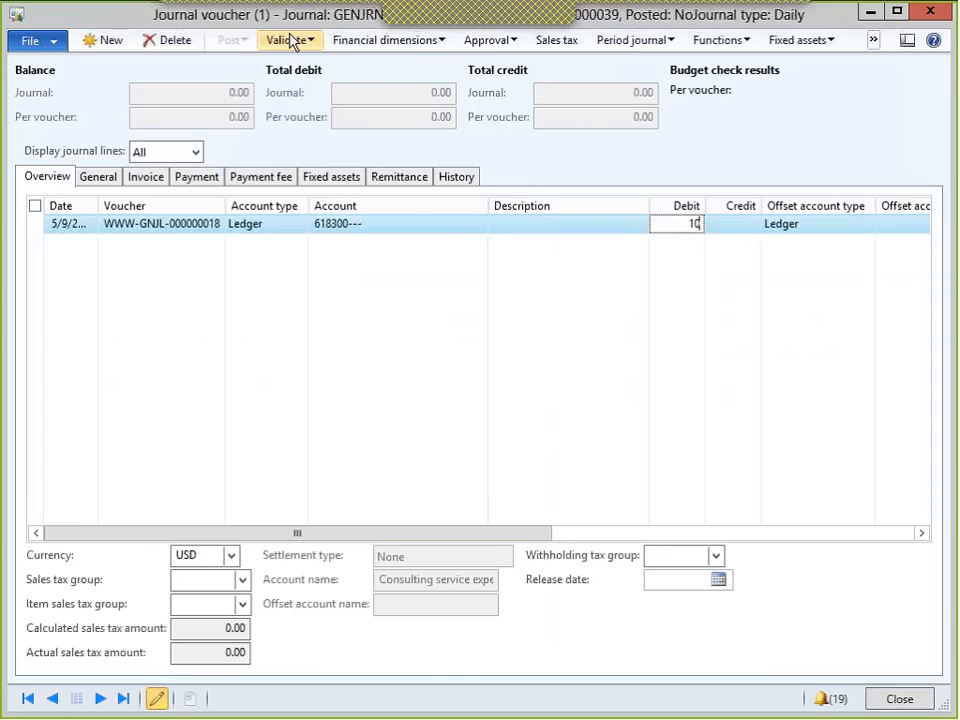
text(0)
- Set 110180 (Petty Cash) as the voucher line's offset ledger account
key(Tab)
key(Tab)
key(Tab)
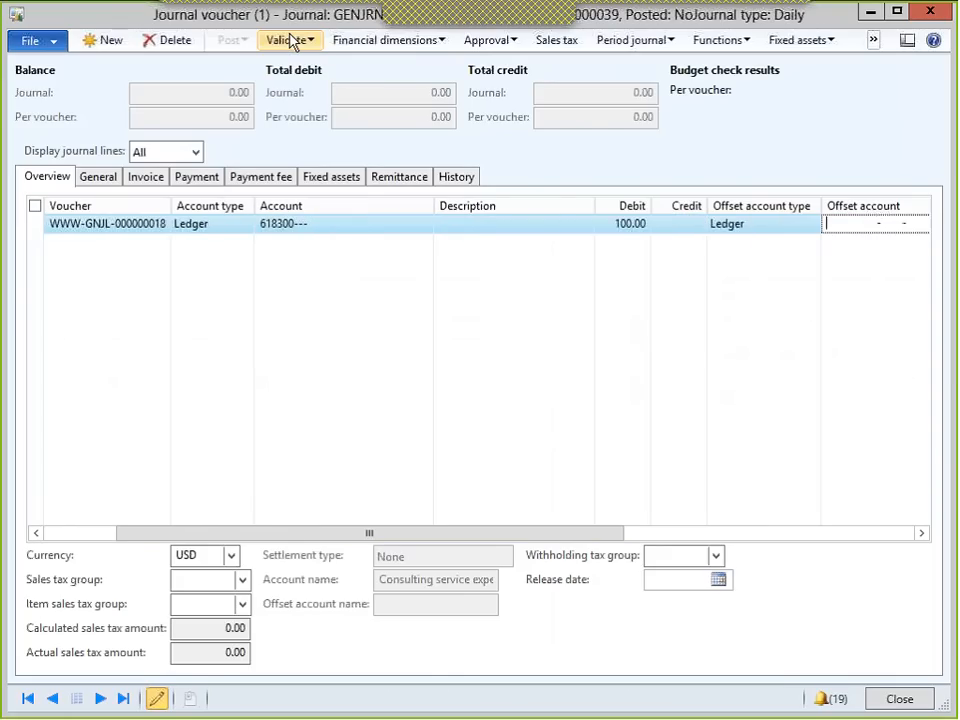
text(110180 - -)
click(289, 39)
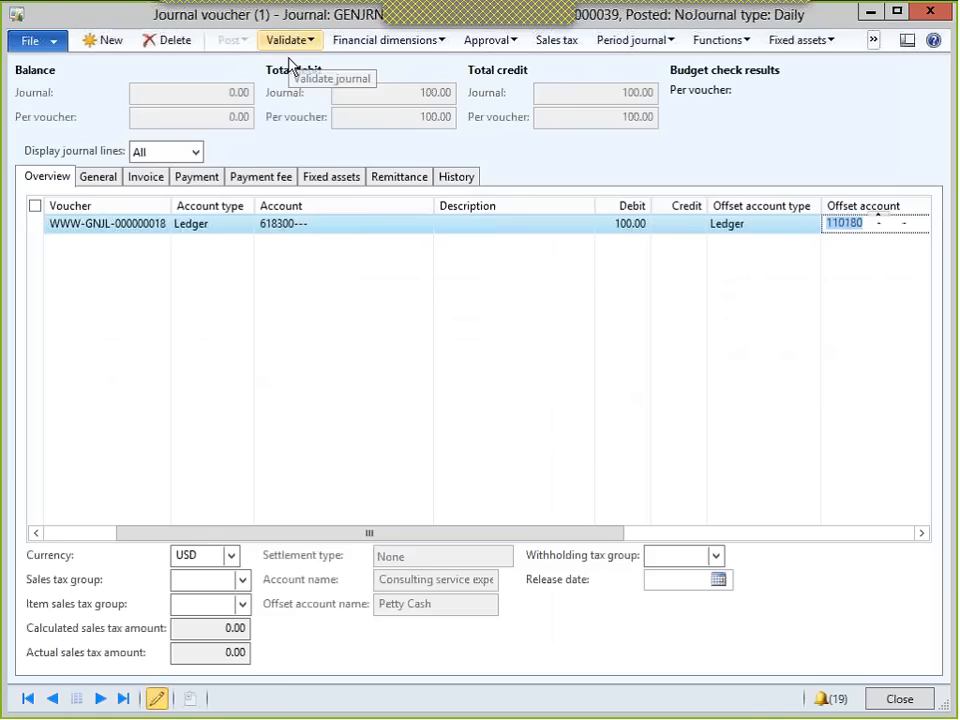
- Report the journal as ready for approval and approve it
click(501, 52)
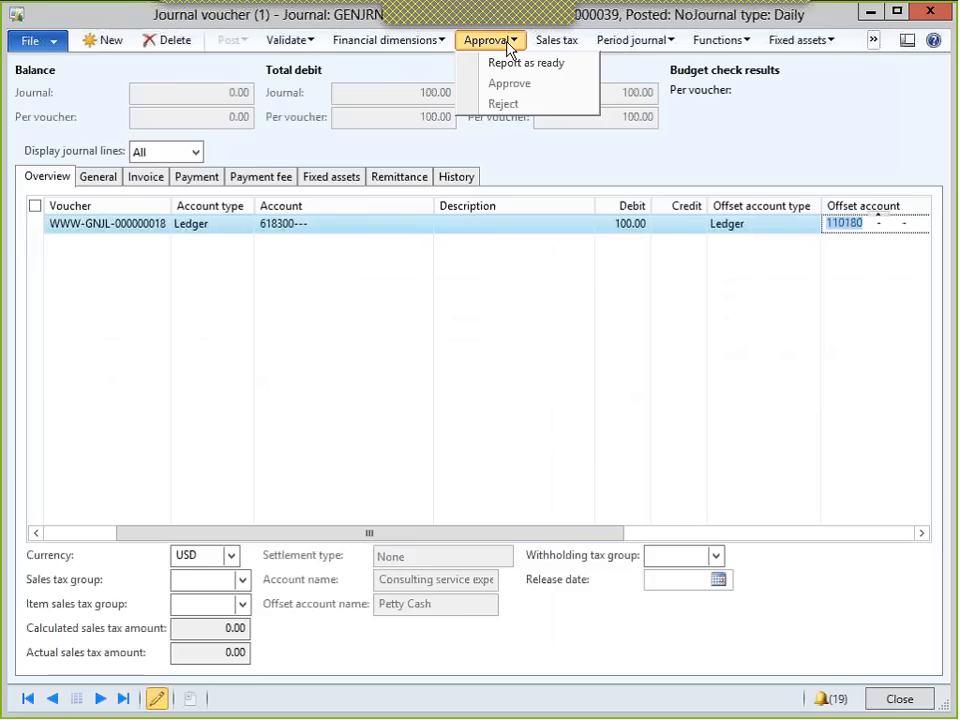
click(506, 66)
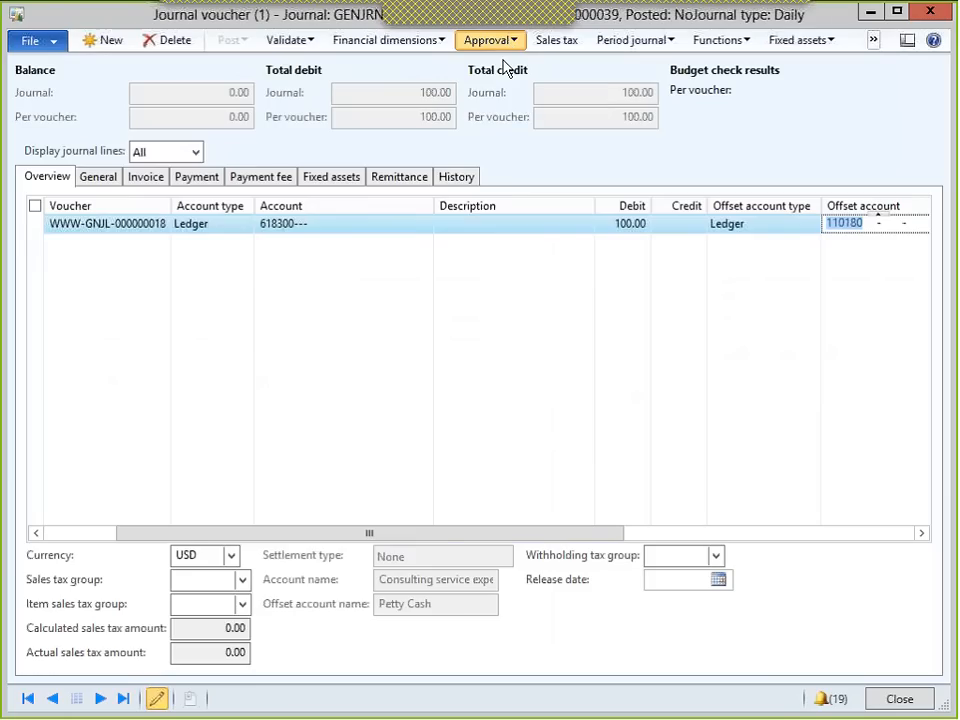
click(514, 42)
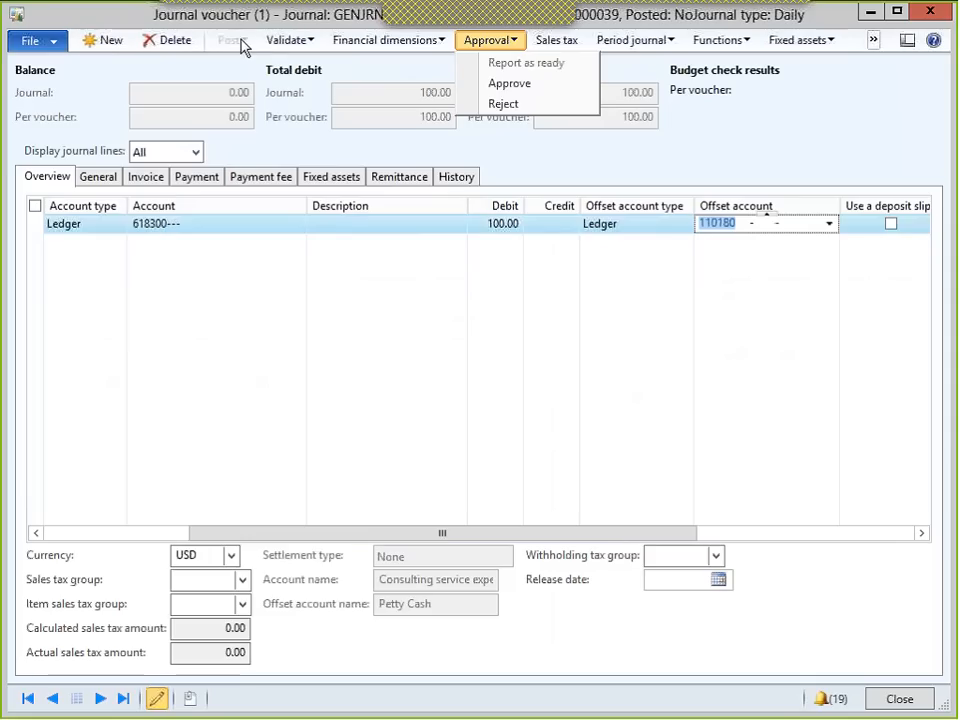
click(506, 92)
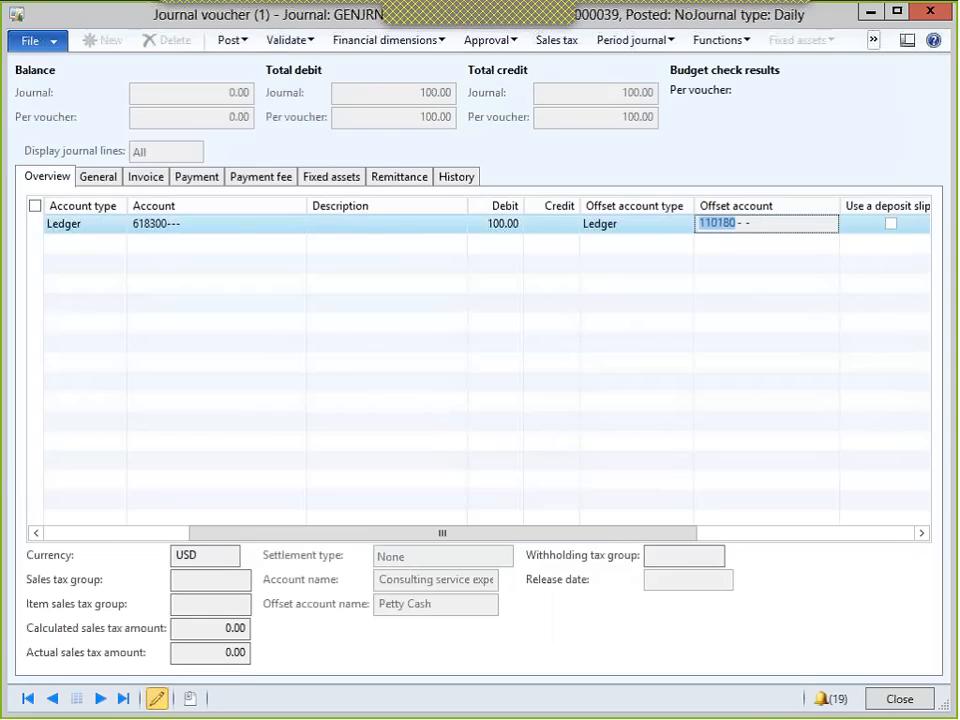
- Post the approved journal and close the voucher lines to return to the journal list
click(249, 48)
click(252, 62)
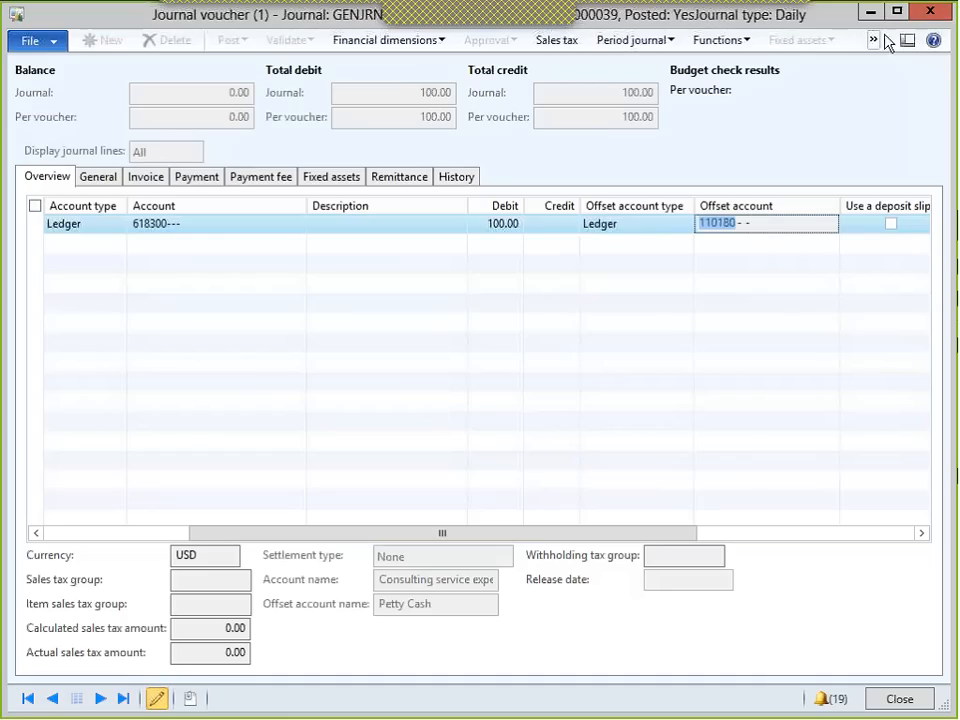
click(520, 12)
key(Escape)
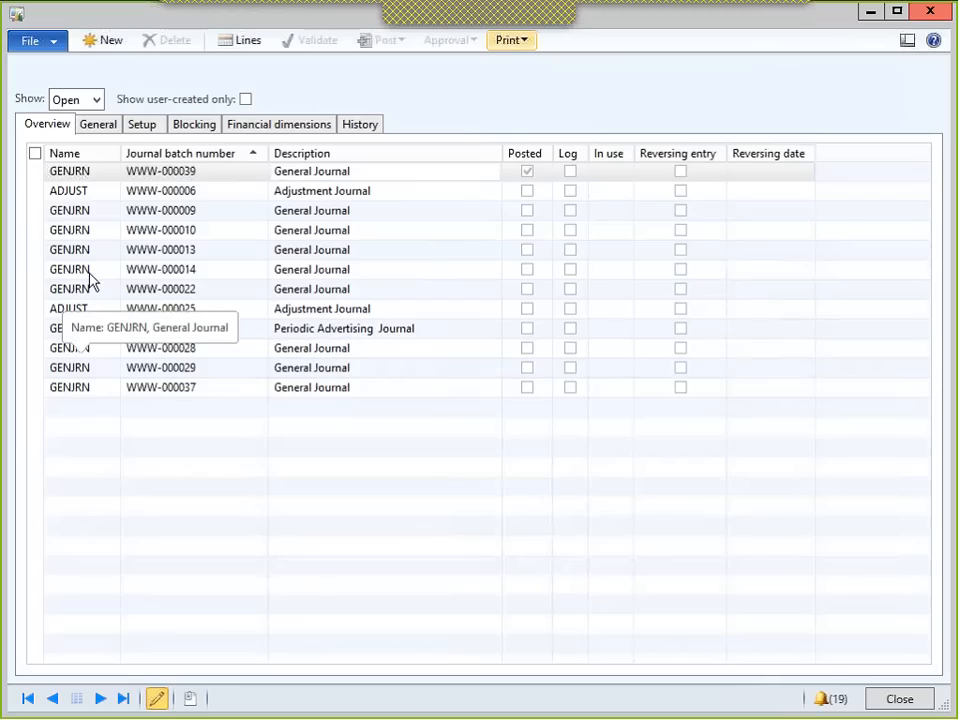
- Close the journal list, open the journal names setup and set Private for user group to Controller on the GENJRN journal name
click(17, 15)
click(17, 15)
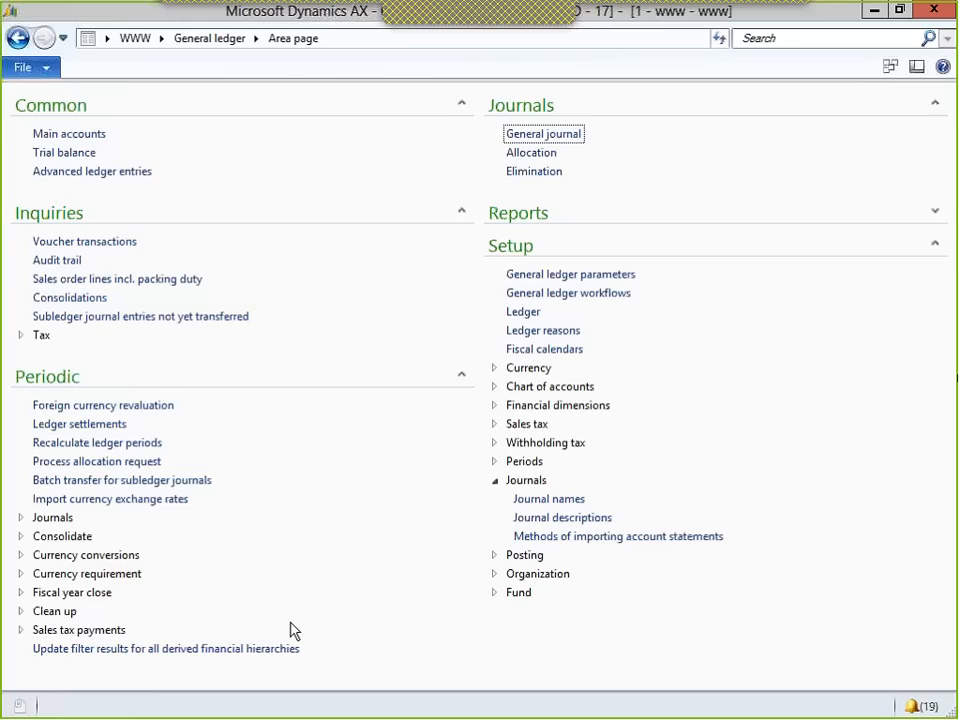
click(570, 499)
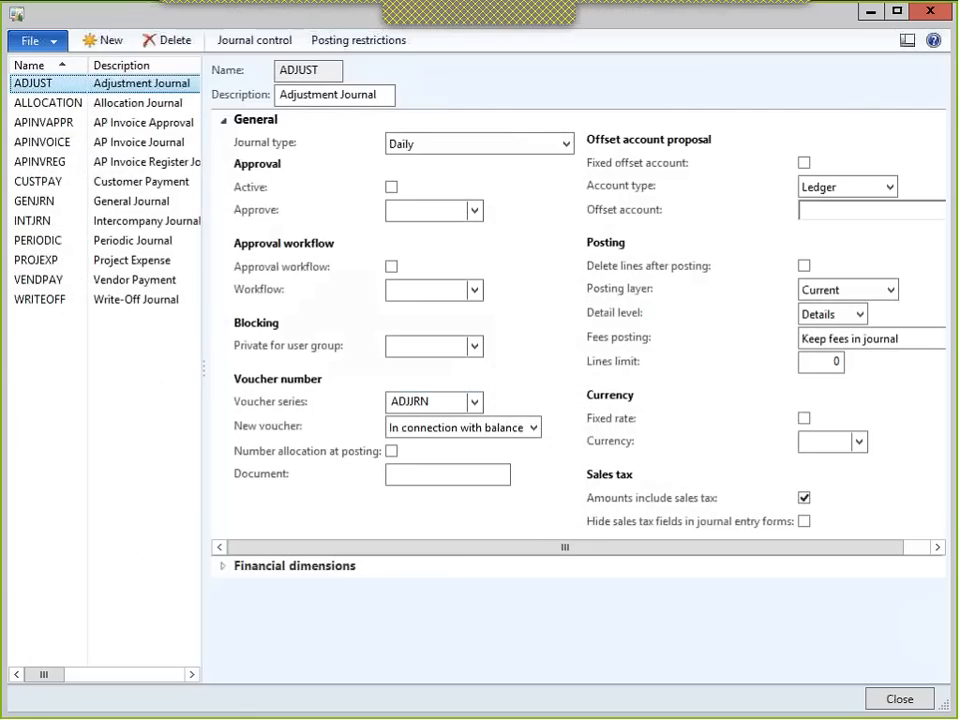
click(422, 346)
click(40, 203)
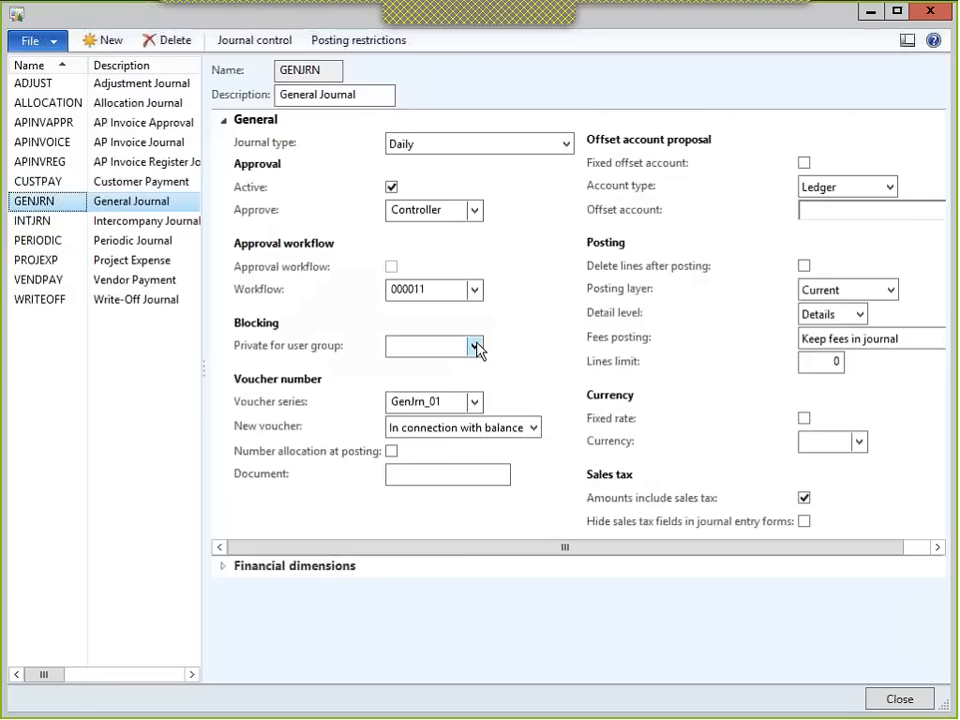
click(475, 347)
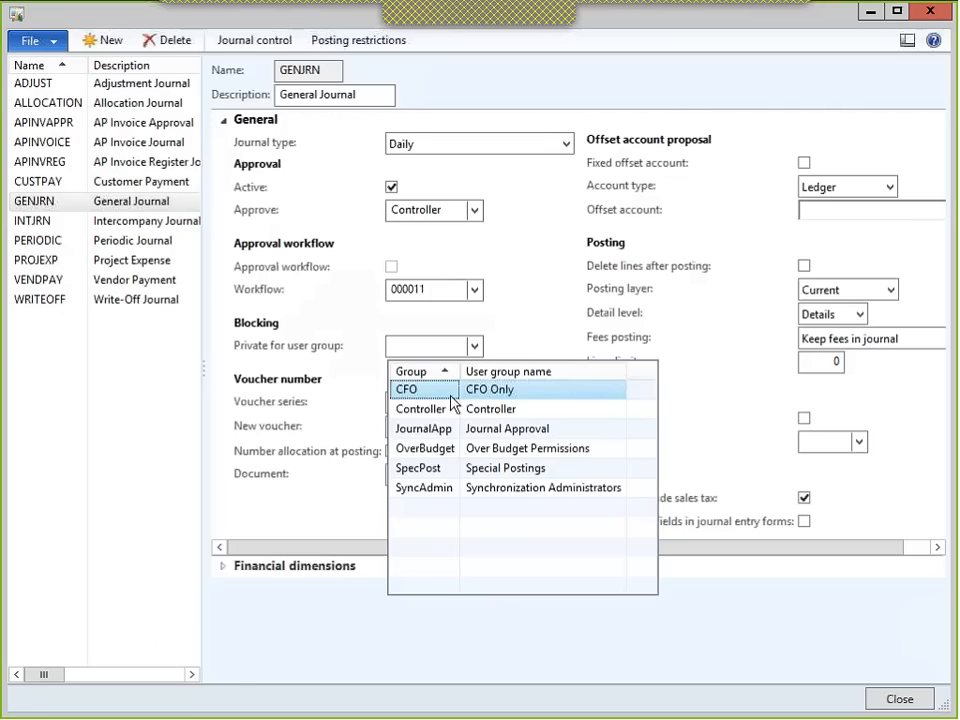
click(419, 411)
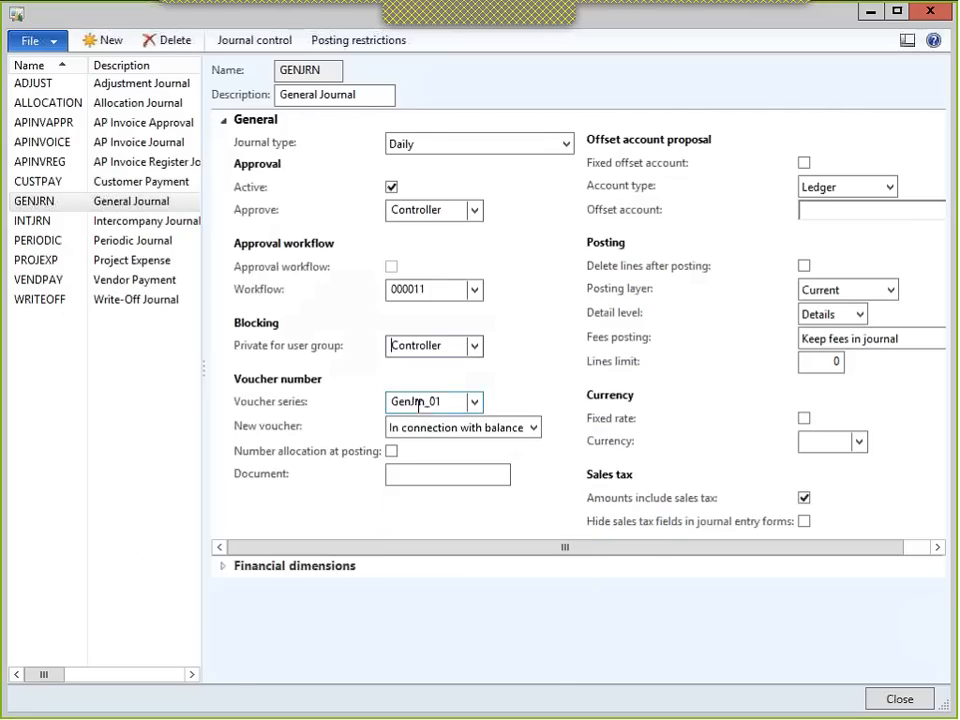
click(391, 346)
double_click(391, 346)
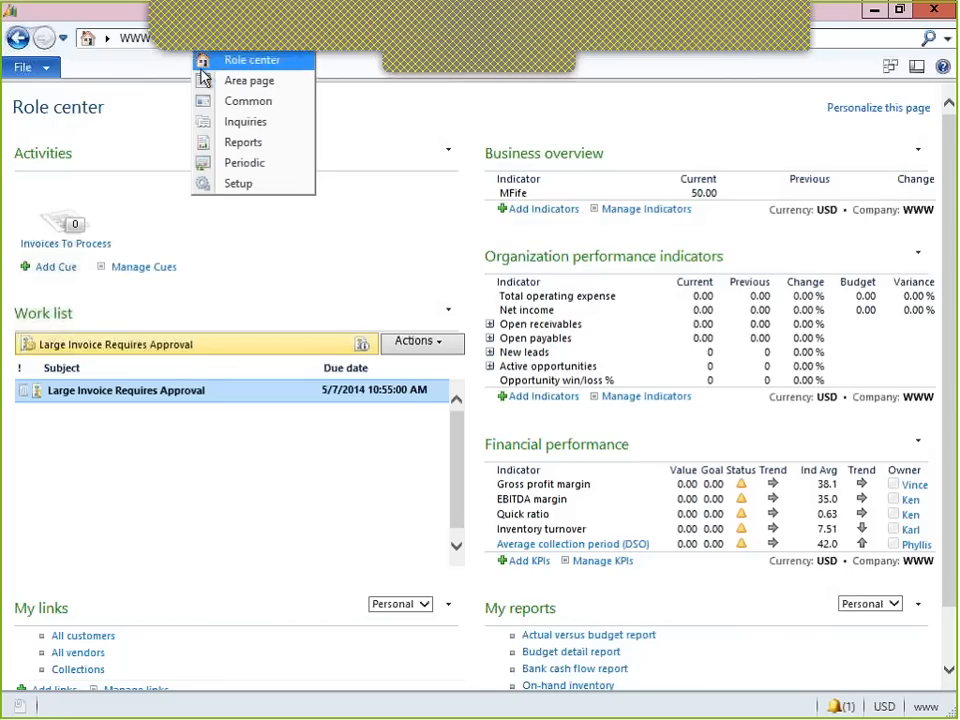
- Switch to the other user's session, start a new general journal and view the journal names available for it
click(162, 42)
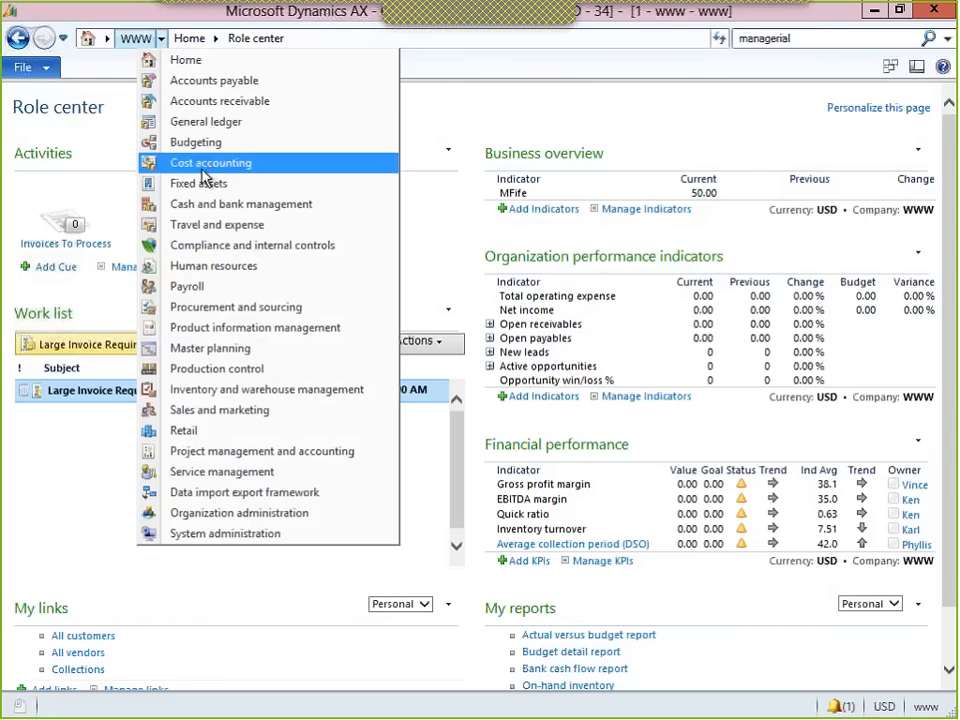
click(205, 122)
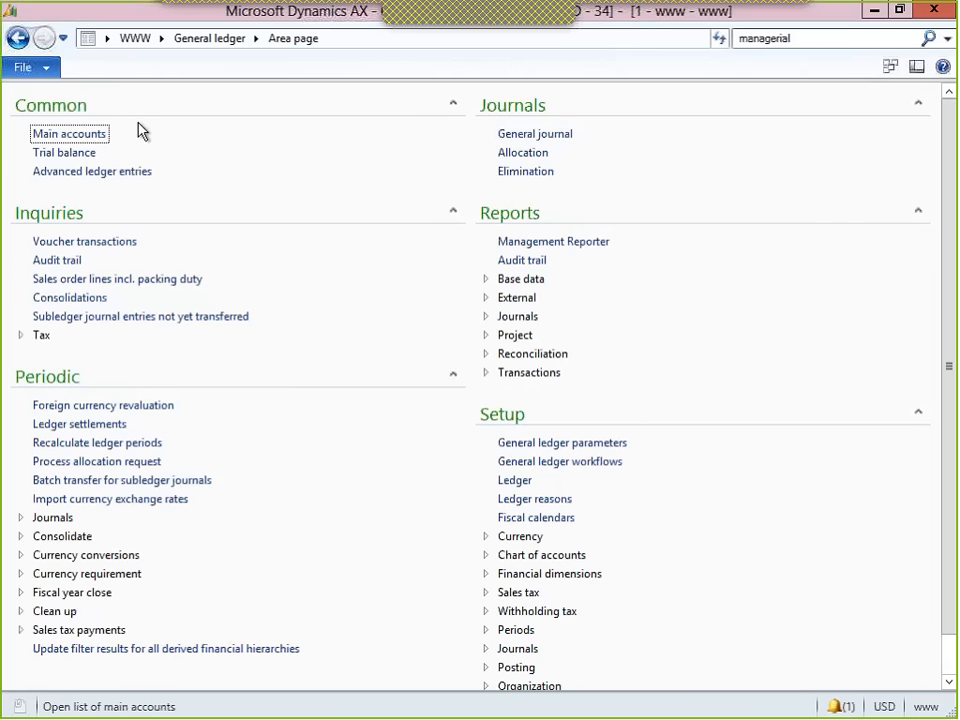
click(512, 134)
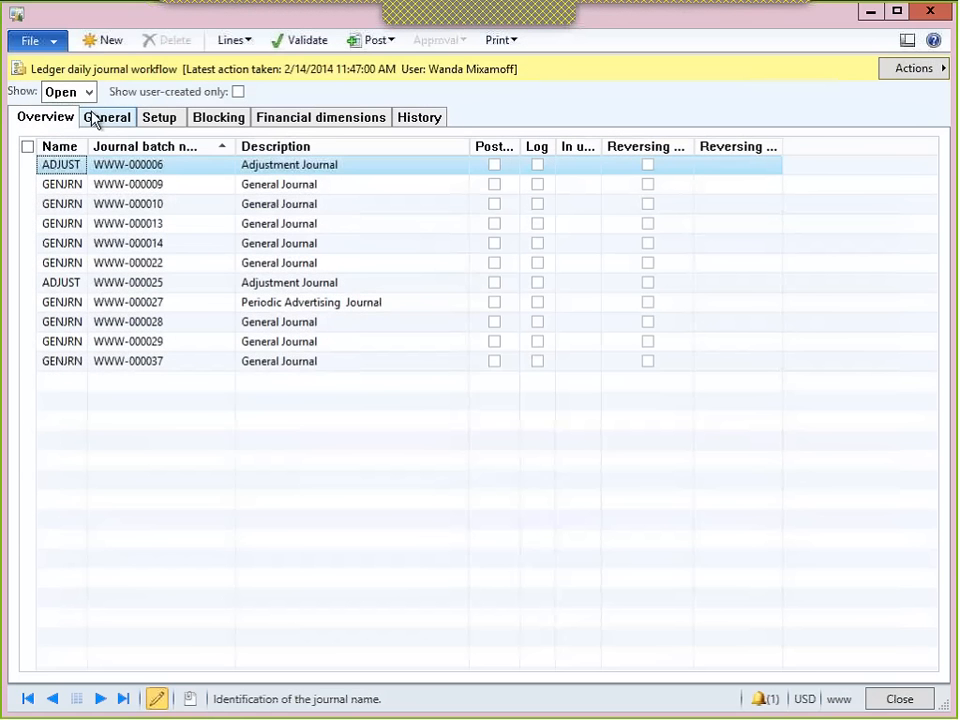
click(108, 40)
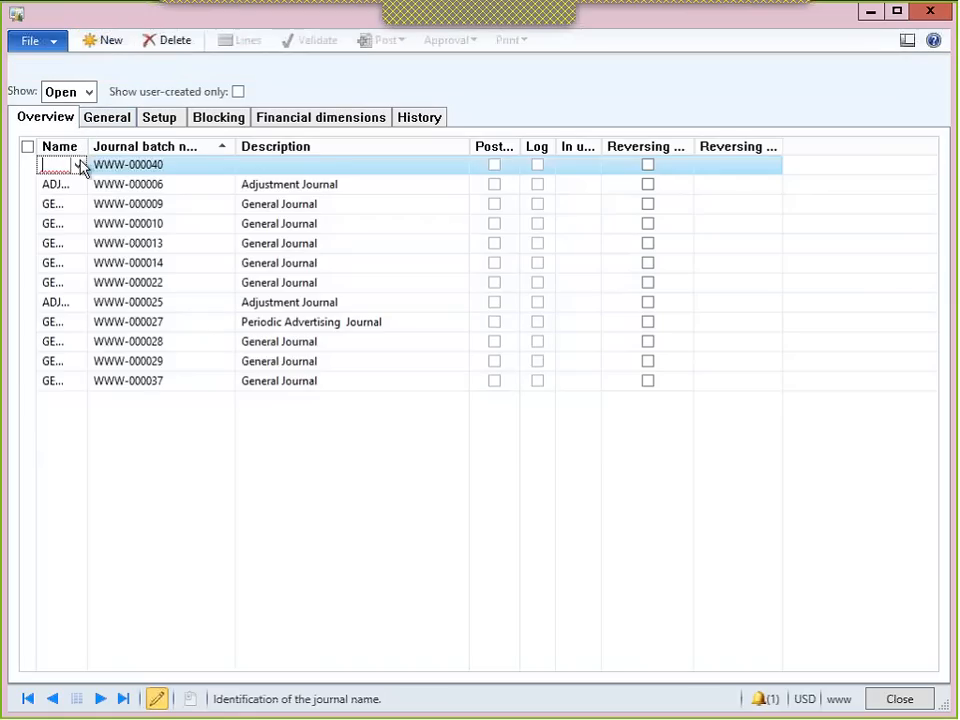
click(79, 166)
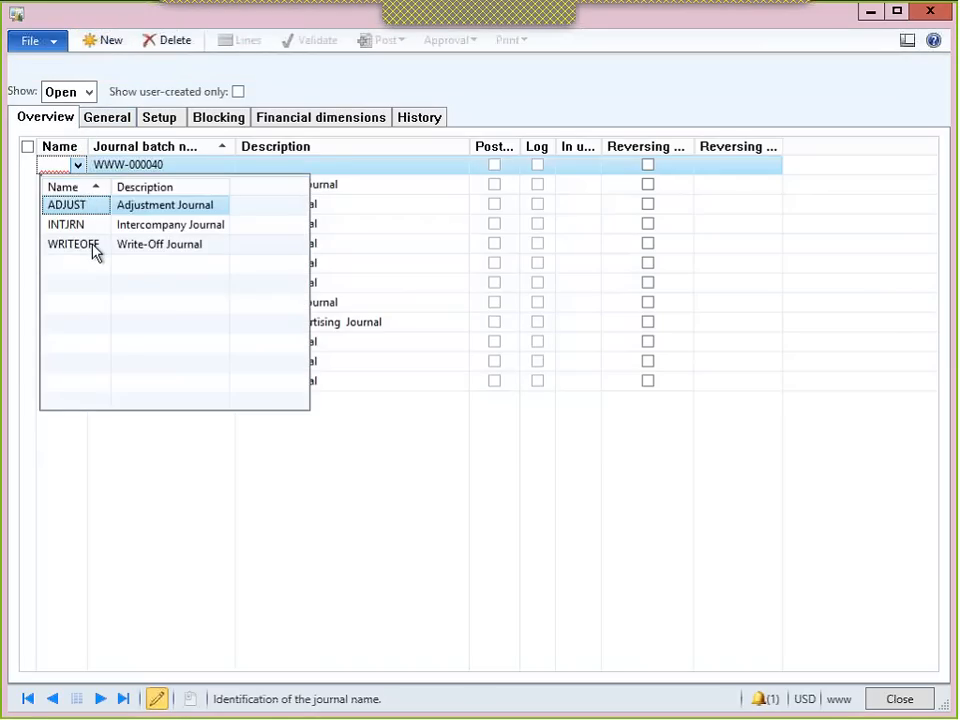
key(super+c)
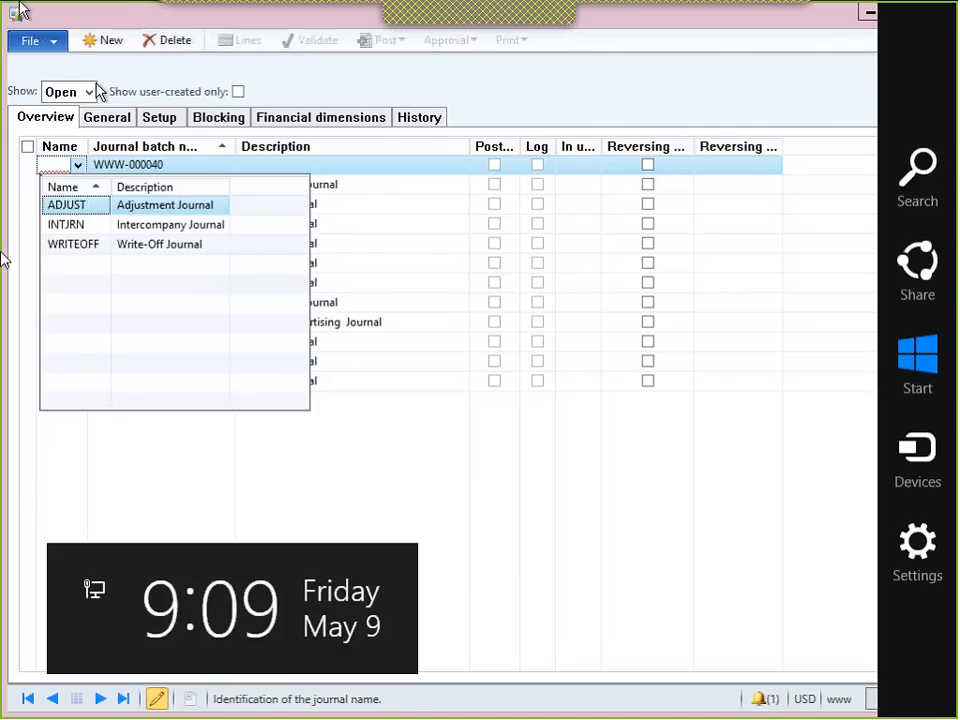
click(97, 21)
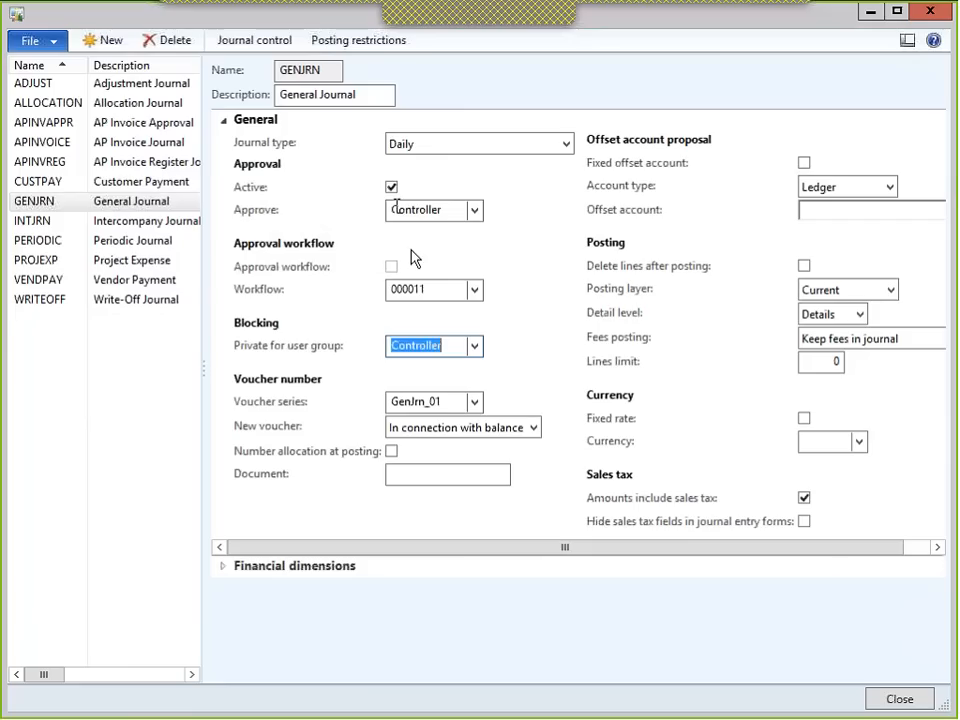
- Deactivate manual approval on the GENJRN journal name and clear its private user group
click(391, 187)
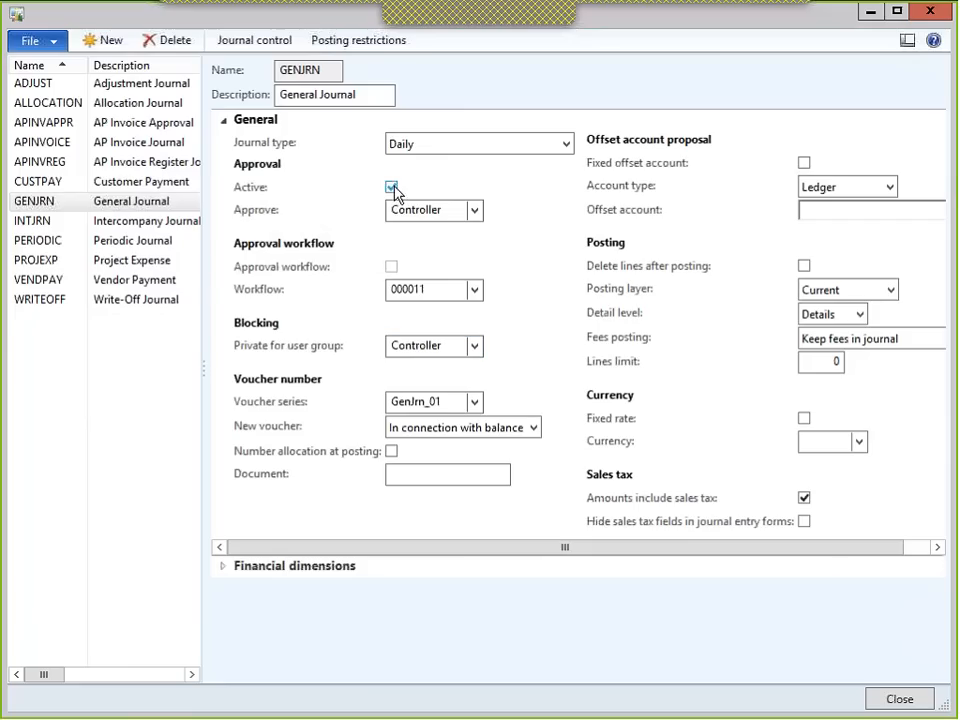
click(454, 345)
key(Delete)
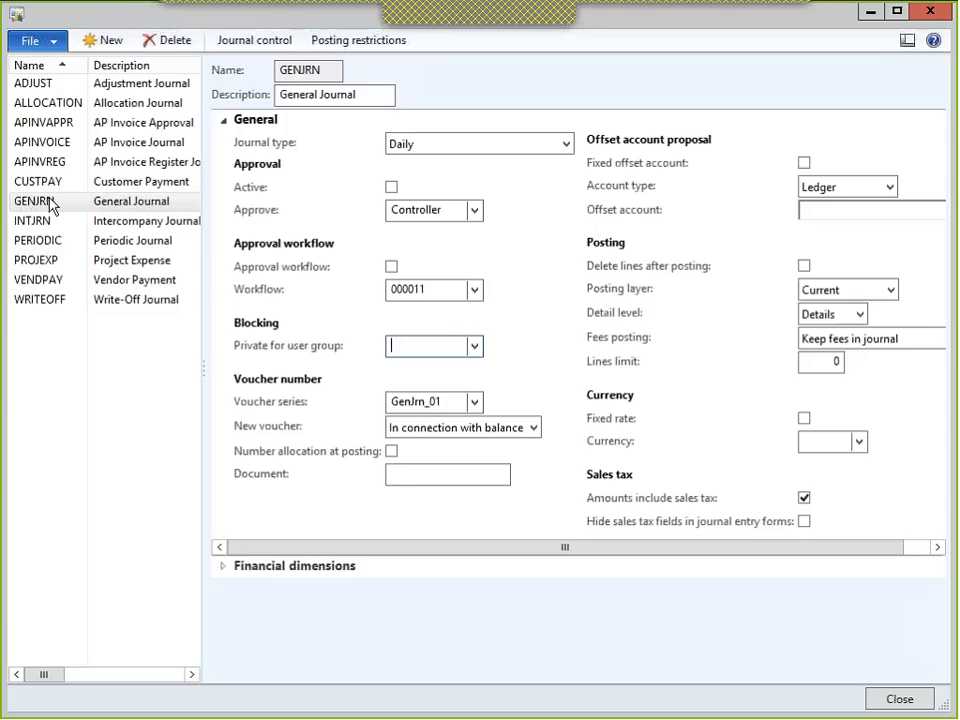
click(54, 147)
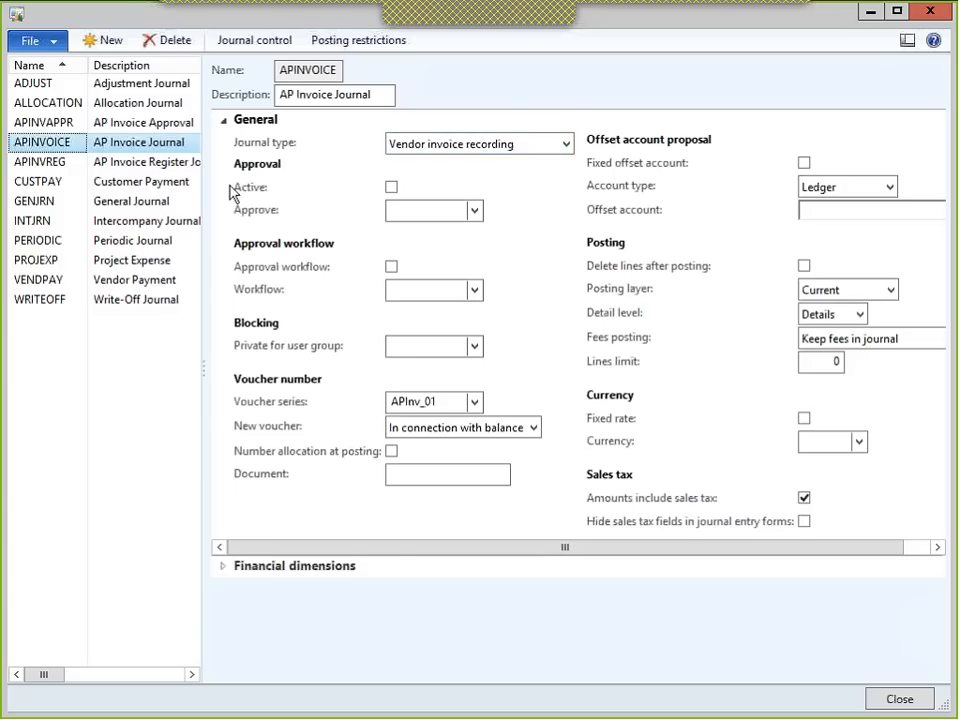
click(52, 210)
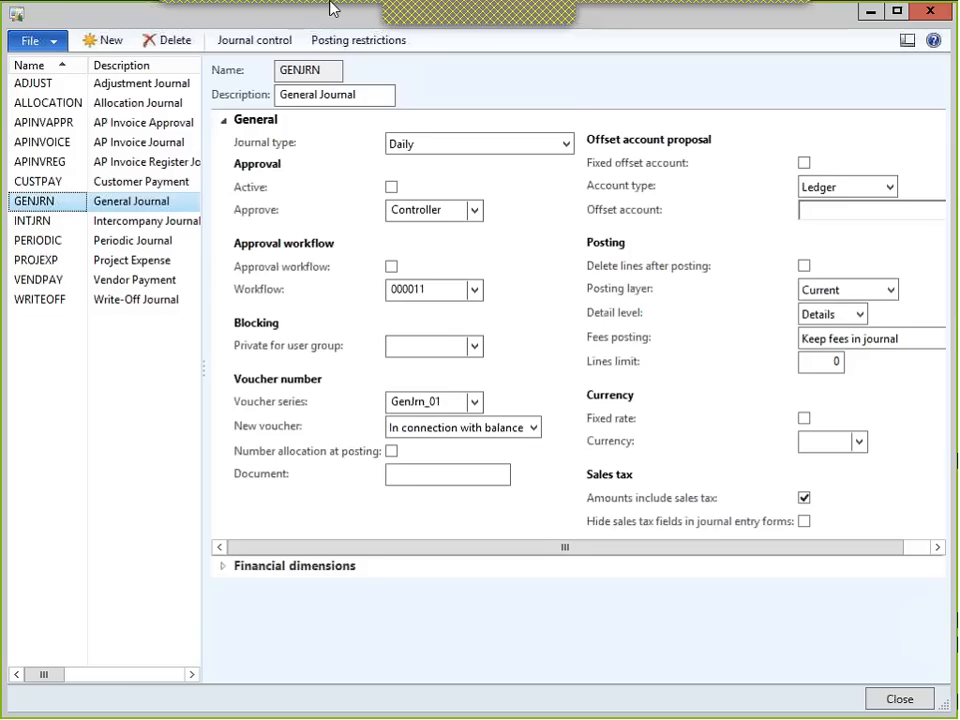
- Close the journal names and create a new Ledger daily journal workflow from the general ledger workflows
double_click(14, 18)
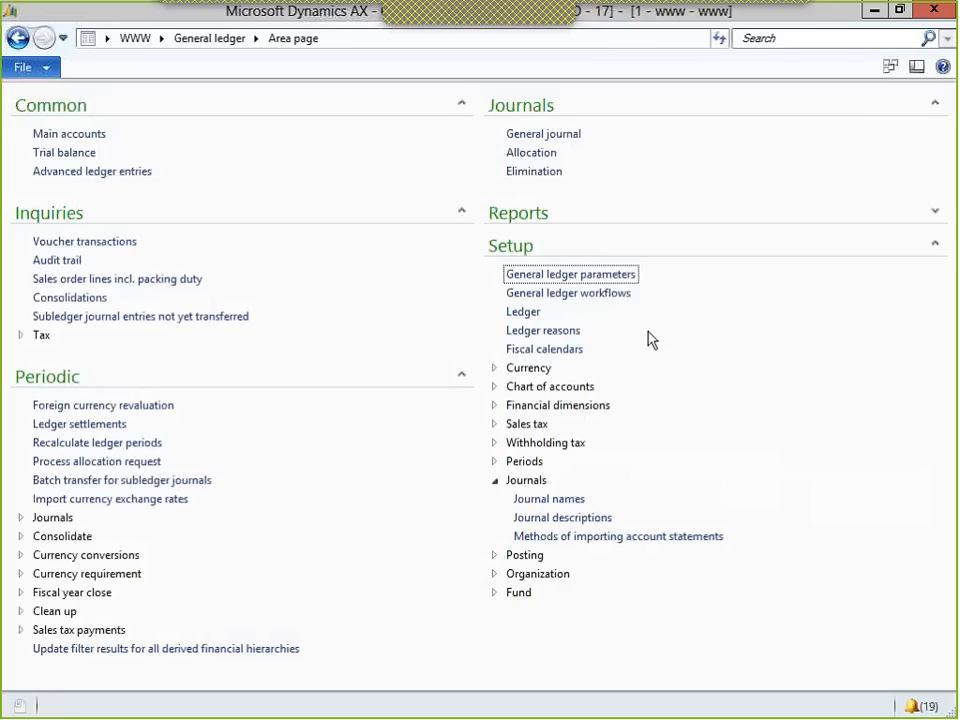
click(570, 294)
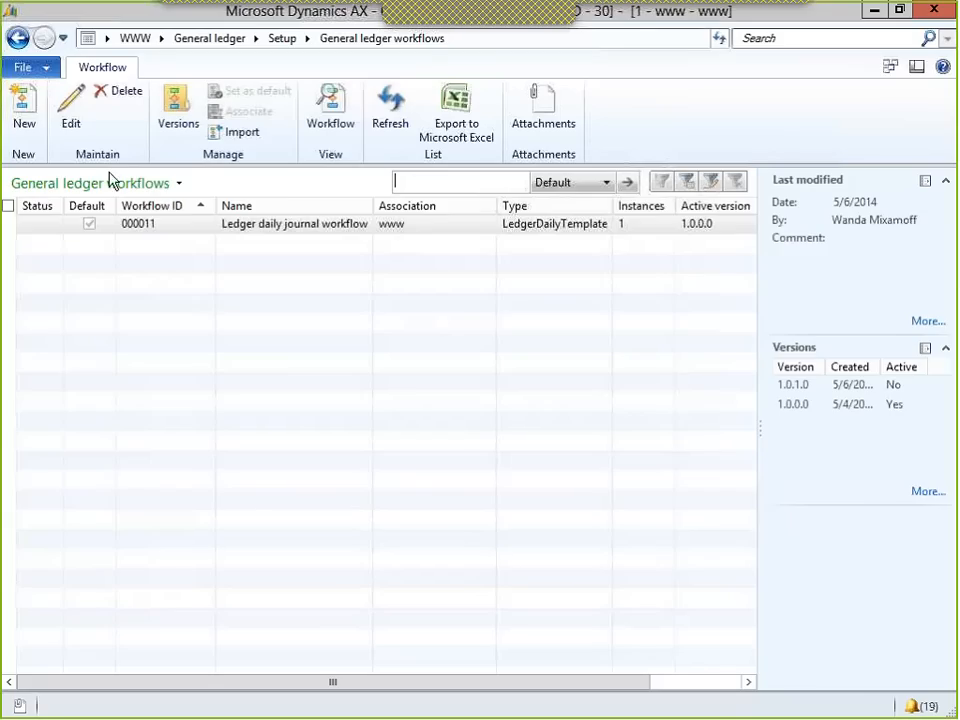
click(22, 112)
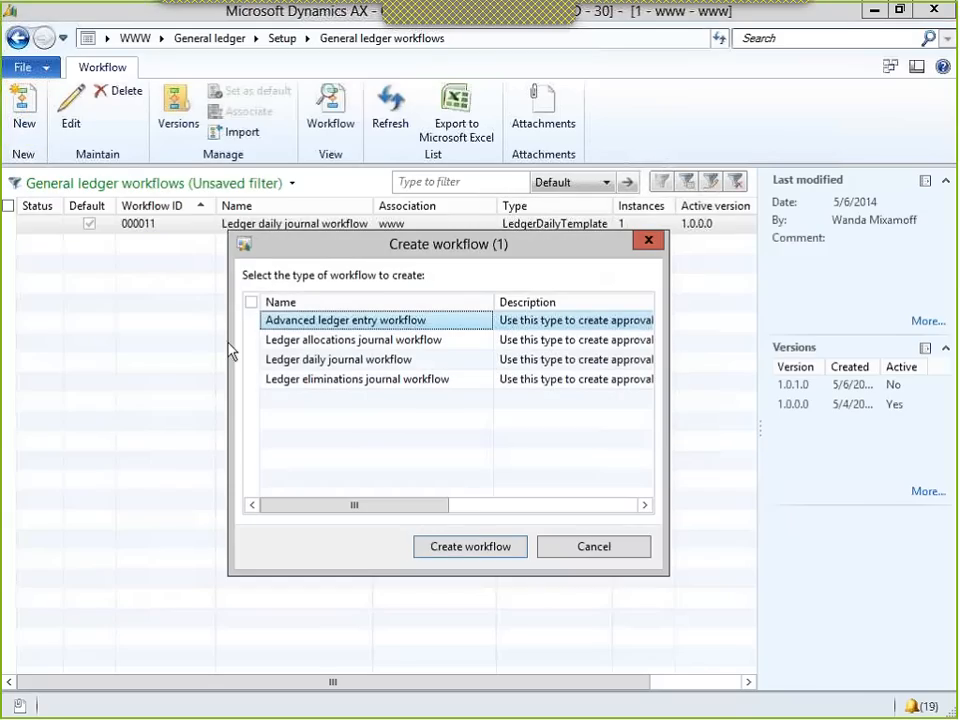
click(333, 366)
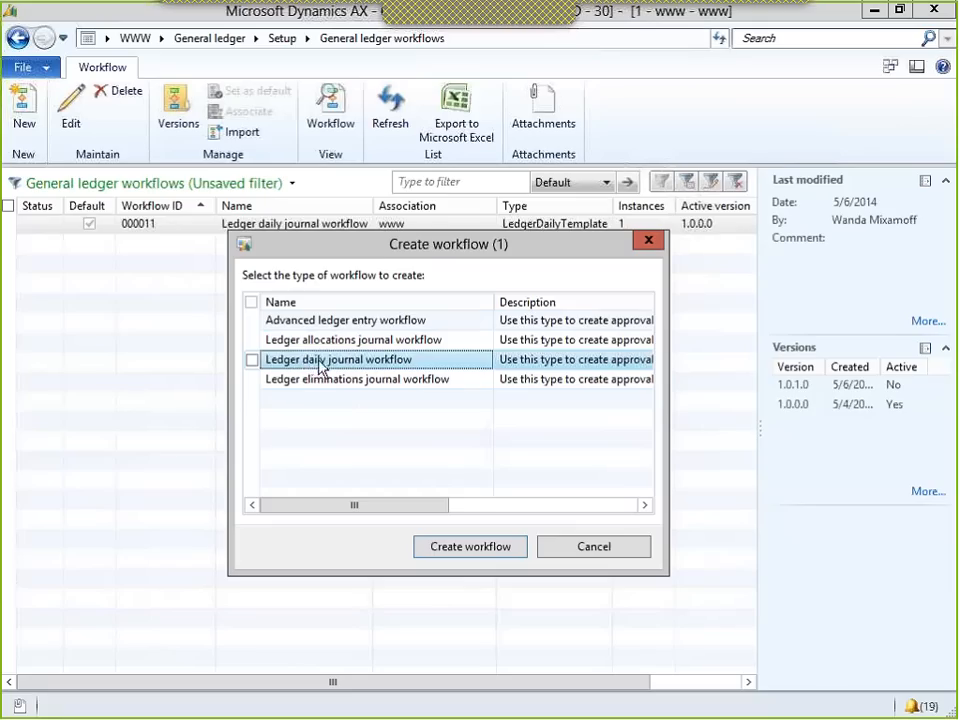
click(472, 546)
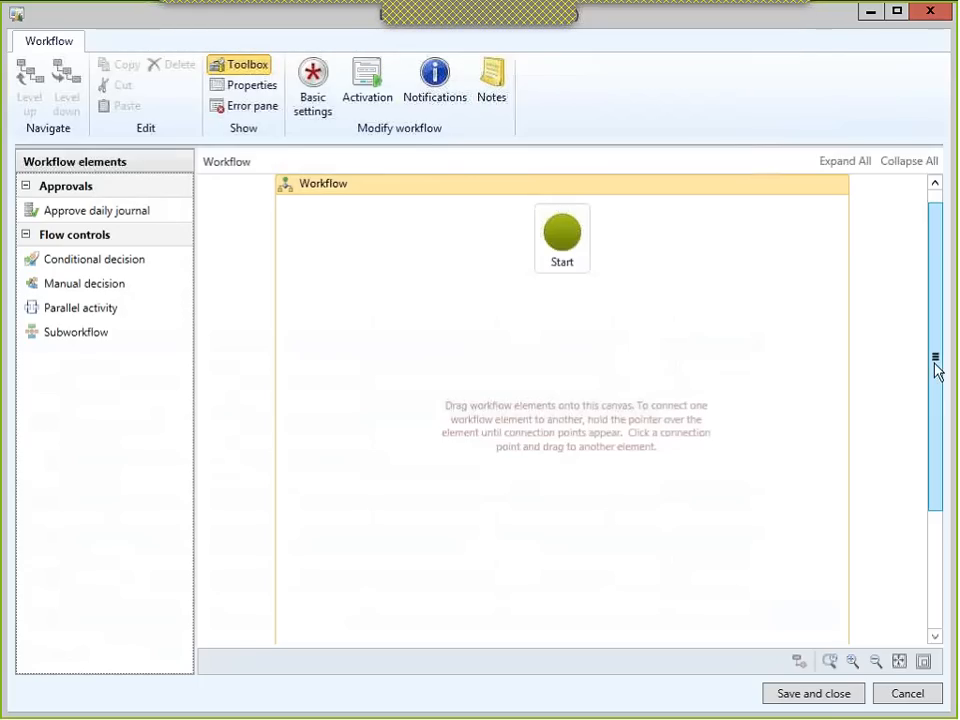
- Move the End element up the workflow canvas so it sits directly below Start, leaving room between them
drag(934, 363, 934, 364)
click(936, 566)
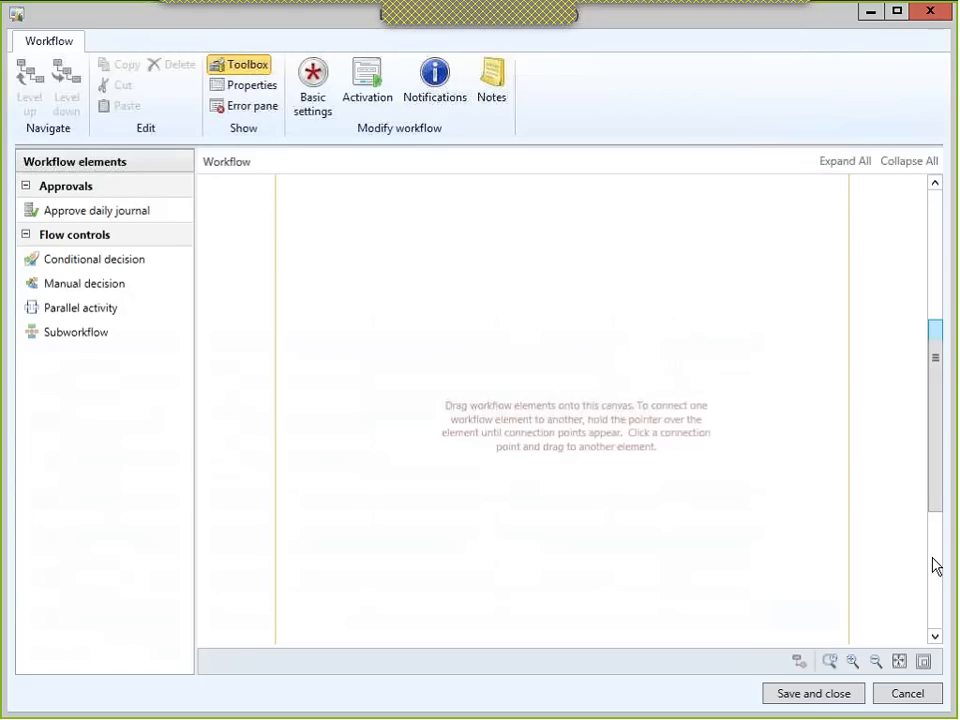
drag(562, 577, 566, 284)
scroll(914, 270, up, 3)
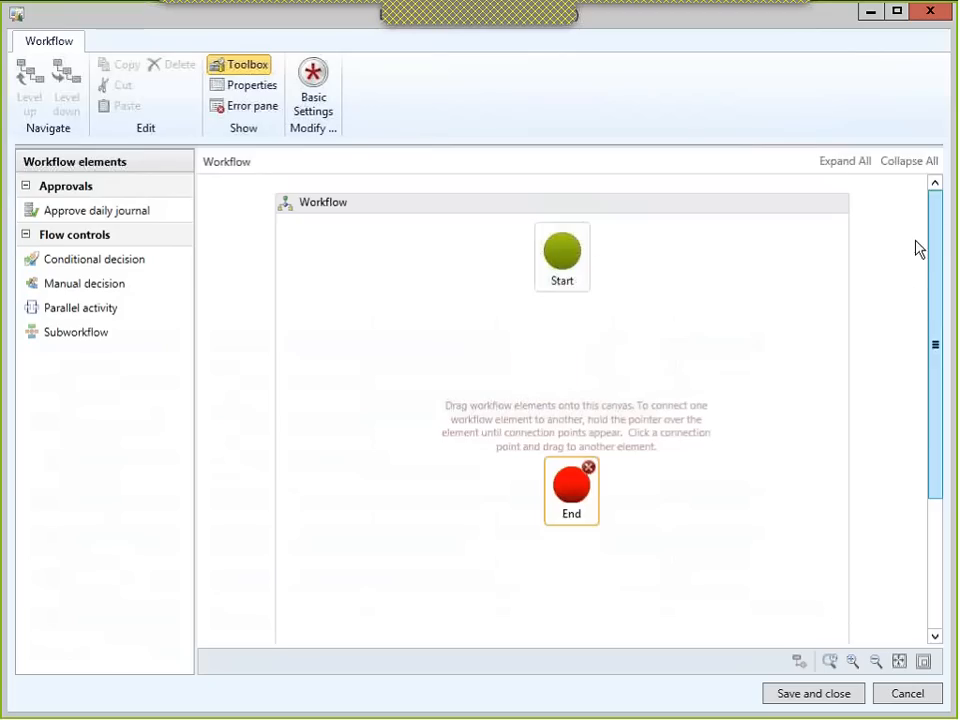
drag(580, 498, 571, 545)
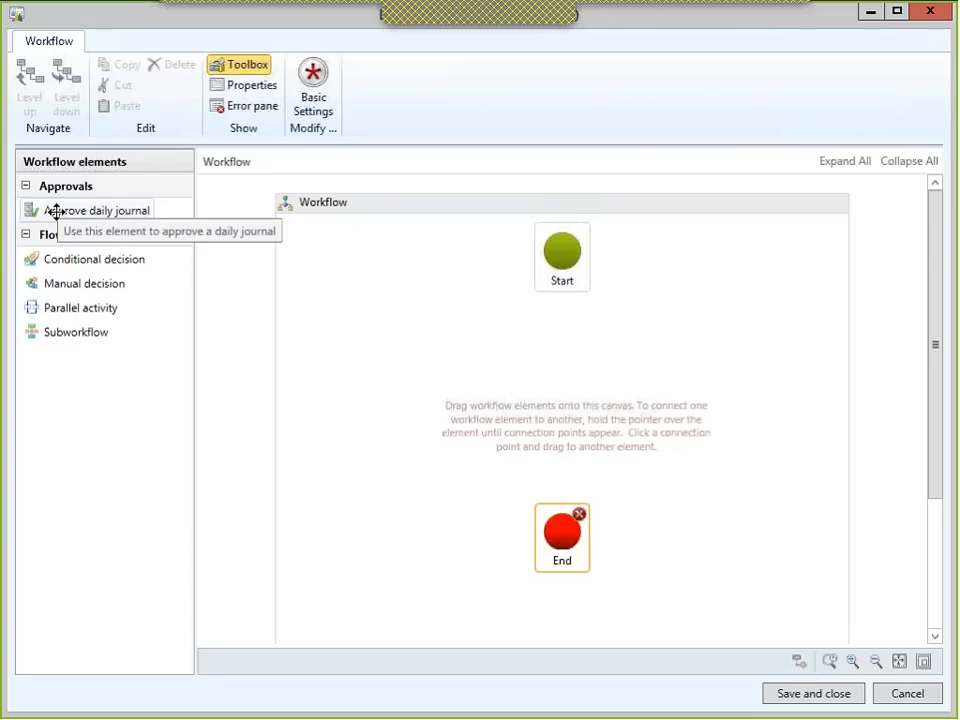
- Add an Approve daily journal element between Start and End and connect the three elements in sequence
drag(56, 211, 562, 404)
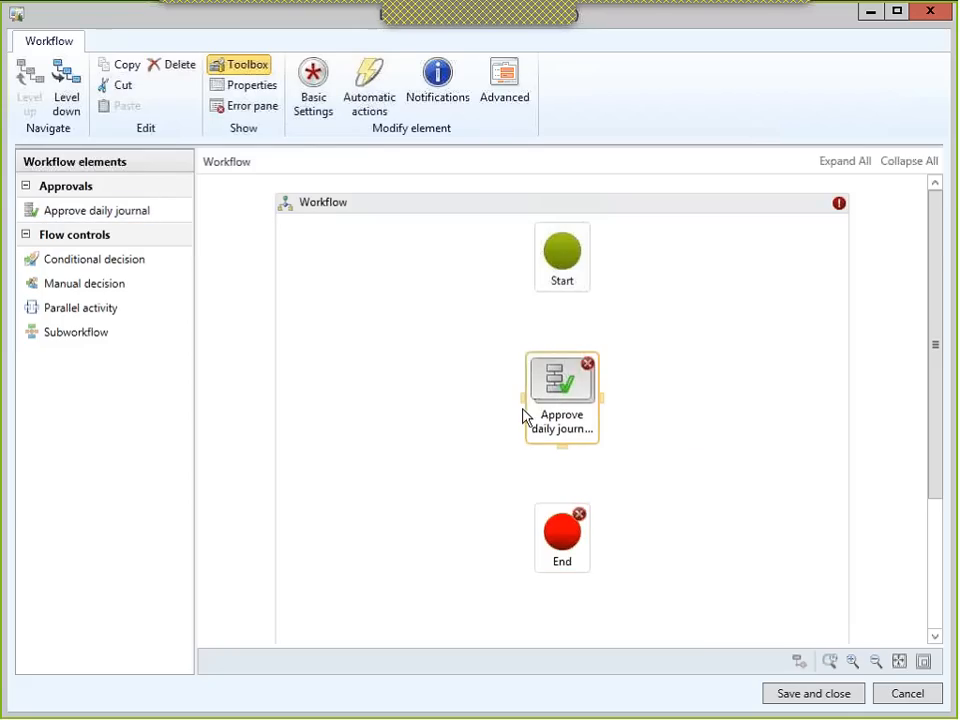
mouse_move(562, 289)
drag(564, 303, 585, 395)
drag(561, 450, 560, 518)
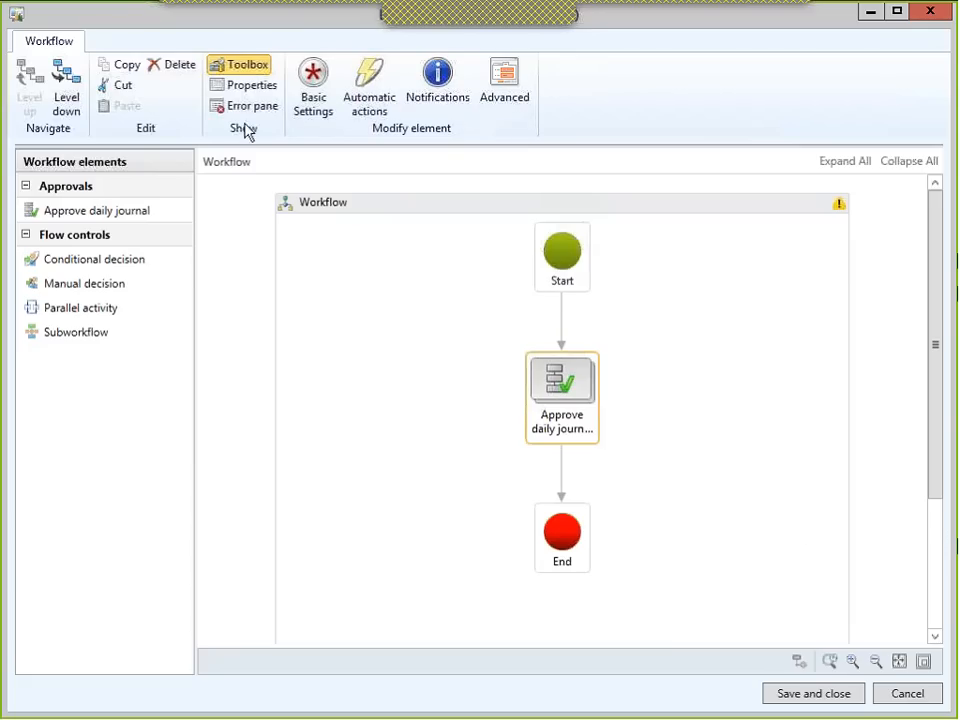
- Look at the basic settings of the Approve daily journal element and the approval step inside it, returning to the main workflow
click(313, 72)
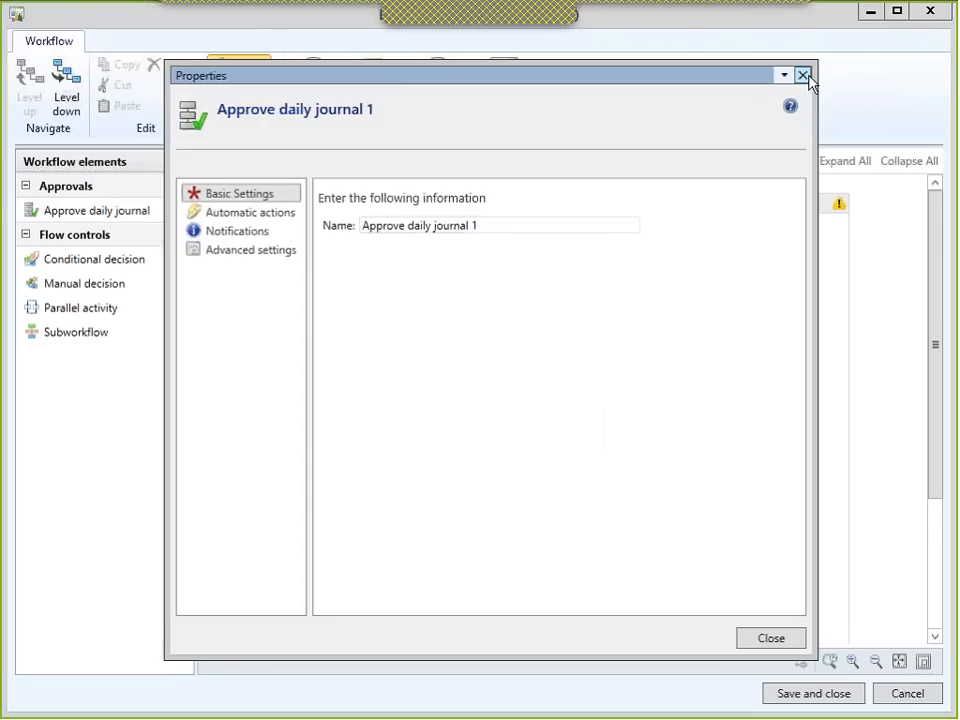
click(802, 75)
click(399, 208)
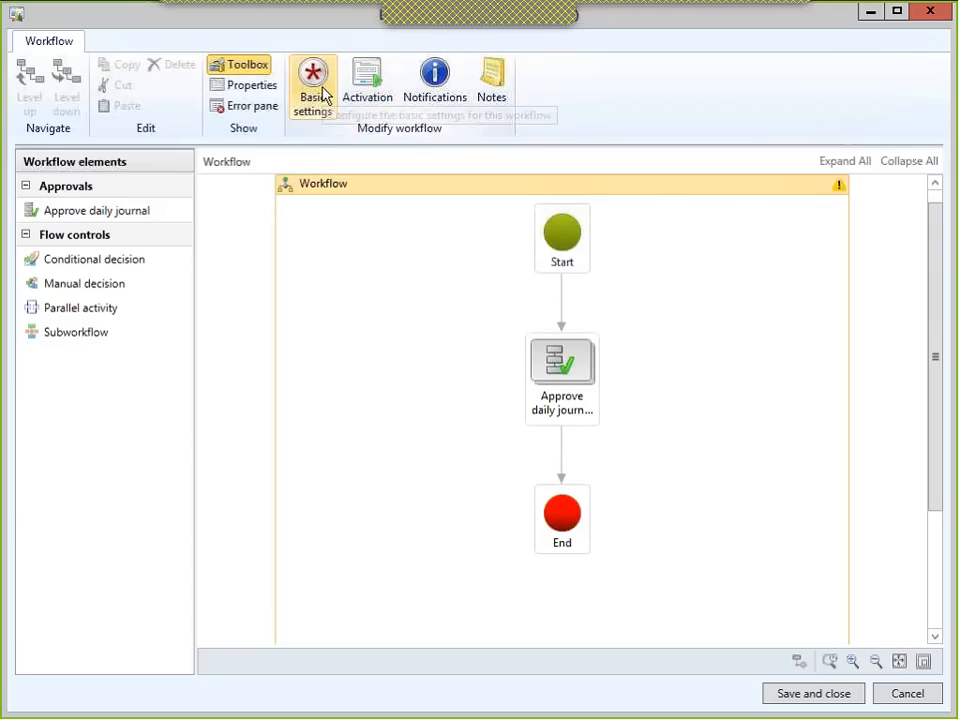
click(566, 402)
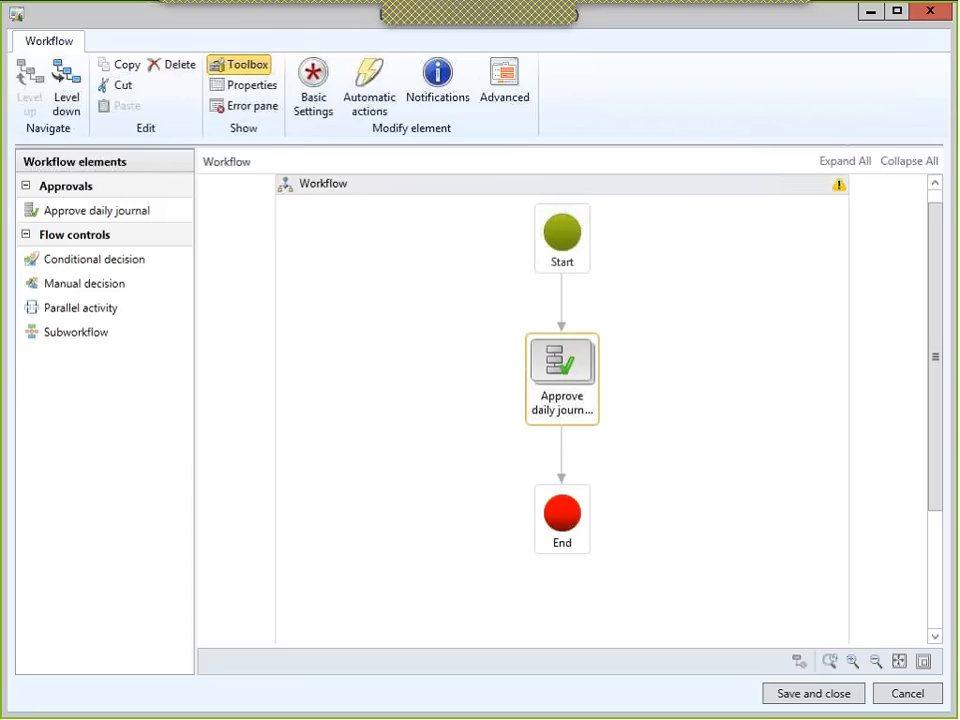
double_click(570, 368)
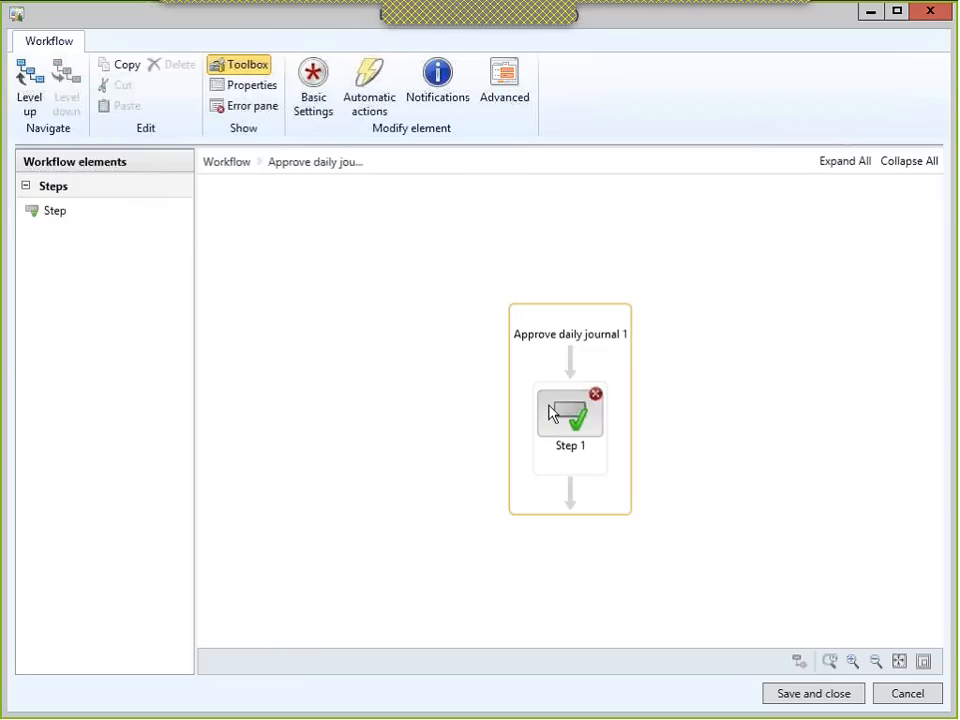
click(551, 408)
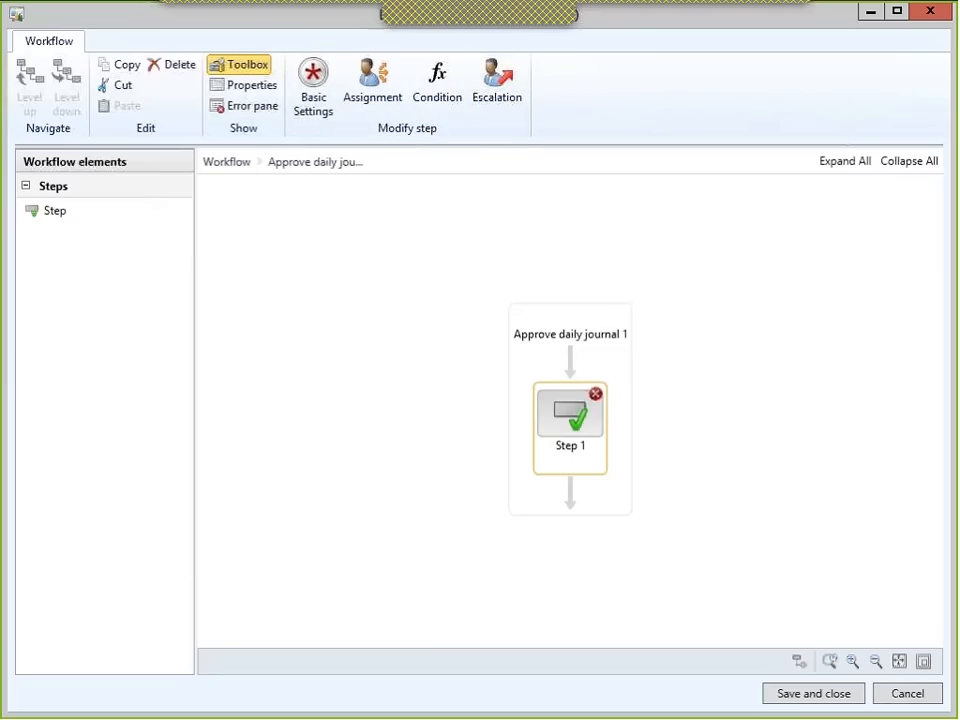
click(241, 166)
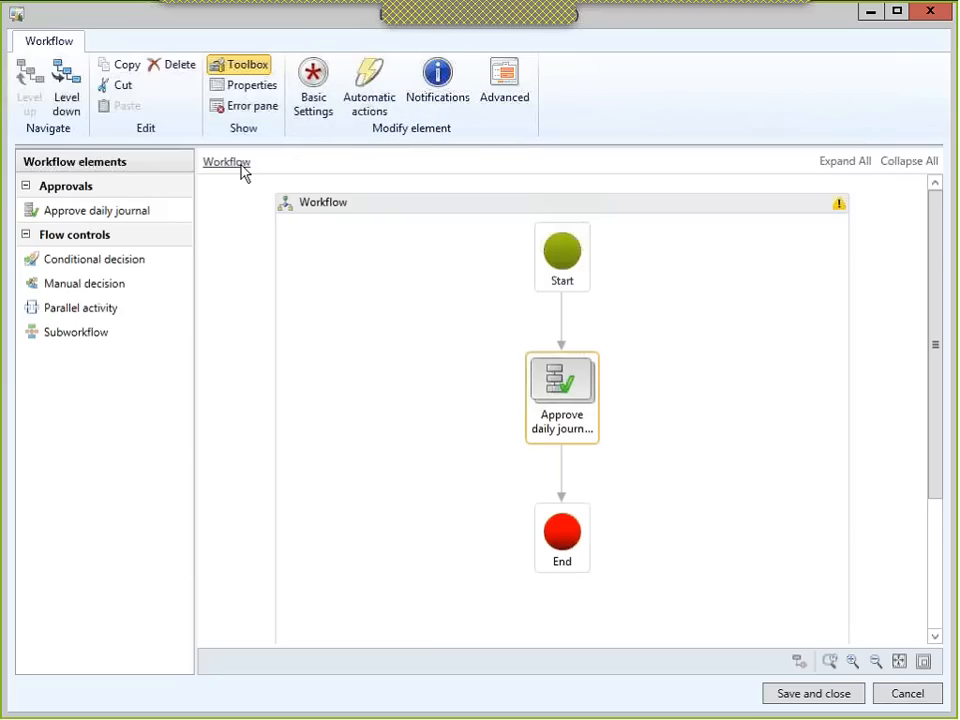
- Rename the whole workflow to General Journal Approval Workflow in its basic settings
click(364, 283)
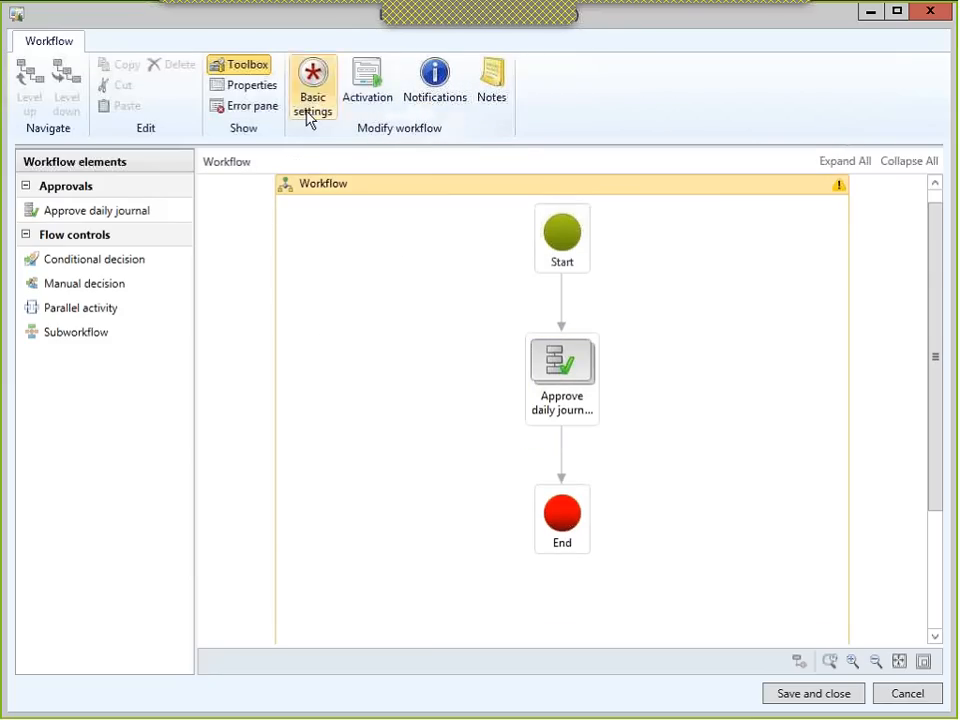
click(316, 84)
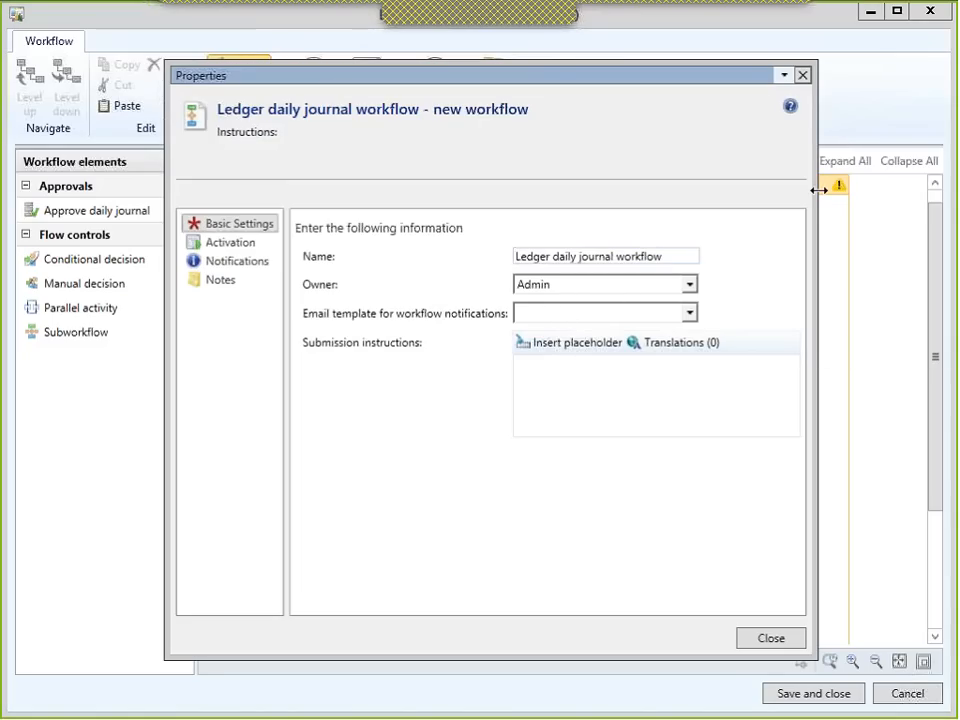
key(ctrl+shift+Right)
key(ctrl+shift+Right)
key(ctrl+shift+Right)
key(ctrl+shift+Right)
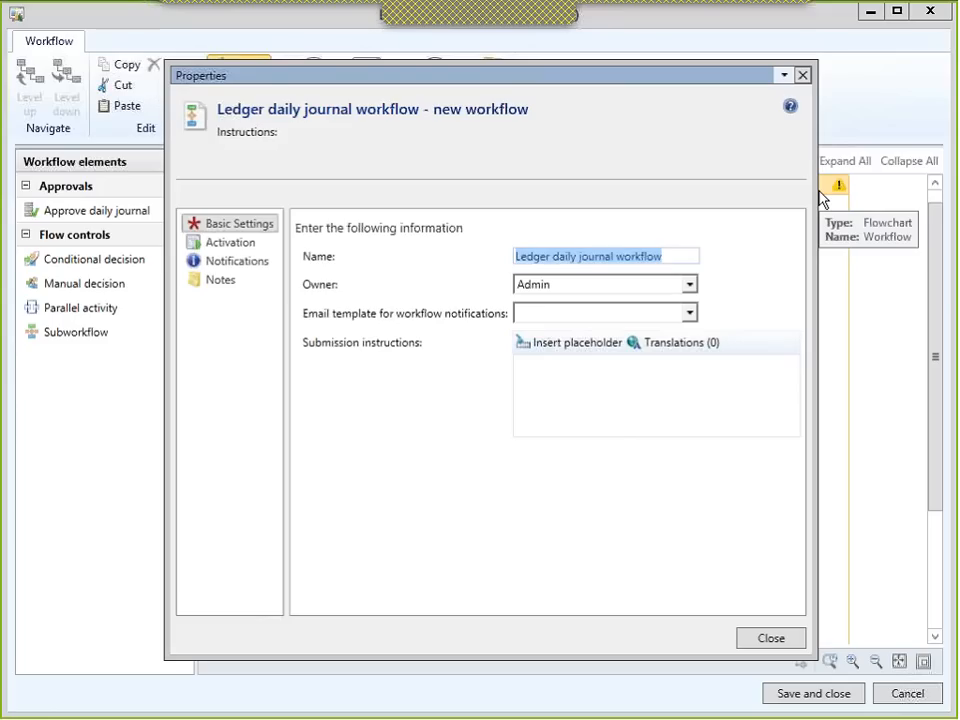
text(Gener)
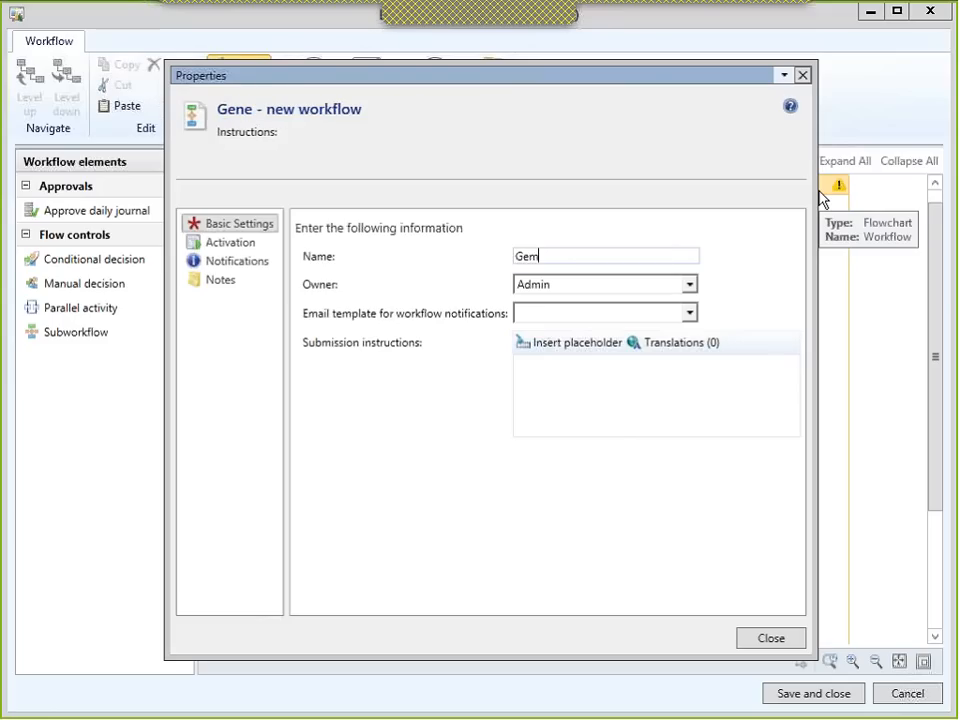
text(al Journal )
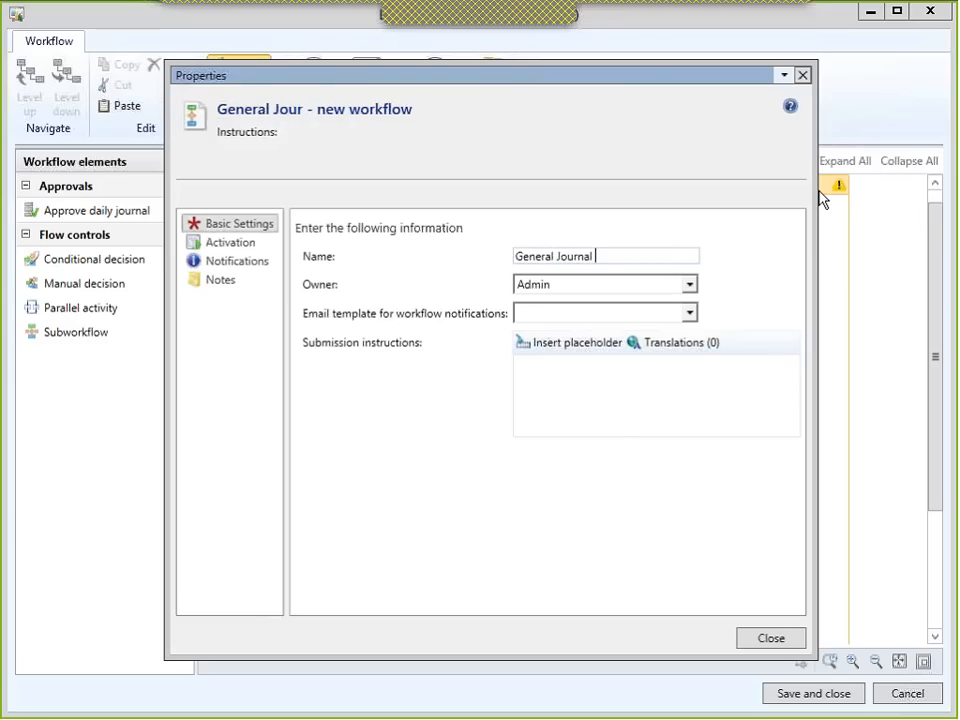
text(Approval Wor)
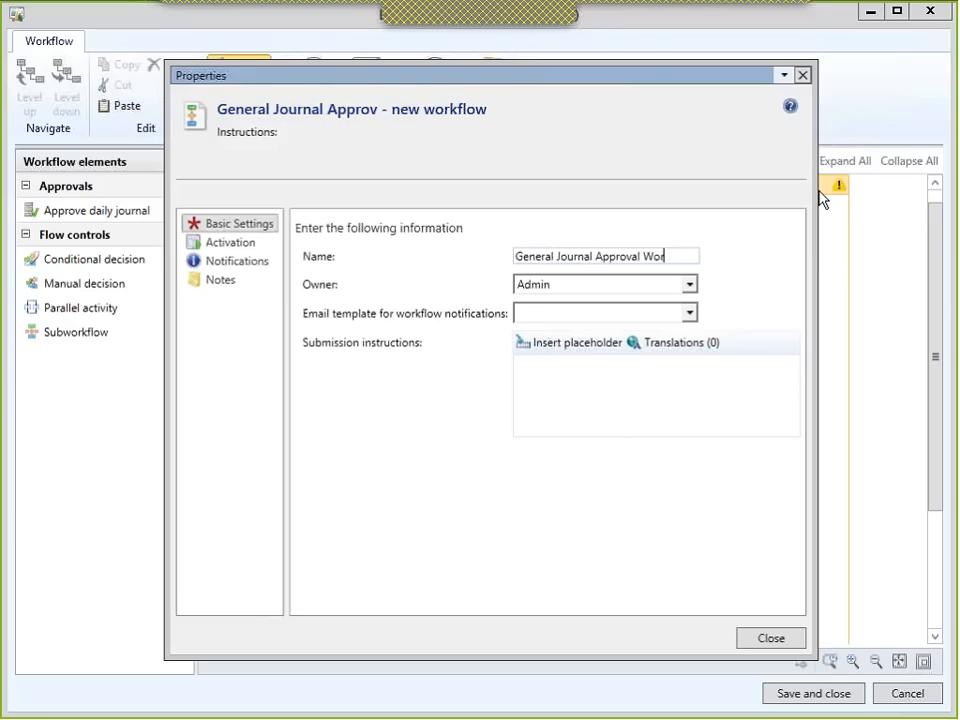
text(kflow)
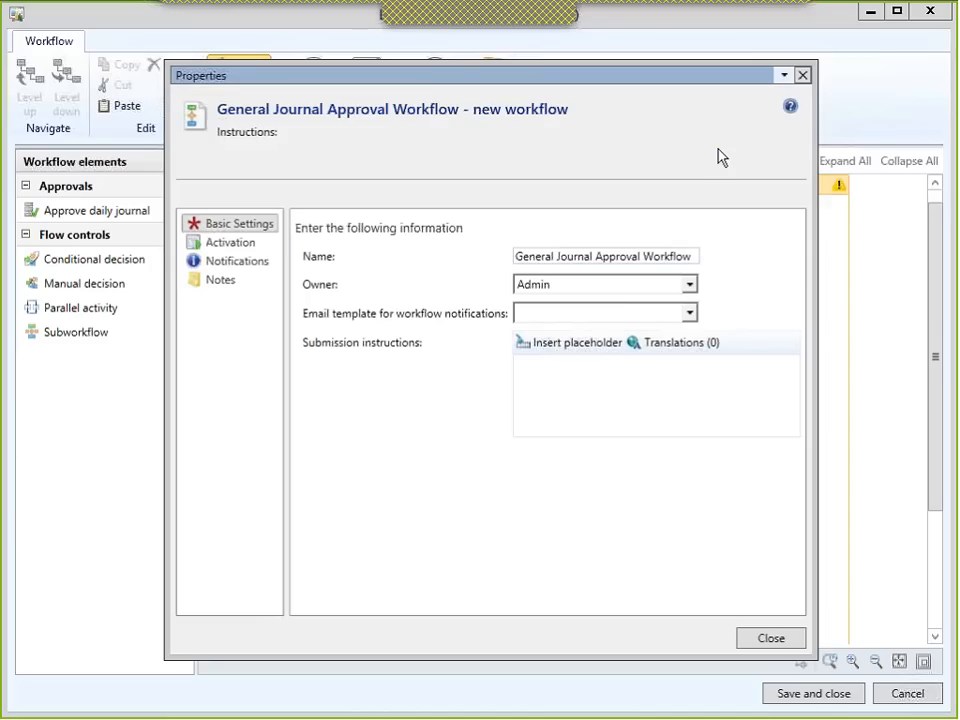
- Set the workflow's owner to Admin and its email template for workflow notifications to DEFAULT
click(605, 286)
click(603, 297)
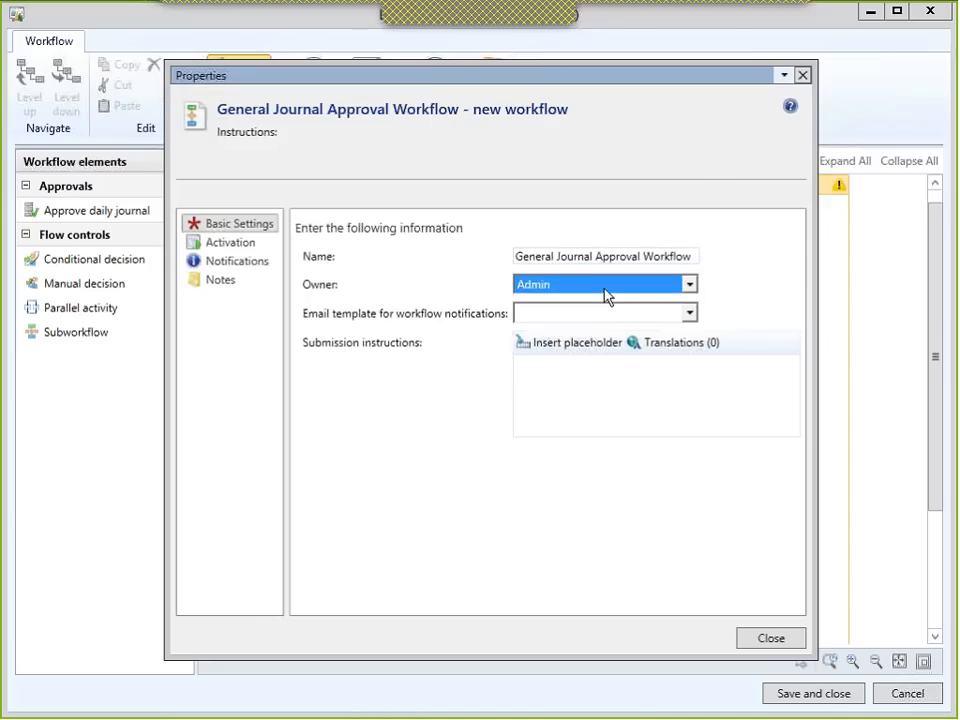
click(604, 313)
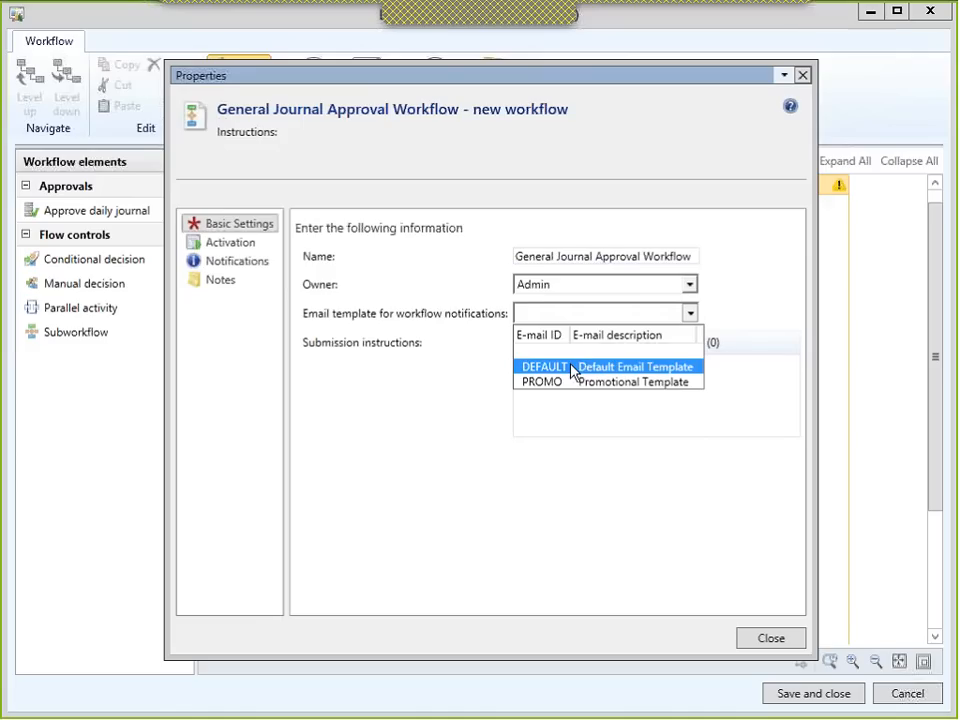
click(573, 371)
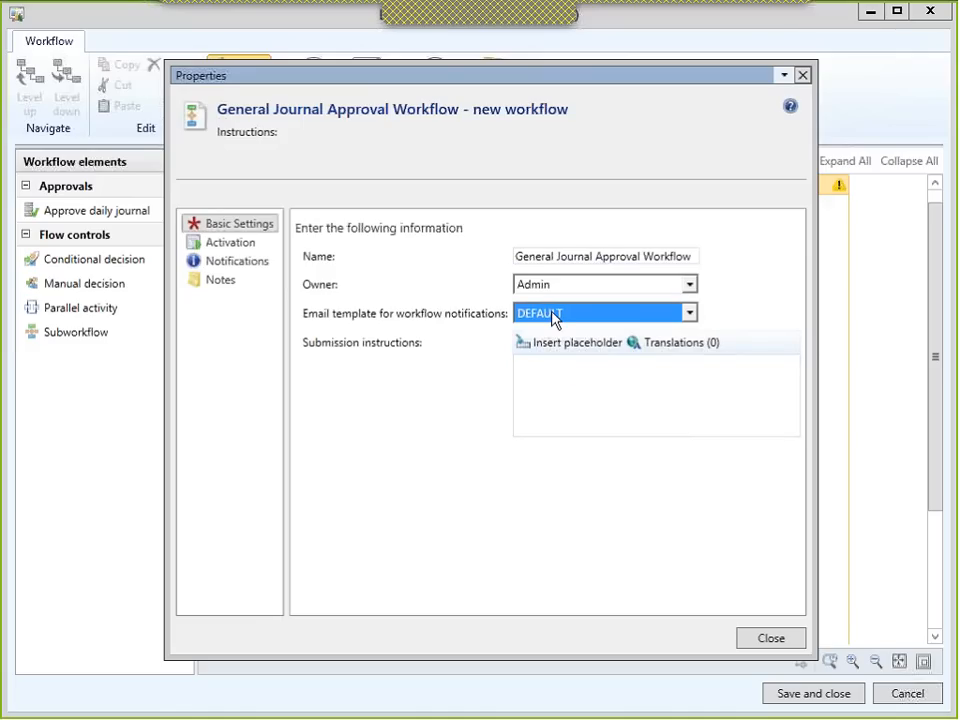
- Enter "Please submit for Approval" as the workflow's submission instructions and close its properties
click(579, 368)
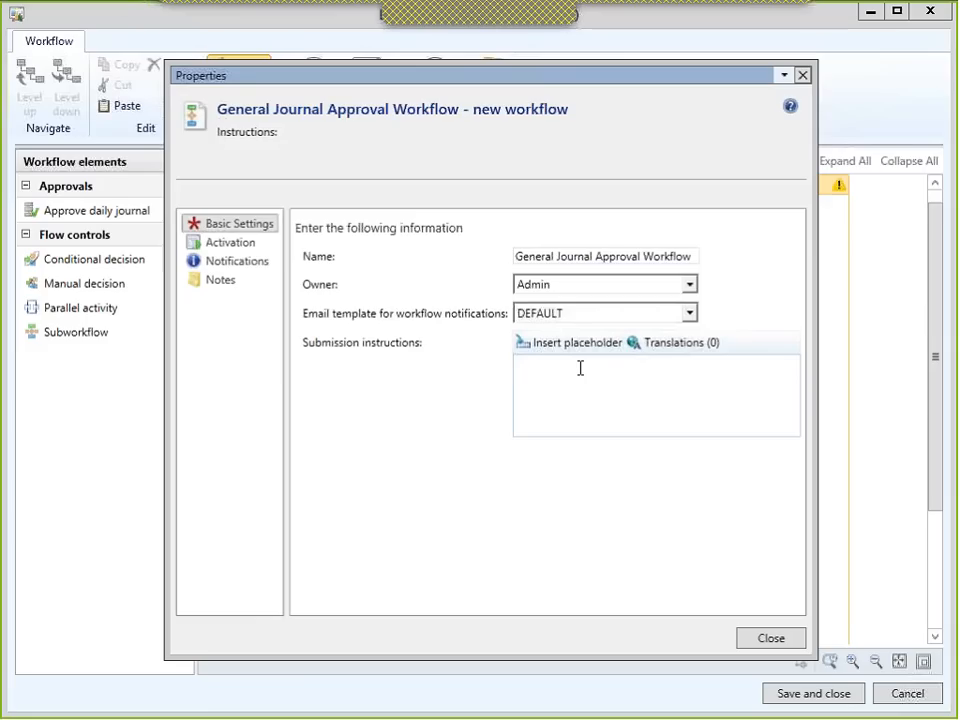
text(Please sum)
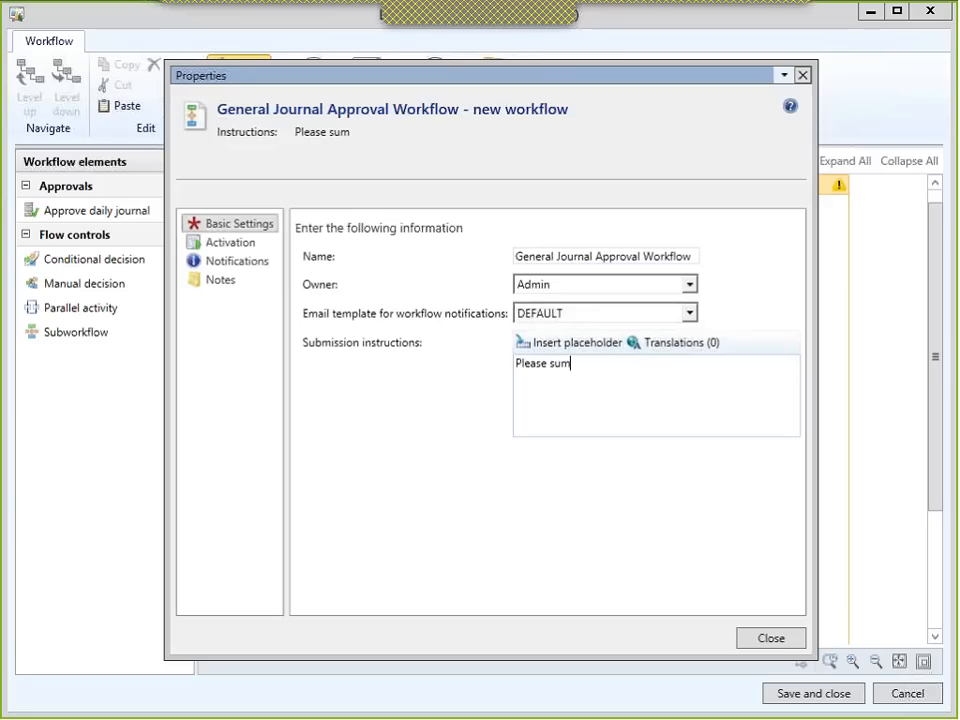
text(bm)
key(BackSpace)
key(BackSpace)
key(BackSpace)
text(bmit for Ap)
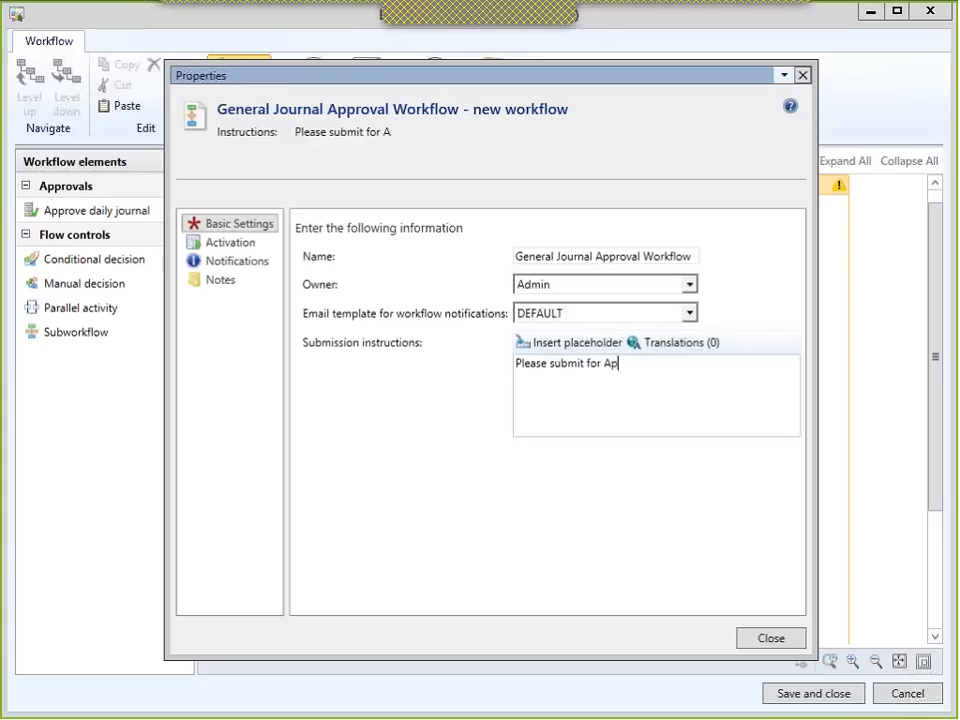
text(proval)
click(770, 638)
- Rename Step 1 inside the Approve daily journal element to Journal Approval
click(545, 372)
double_click(545, 372)
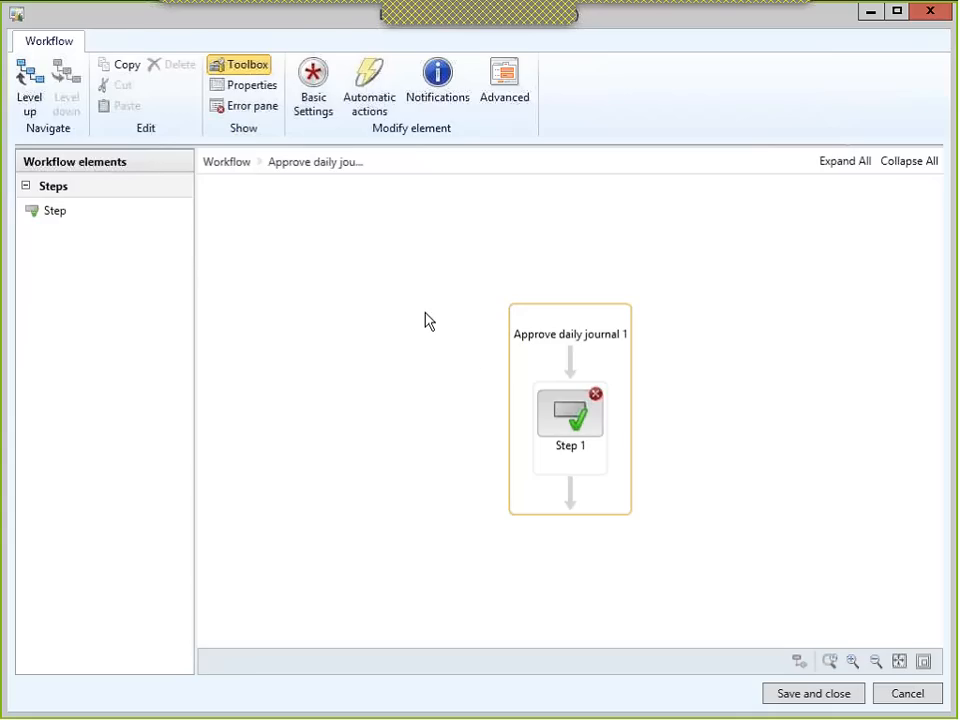
click(551, 402)
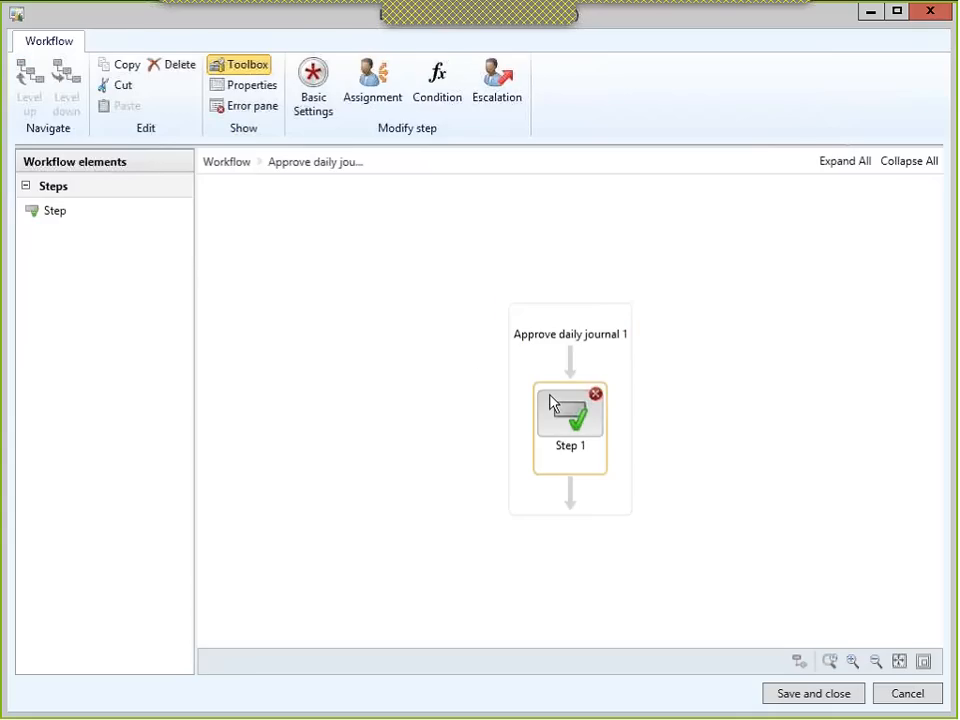
click(314, 88)
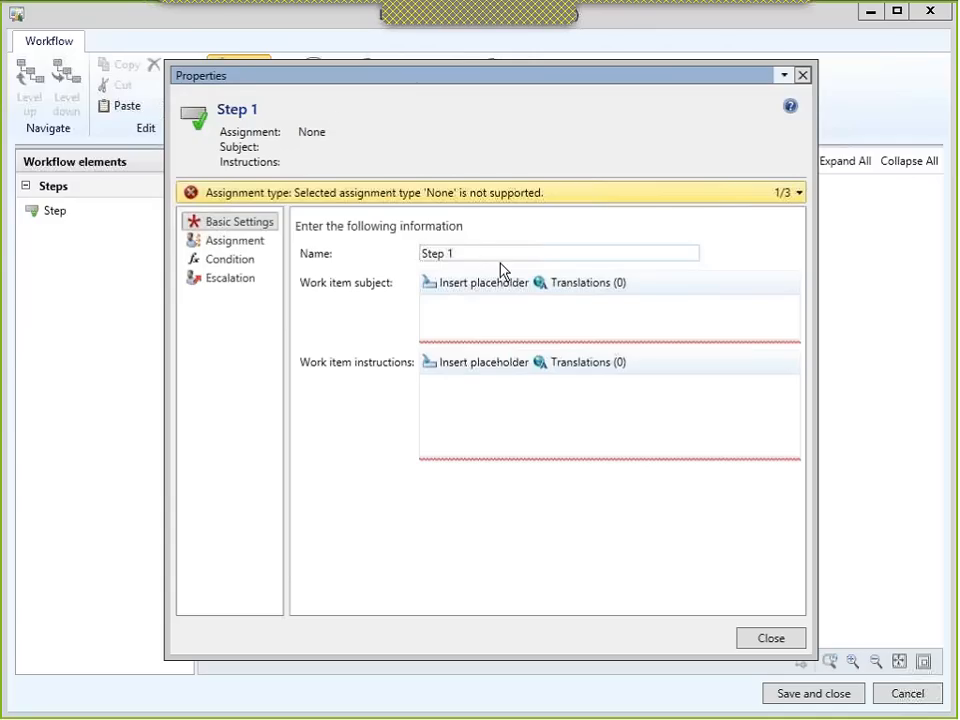
drag(418, 254, 470, 247)
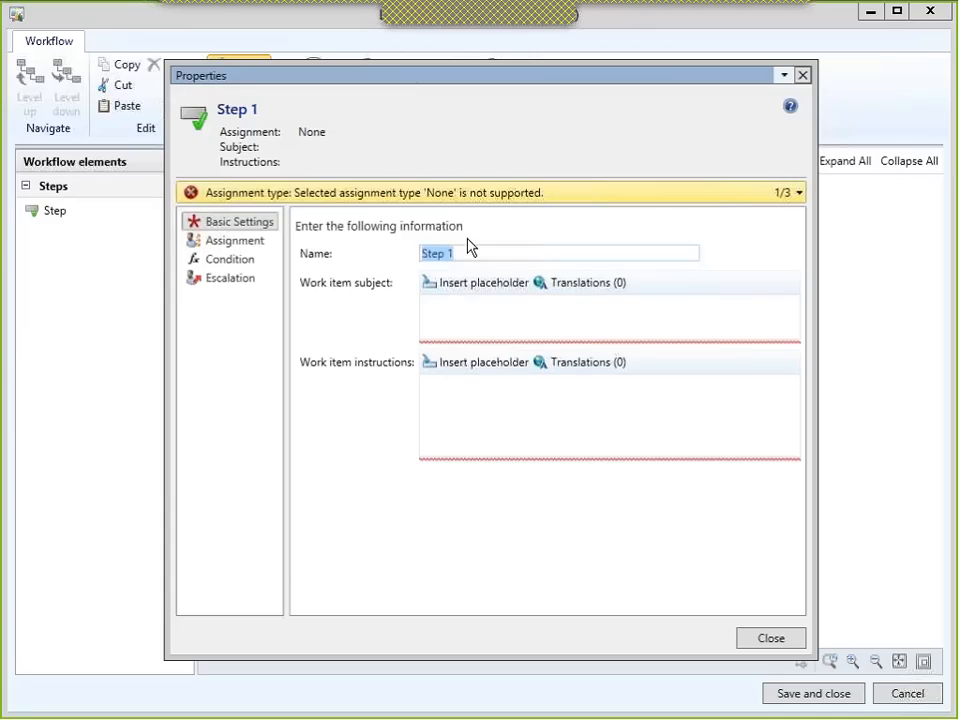
text(Jour)
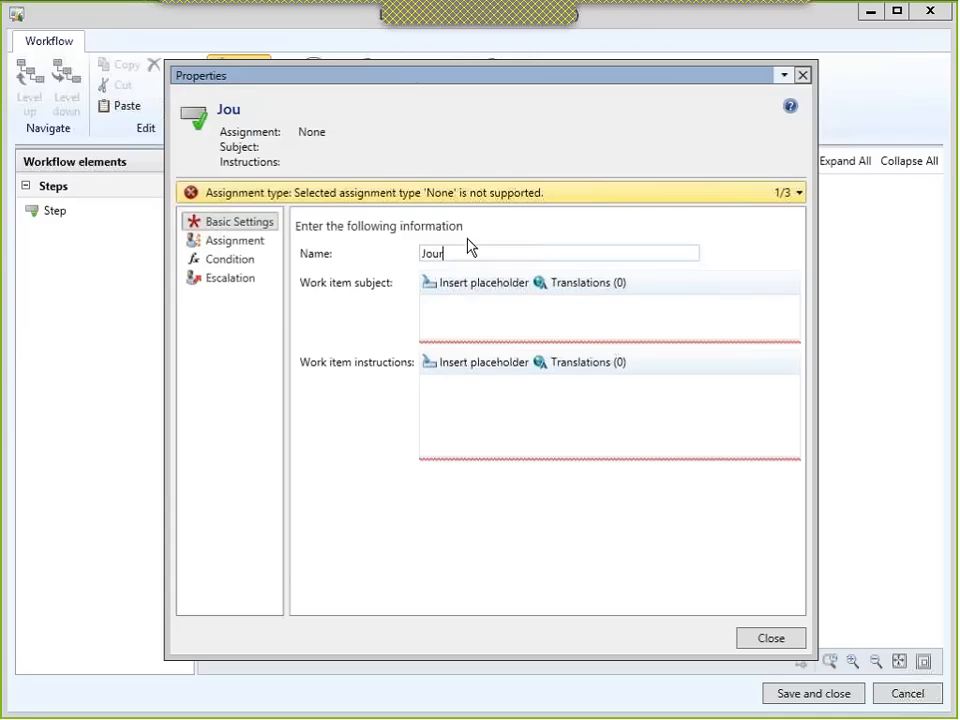
text(nal Approval)
- Set the approval step's work item subject to "Journal Requires Approval"
key(Tab)
key(Tab)
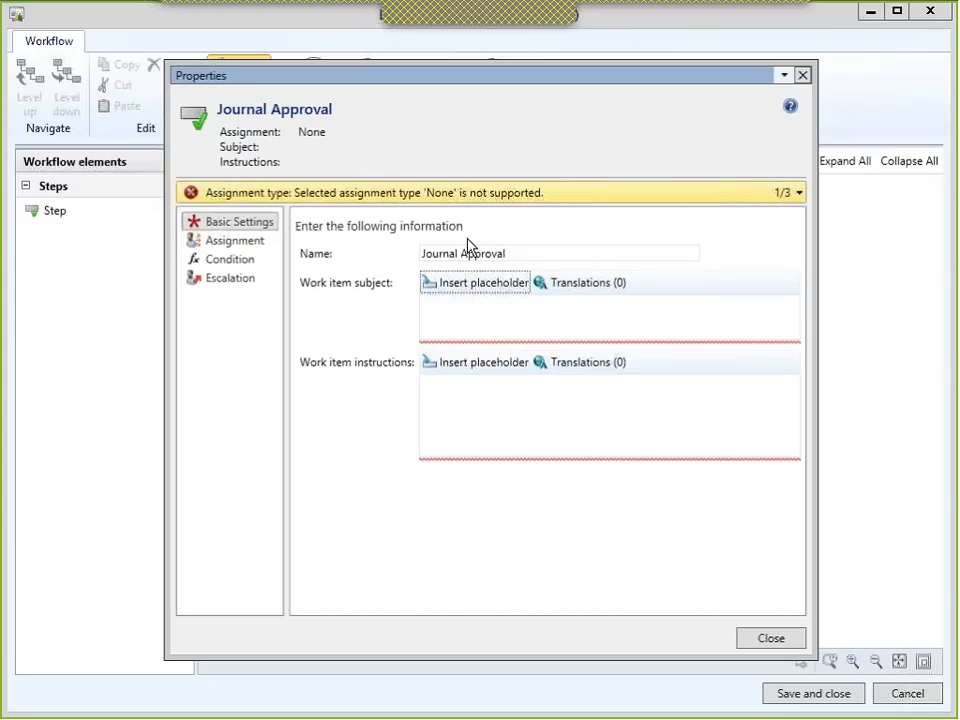
key(Tab)
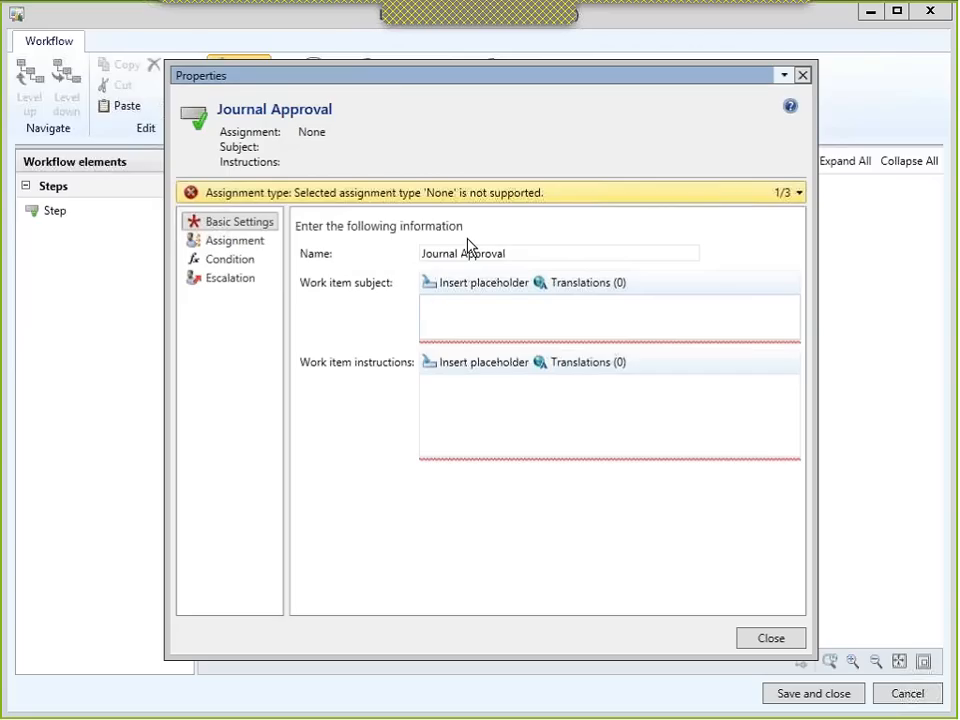
text(G)
key(BackSpace)
text(Journal Required)
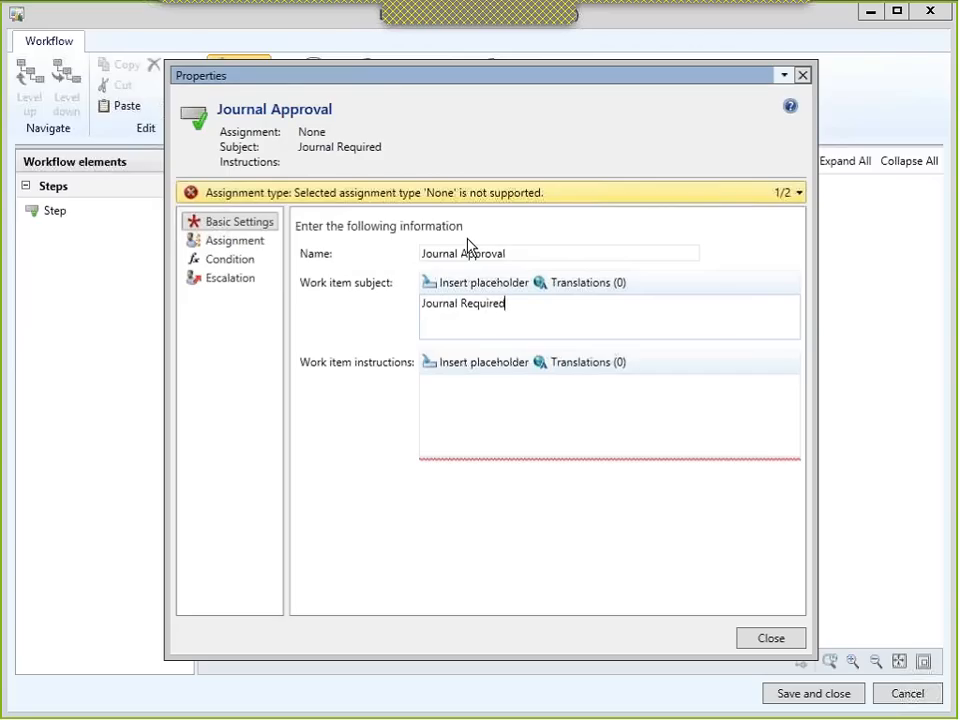
key(BackSpace)
text(s Approval)
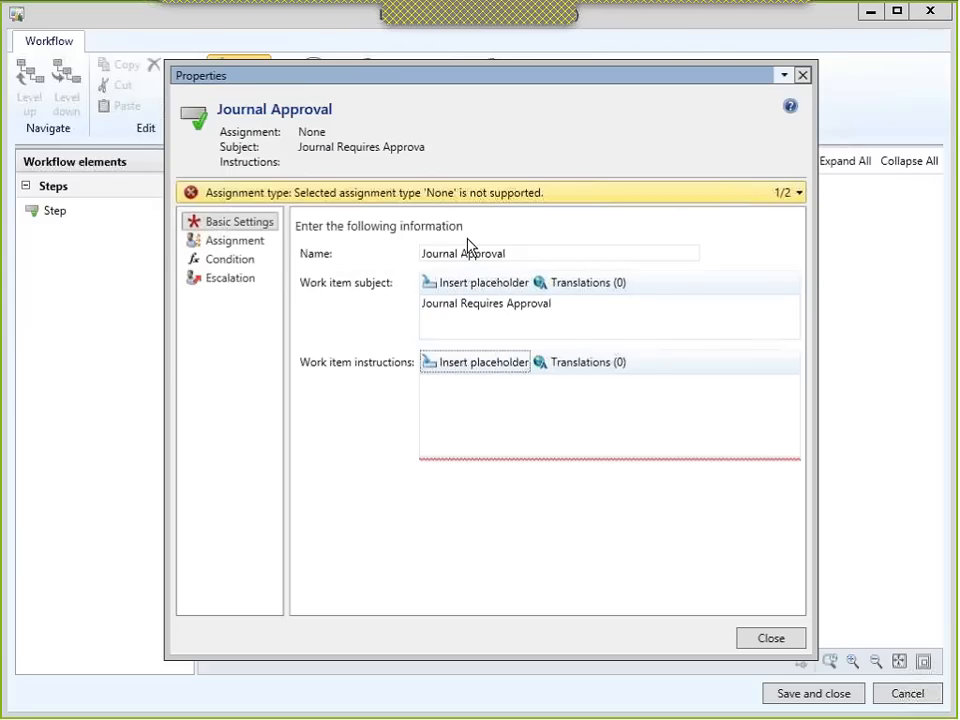
- Enter "Please approve this journal" as the work item instructions and look at the available text placeholders without inserting one
click(510, 418)
text(P)
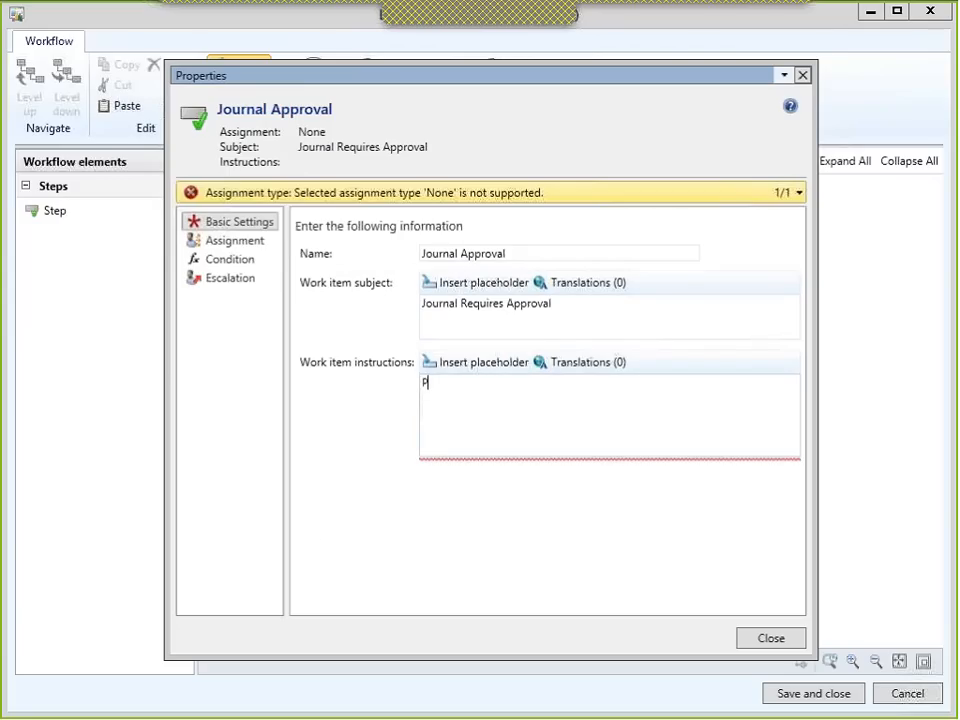
text(lease app)
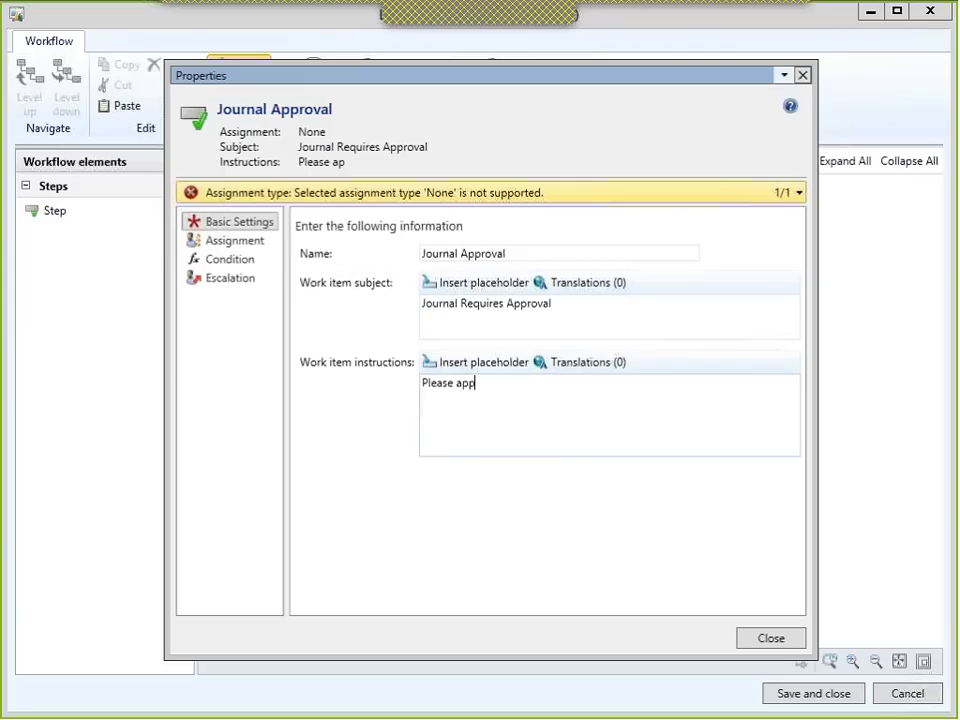
text(rove this journal)
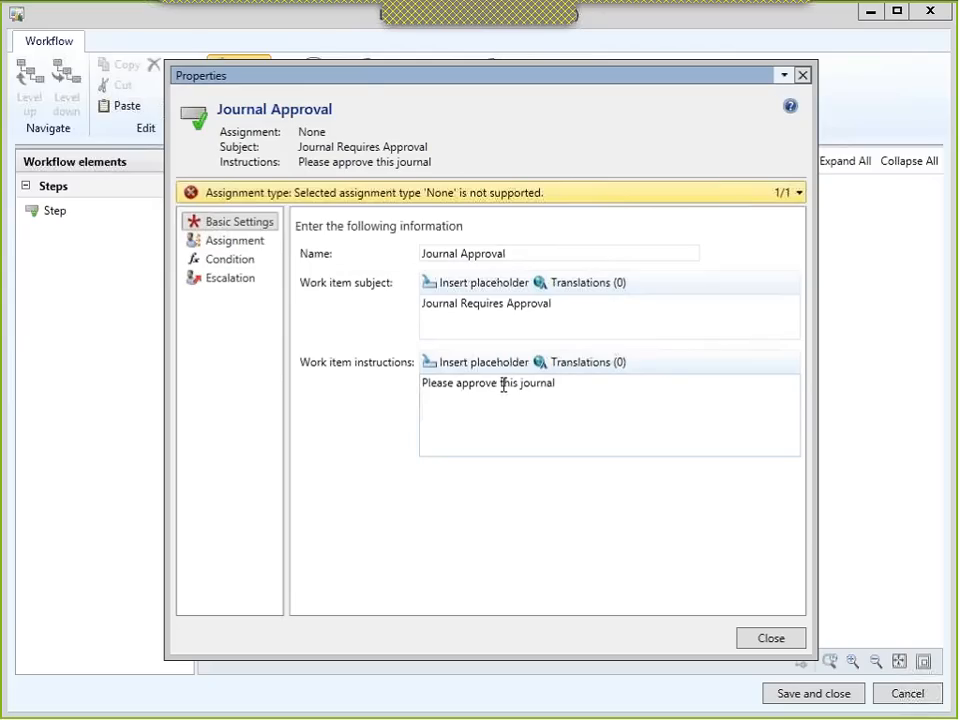
key(Return)
key(Return)
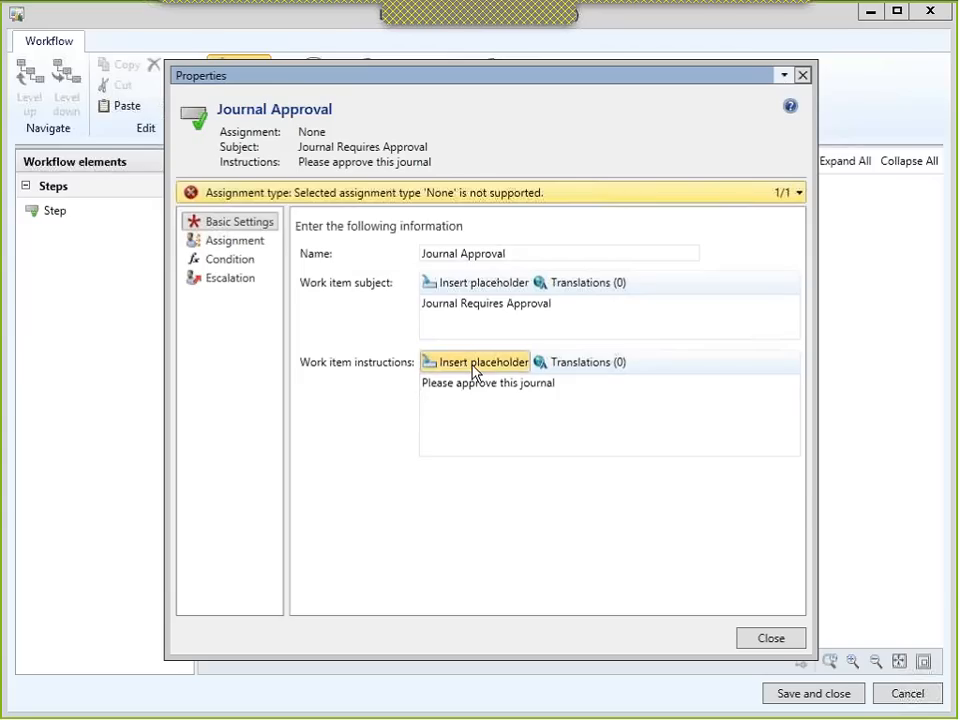
click(474, 366)
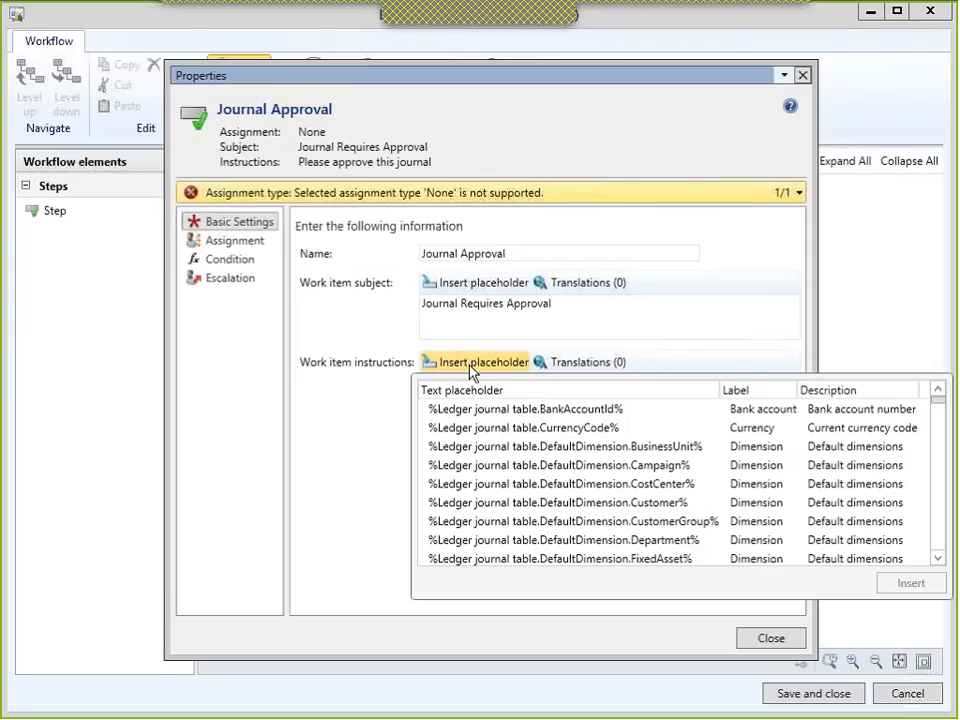
click(358, 392)
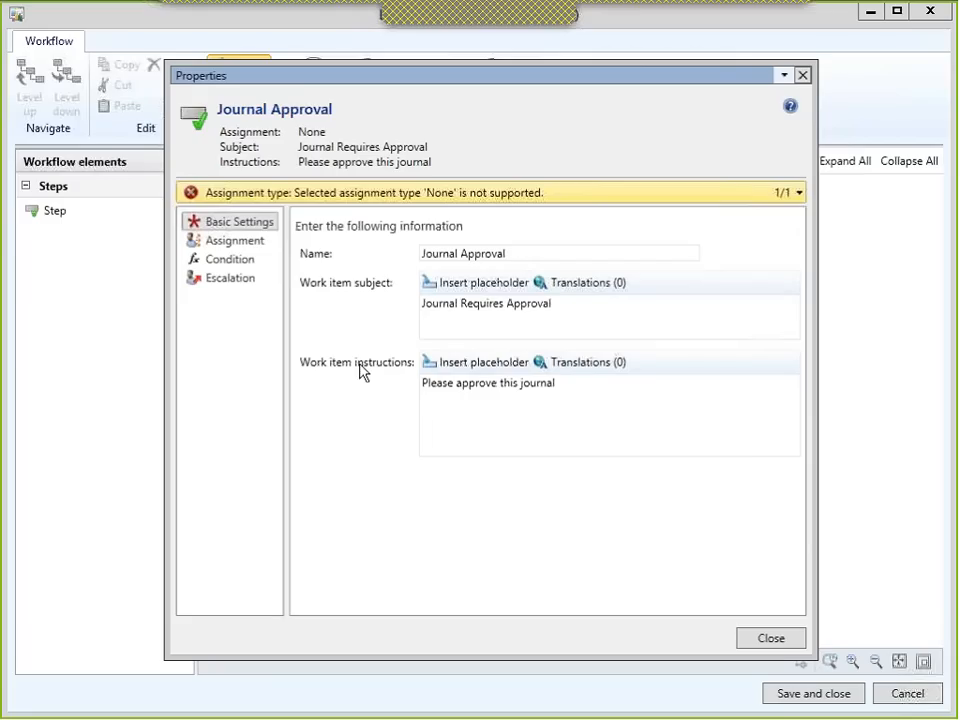
- Assign the Journal Approval step by user to Admin and close the step's properties
click(212, 245)
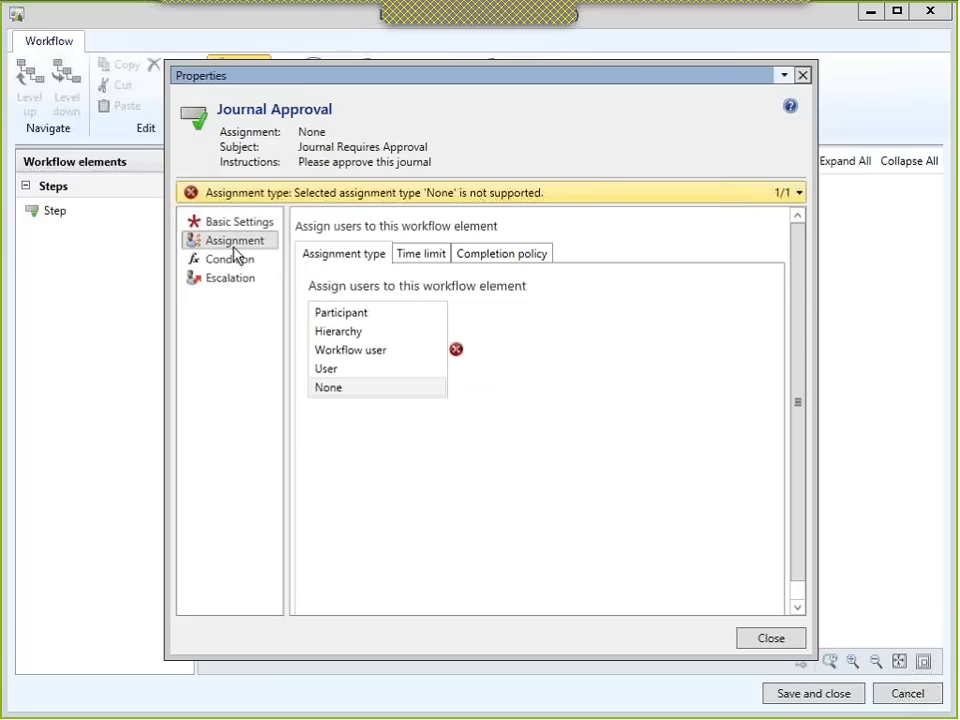
click(349, 372)
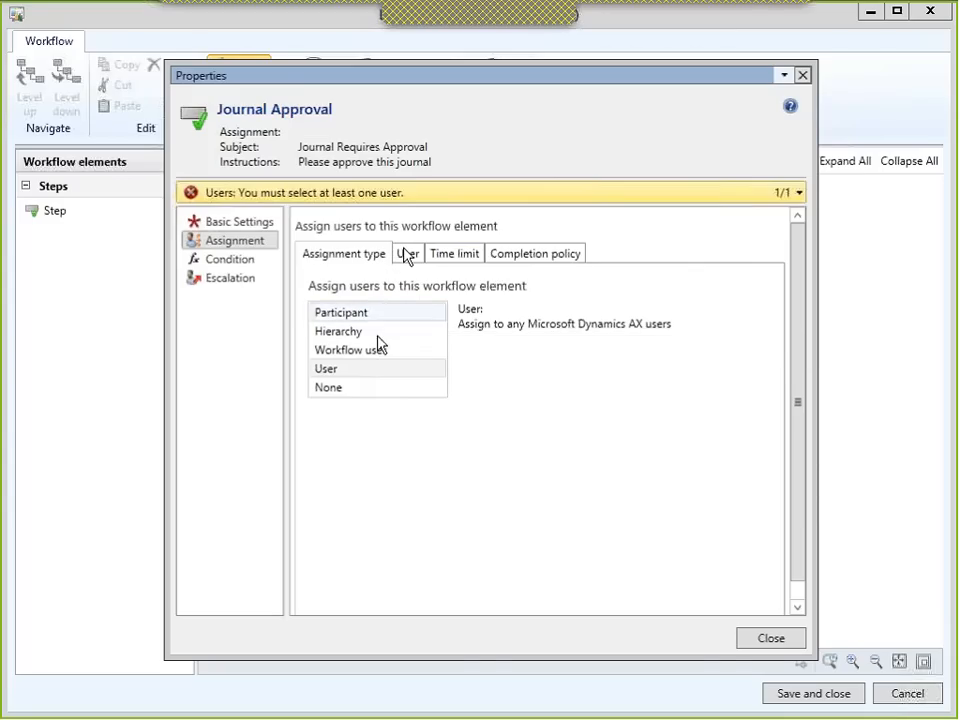
click(407, 253)
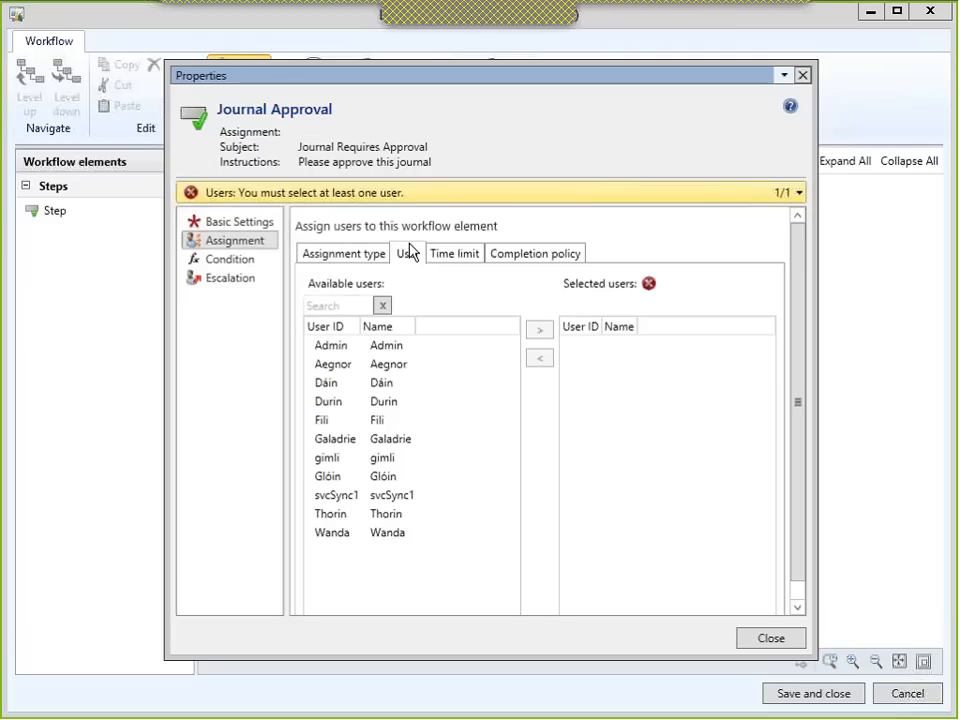
click(345, 347)
click(541, 330)
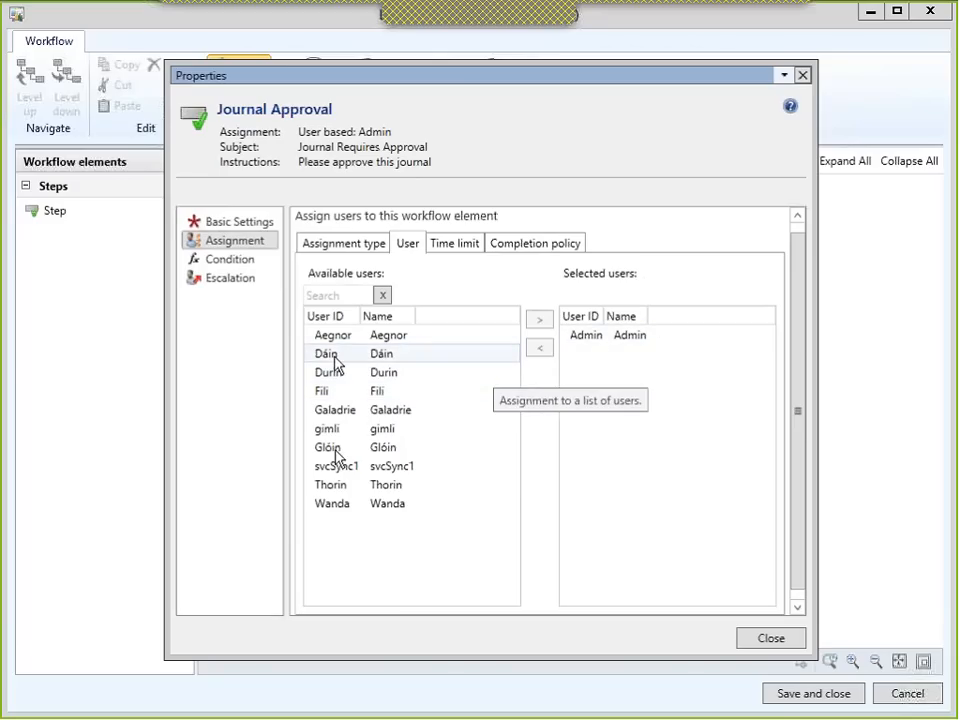
click(771, 639)
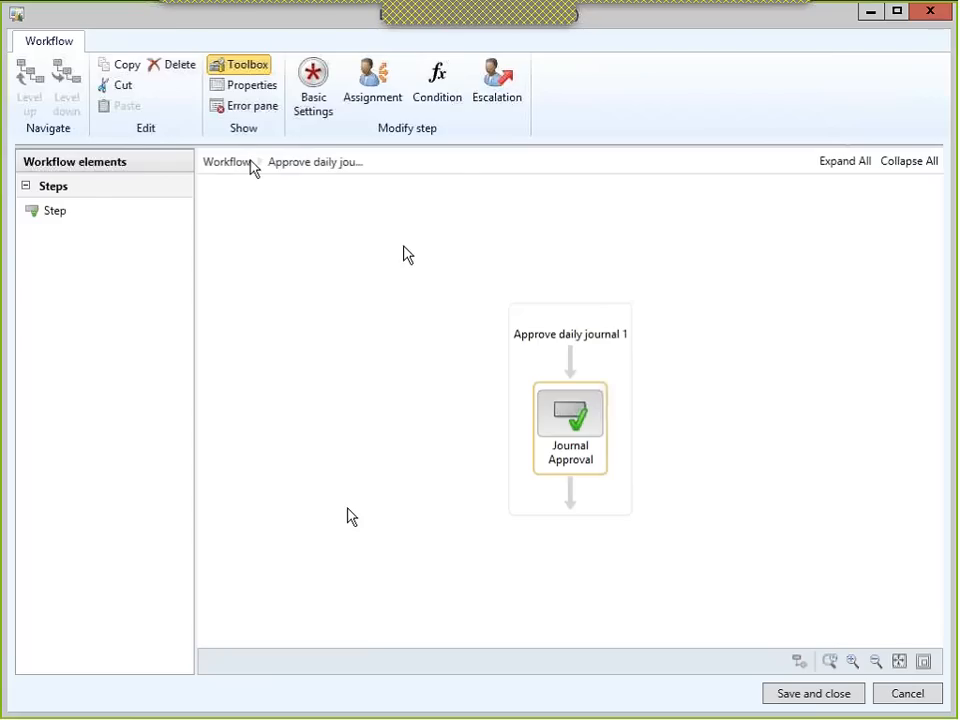
- Return to the main workflow level and show its errors and warnings
click(226, 164)
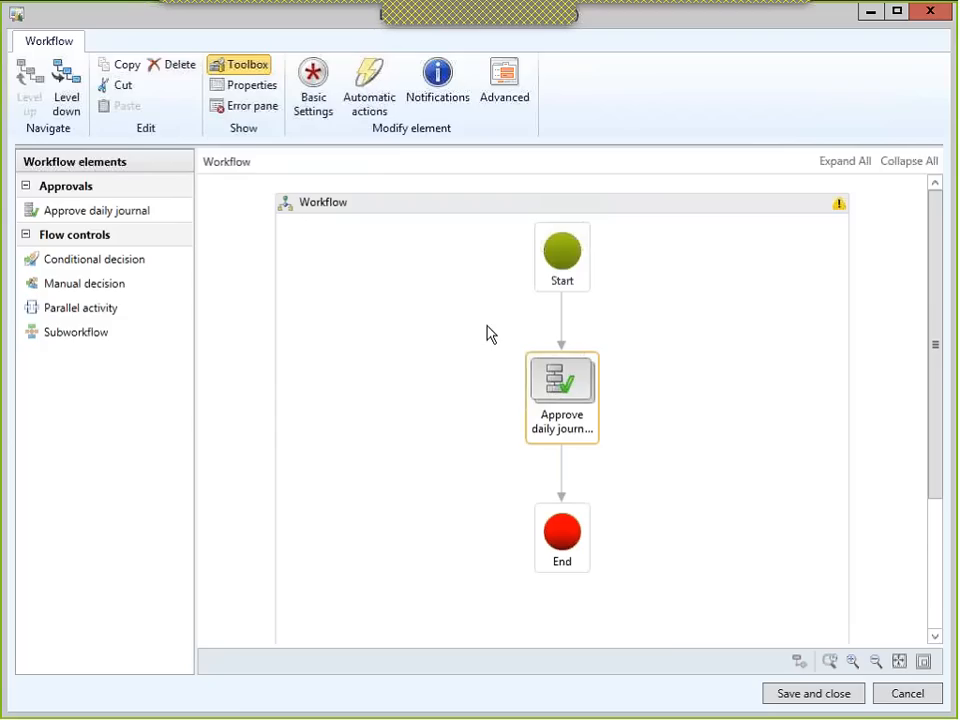
click(250, 108)
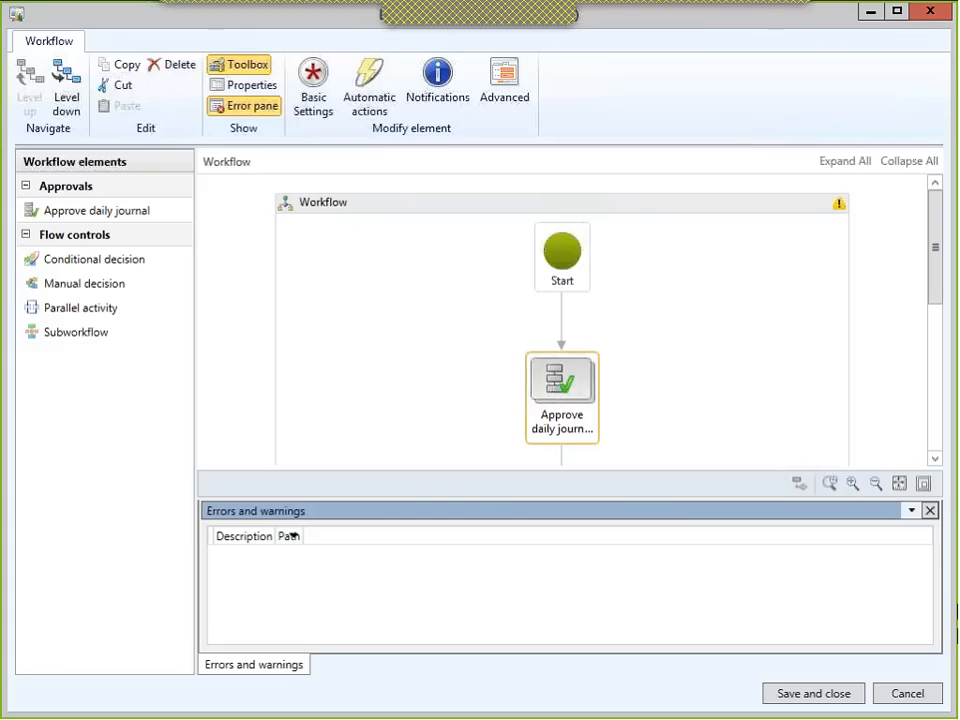
- Save the general journal approval workflow as a new version with the version notes "Journal Approval Workflow"
click(788, 698)
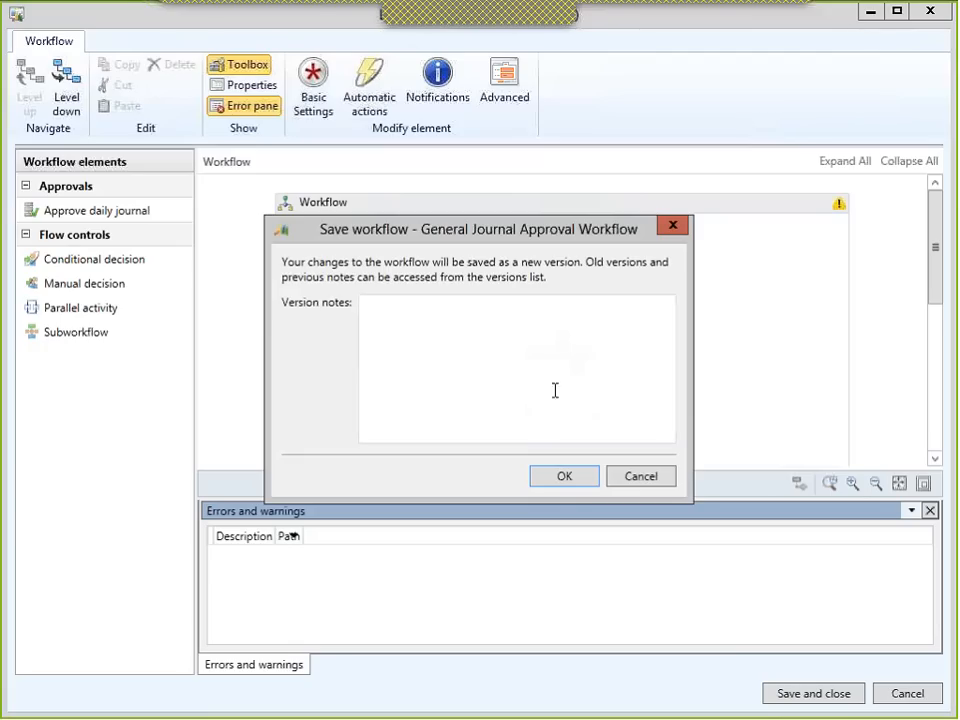
text(J)
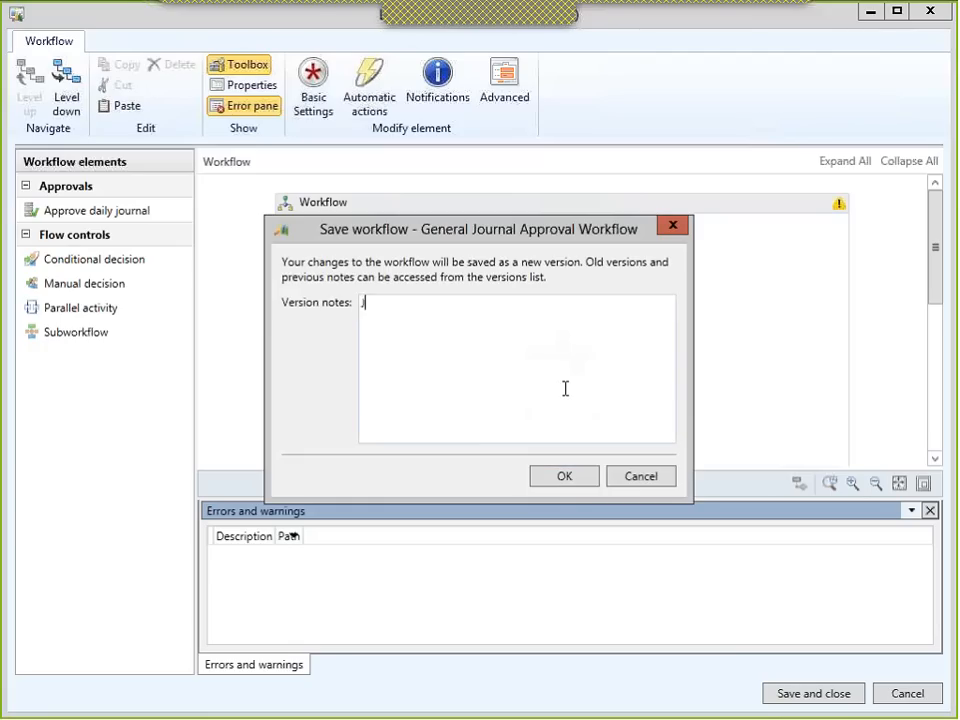
text(ournal Approval Workflow)
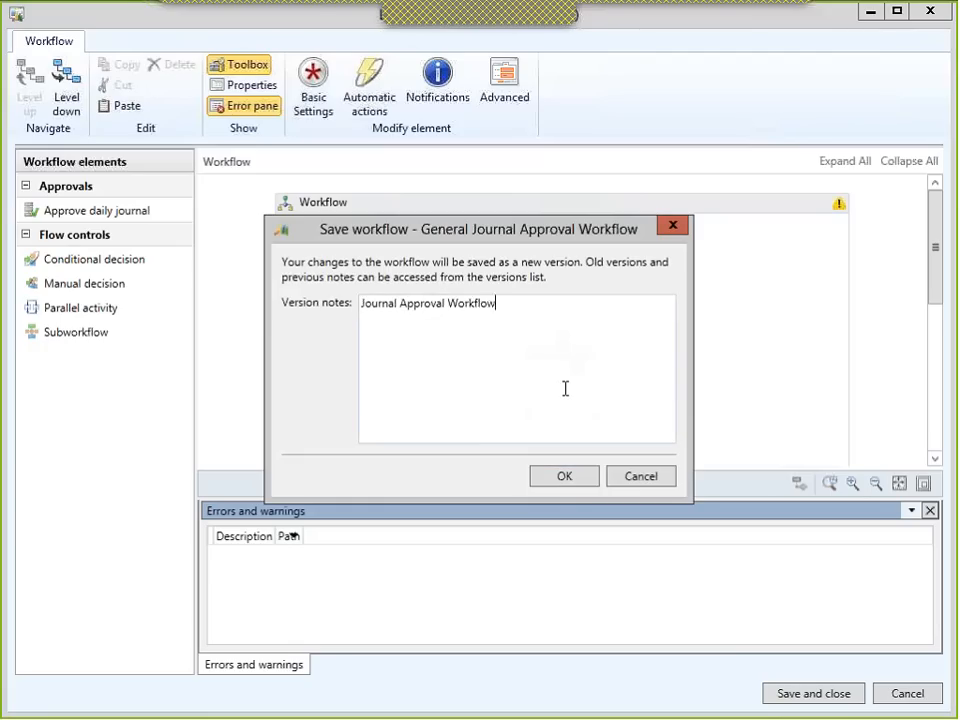
click(564, 479)
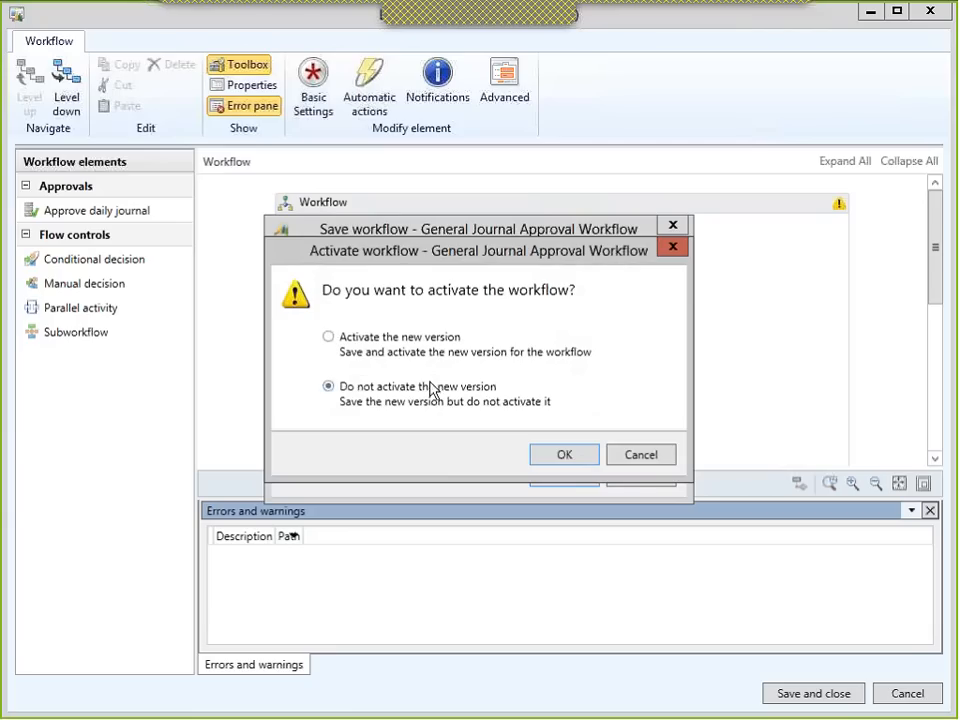
- Activate the new workflow version and make General Journal Approval Workflow the default among the general ledger workflows
click(330, 337)
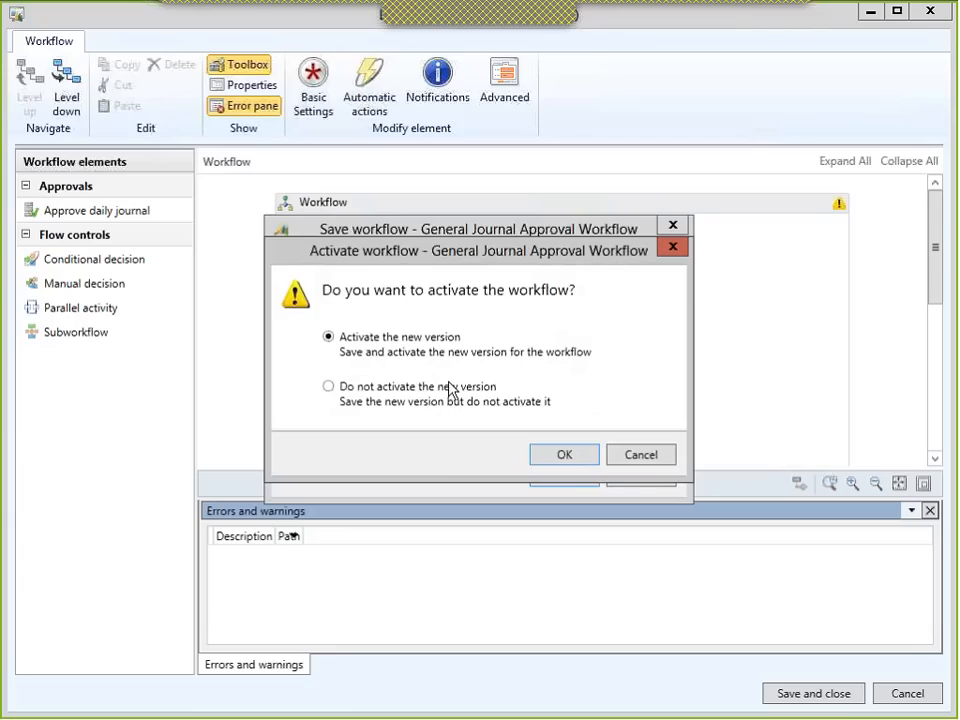
click(563, 453)
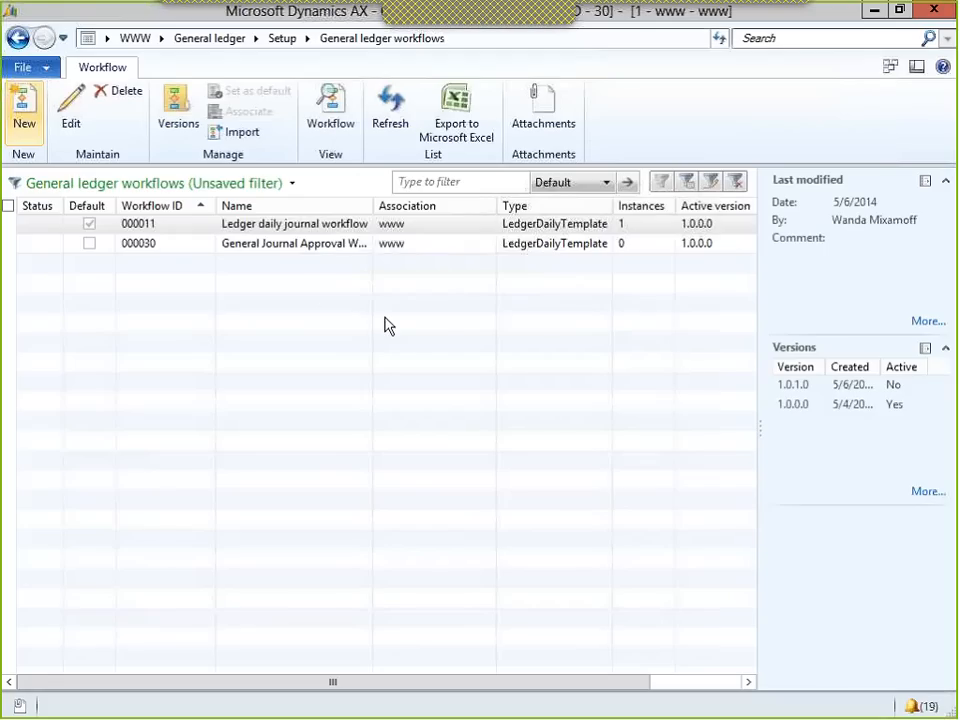
click(249, 250)
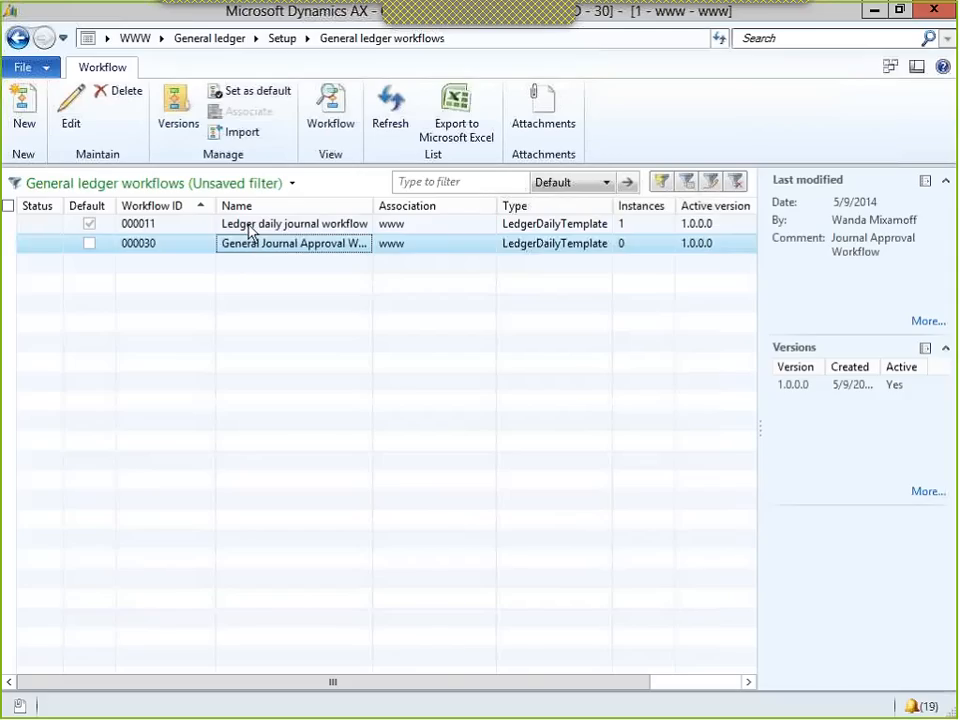
click(248, 97)
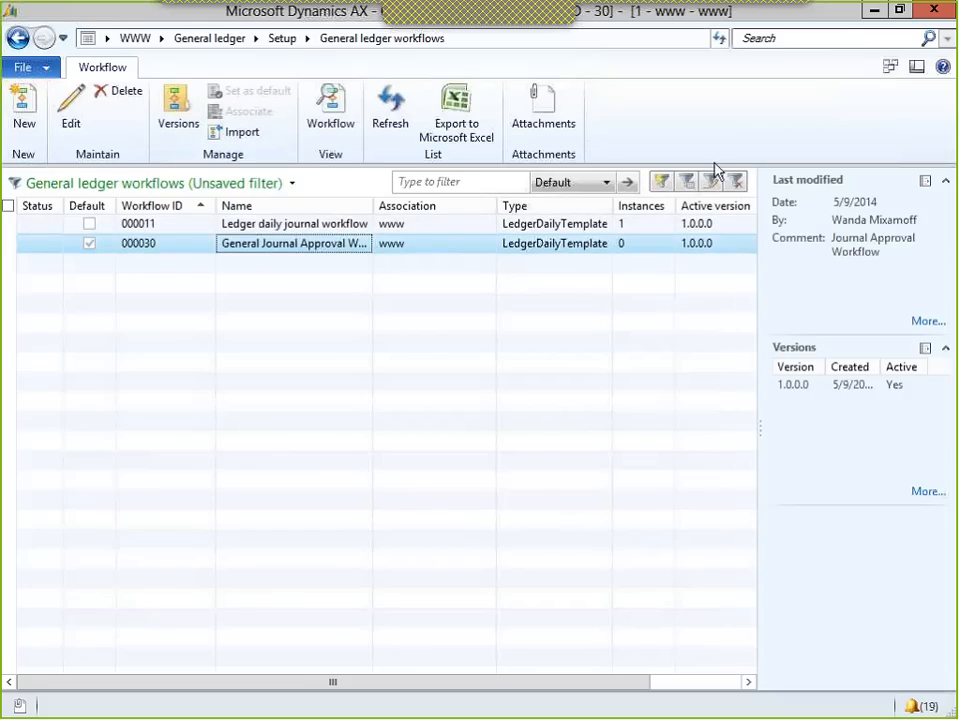
- Open the general ledger journal names and enable the approval workflow for GENJRN, accepting the mandatory workflow process
click(162, 38)
click(201, 42)
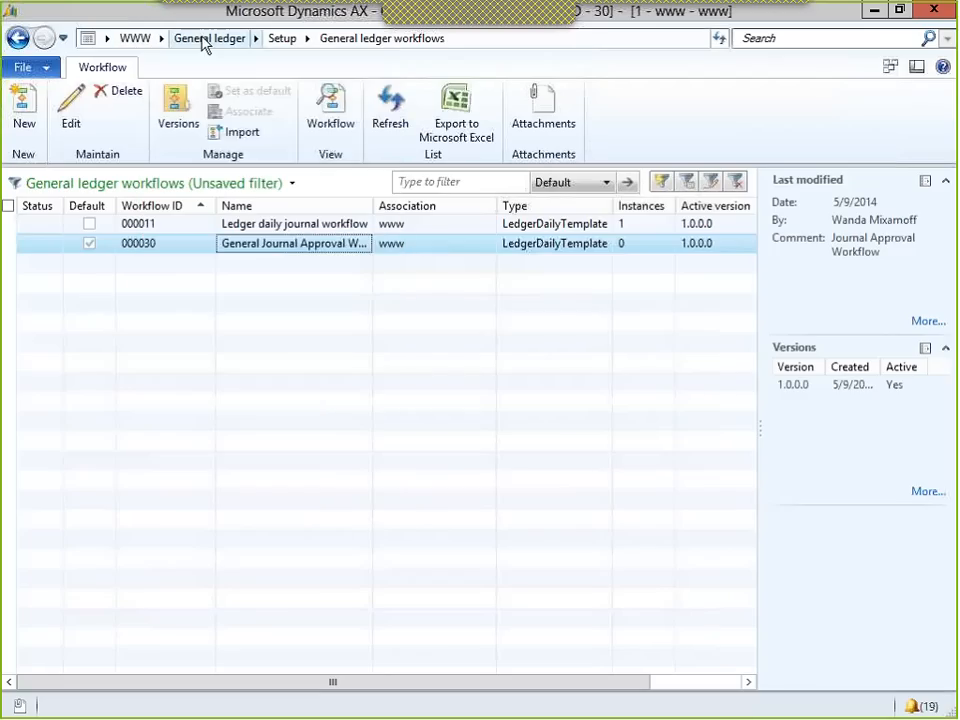
click(546, 499)
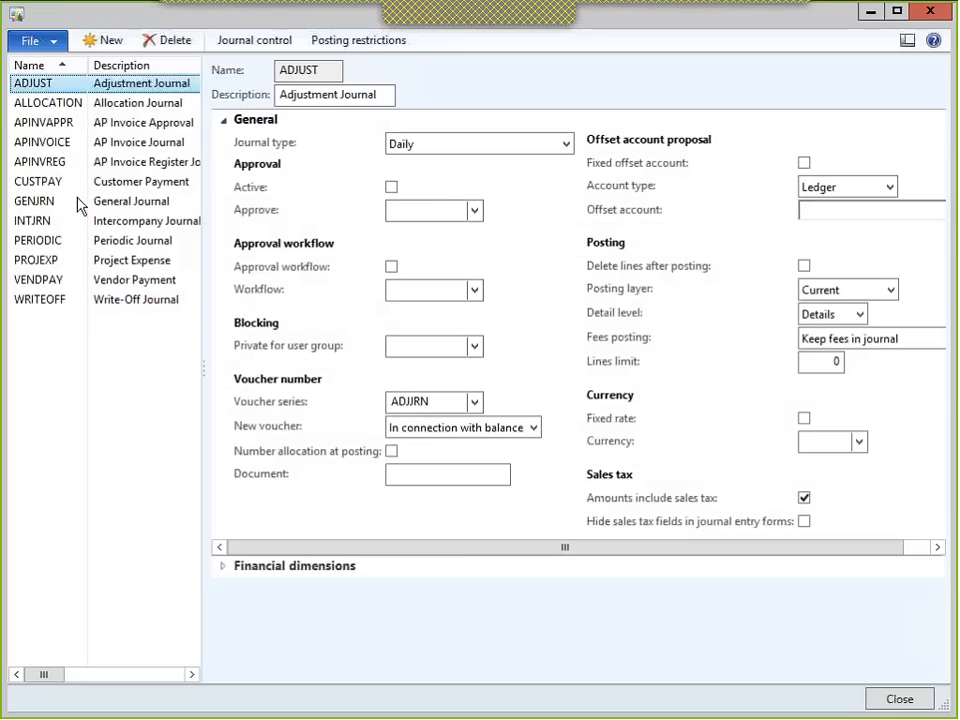
click(75, 205)
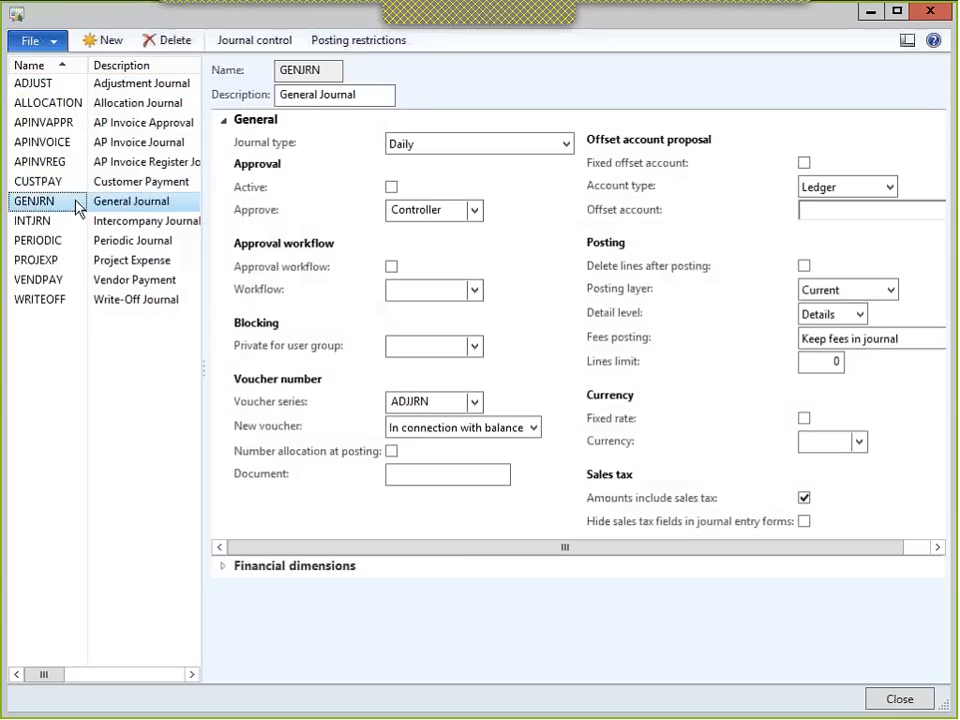
click(391, 268)
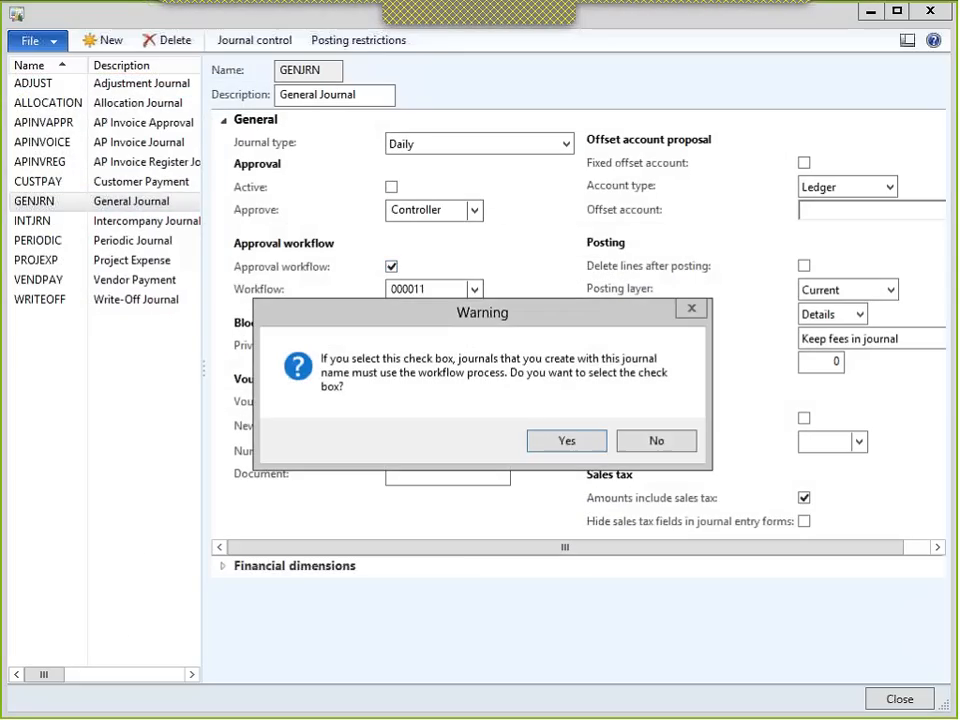
click(568, 441)
- Assign workflow 000030, General Journal Approval Workflow, to the GENJRN journal name, save the change and close the journal names
click(474, 289)
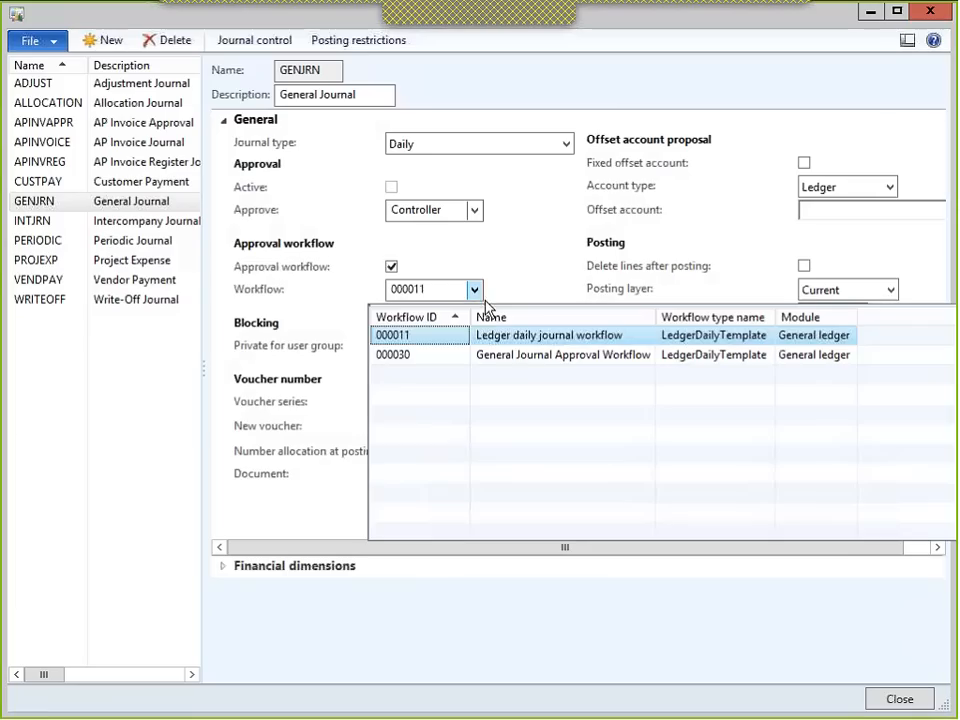
click(500, 360)
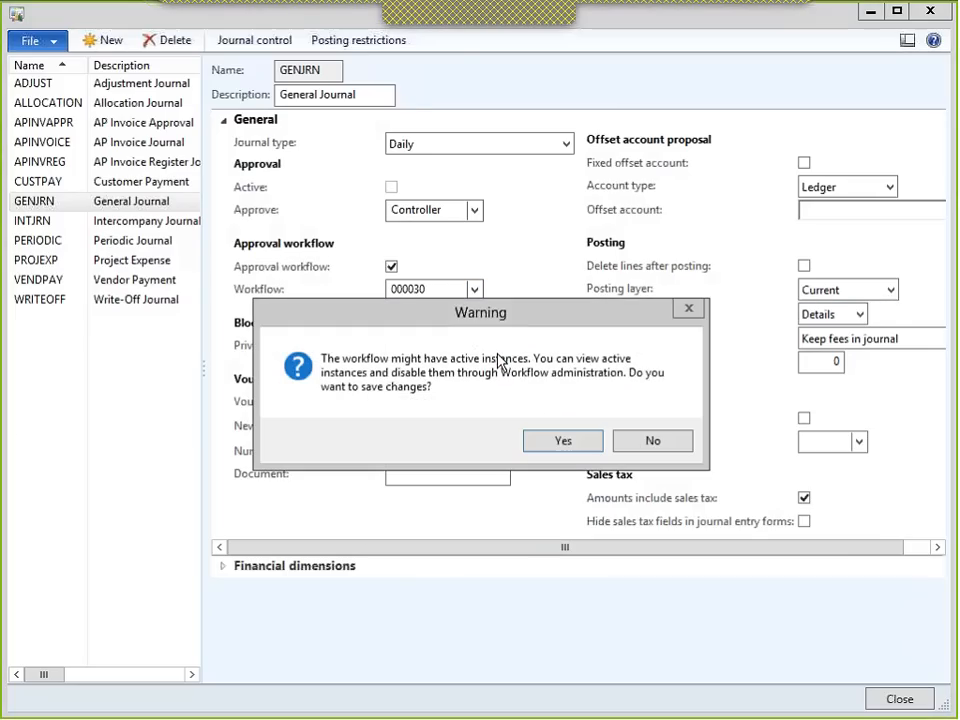
click(559, 441)
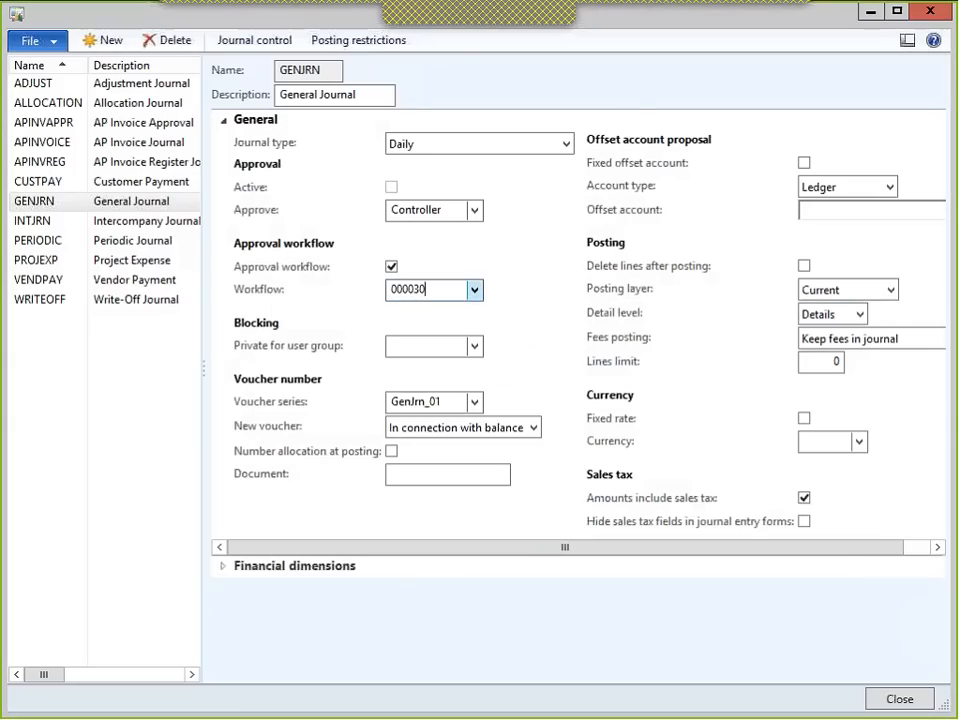
click(472, 289)
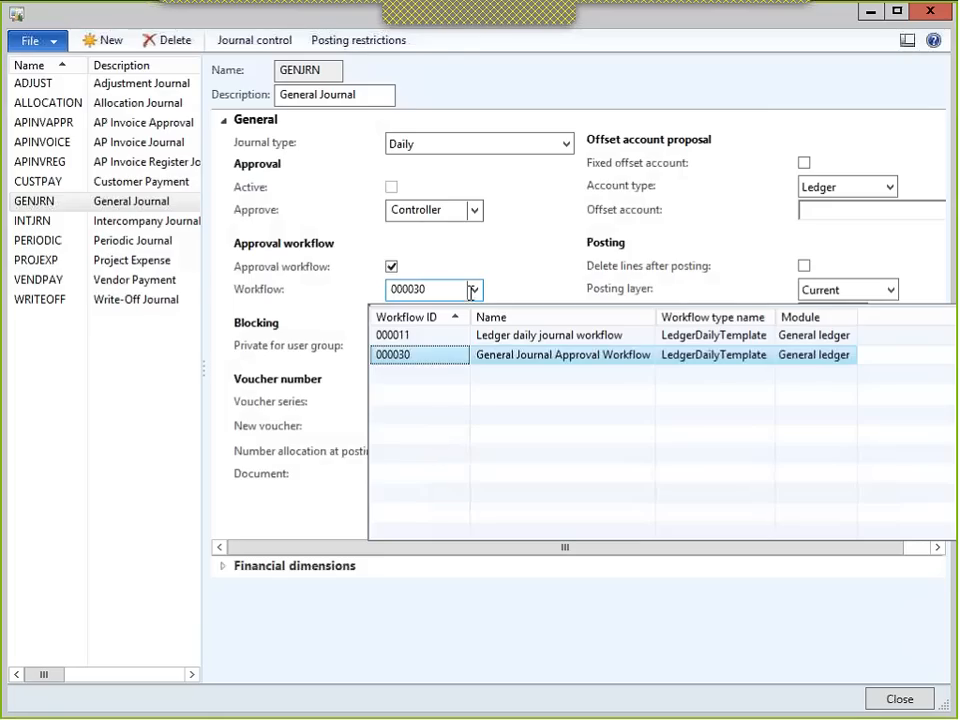
click(900, 700)
click(900, 700)
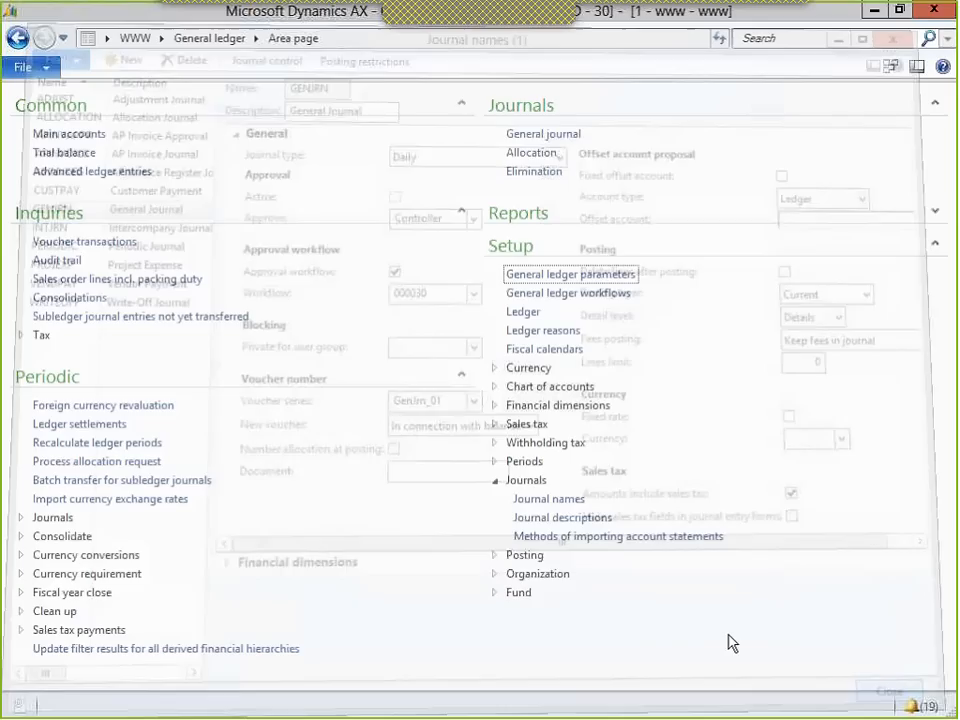
- Create a new general journal using the journal name GENJRN
click(545, 138)
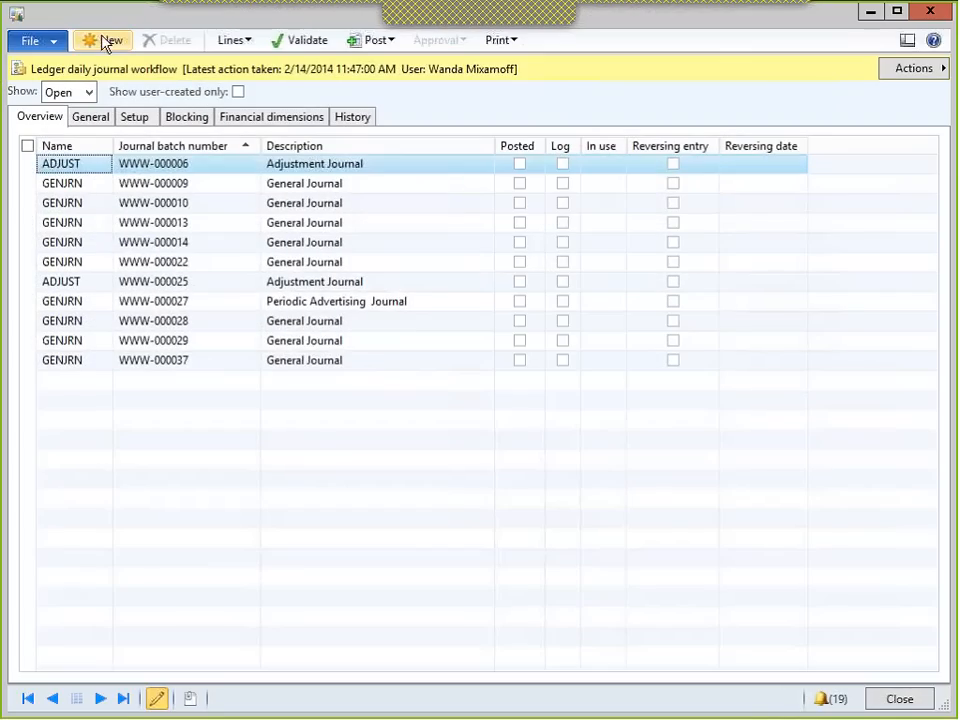
click(104, 40)
text(genJRN)
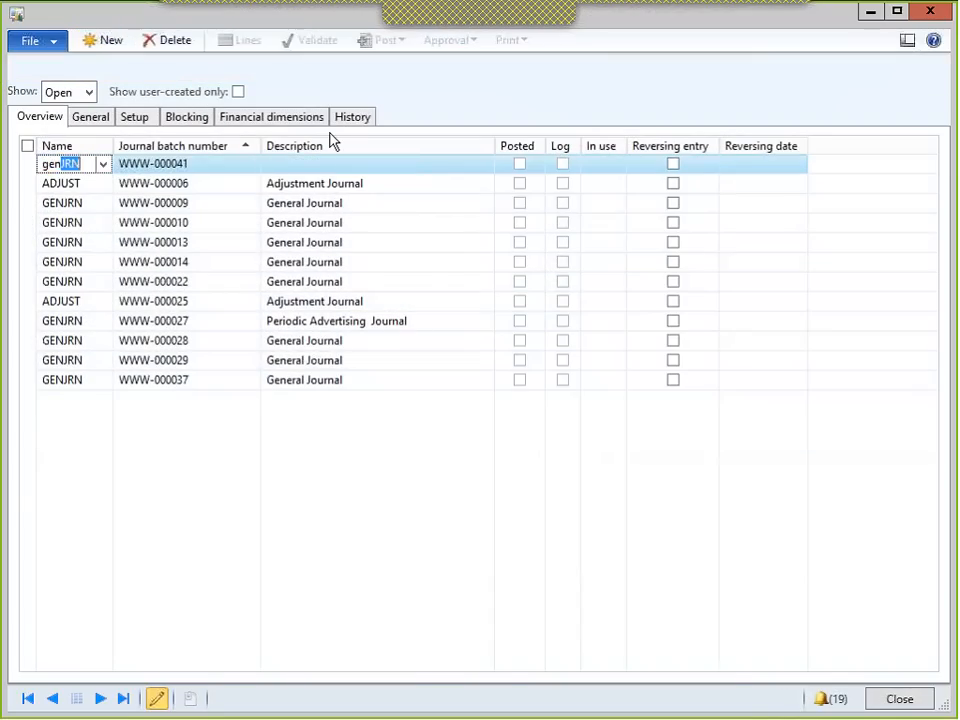
key(Tab)
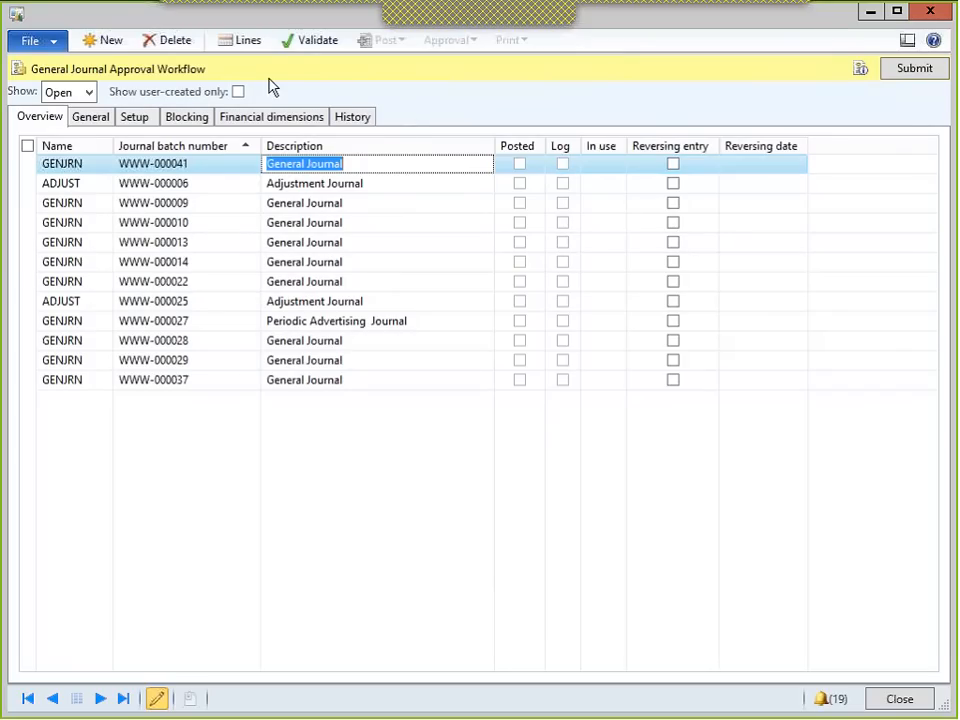
- Open the new journal's lines and enter ledger account 618300 with the description "Misc Consulting" on the first line
click(236, 41)
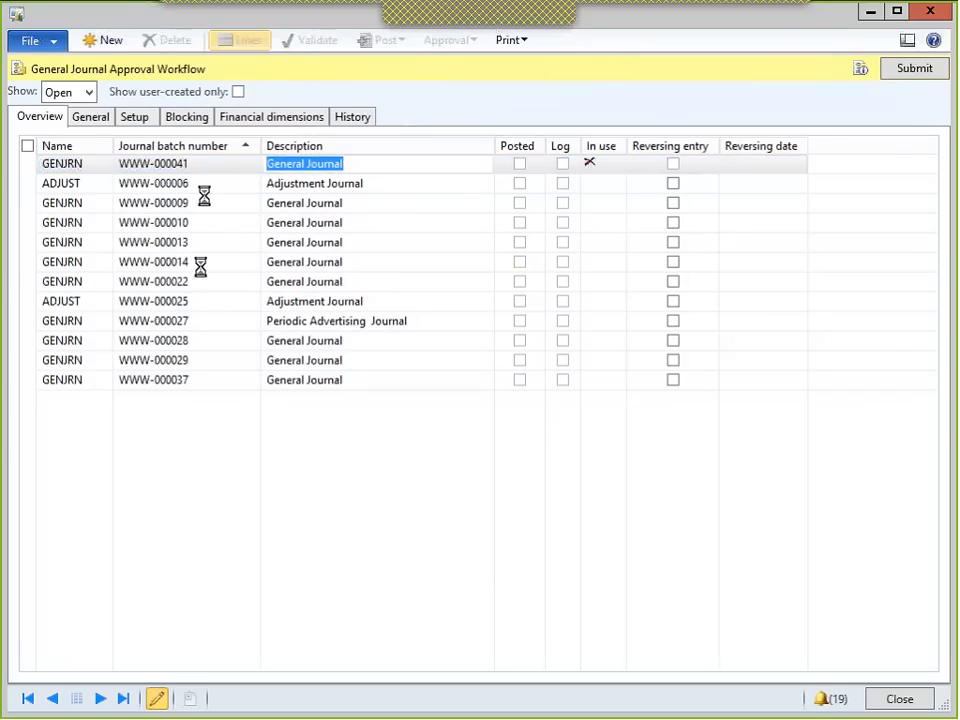
click(380, 218)
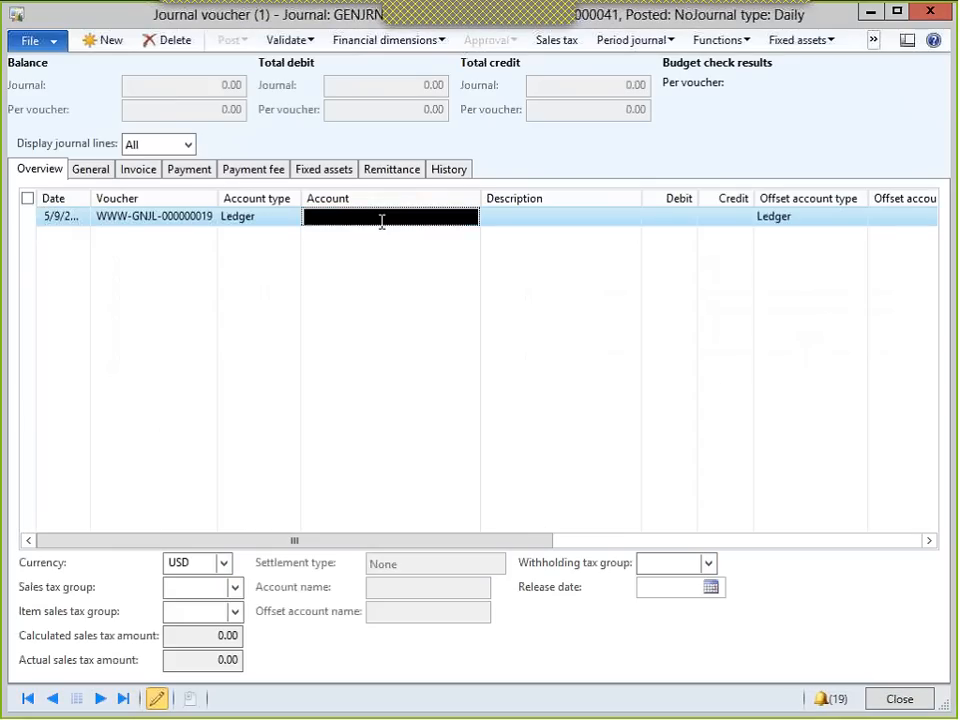
text(con -)
key(Tab)
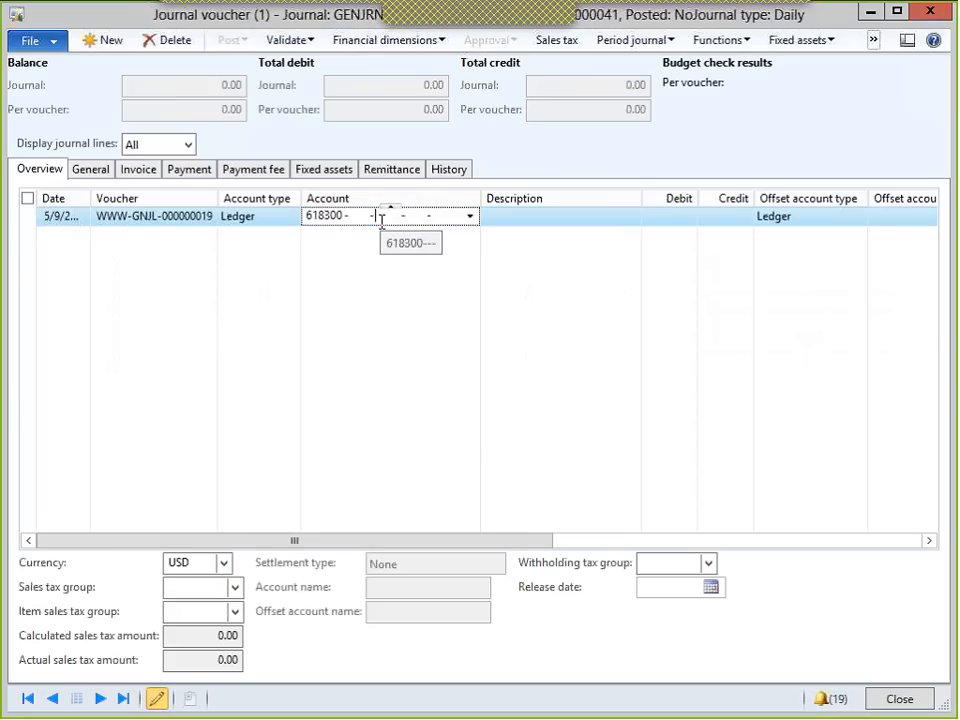
key(Tab)
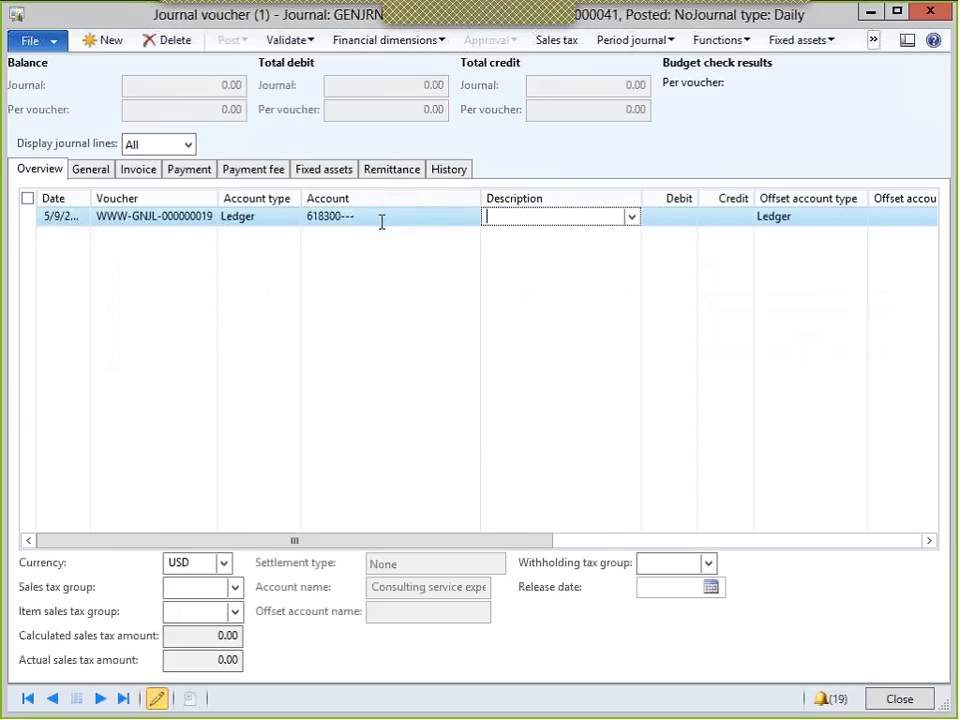
text(Misc Consulting)
key(Tab)
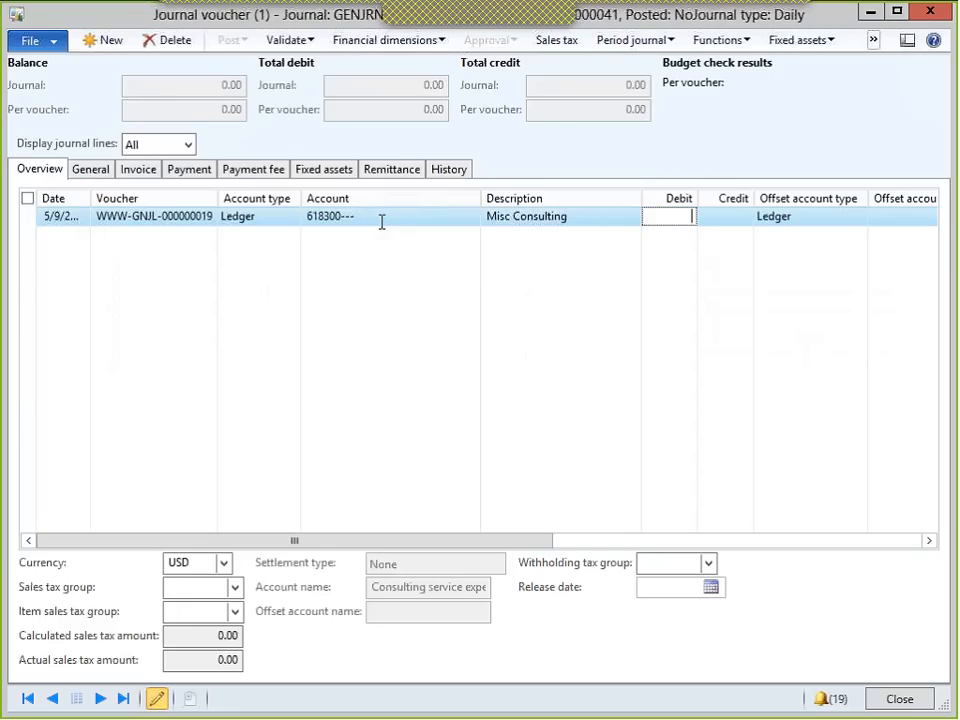
- Enter a debit of 1000 with ledger offset account 110180 on the voucher line and close the lines
text(1000)
key(Tab)
key(Tab)
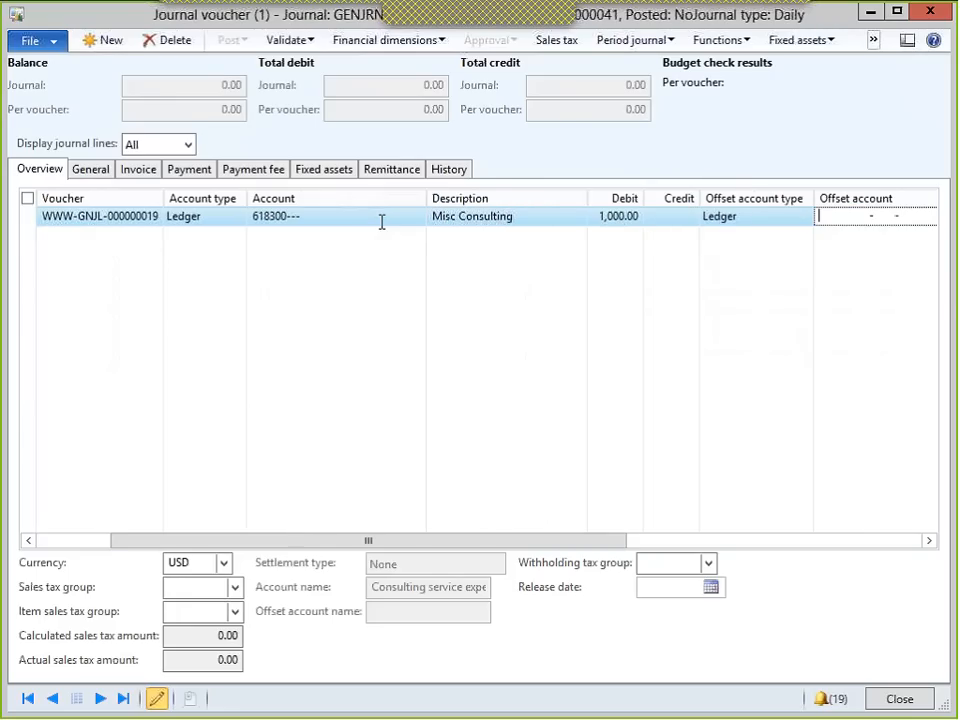
text(110180)
click(895, 701)
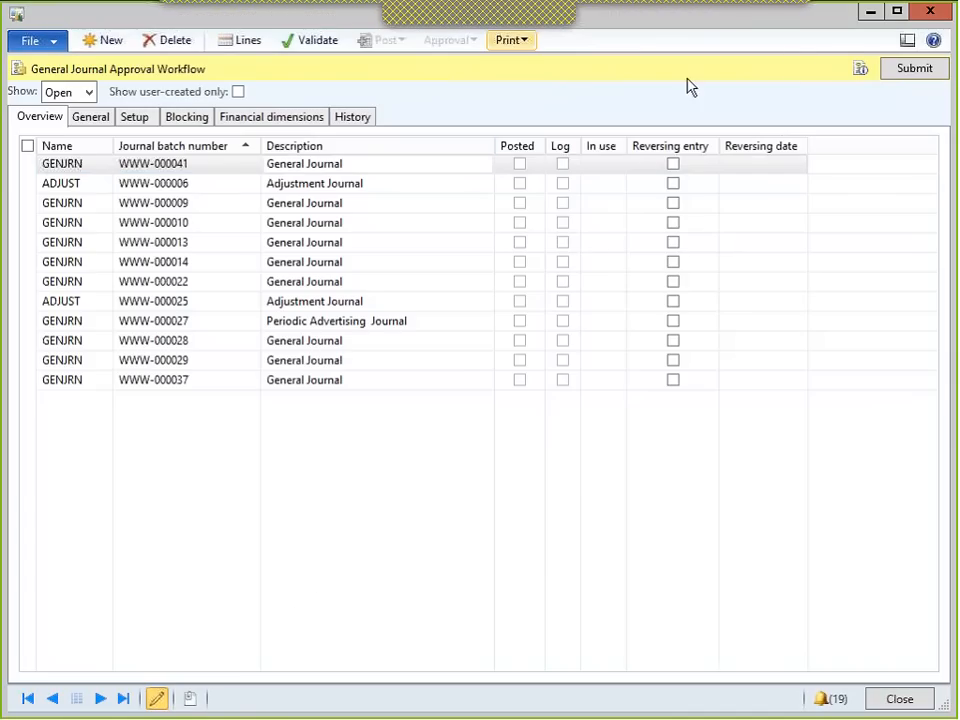
- Submit the new GENJRN journal to the approval workflow with the comment "Consulting Journal For Approval"
click(914, 69)
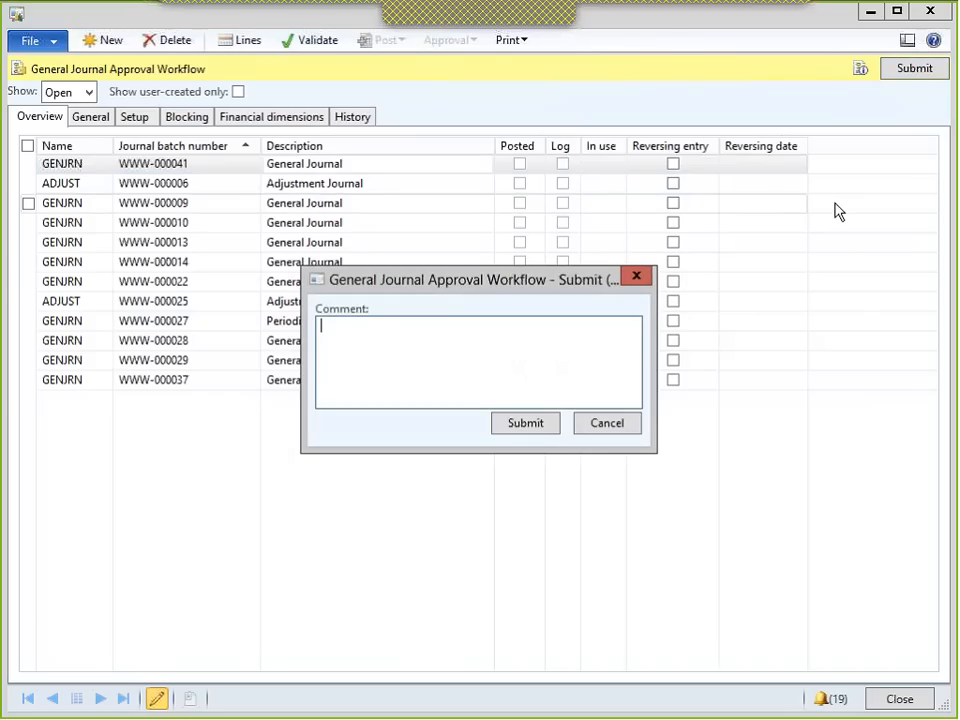
text(cONSULTING )
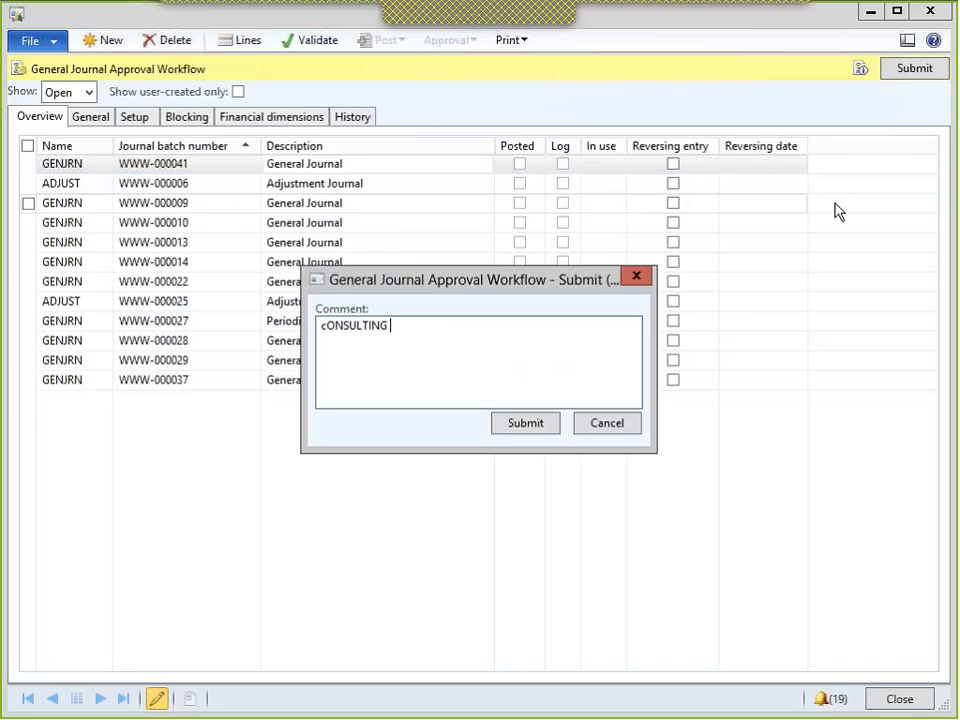
text(jOURNAL fOR aPPROVAL)
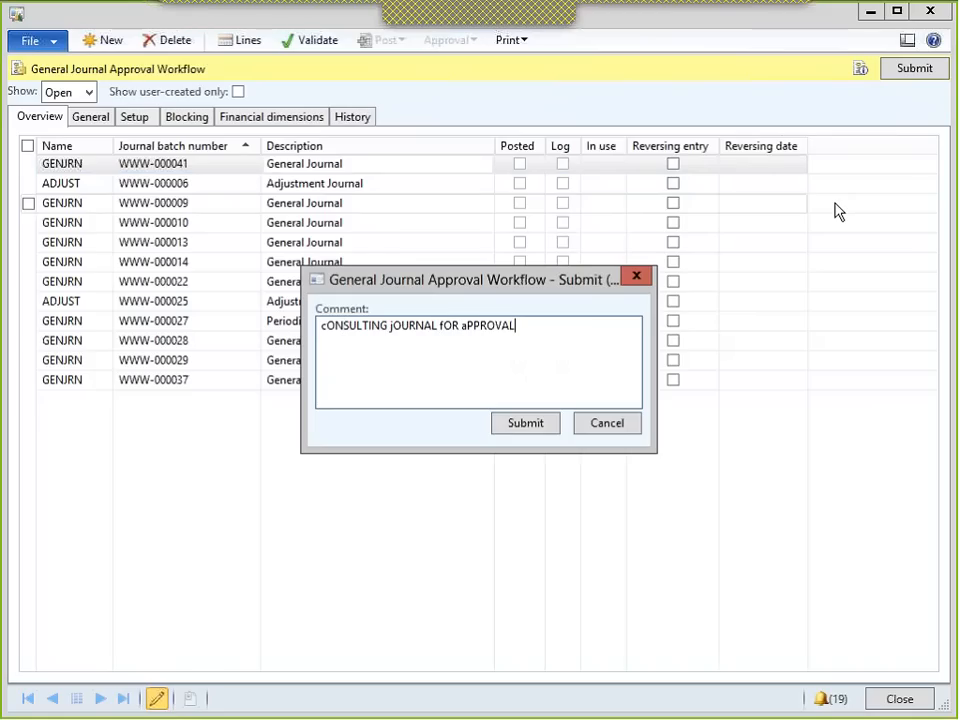
key(ctrl+a)
text(Co)
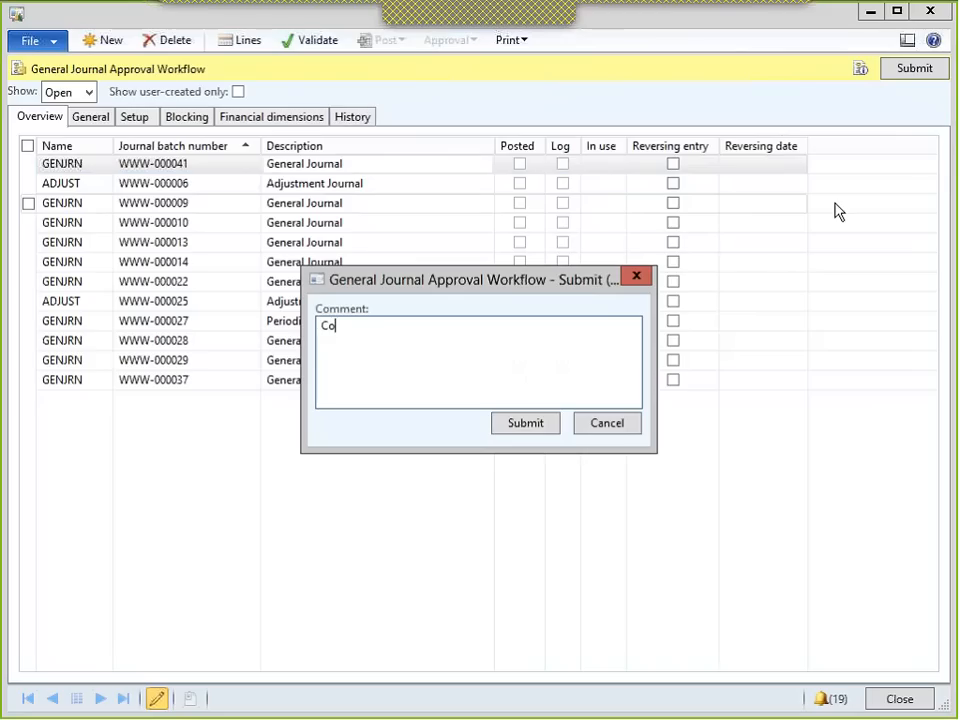
text(nsulting Journa)
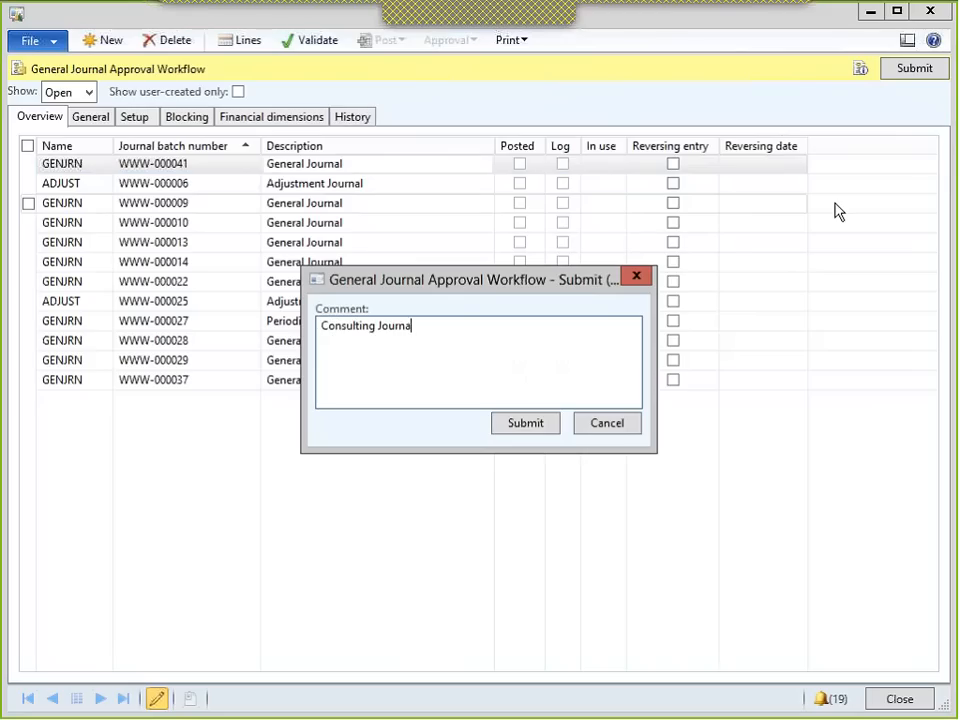
text(l For Approval)
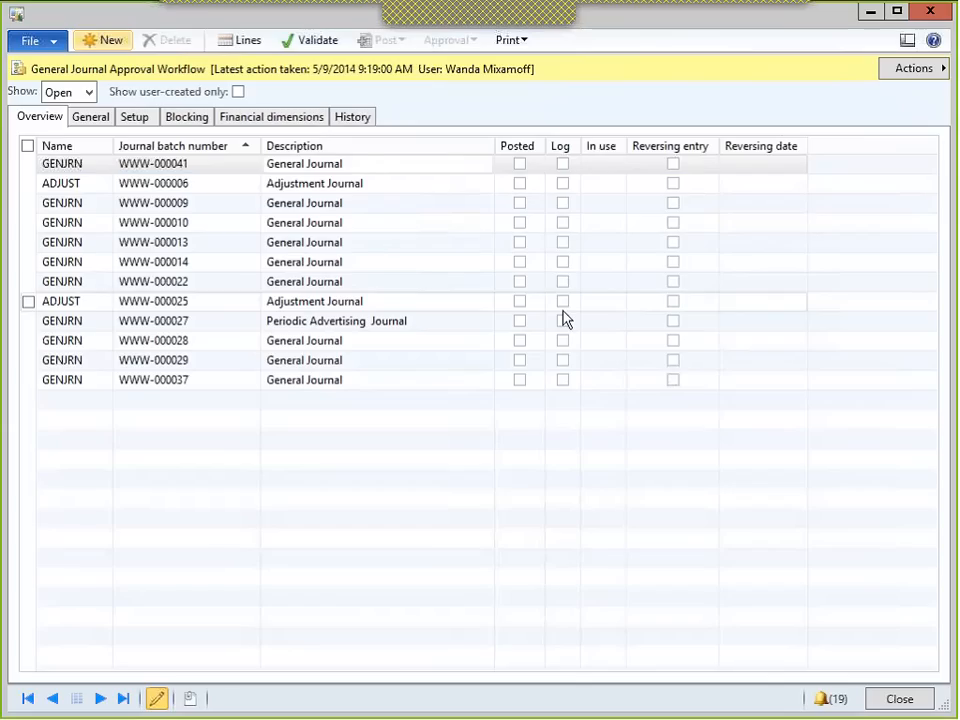
- Close the general journal form and open the notification list to check for the approval request
click(929, 13)
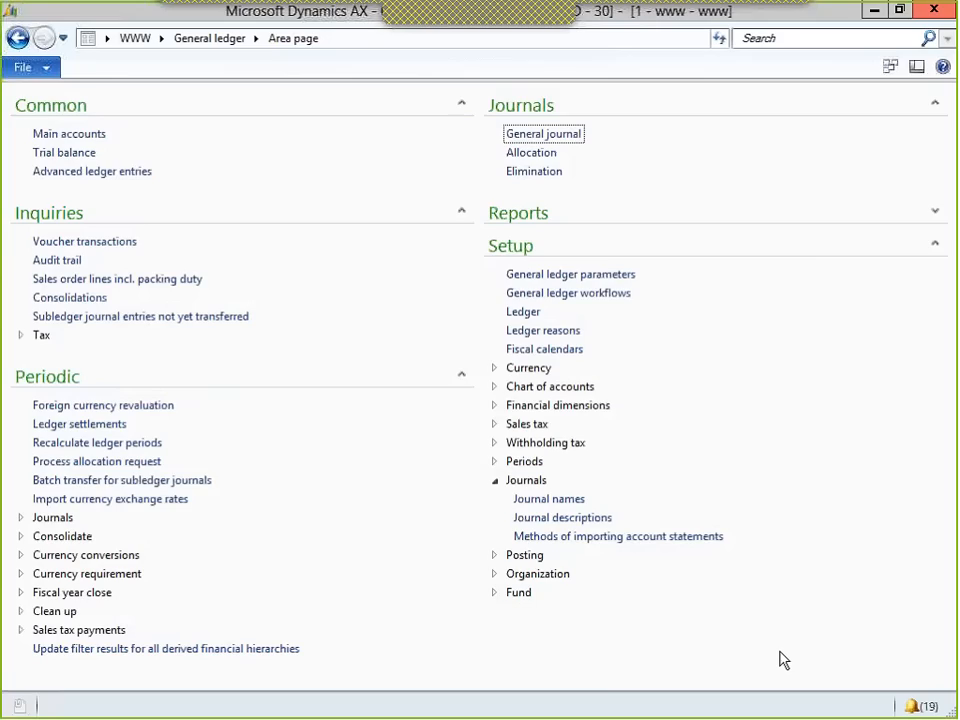
click(922, 706)
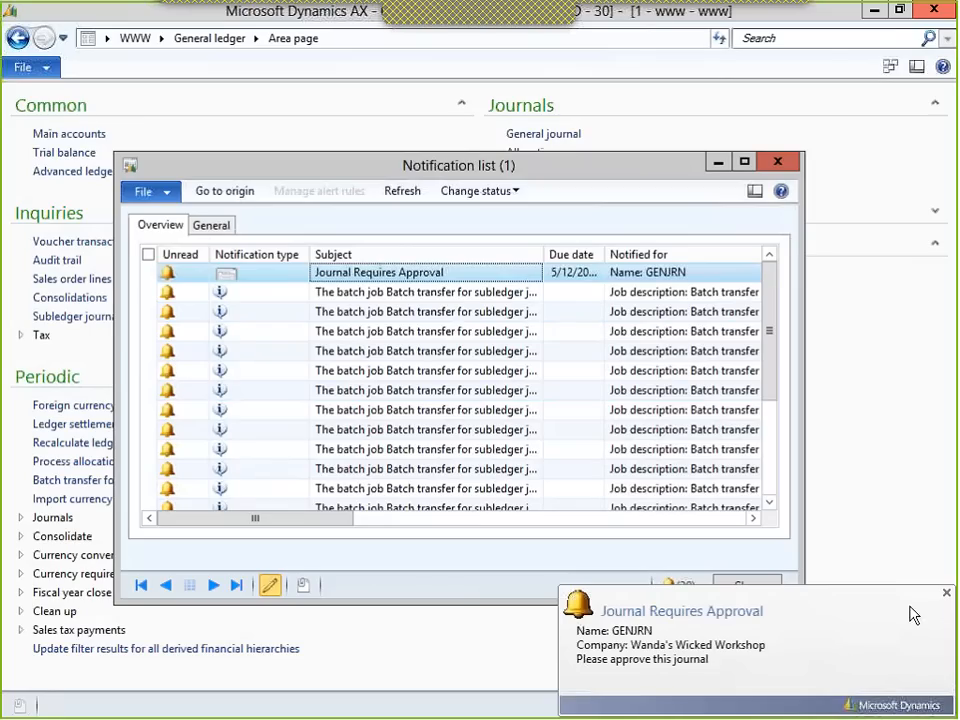
- Review the details of the "Journal Requires Approval" notification and open the journal it originates from
click(803, 625)
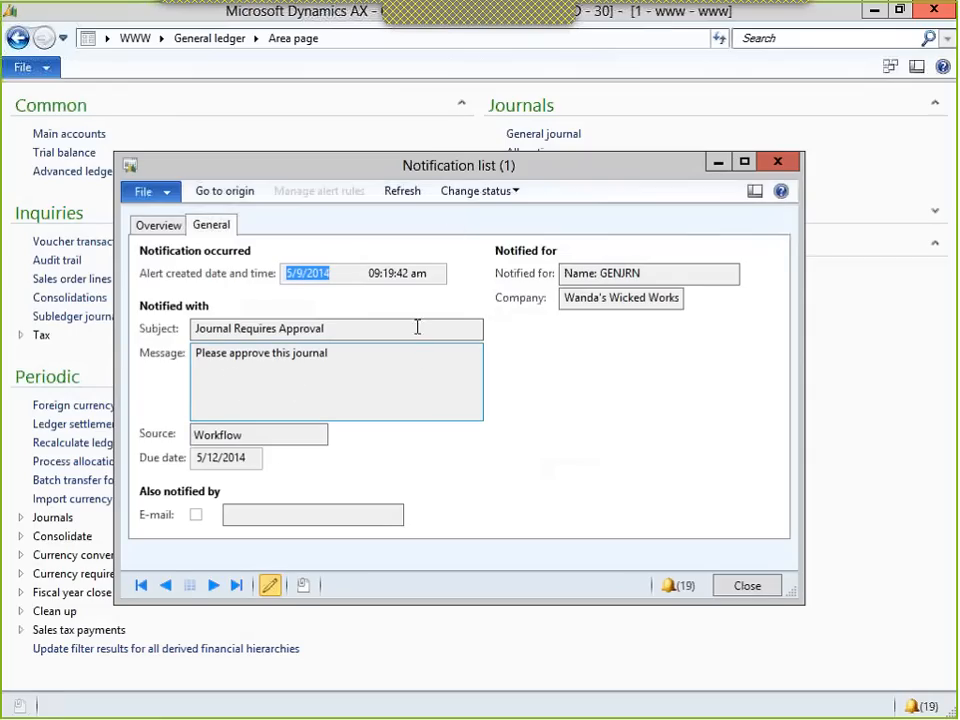
click(784, 164)
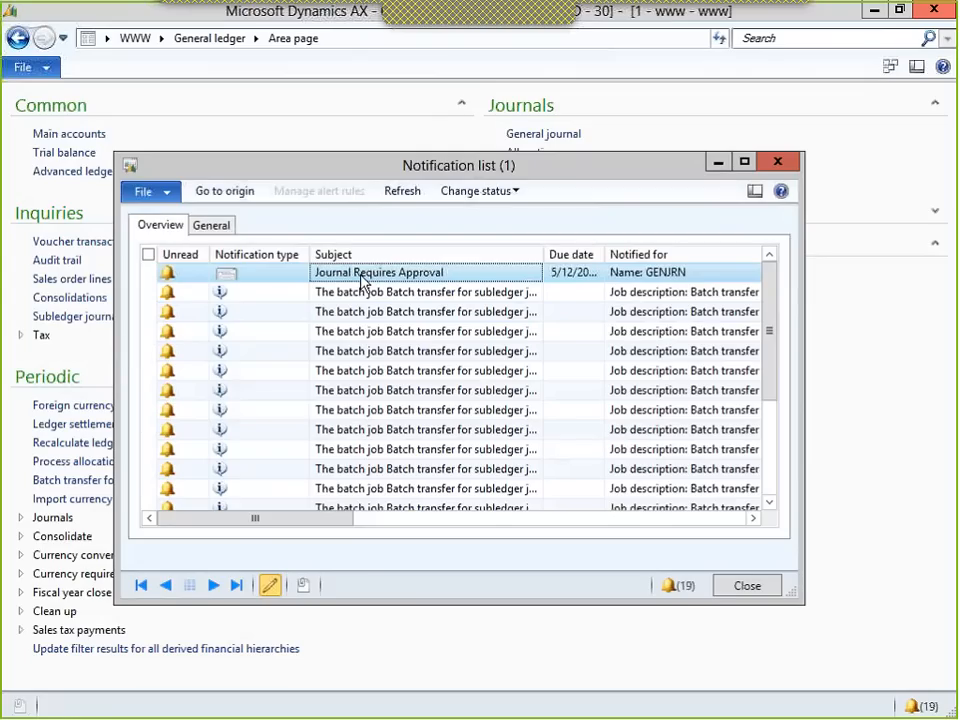
click(235, 198)
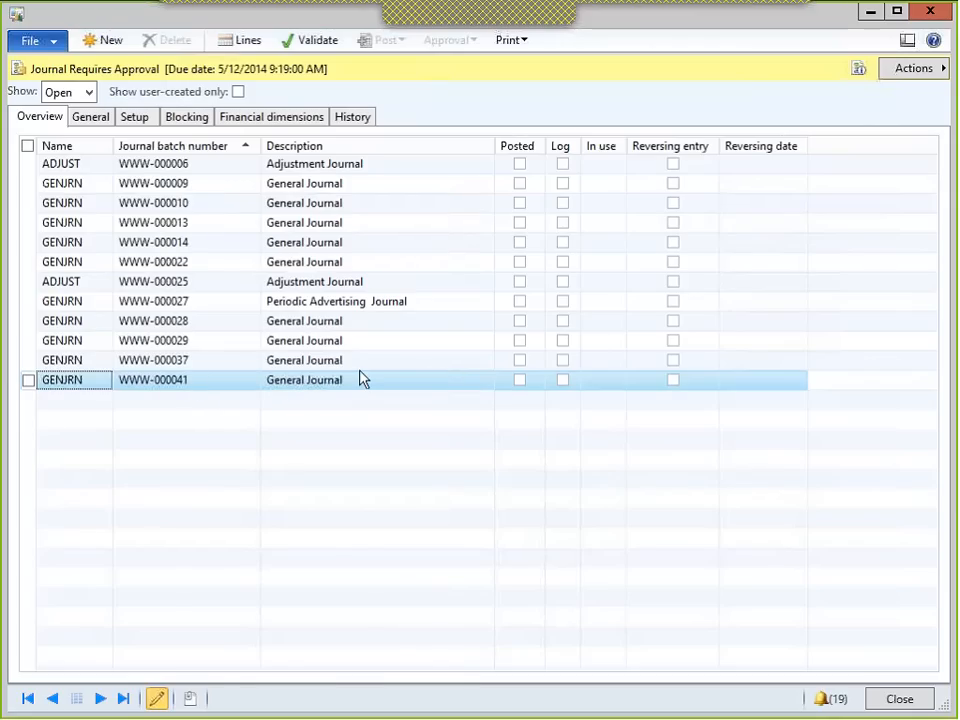
- Check which workflow actions are available for the submitted journal, and close the journal and the notification list
click(926, 67)
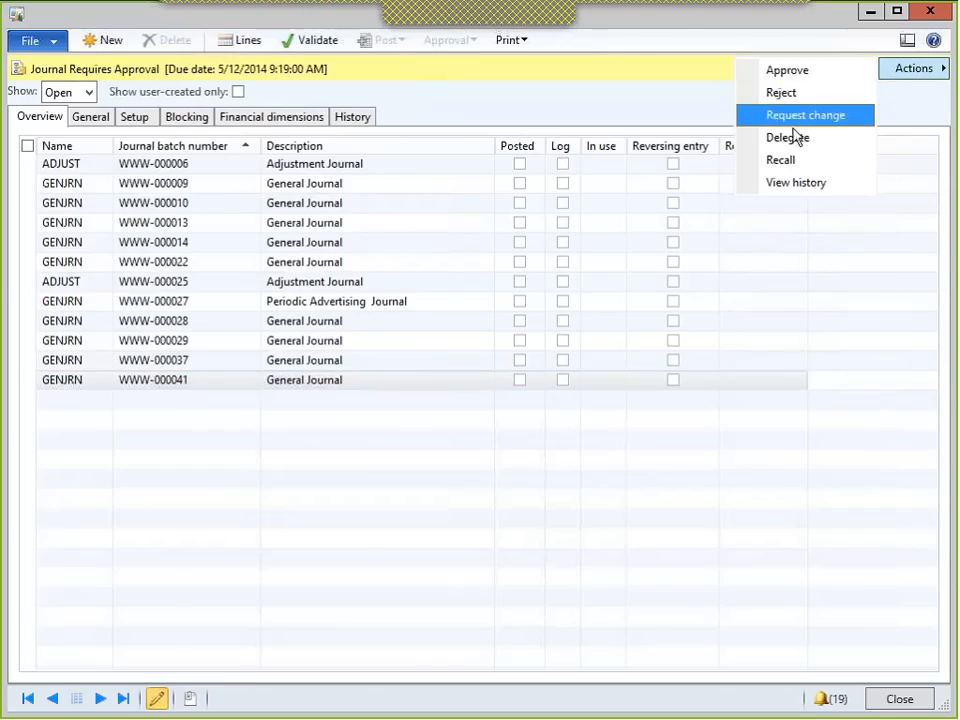
click(617, 110)
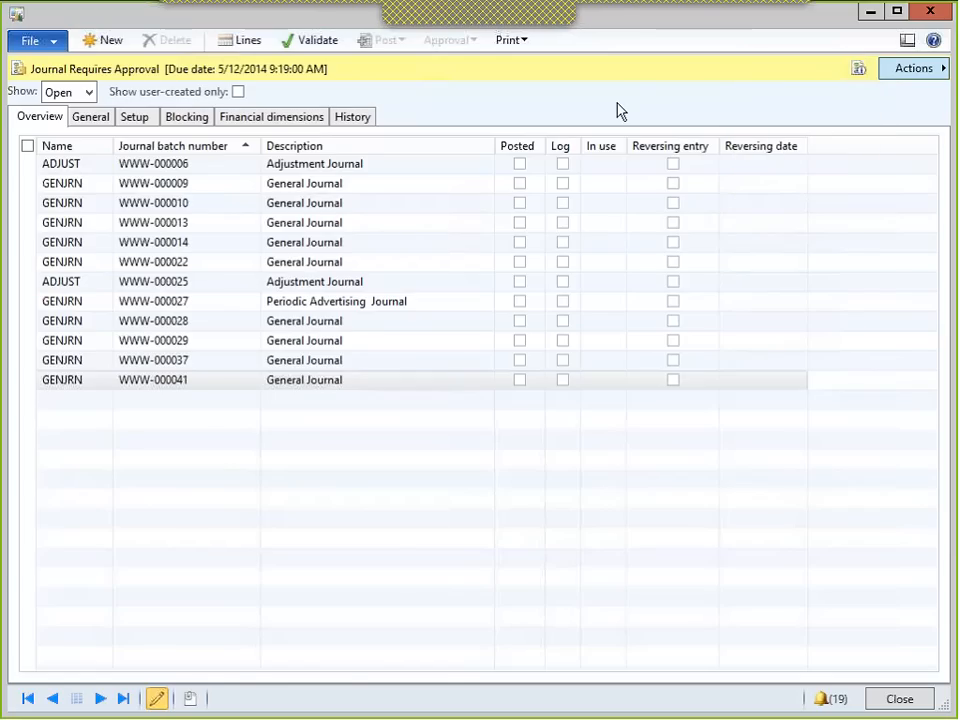
click(926, 14)
click(775, 162)
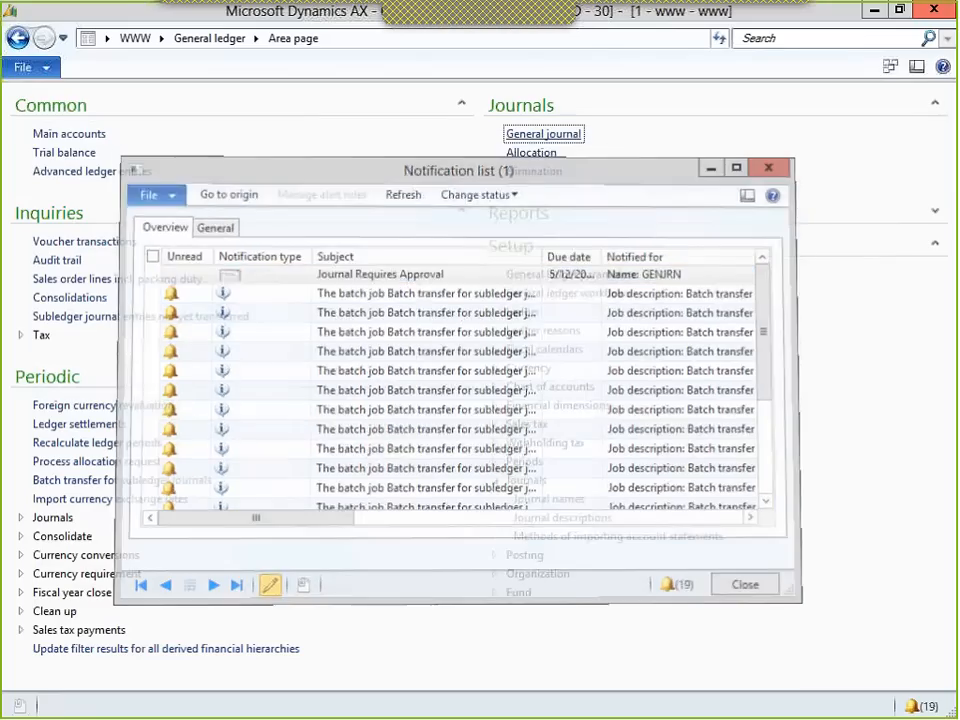
- Go to the Home area page and open the list of work items assigned to me
click(160, 38)
click(185, 60)
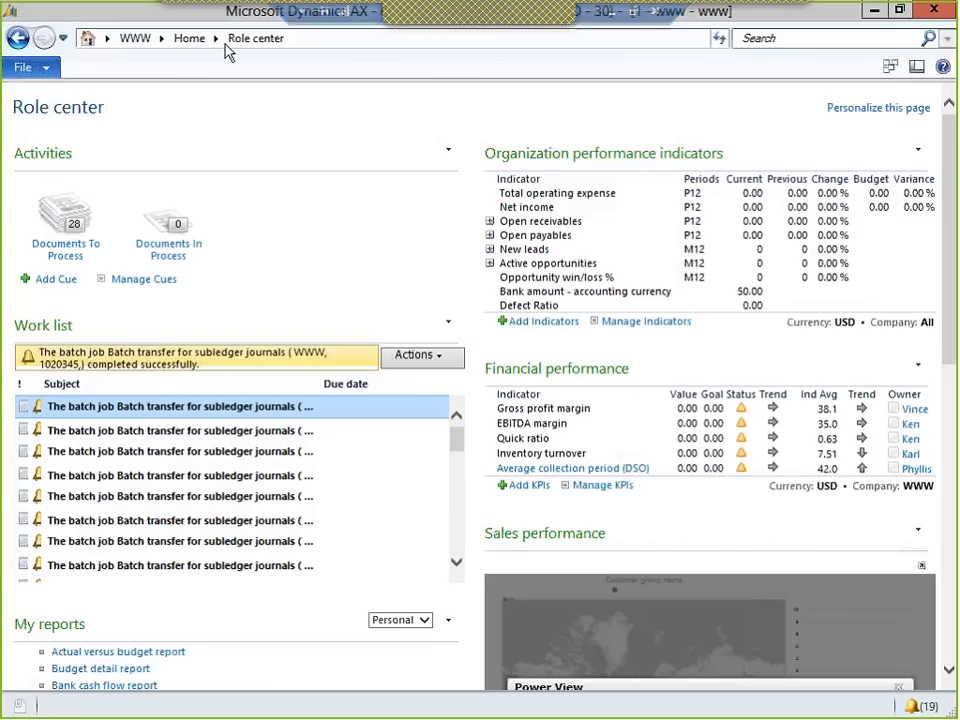
click(215, 38)
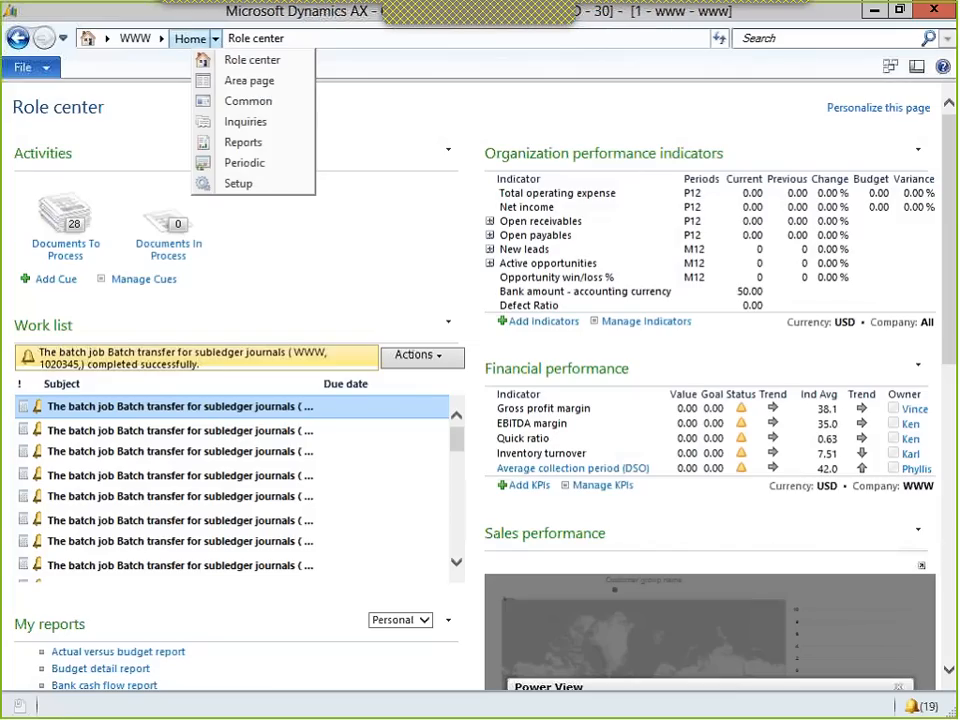
click(208, 82)
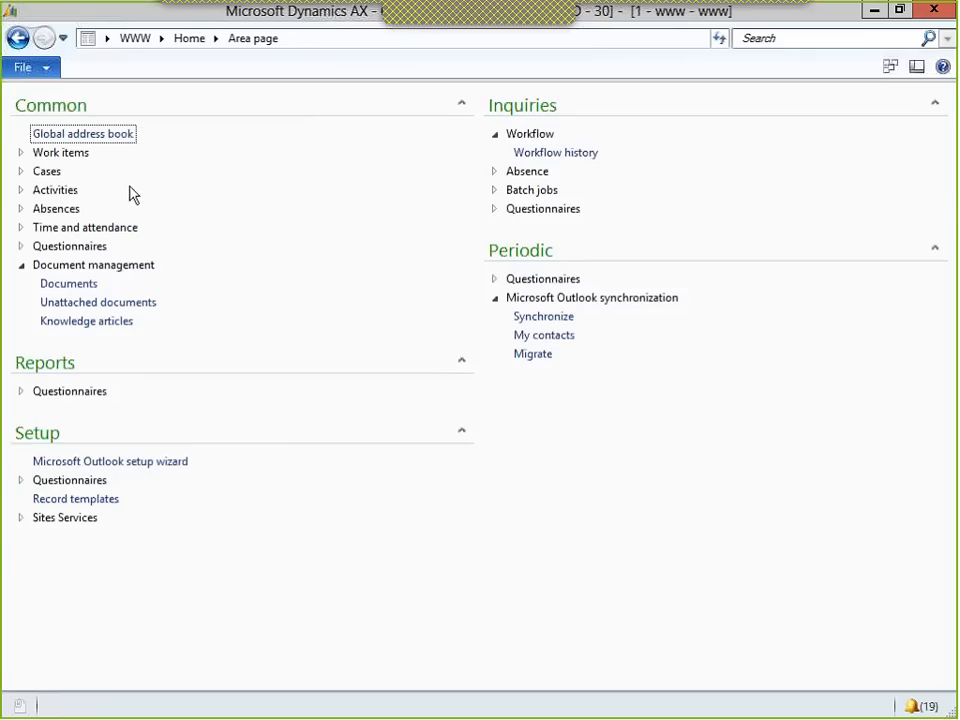
click(45, 155)
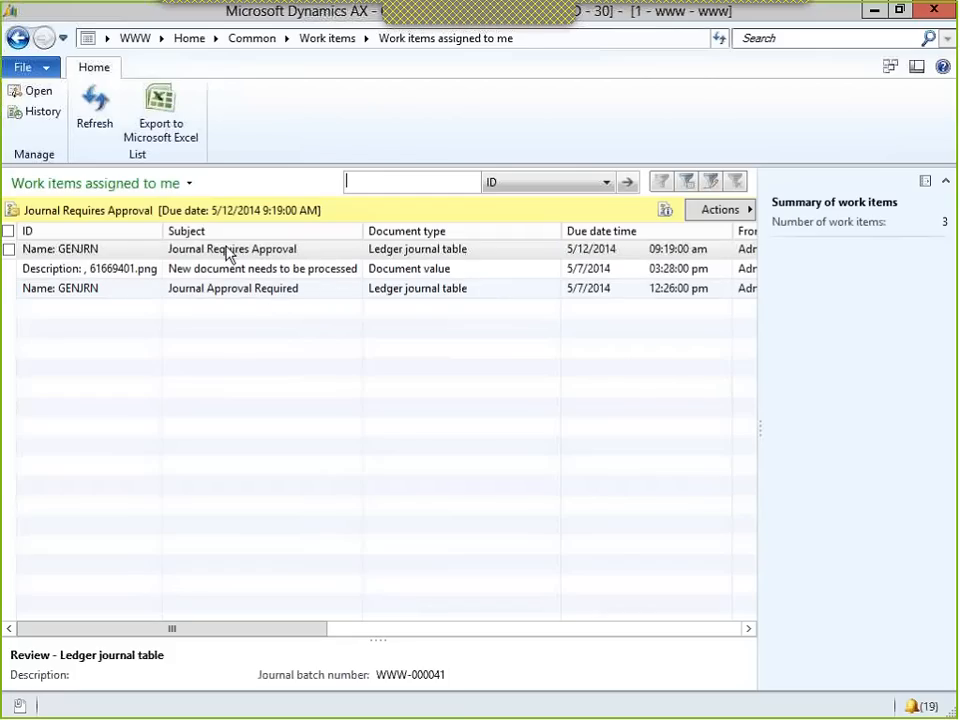
- Save the assigned work items list as a personal cue named "My Work Items"
click(189, 184)
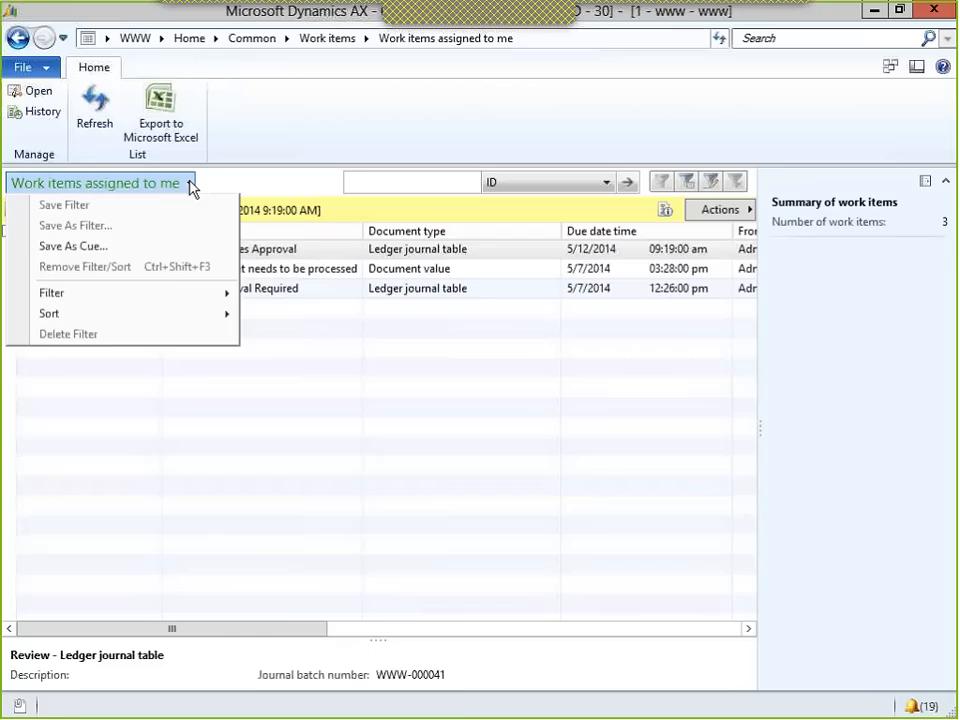
click(119, 247)
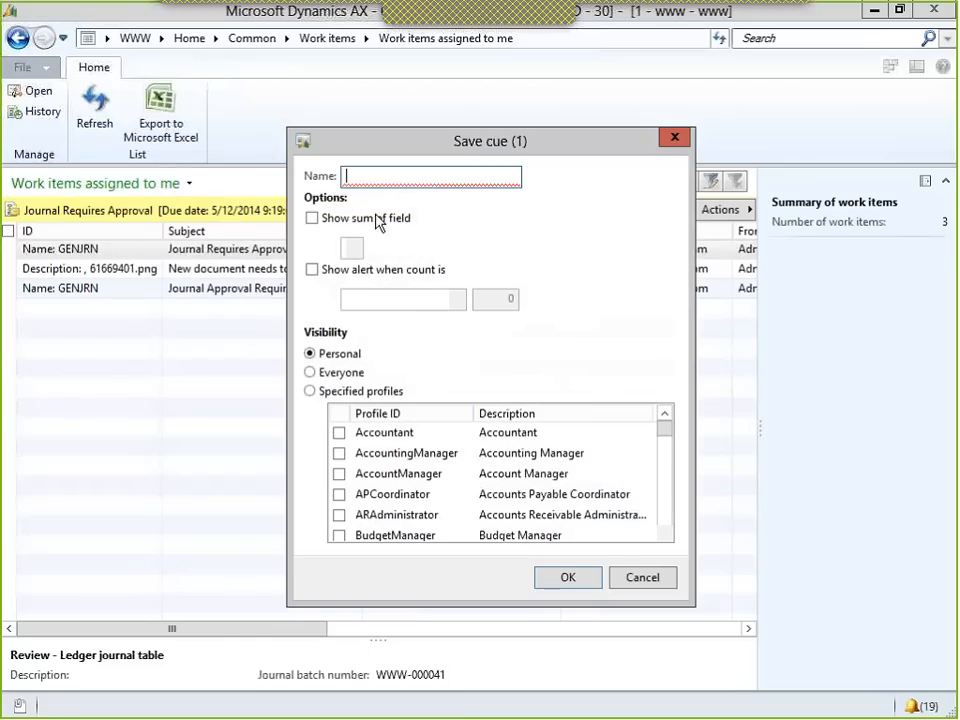
text(My W)
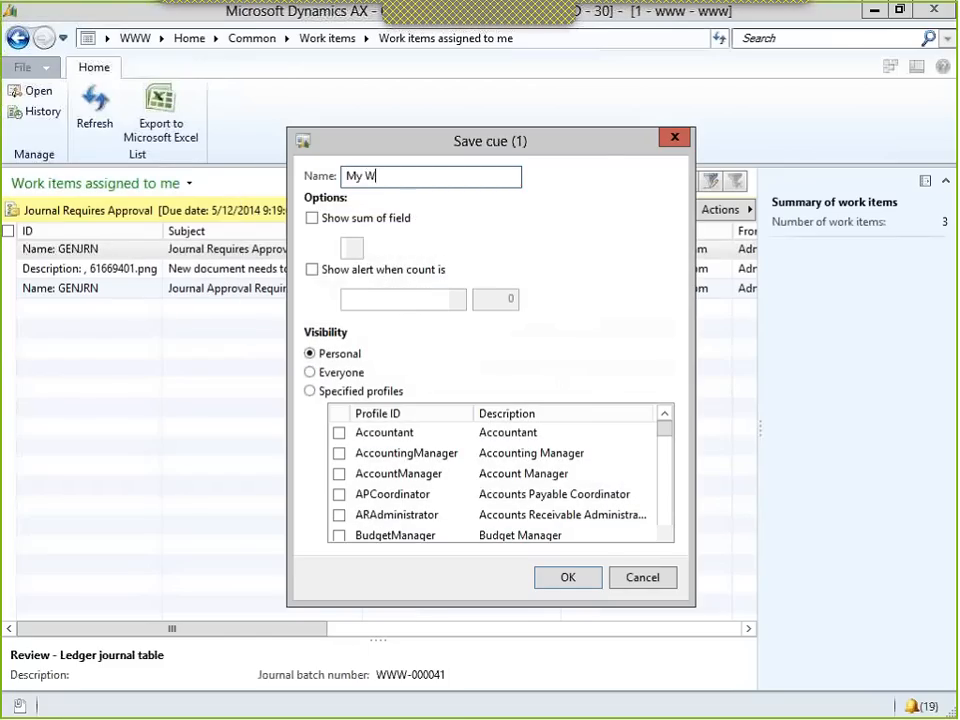
text(ork Items)
click(560, 577)
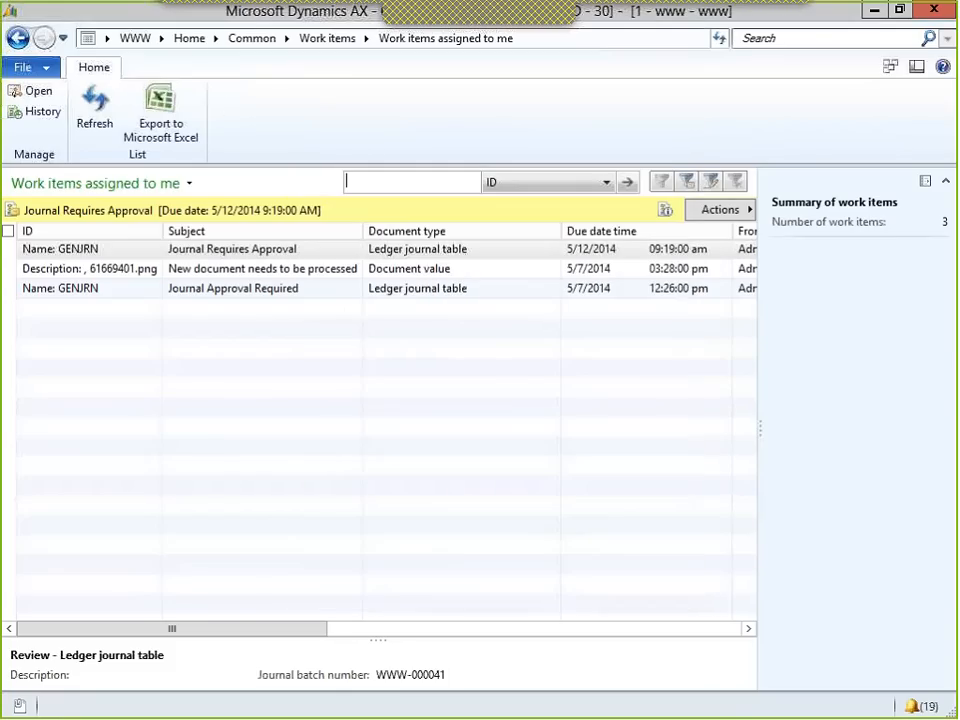
- Open the My Work Items cue from the Role center and check the workflow actions for the "Journal Requires Approval" item
click(190, 39)
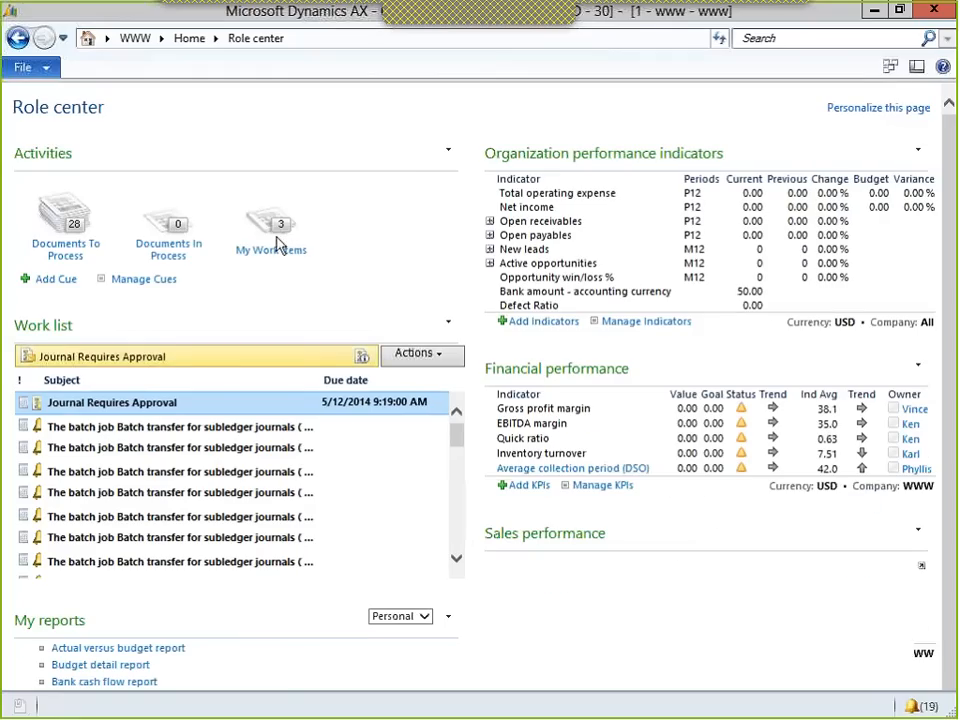
click(270, 252)
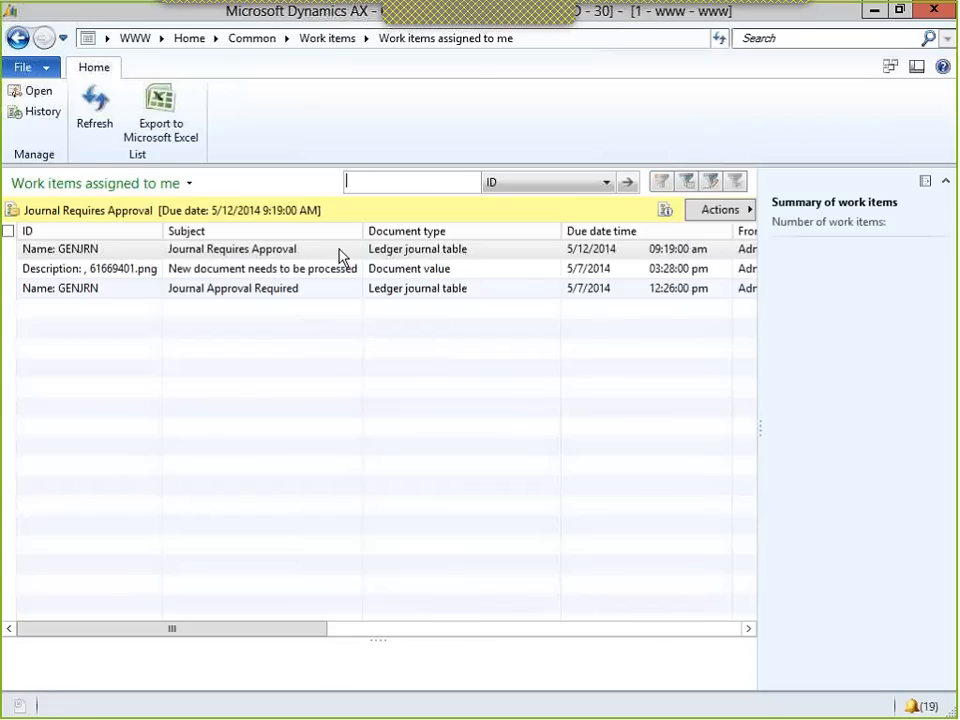
click(572, 251)
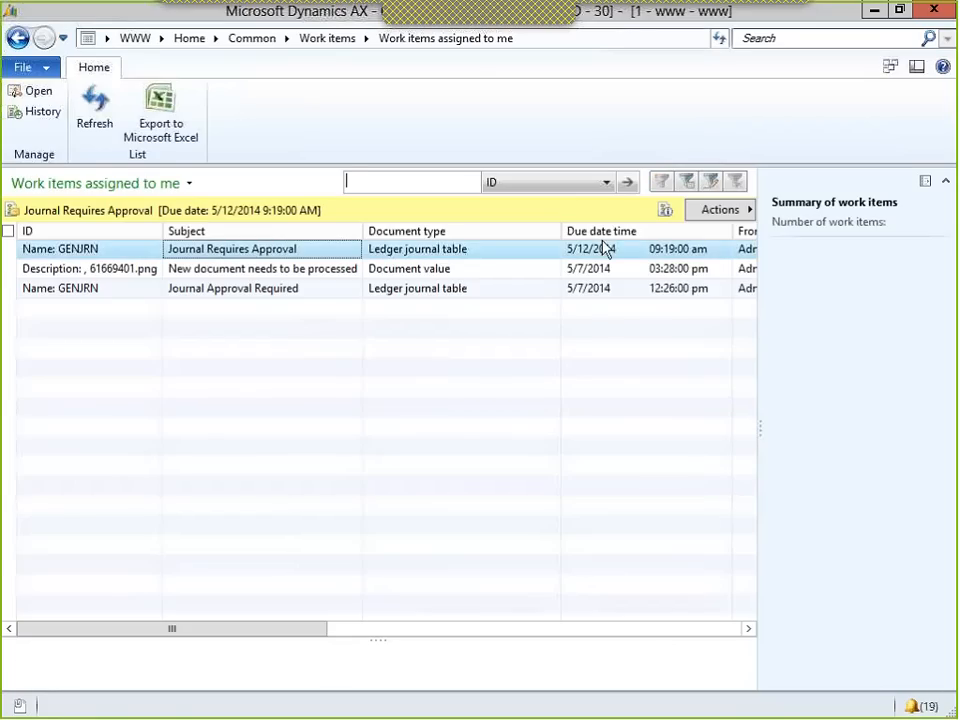
click(748, 212)
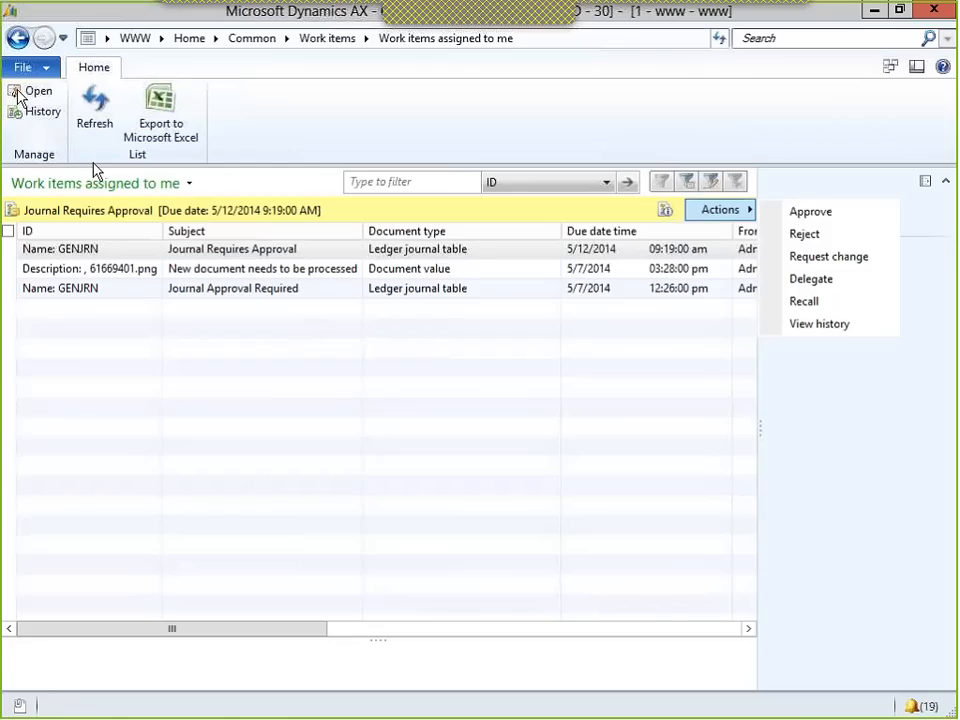
- Open the journal from the "Journal Requires Approval" work item and review its voucher lines
click(157, 236)
double_click(167, 250)
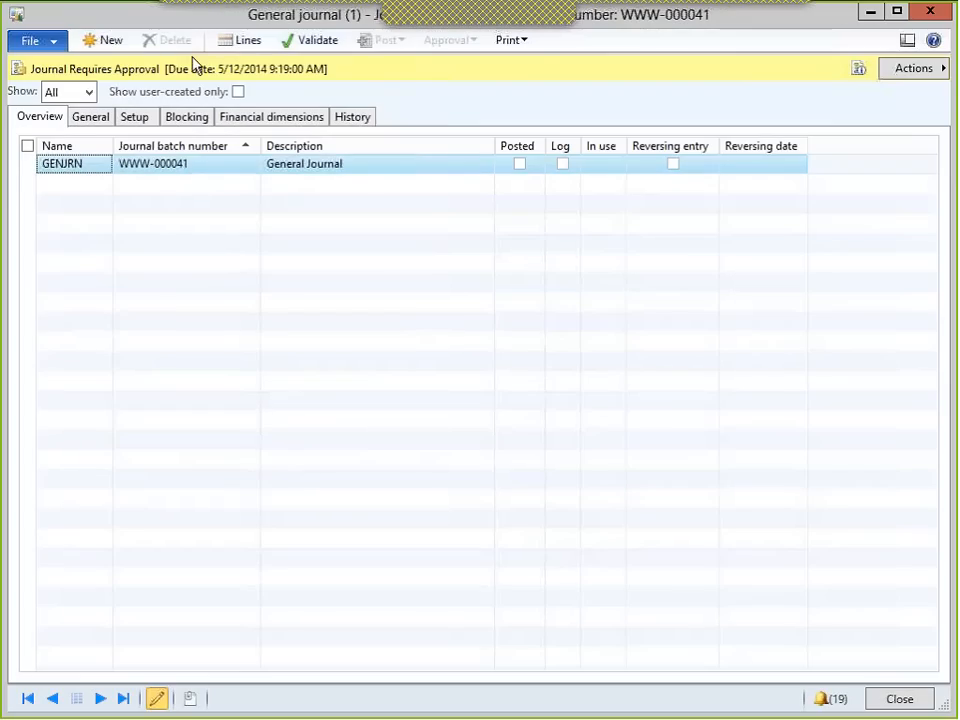
click(246, 42)
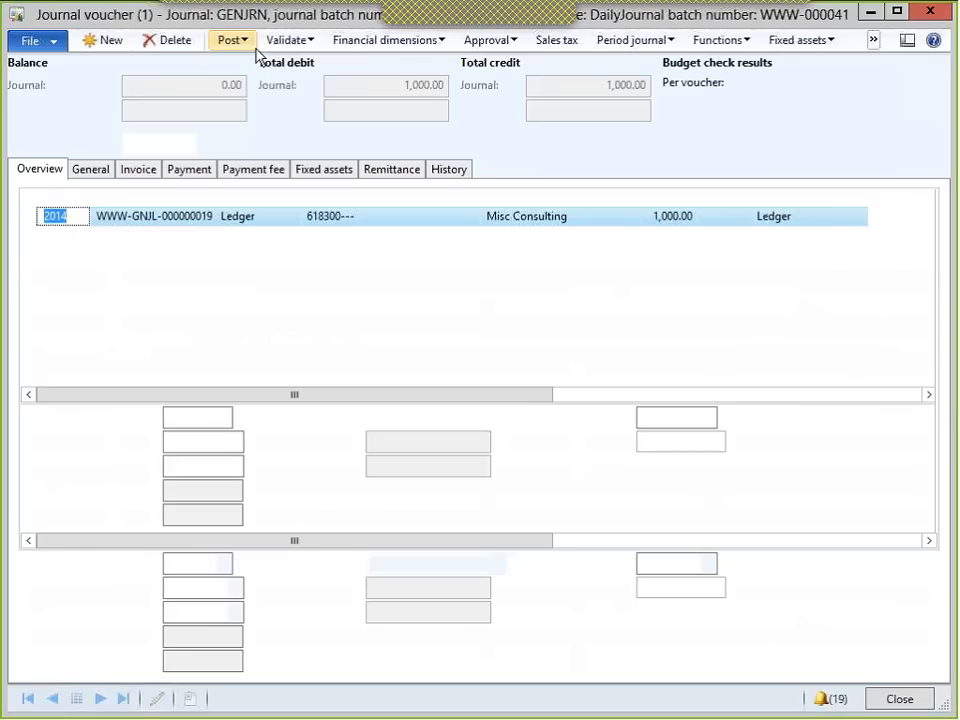
click(928, 13)
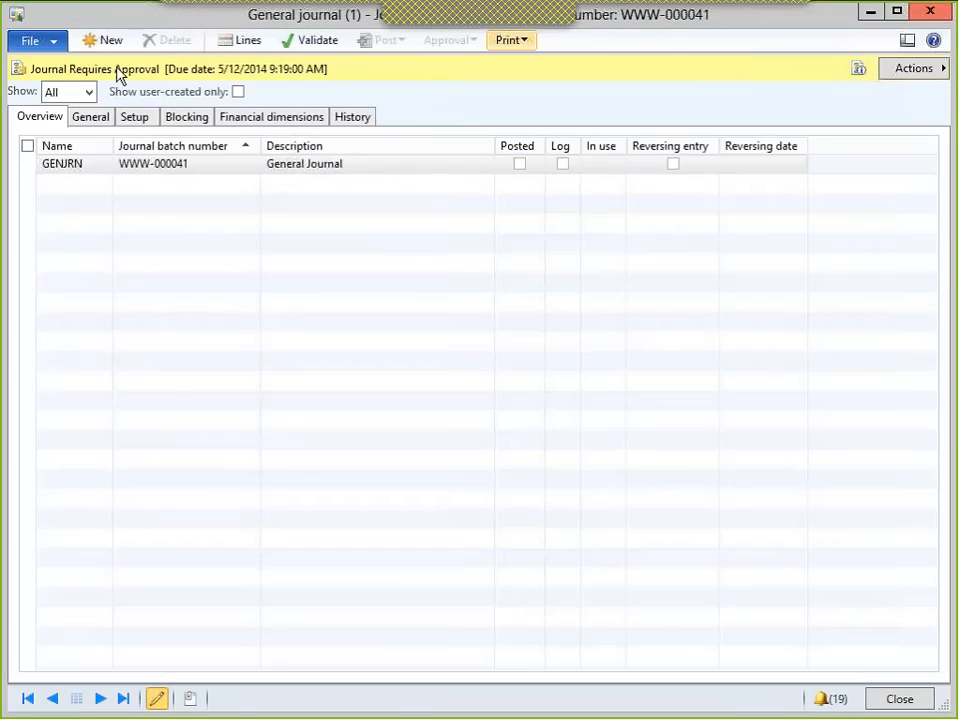
- Approve journal WWW-000041 in the workflow with the comment "Looks good" and post it
click(912, 72)
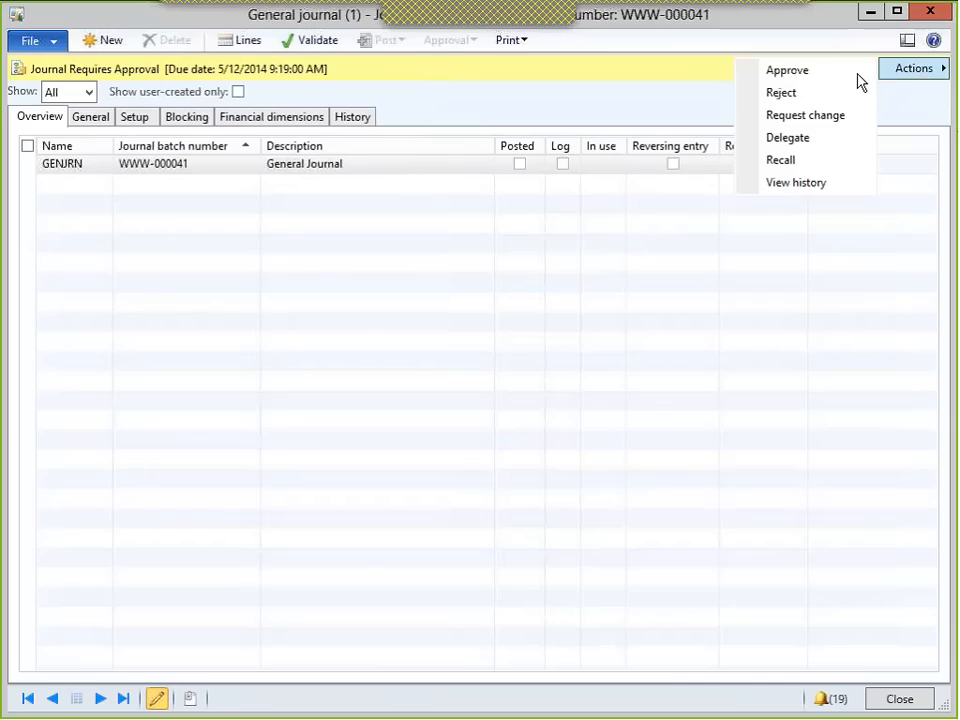
click(800, 71)
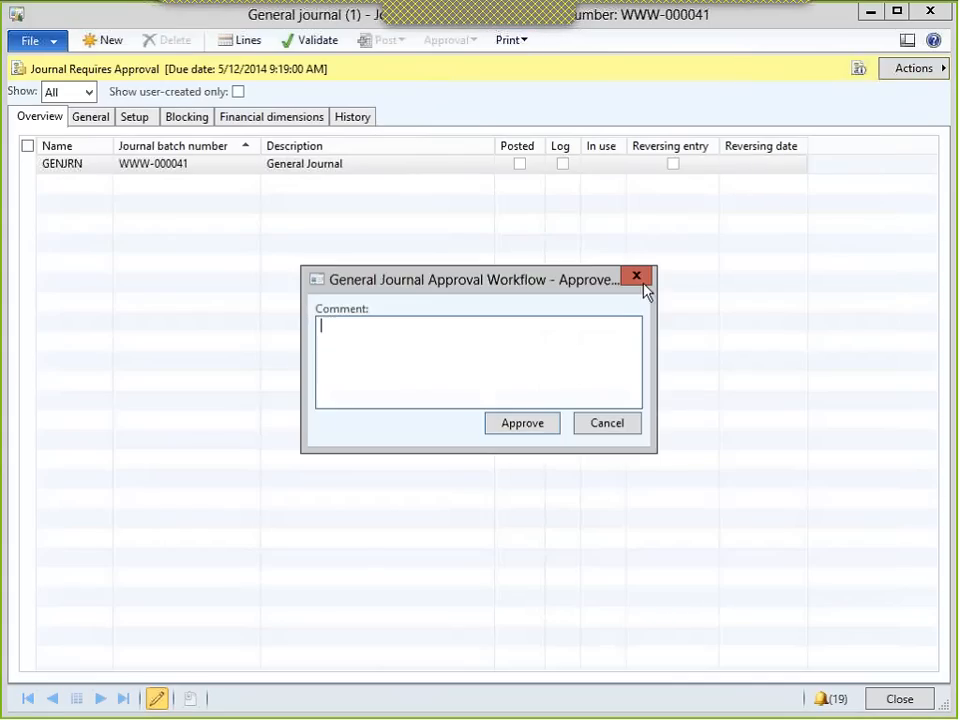
text(Looks good)
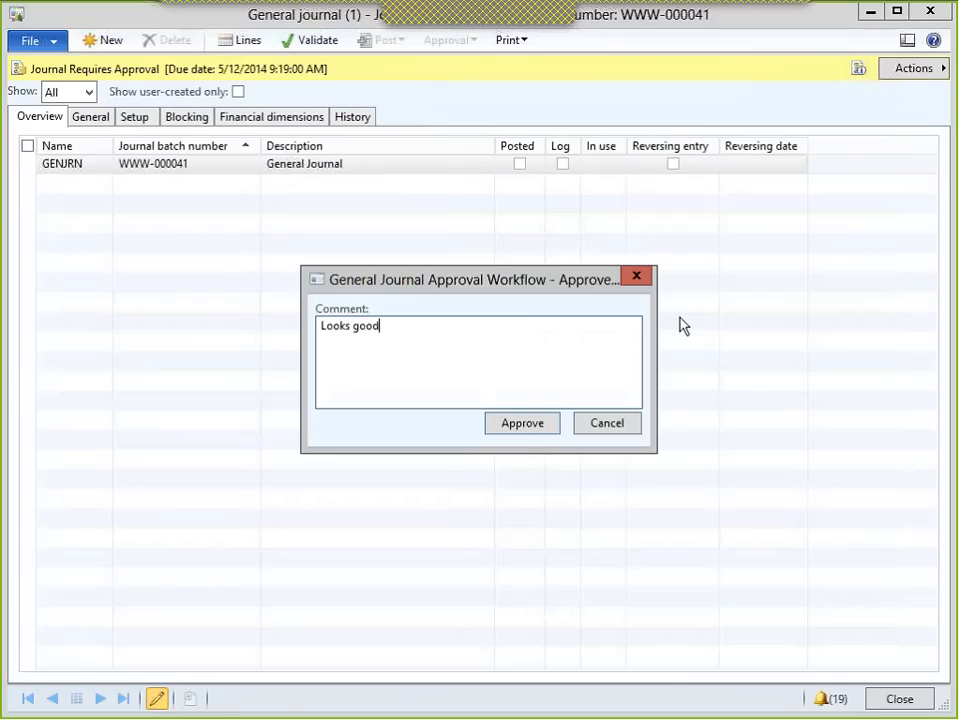
click(514, 423)
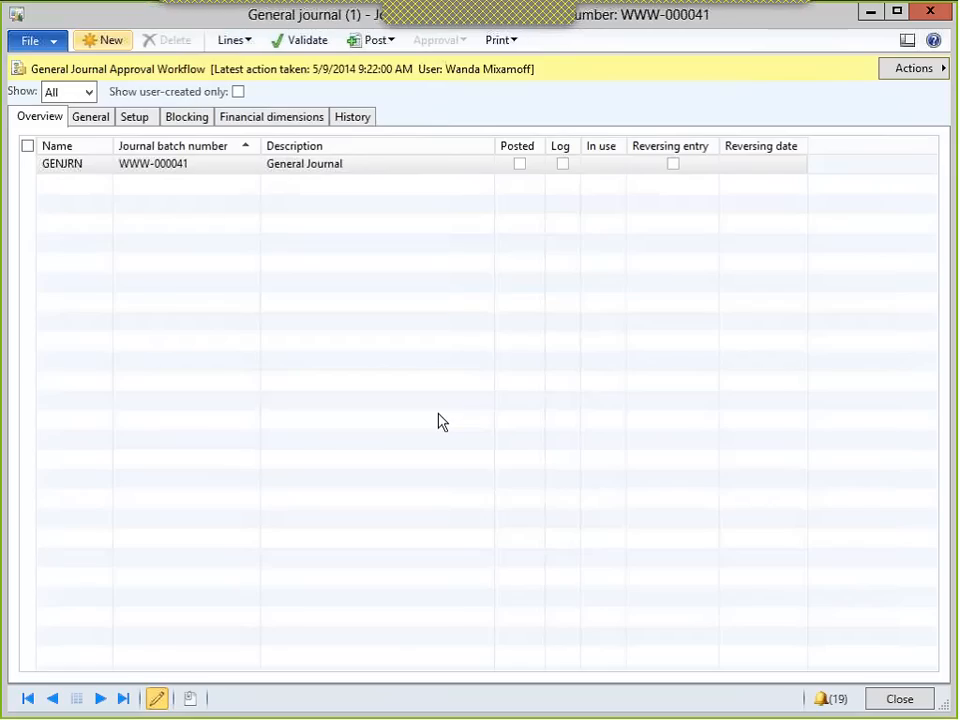
click(393, 41)
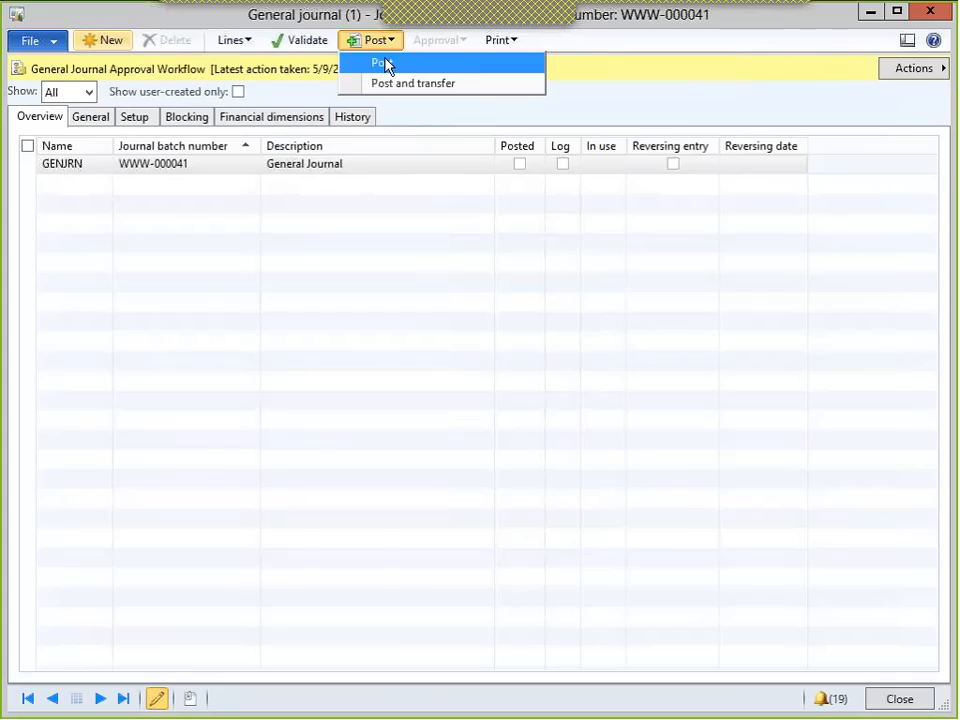
click(384, 63)
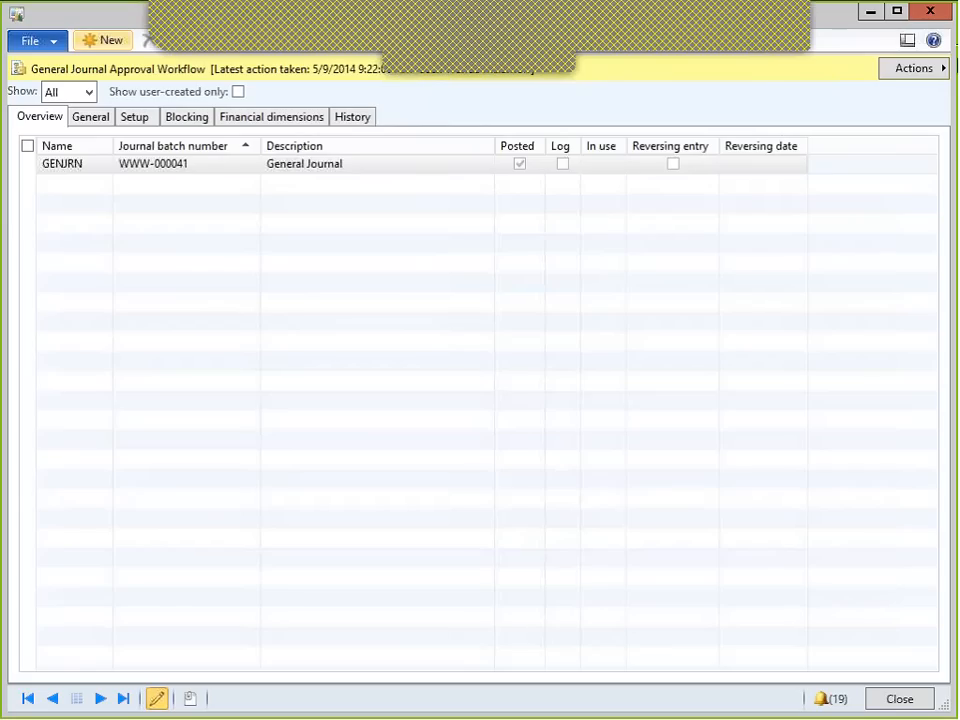
- Examine the posted journal's workflow history, going through the tracking details from activation and approval to completion
click(926, 72)
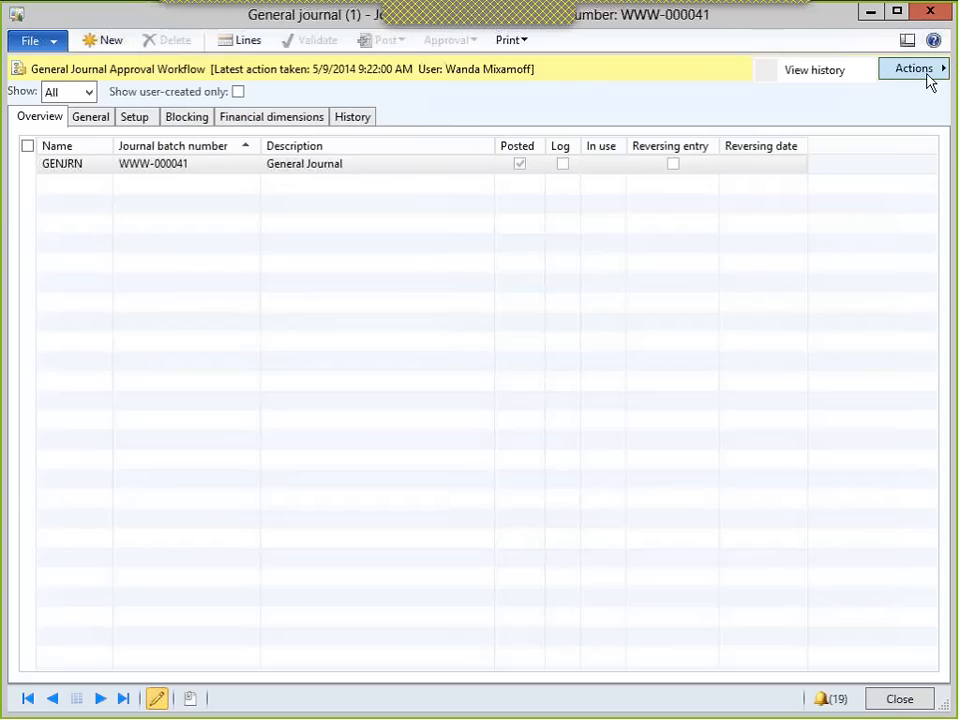
click(803, 70)
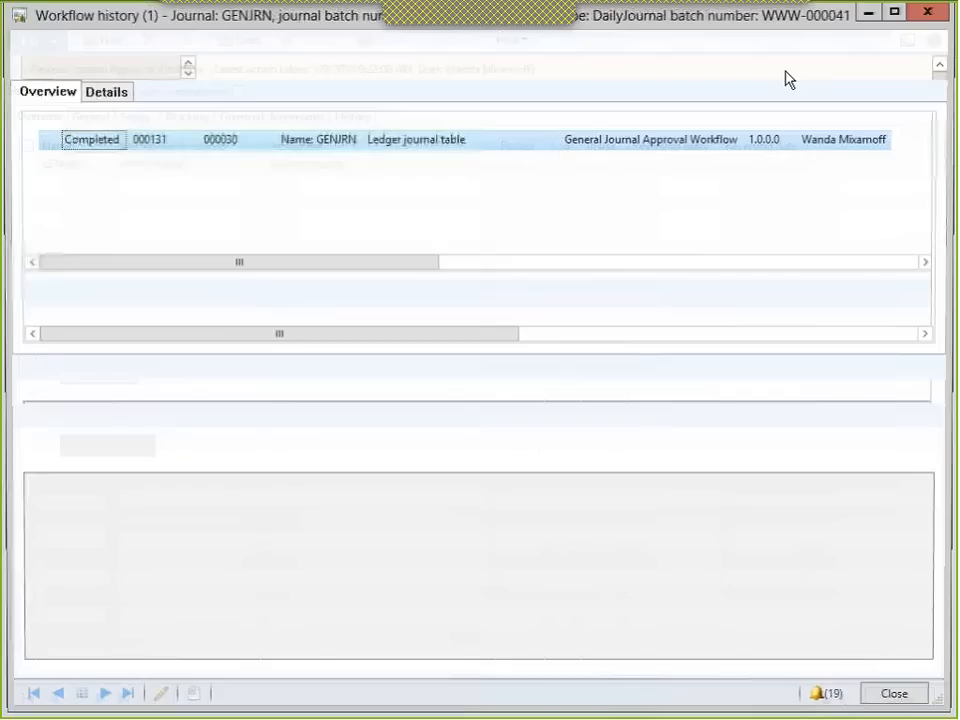
click(185, 419)
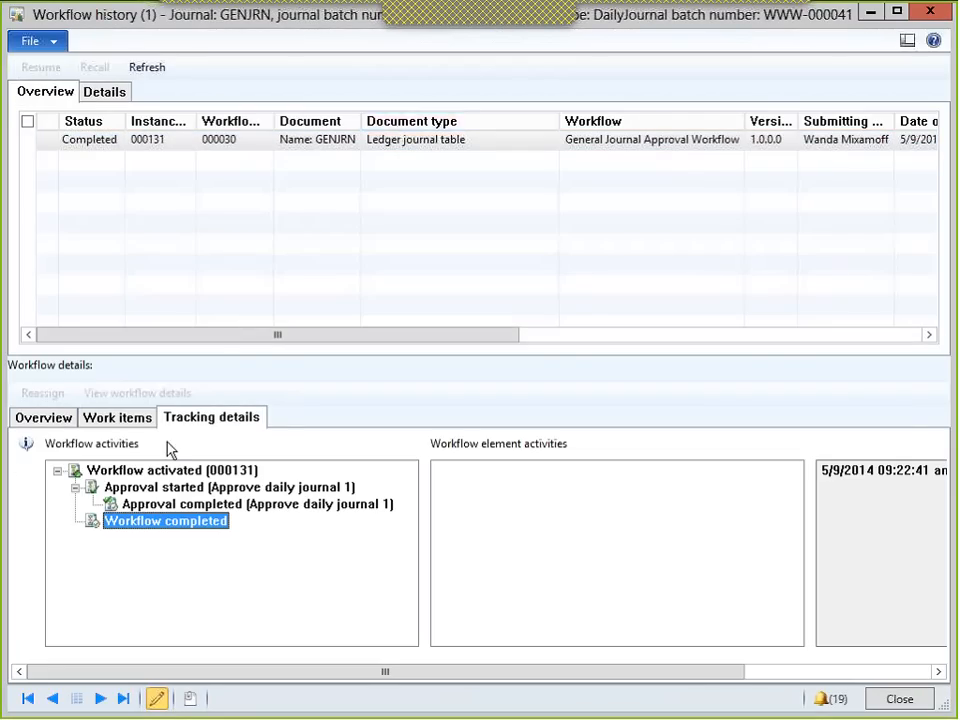
click(183, 469)
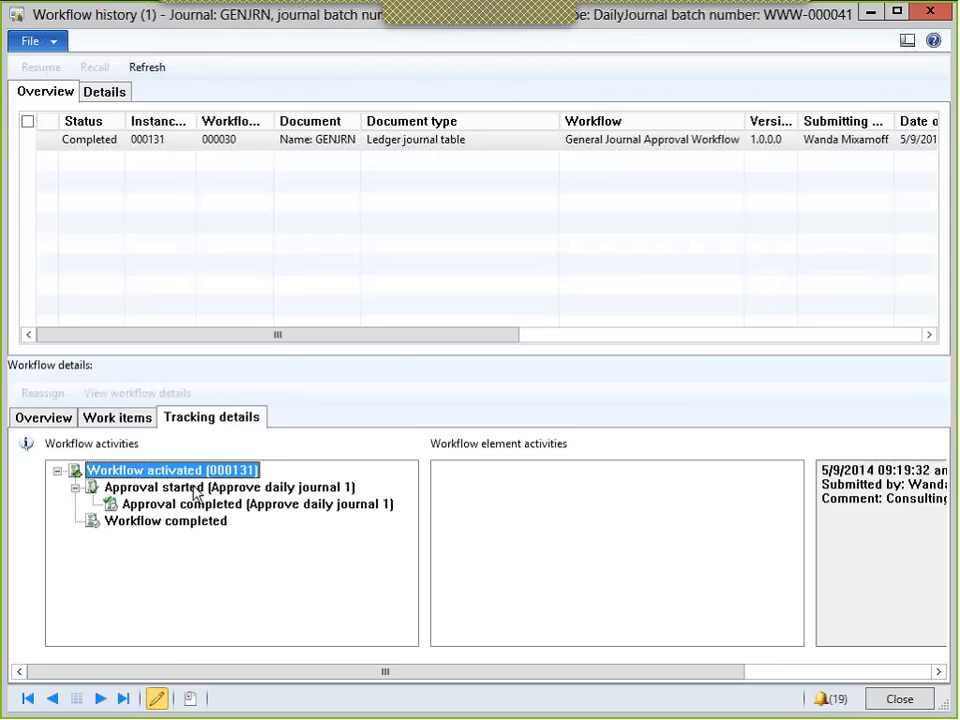
click(190, 488)
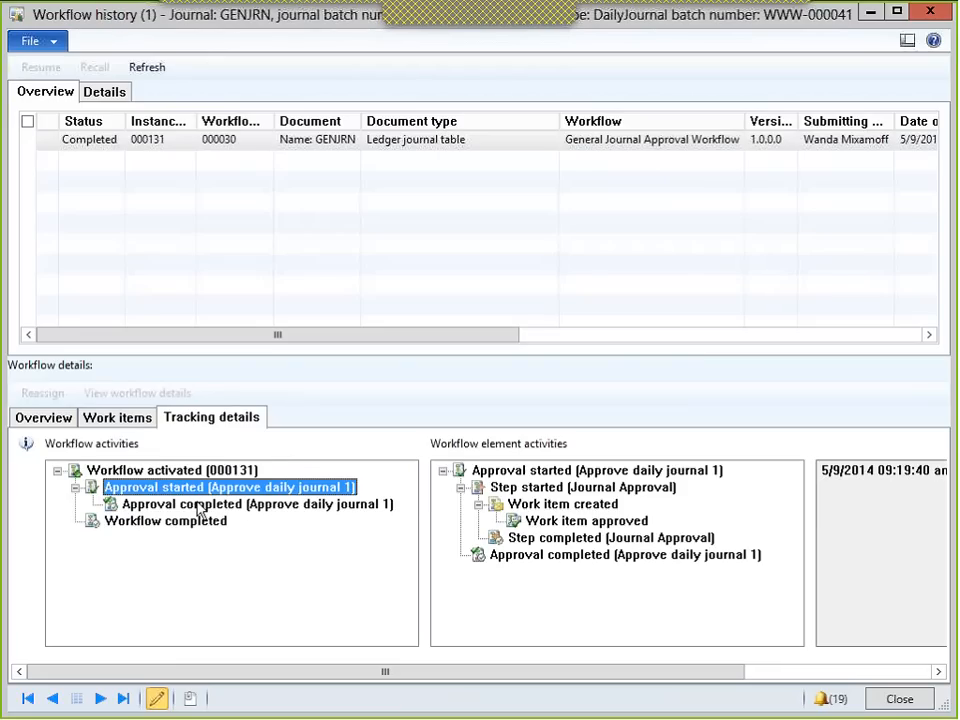
click(200, 506)
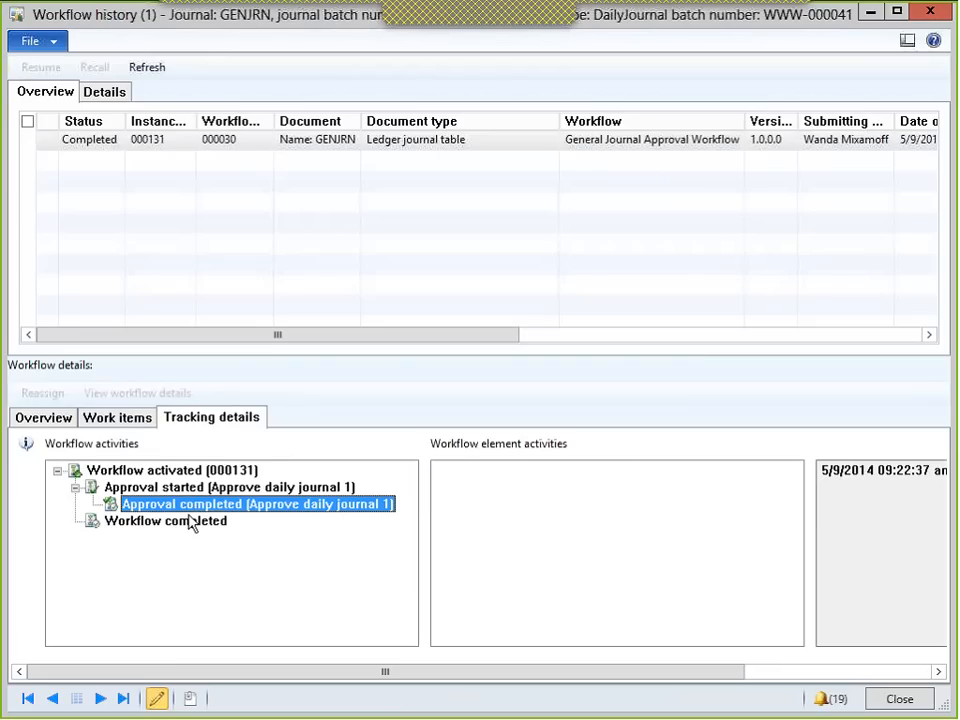
click(190, 489)
click(537, 524)
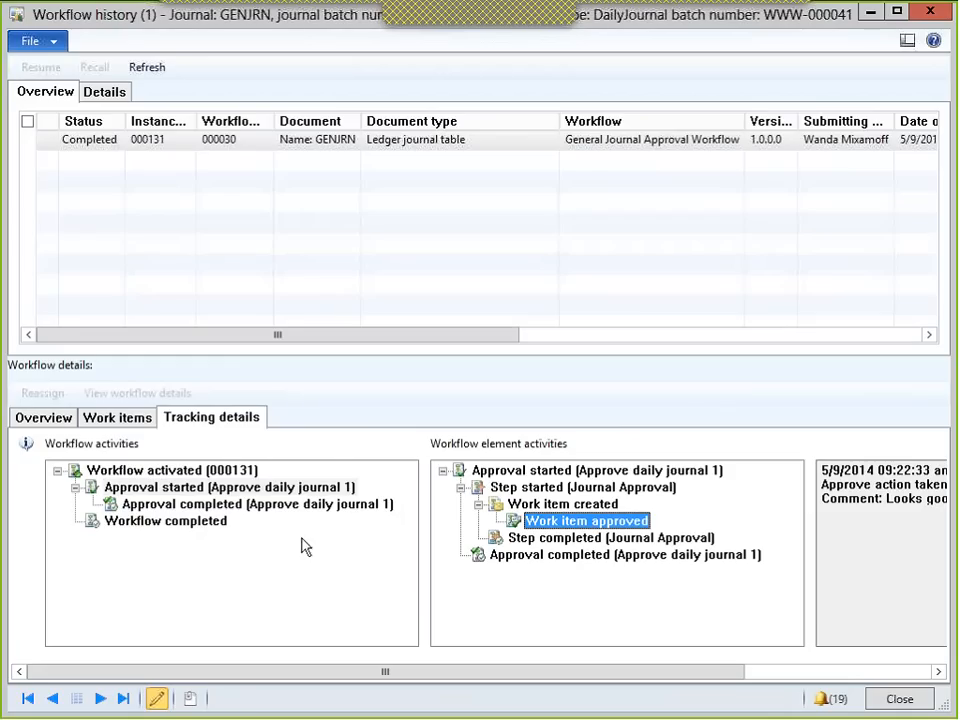
click(170, 524)
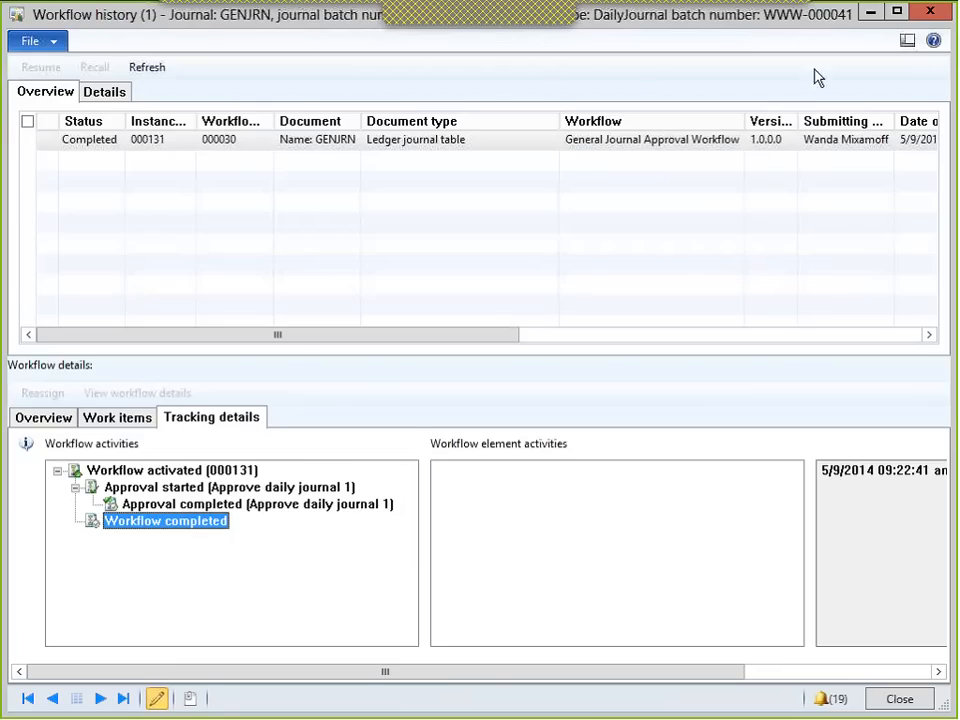
- Close the workflow history and the posted journal, and open the Accounts payable workflows list
click(932, 14)
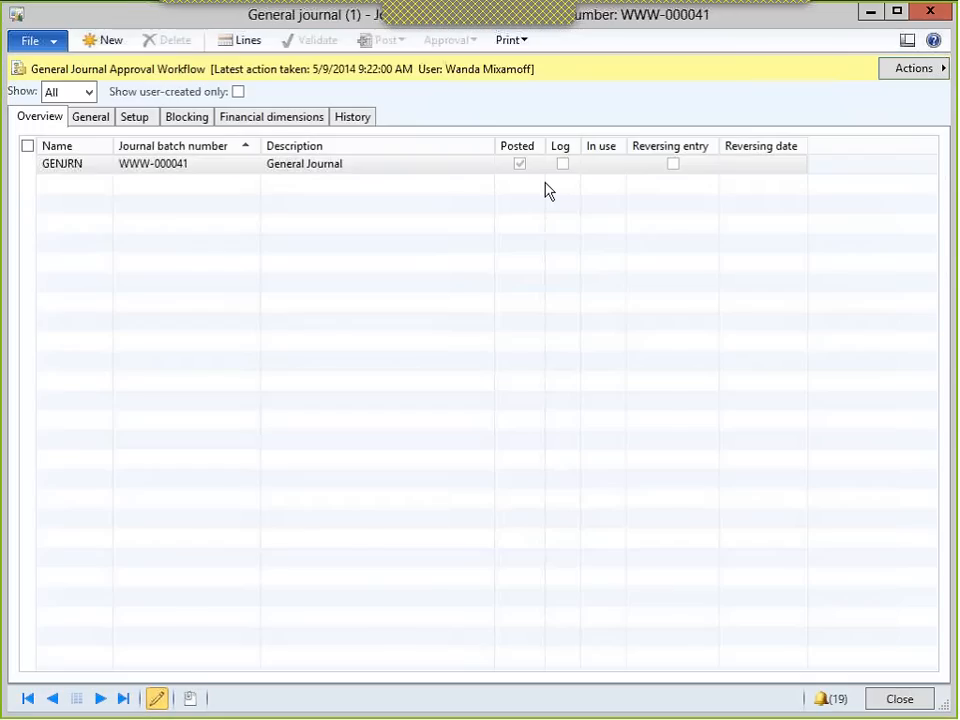
click(929, 11)
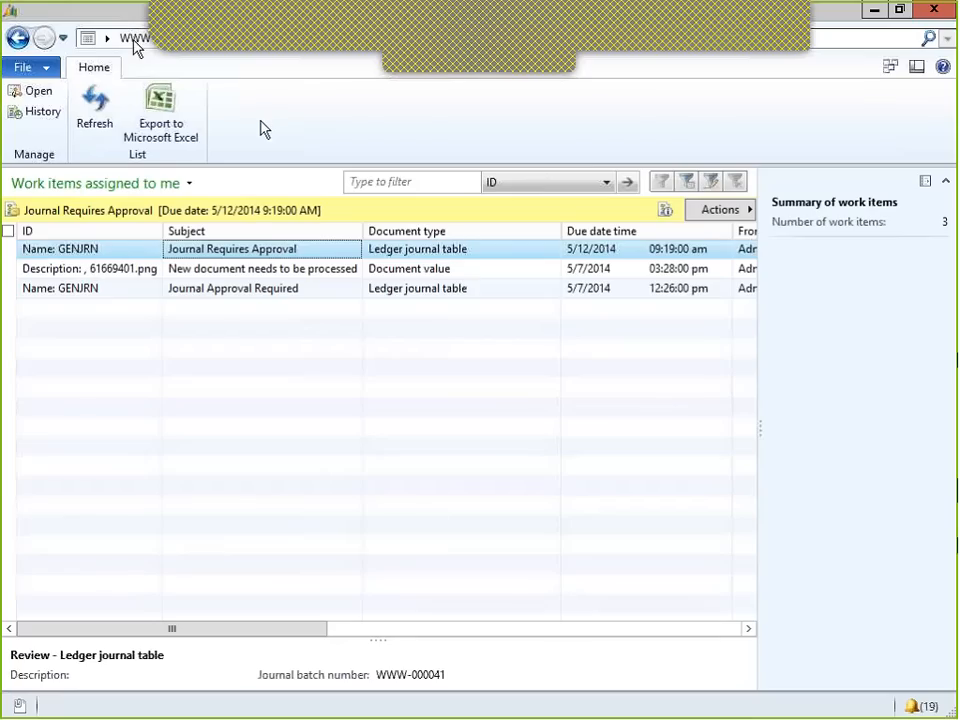
click(160, 38)
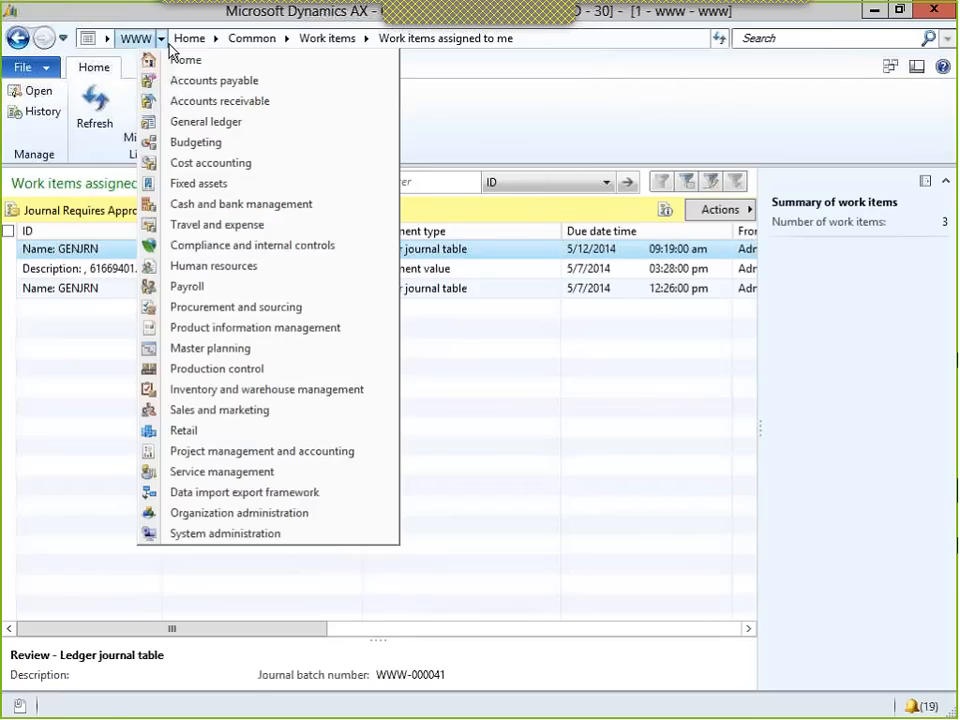
click(190, 80)
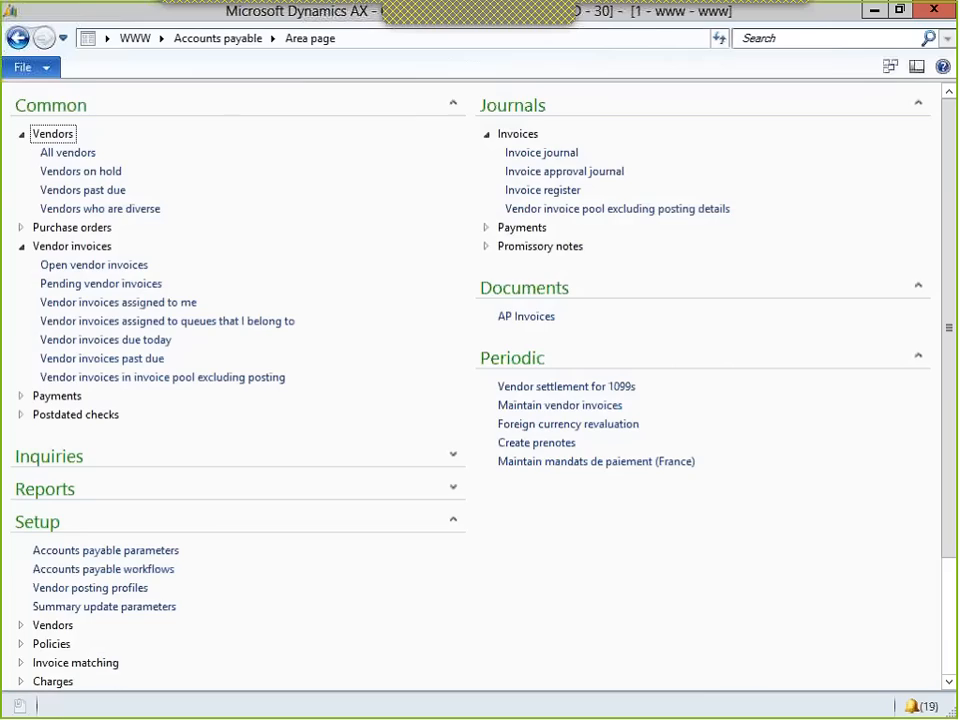
click(150, 572)
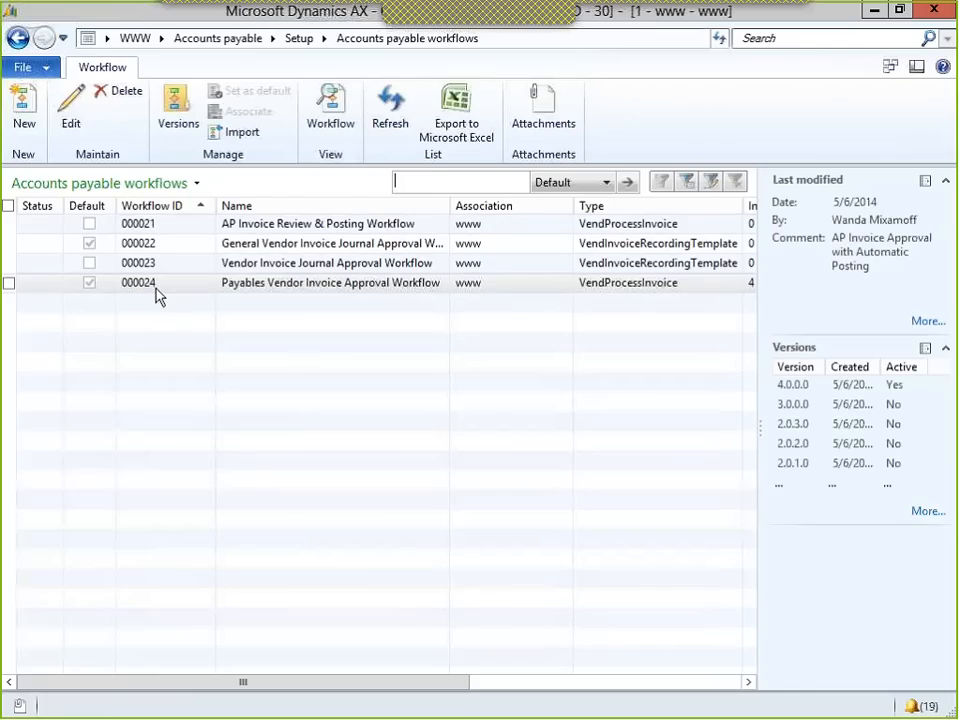
- Create a new accounts payable workflow of the type Vendor invoice journal workflow and check the editor's errors and warnings
click(21, 117)
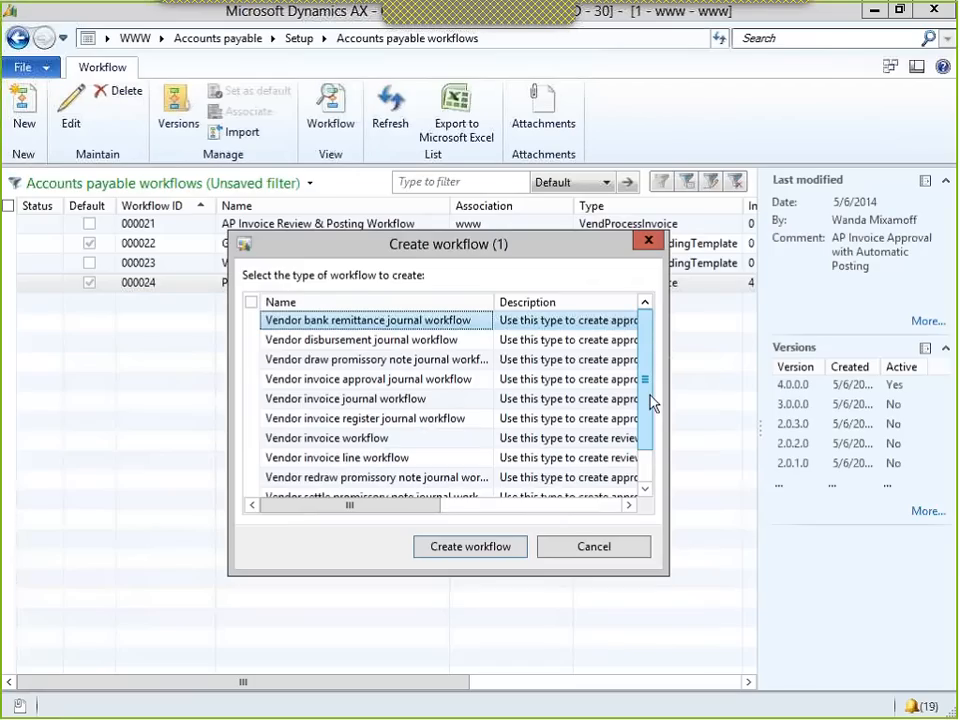
drag(652, 428, 653, 467)
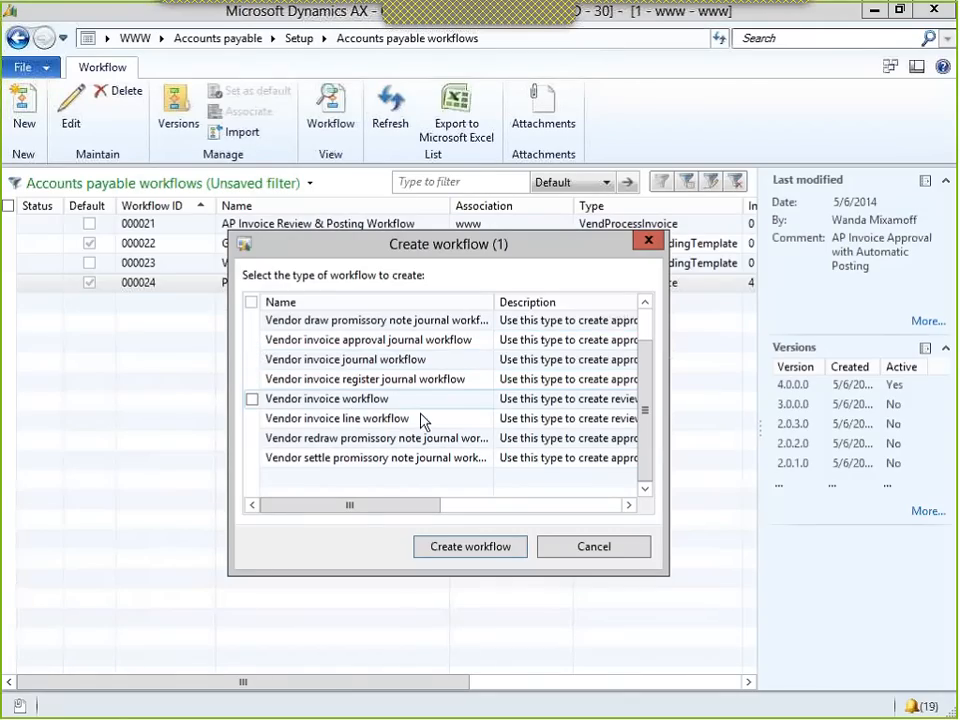
drag(648, 420, 644, 403)
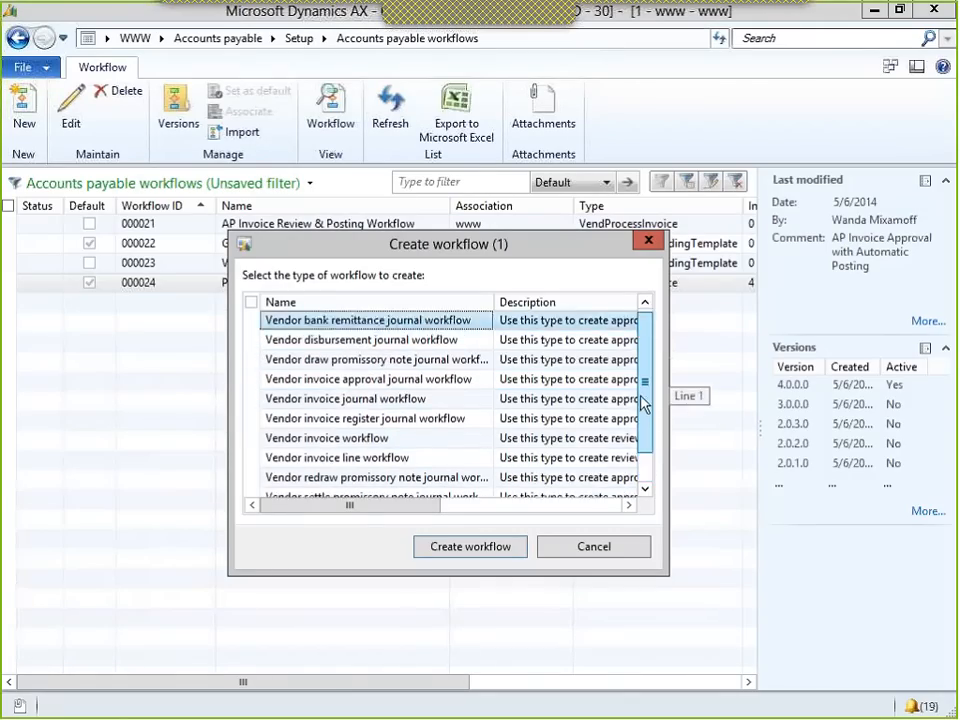
click(355, 401)
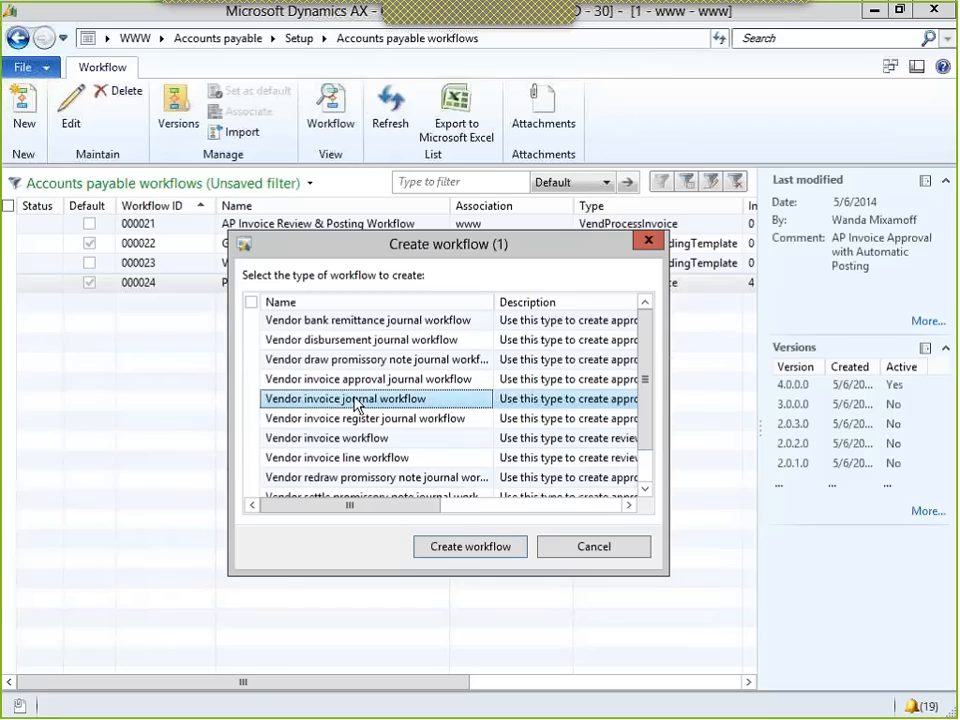
click(473, 549)
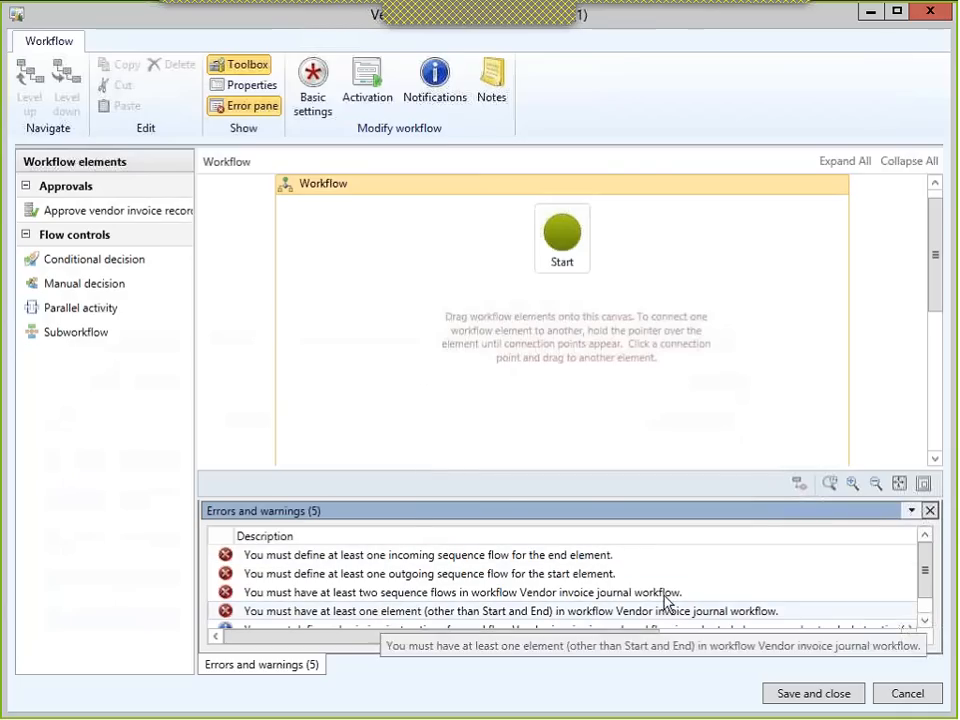
drag(930, 578, 926, 542)
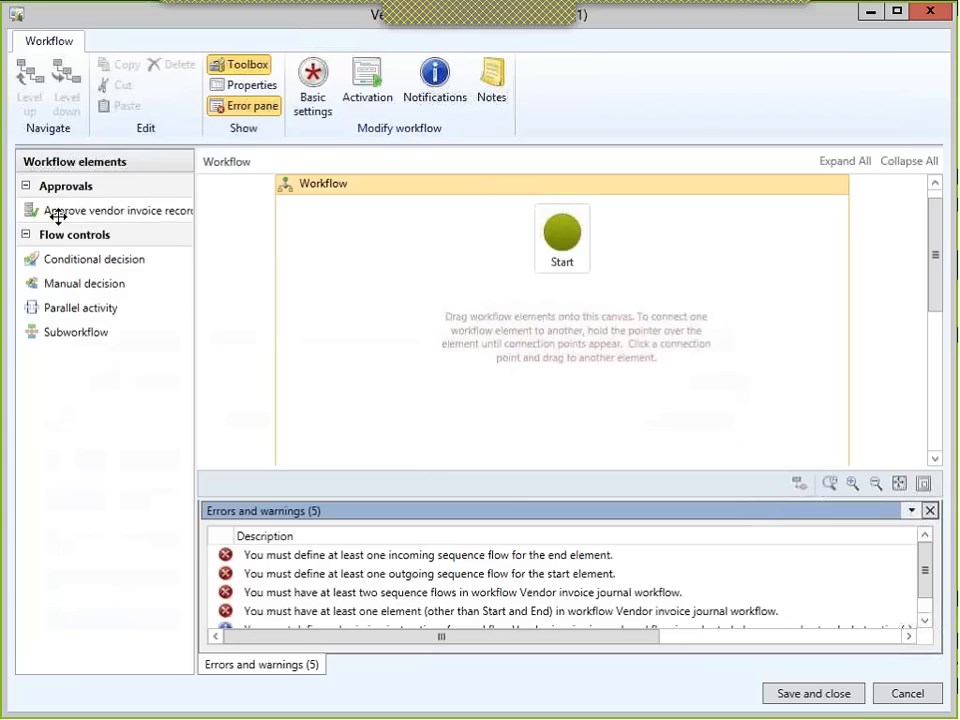
- Add an approval element for the vendor invoice recording journal and connect it between Start and End
drag(58, 210, 557, 380)
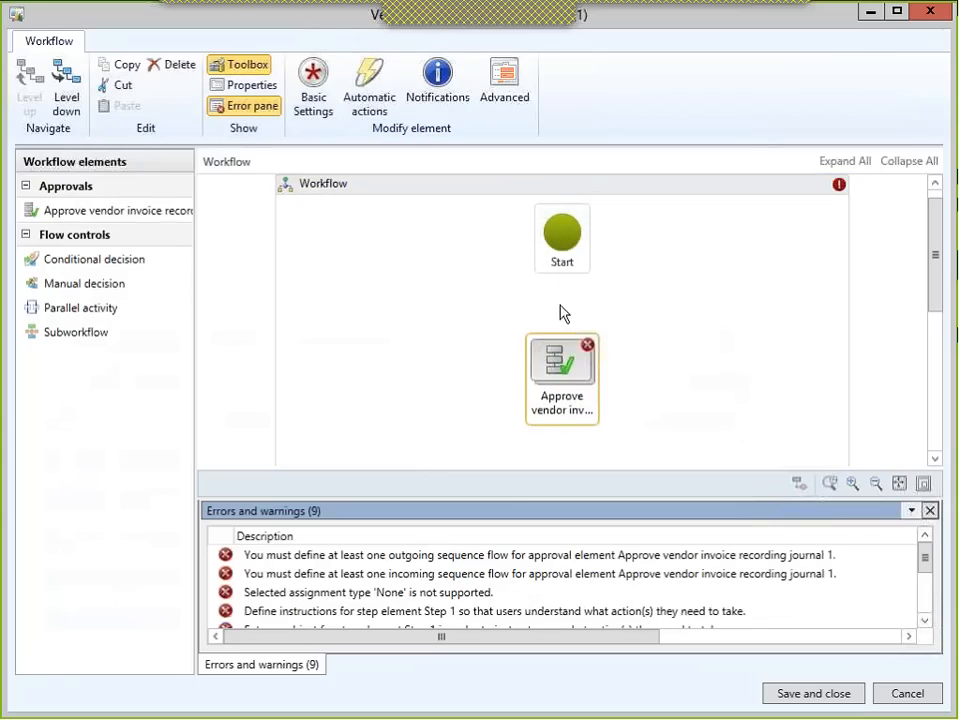
drag(562, 272, 561, 350)
drag(937, 262, 939, 405)
drag(581, 382, 576, 258)
drag(940, 380, 936, 326)
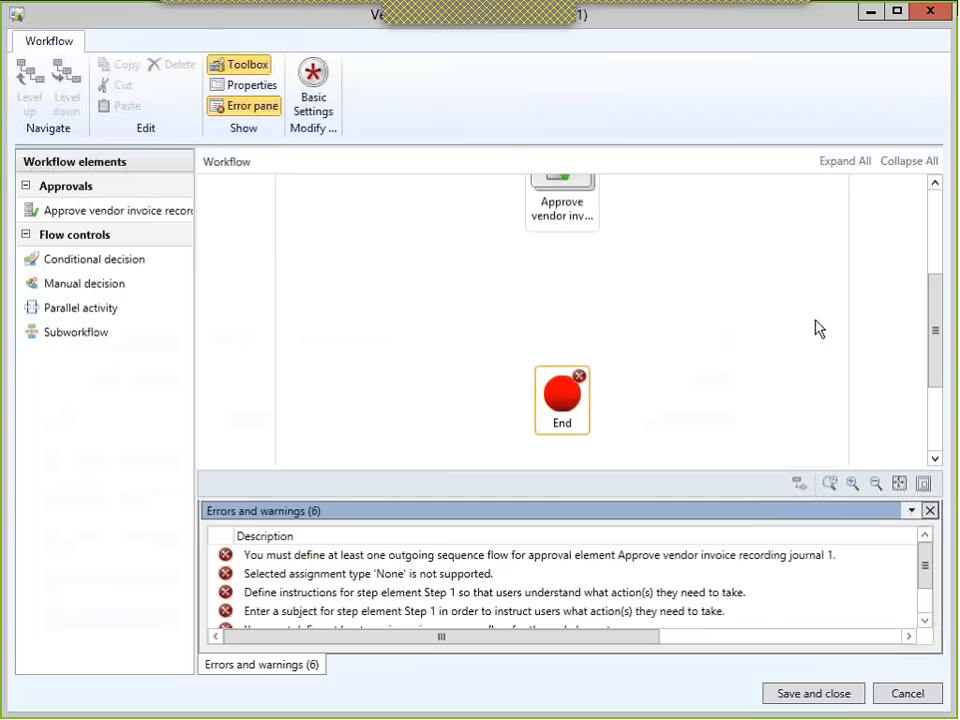
drag(566, 236, 562, 327)
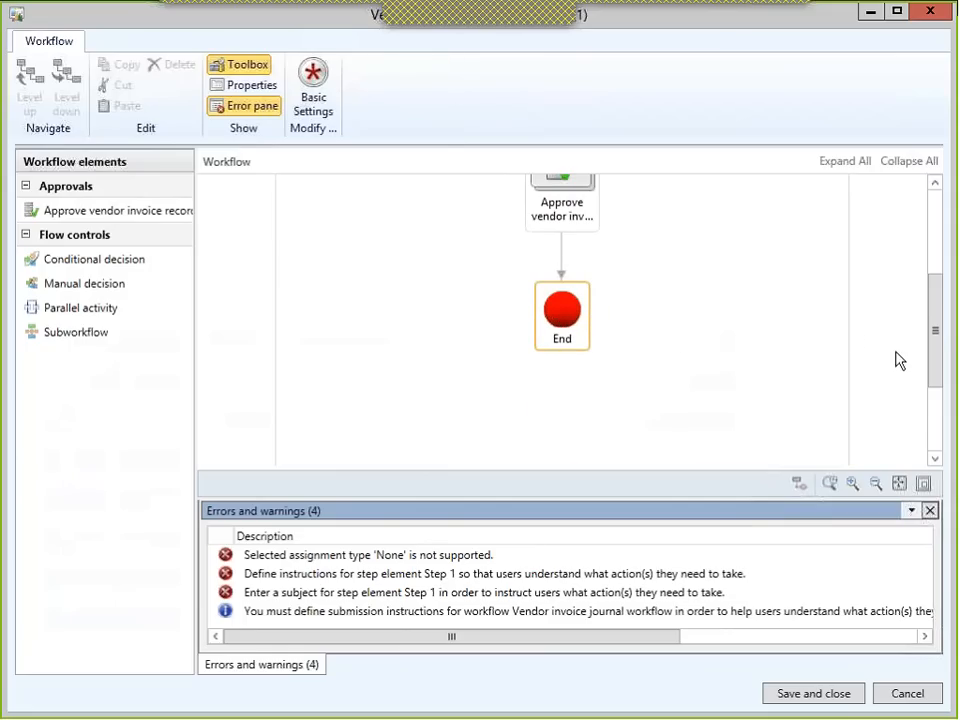
drag(936, 326, 936, 261)
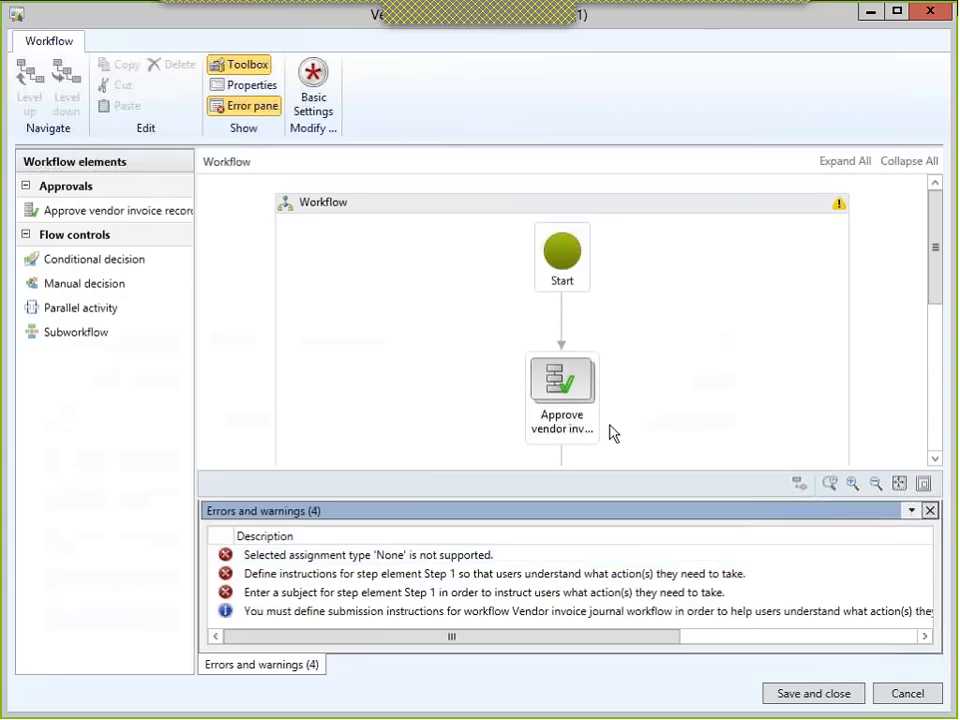
- Assign Step 1 of the approval on a User basis to the Admin account and a second user from the list
double_click(402, 556)
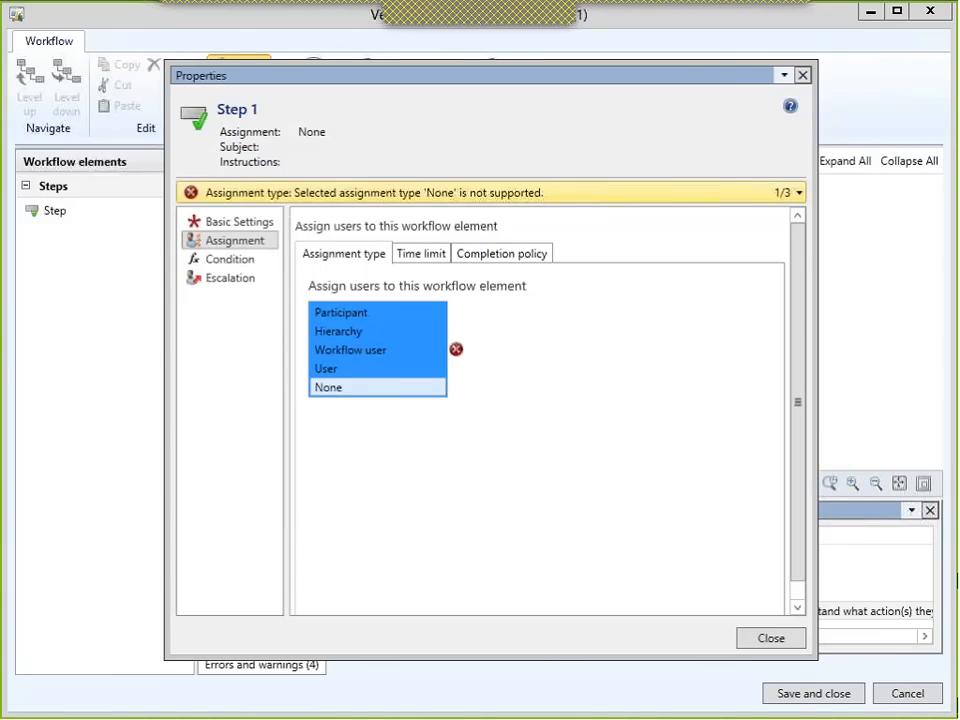
click(318, 372)
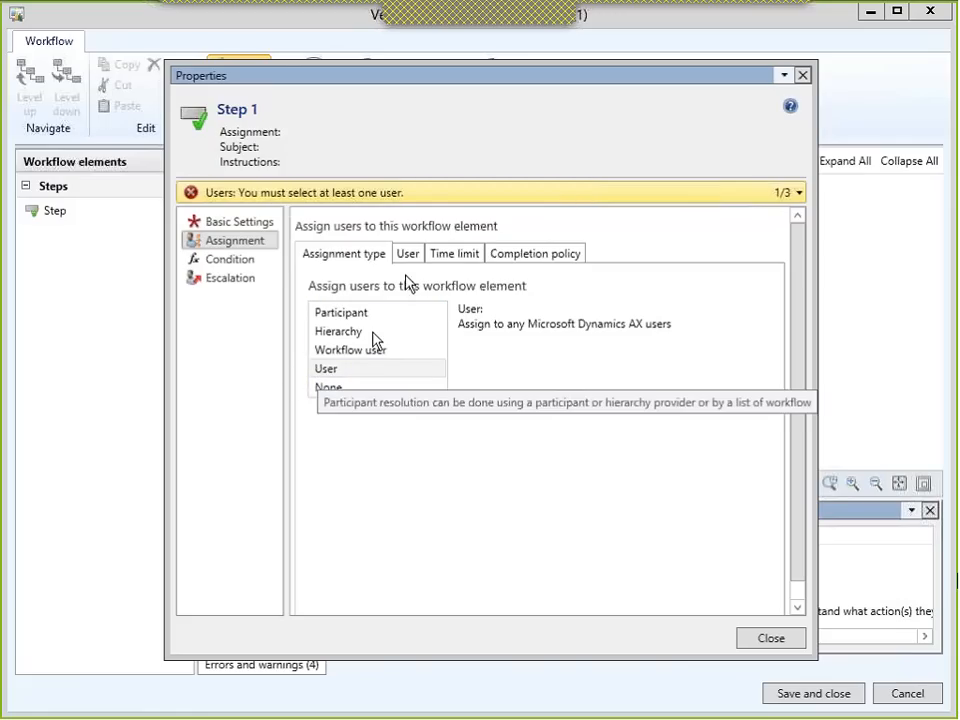
click(406, 252)
click(335, 347)
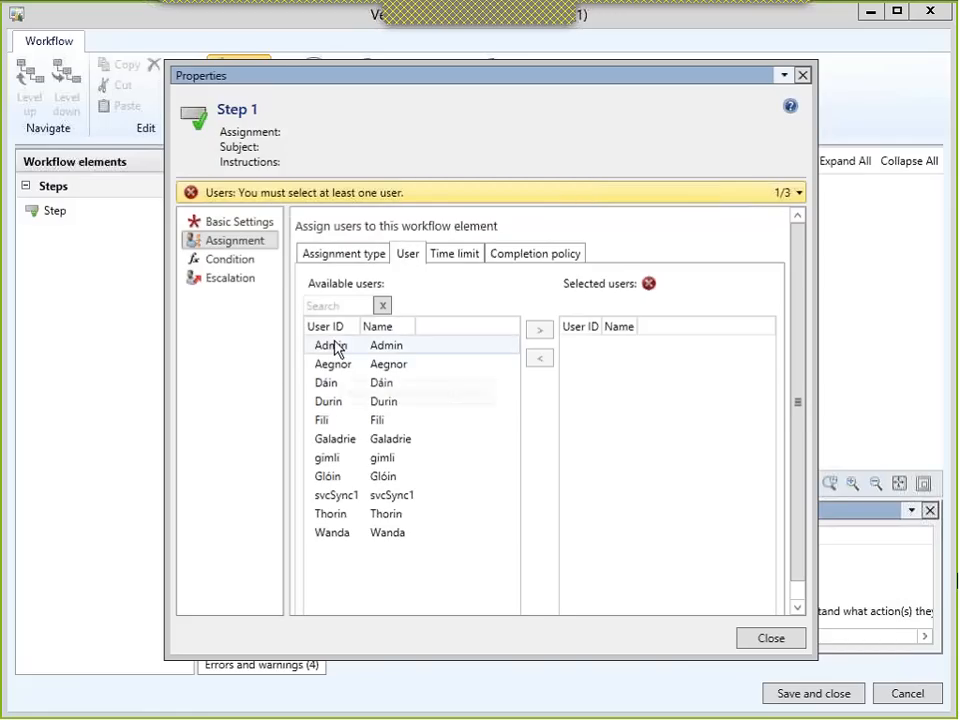
click(537, 333)
click(350, 410)
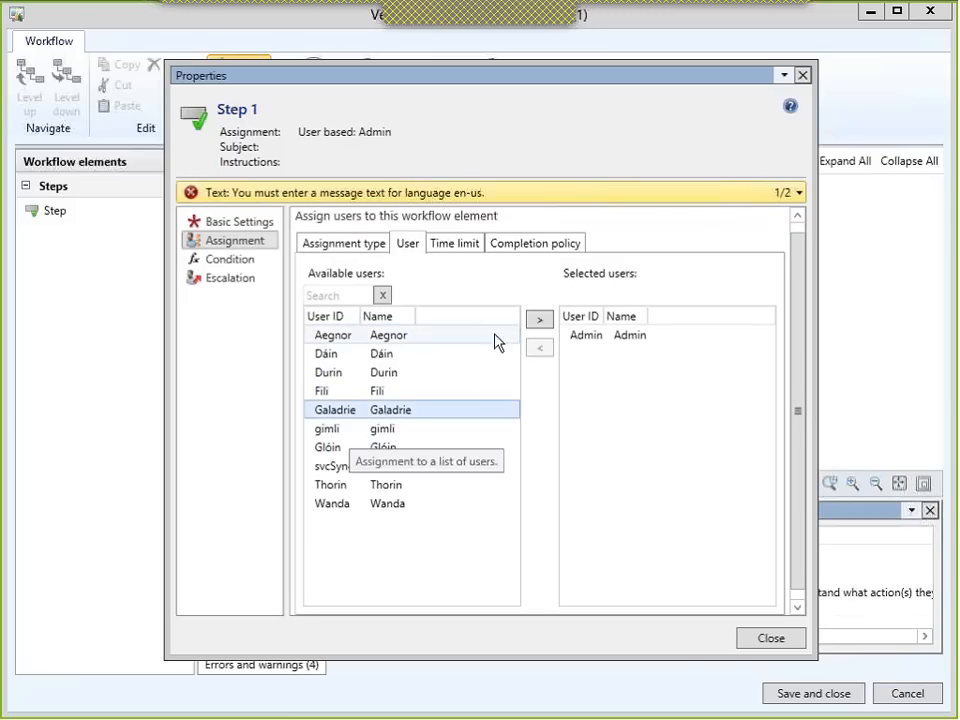
click(538, 322)
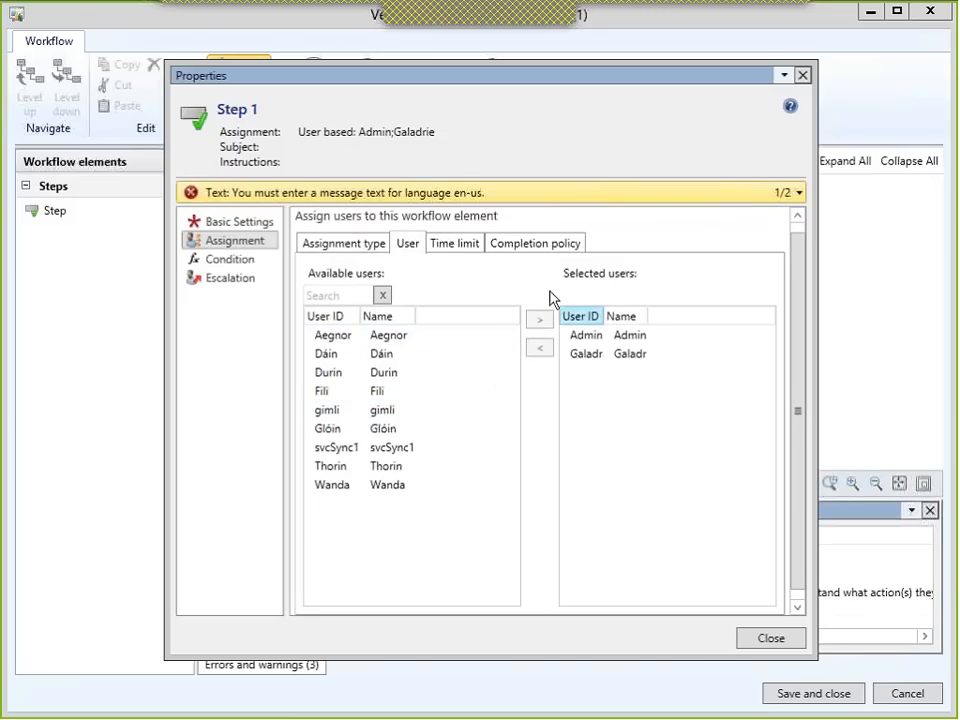
- Set the completion policy of Step 1 to Single approver, after trying the Percentage of approvers option
click(536, 252)
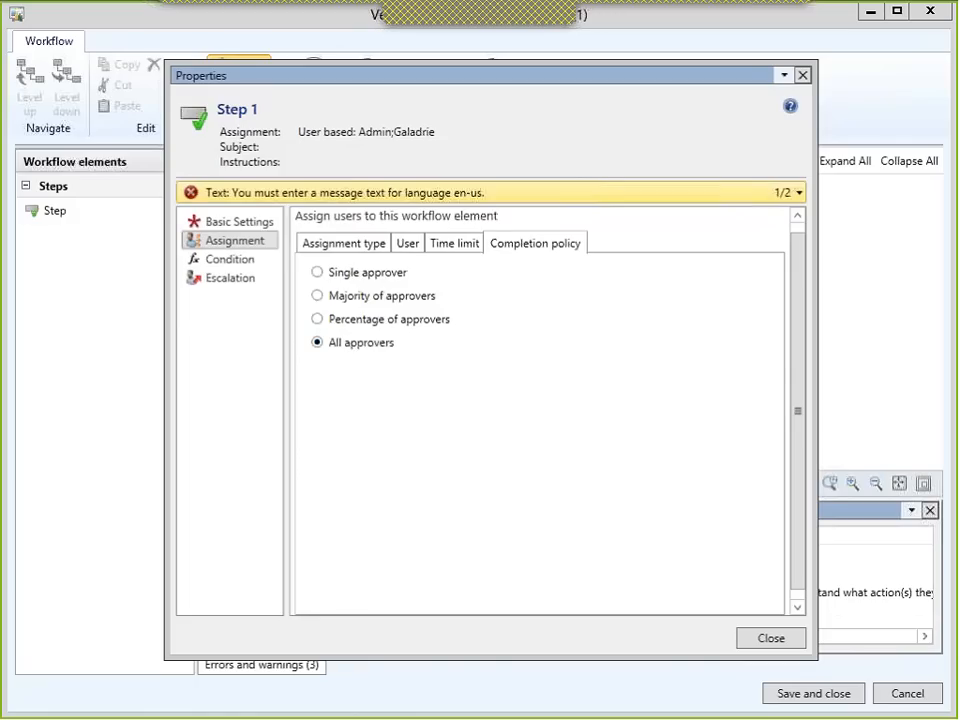
click(320, 274)
click(317, 320)
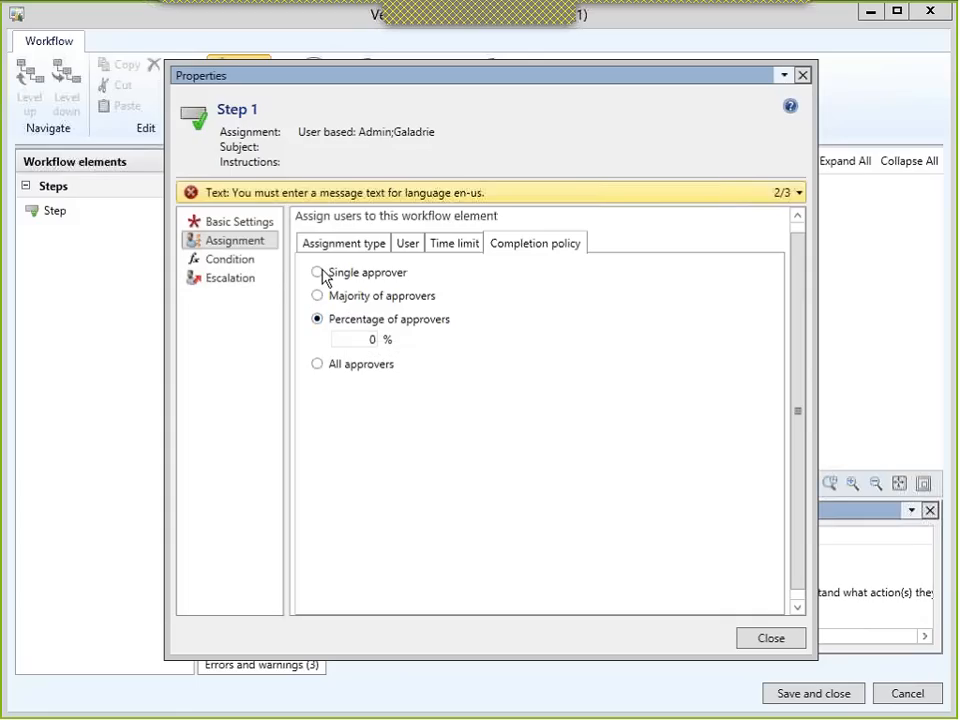
click(322, 272)
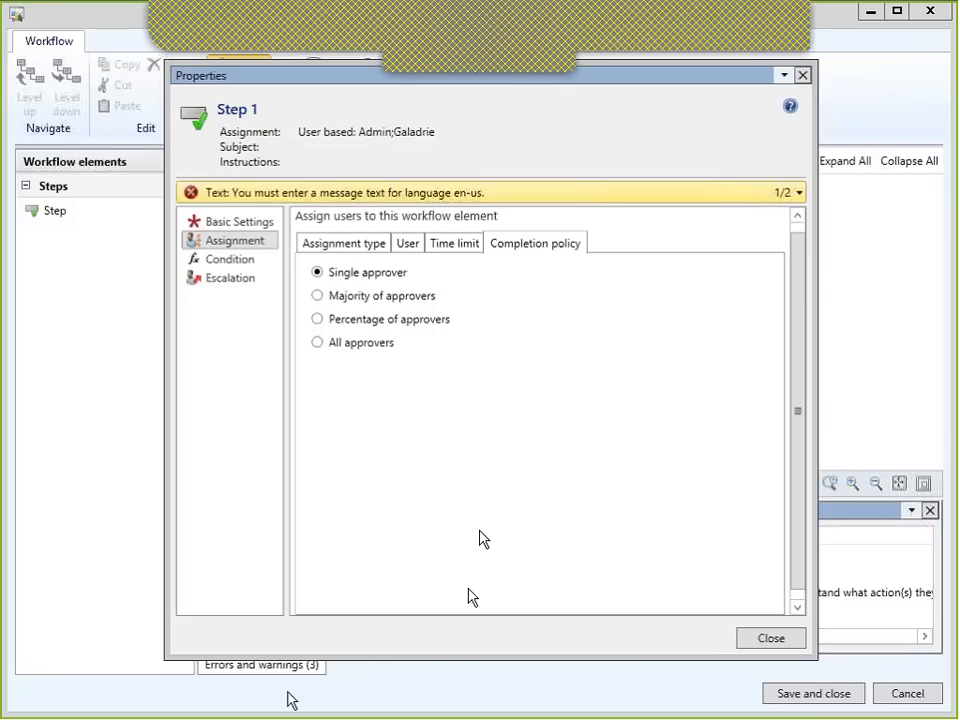
- Set the step's name and work item subject to "Invoice Approval" and its work item instructions to "Please approve"
click(231, 221)
drag(478, 256, 397, 249)
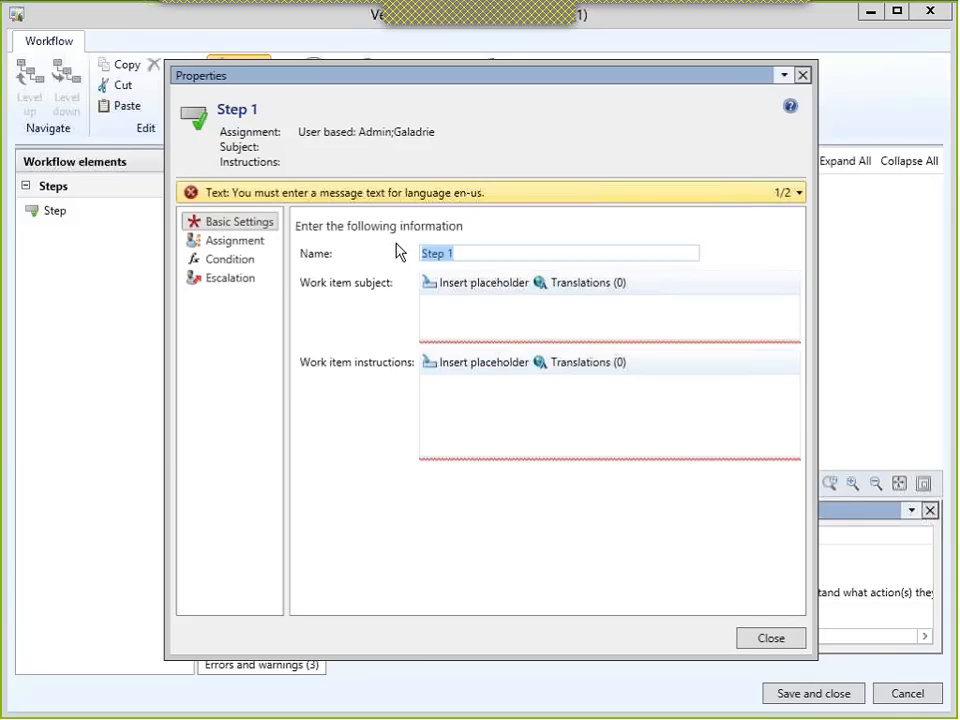
text(Invoice )
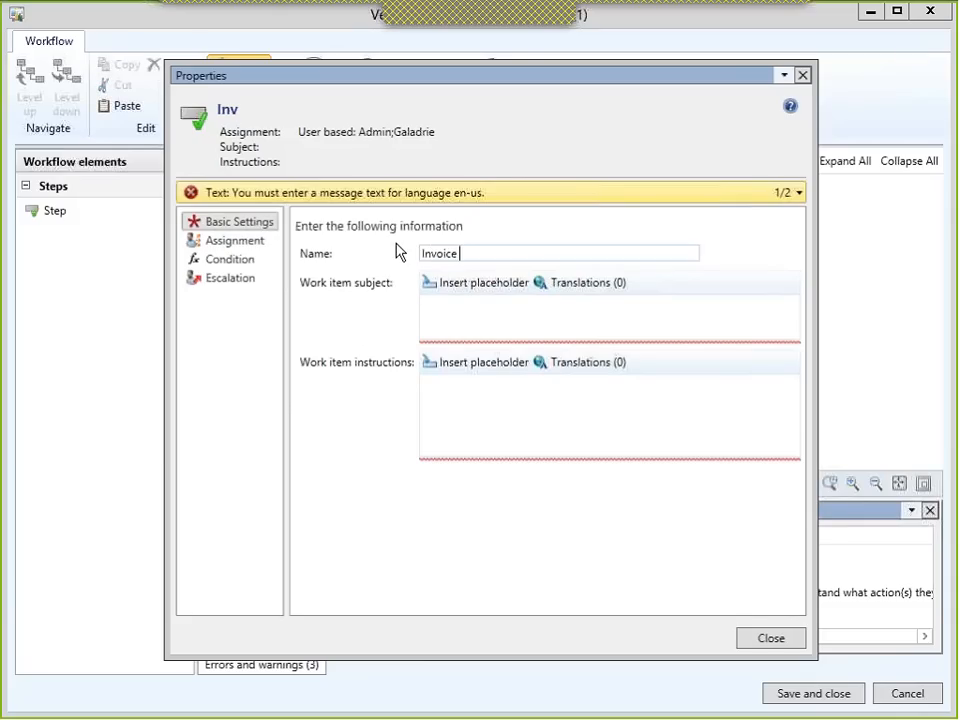
text(ApApproval)
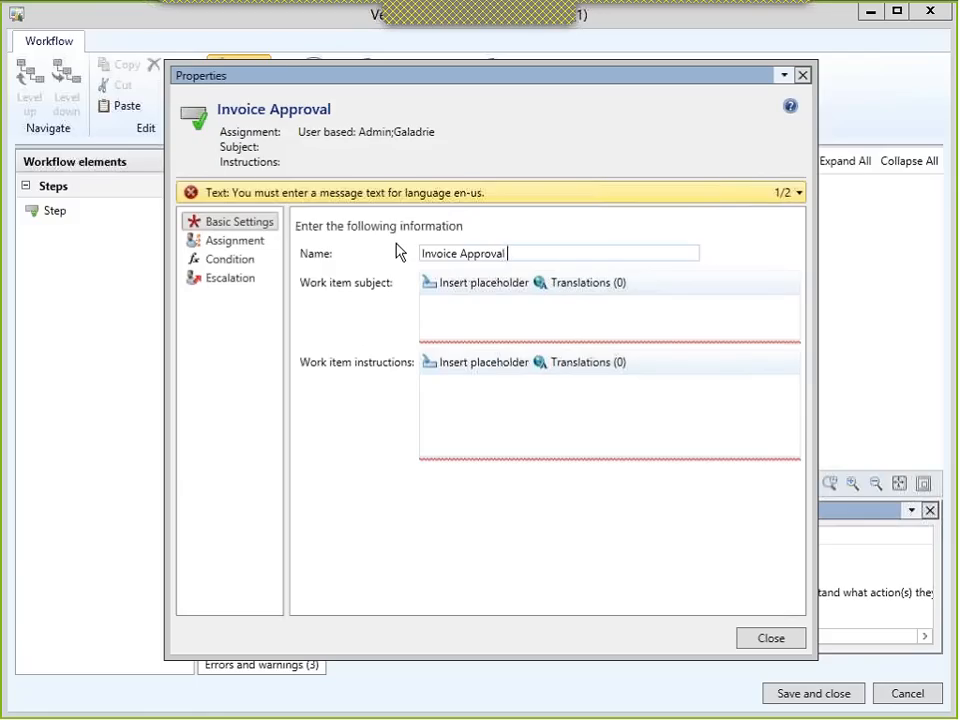
key(Tab)
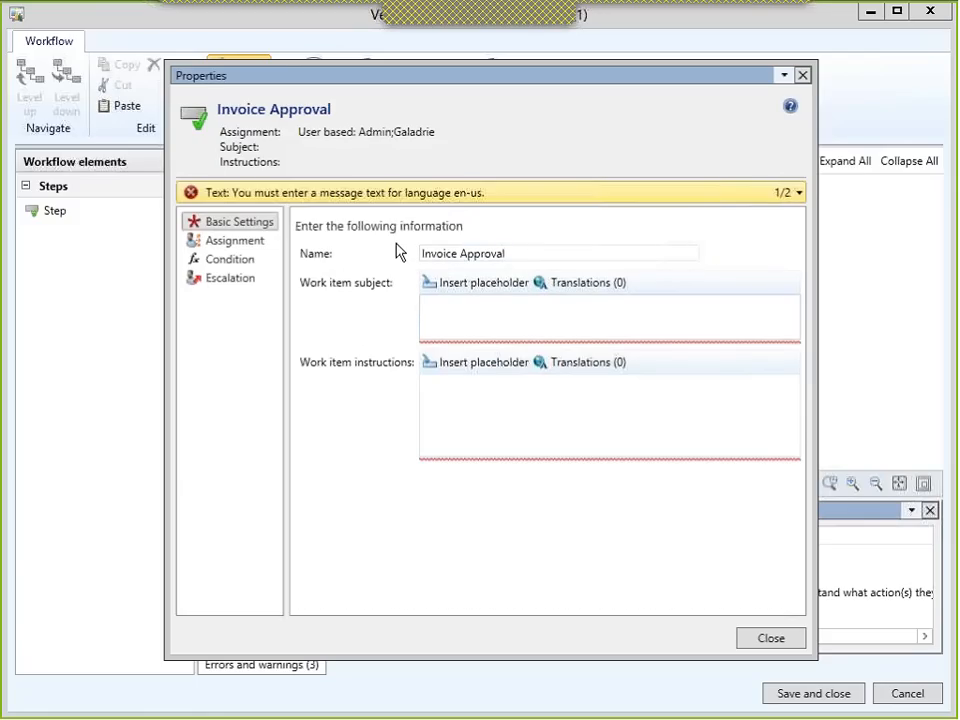
text(Invoice Approval)
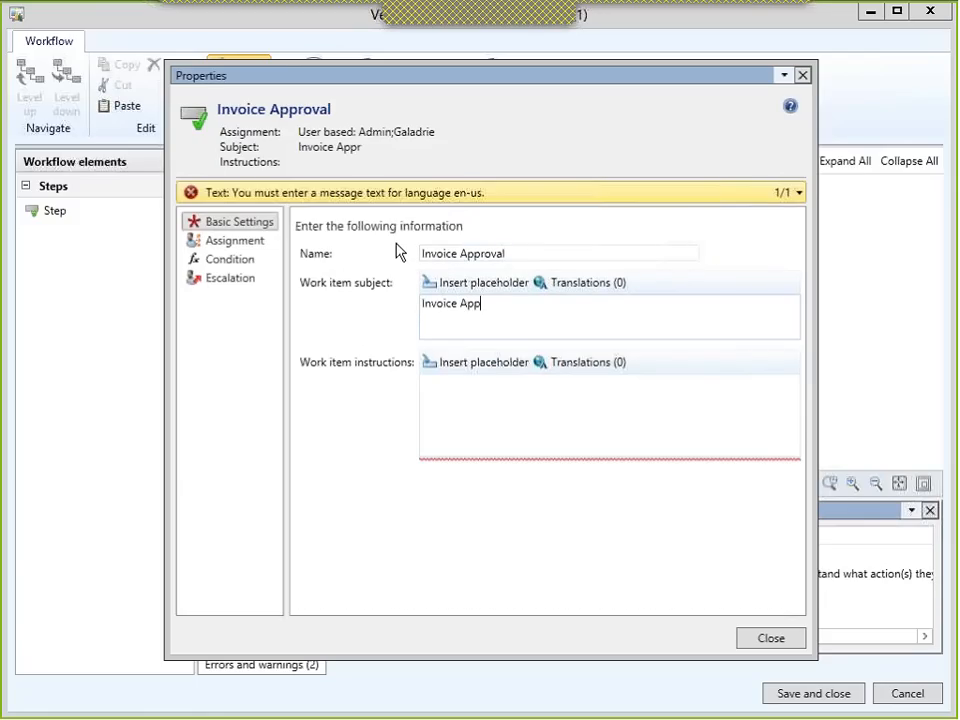
key(Tab)
key(Tab)
key(Tab)
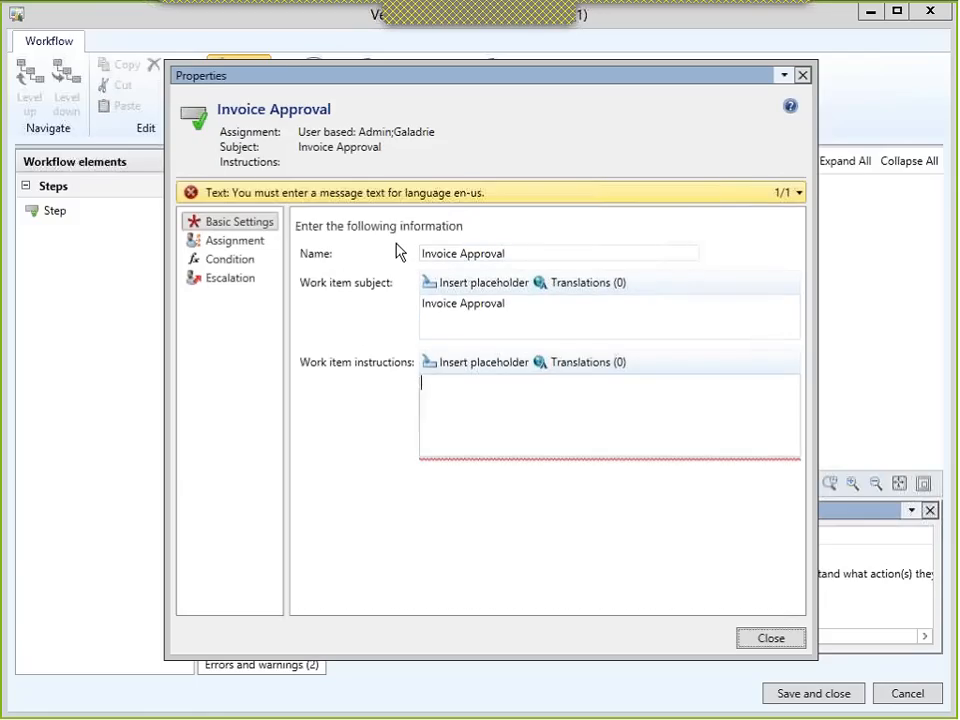
text(Please approve)
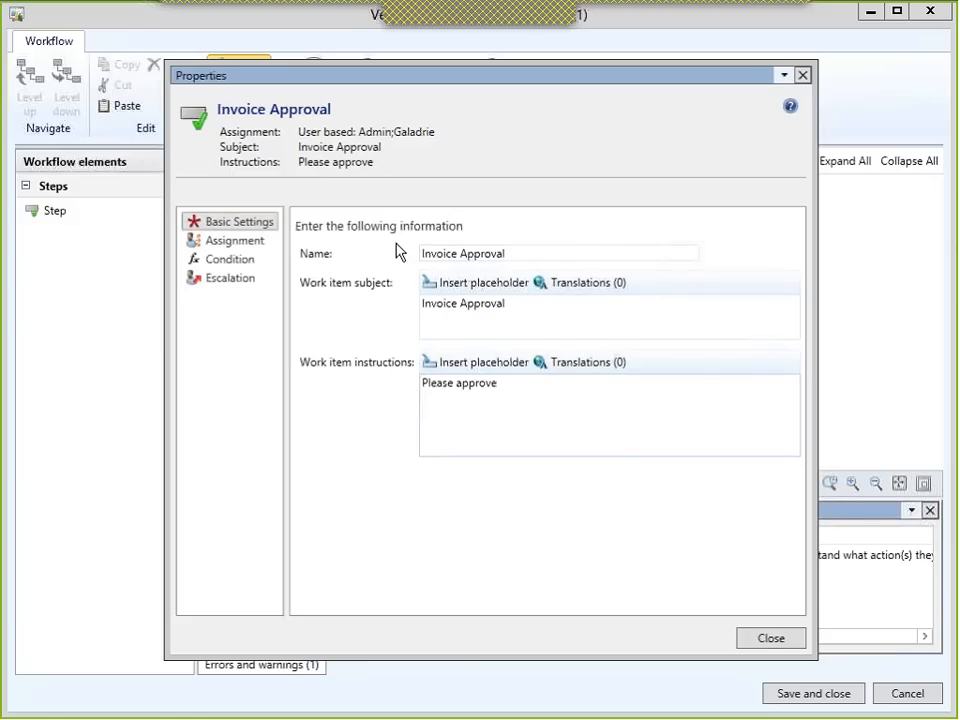
- Add a "Bank Account:" line to the work item instructions with the placeholder %Ledger journal table.BankAccountId%
key(Return)
click(478, 366)
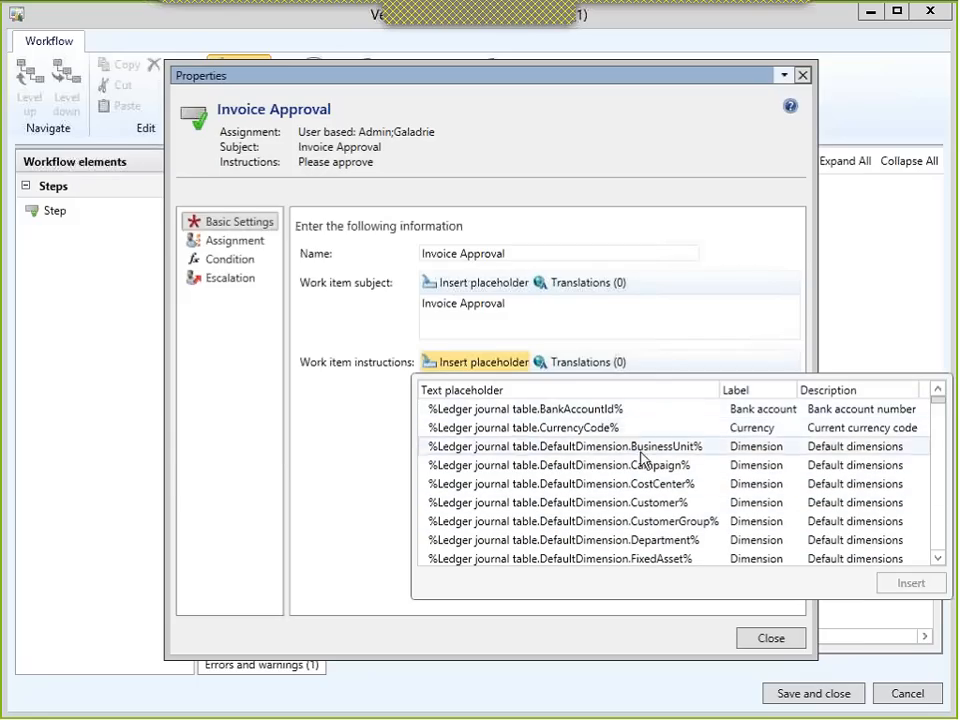
click(376, 458)
click(493, 401)
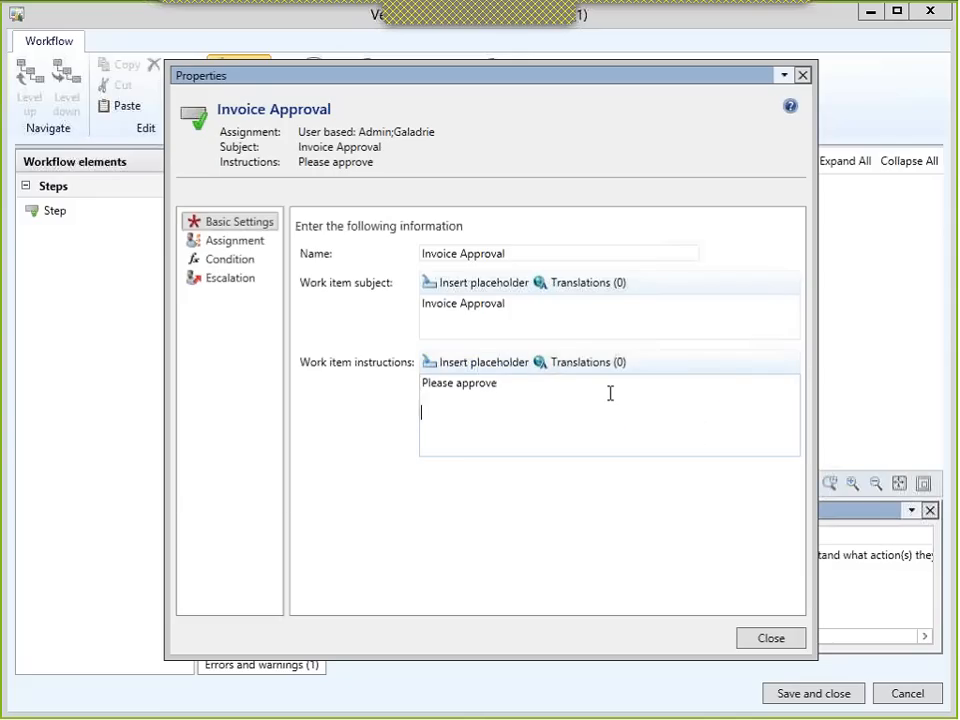
text(Bank Account:)
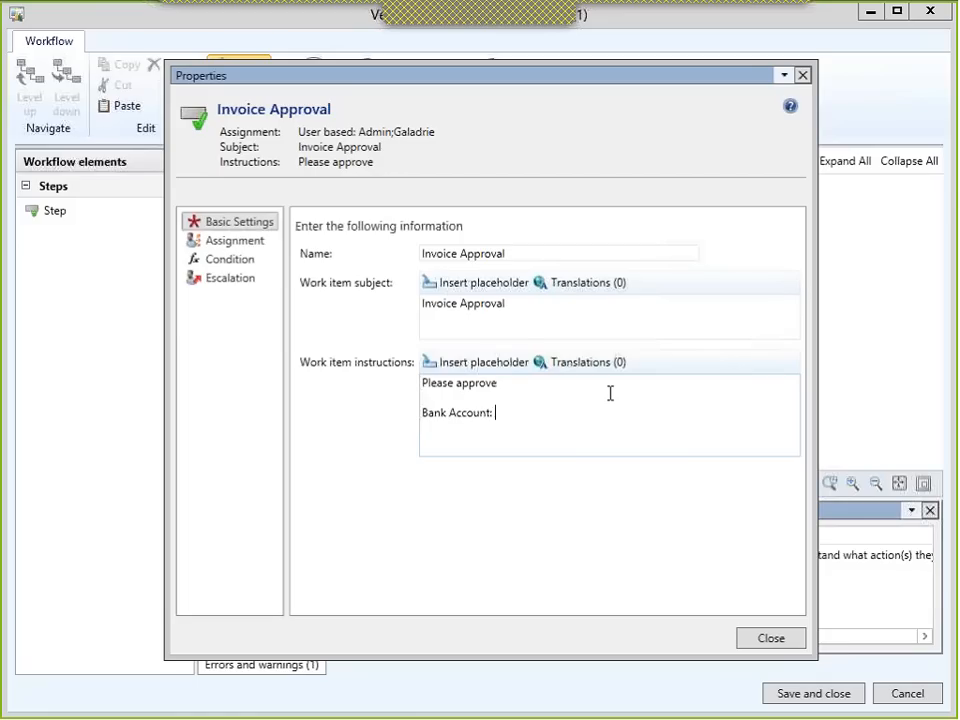
click(489, 365)
double_click(545, 409)
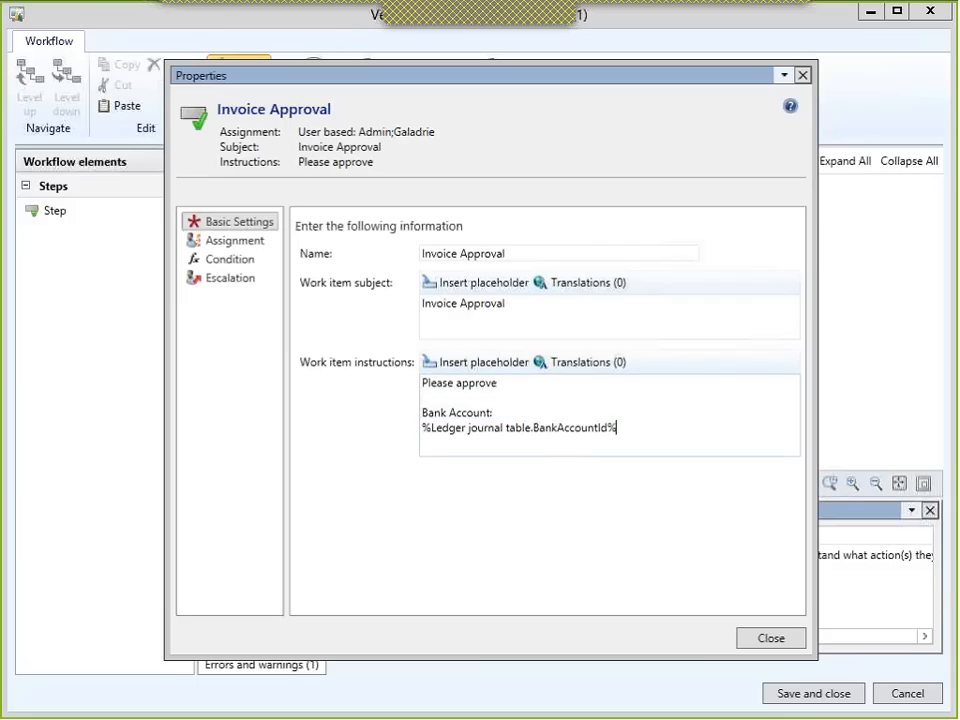
- Add a "Link:" line with the placeholder %Workflow.Link to web% to the step's work item instructions and close its properties
key(Return)
key(Return)
text(Link:)
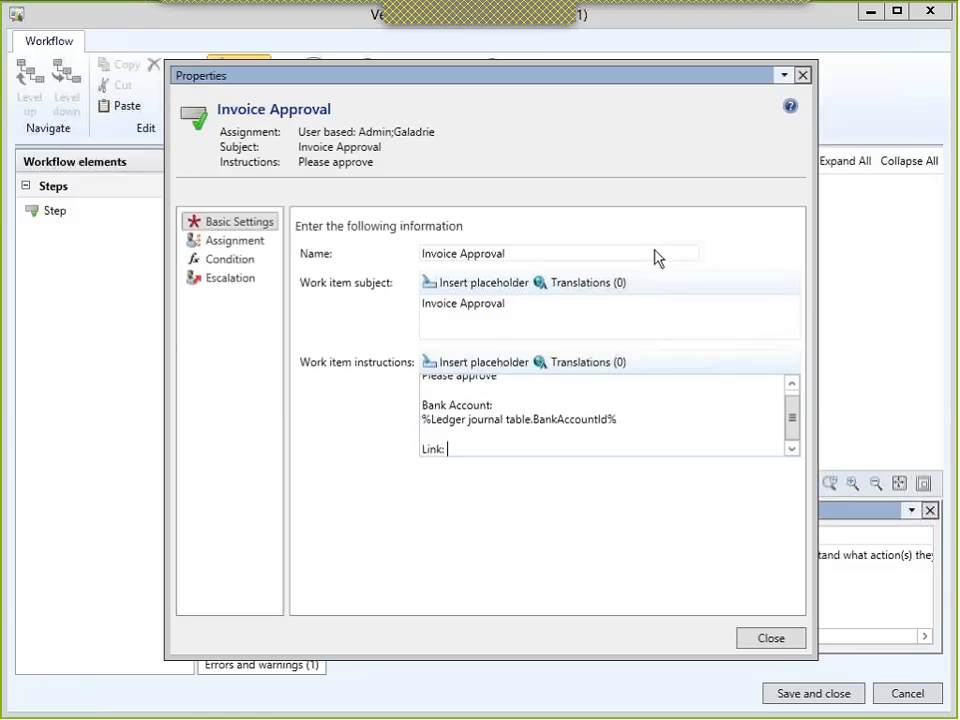
click(484, 362)
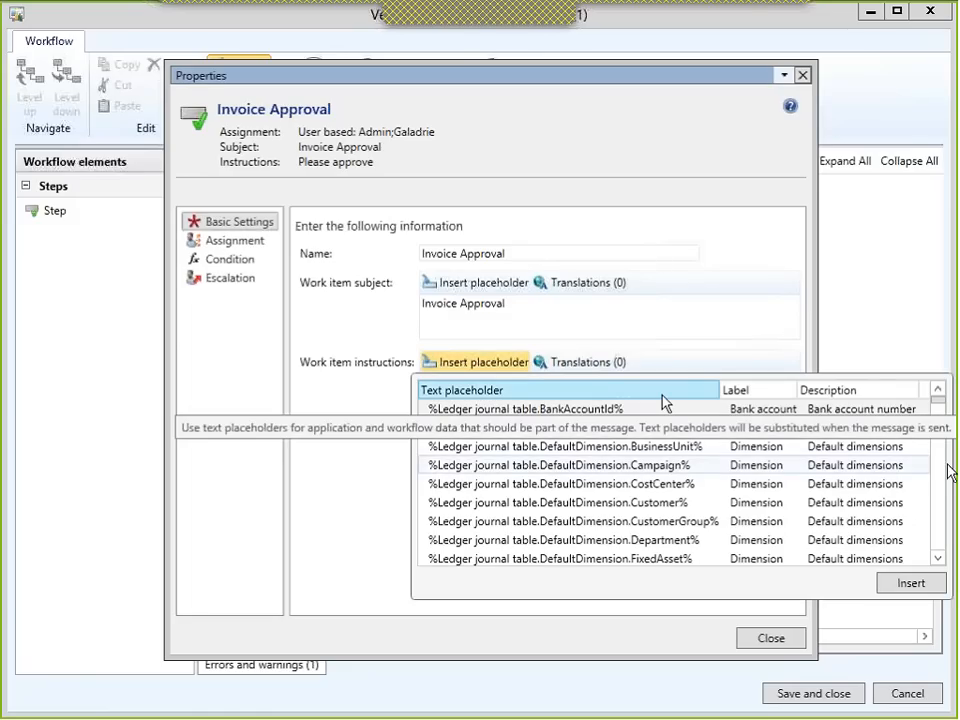
drag(938, 400, 938, 552)
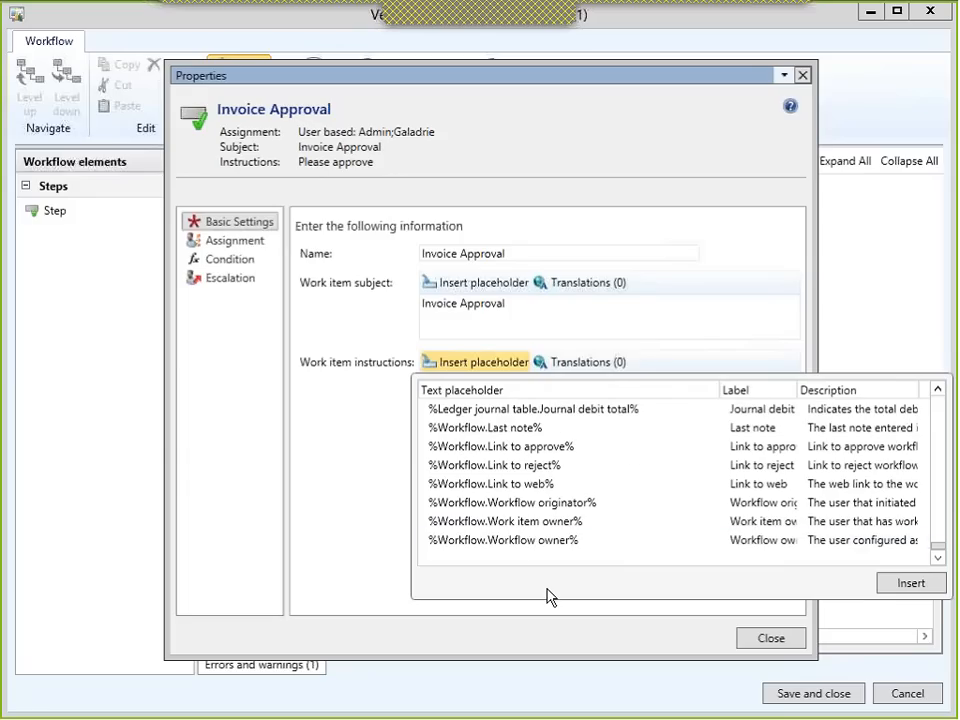
double_click(500, 484)
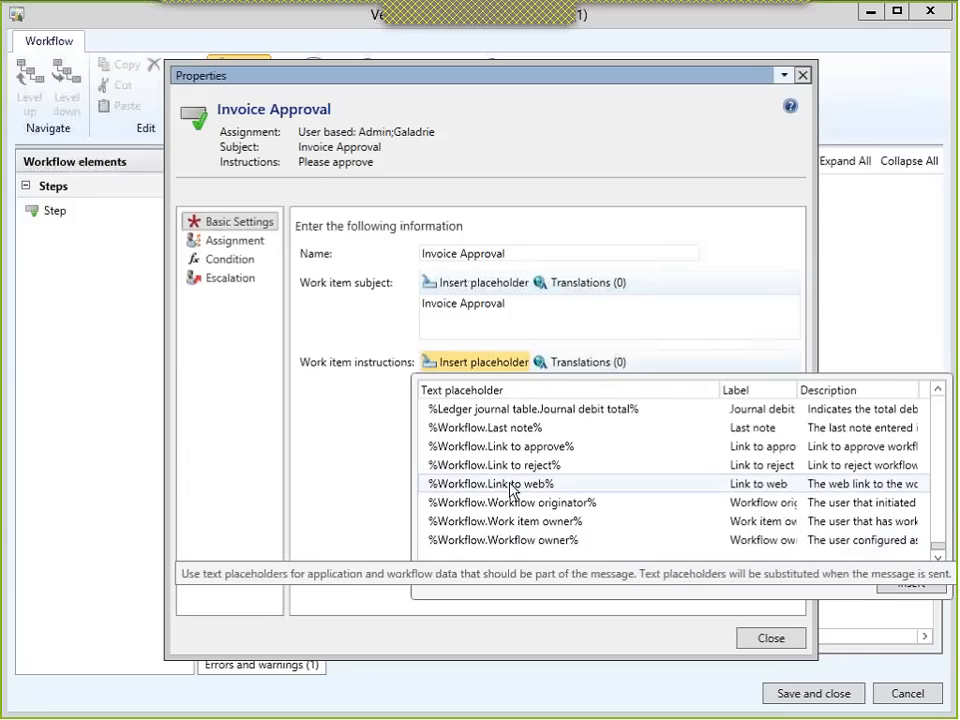
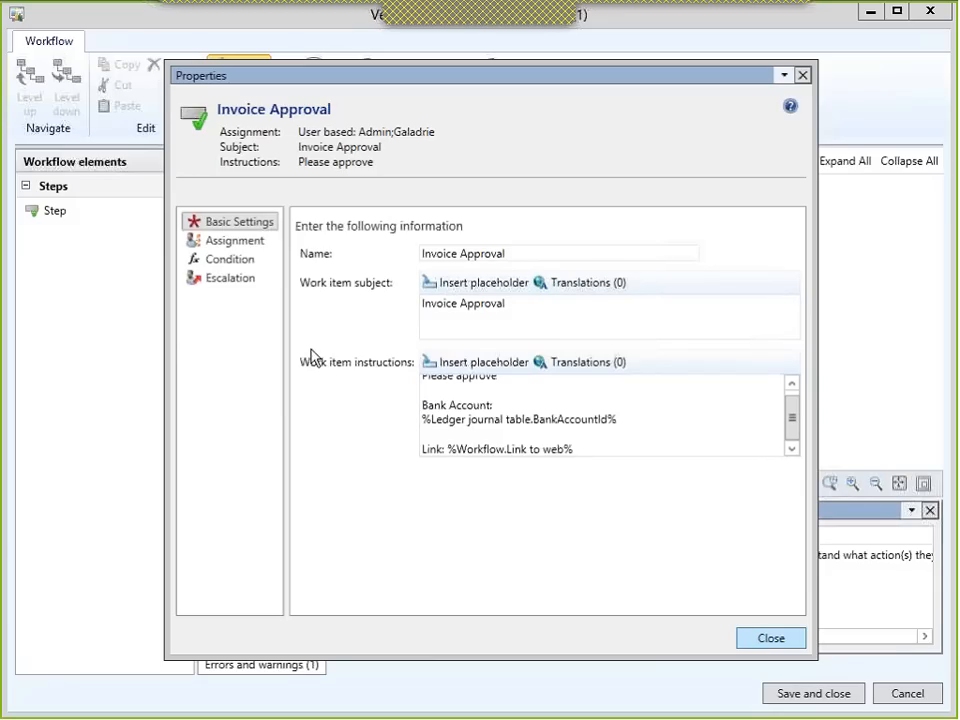
click(767, 640)
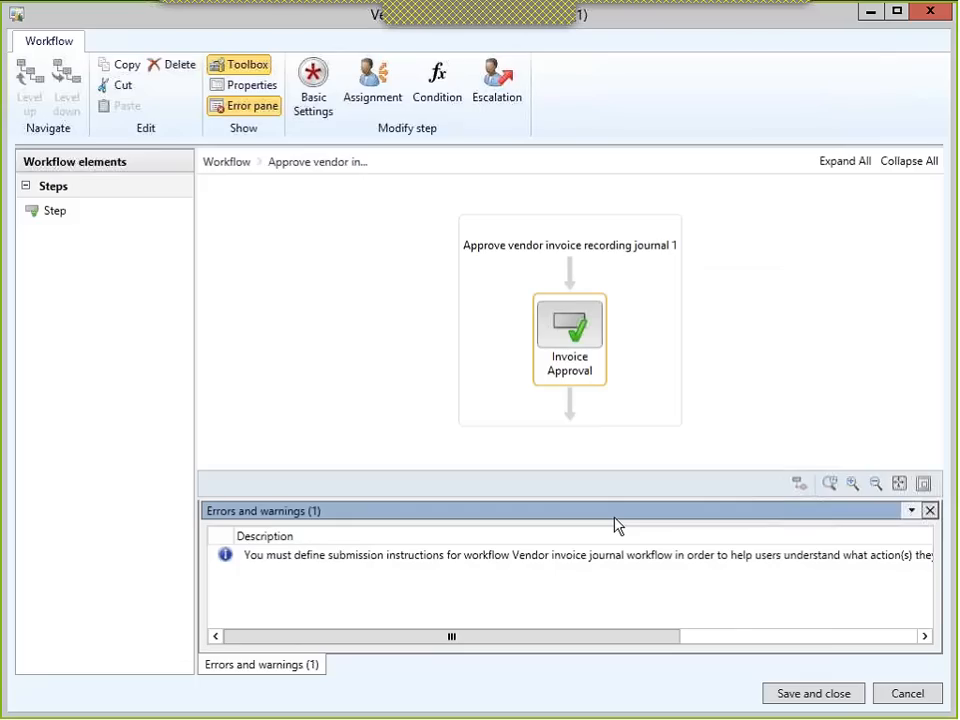
- Set the workflow's notification email template to DEFAULT and its submission instructions to "Submit for Invoice Approval"
click(411, 563)
double_click(413, 568)
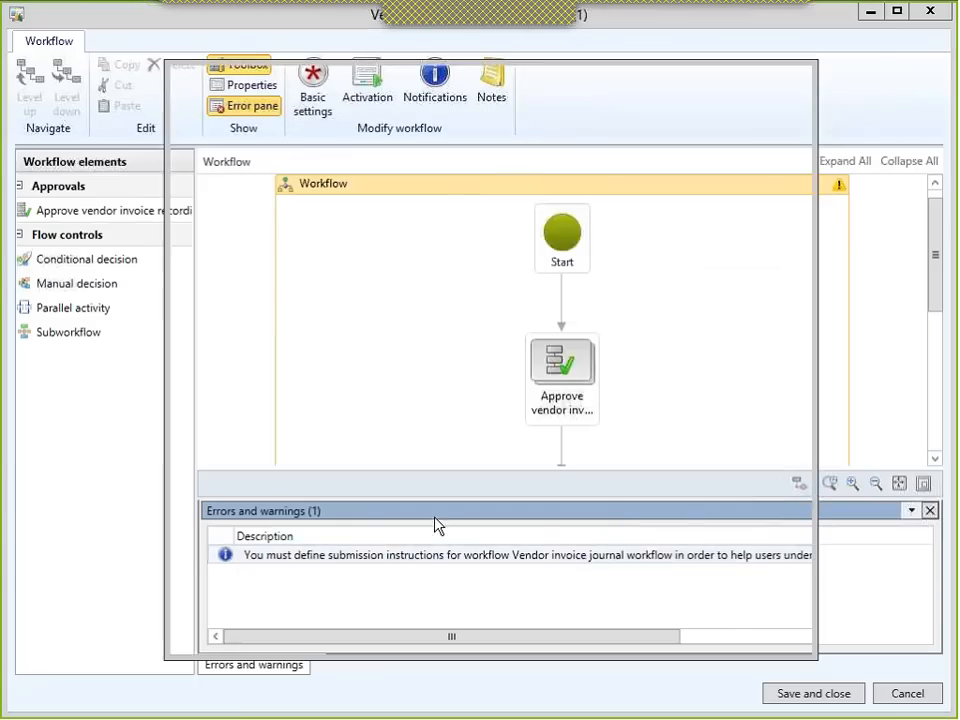
click(582, 316)
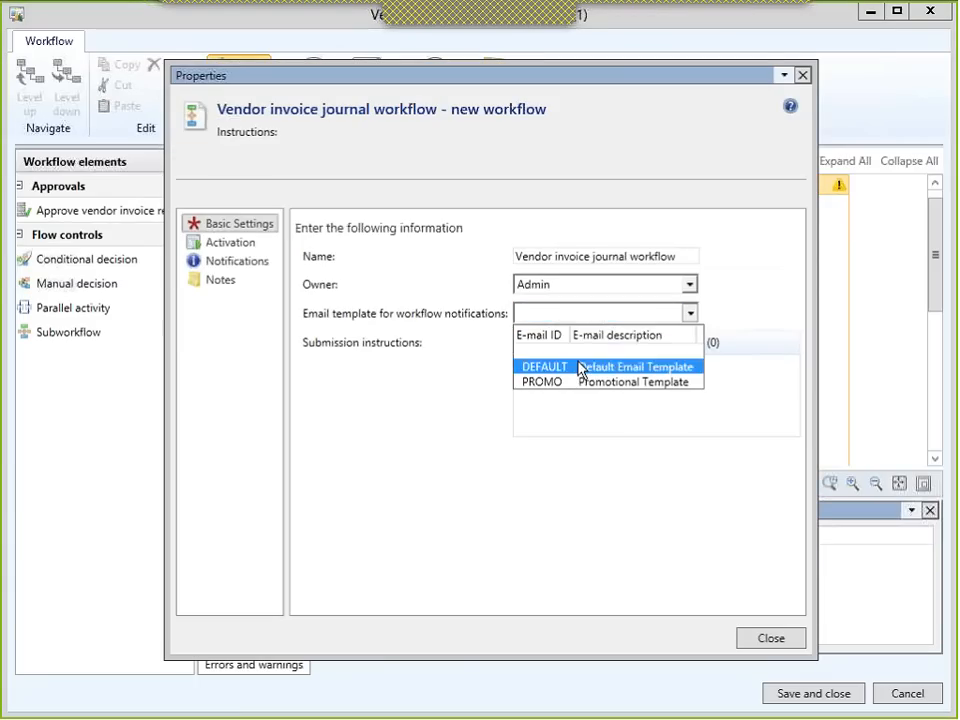
click(578, 367)
click(598, 407)
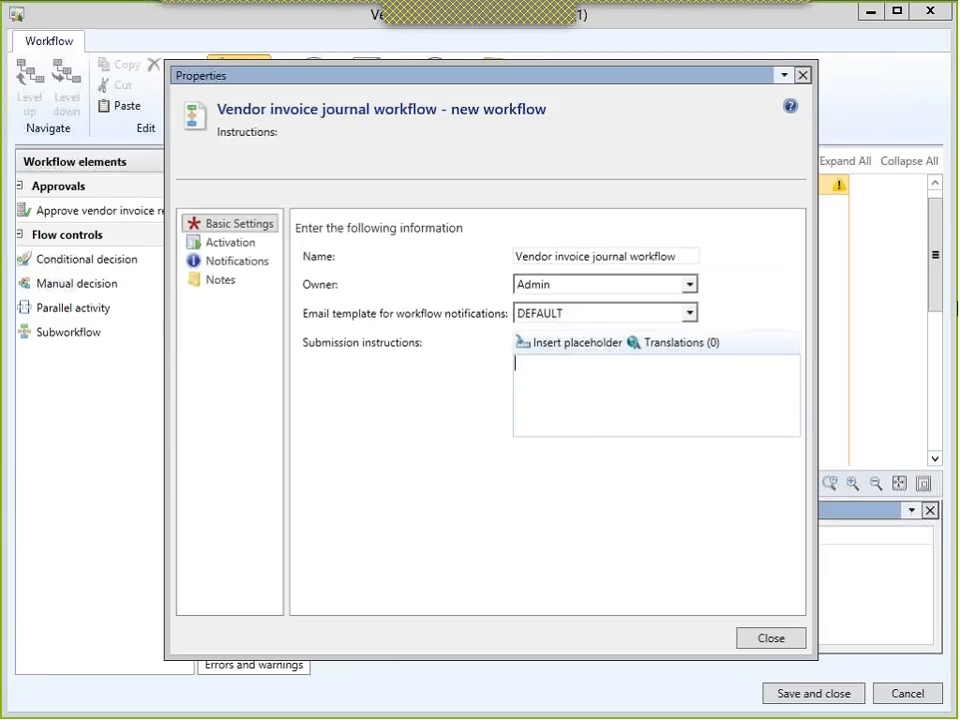
text(Submit for Invo)
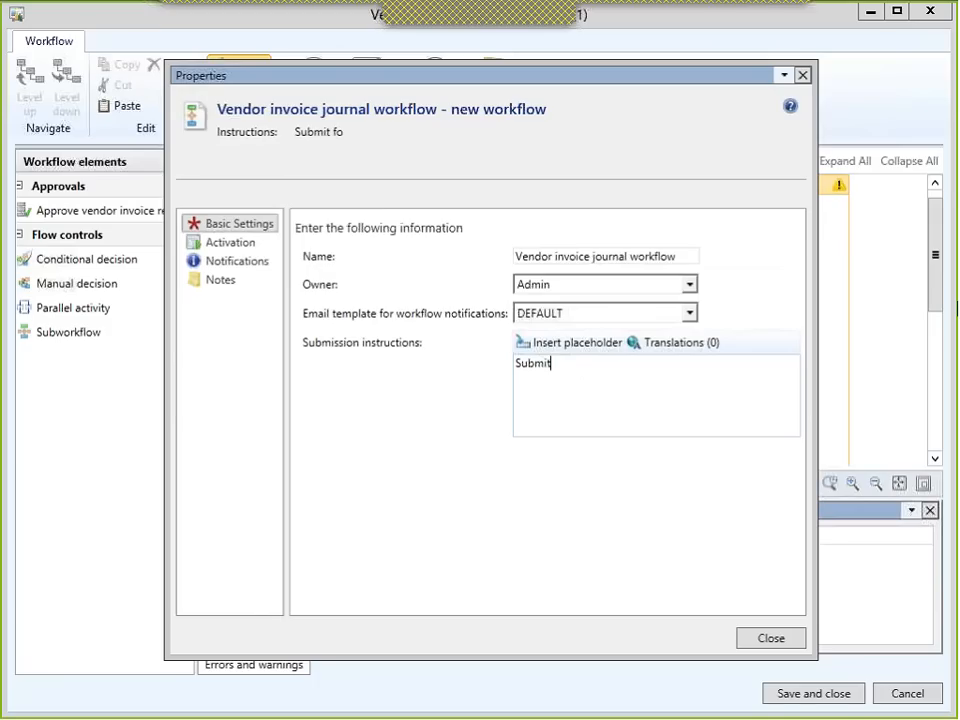
text(ice Approval)
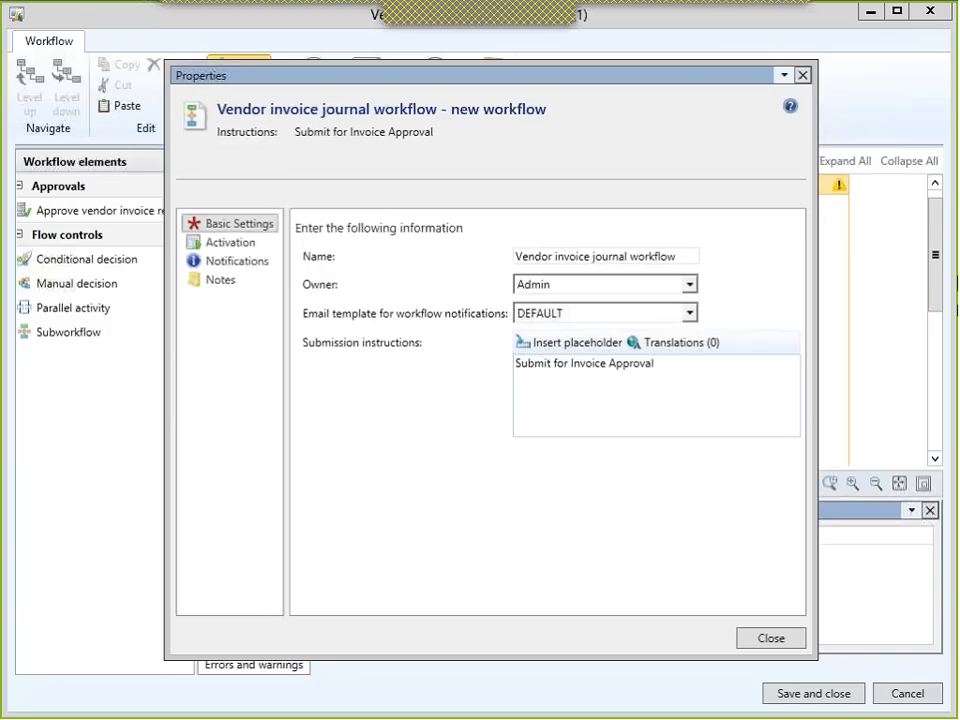
click(762, 640)
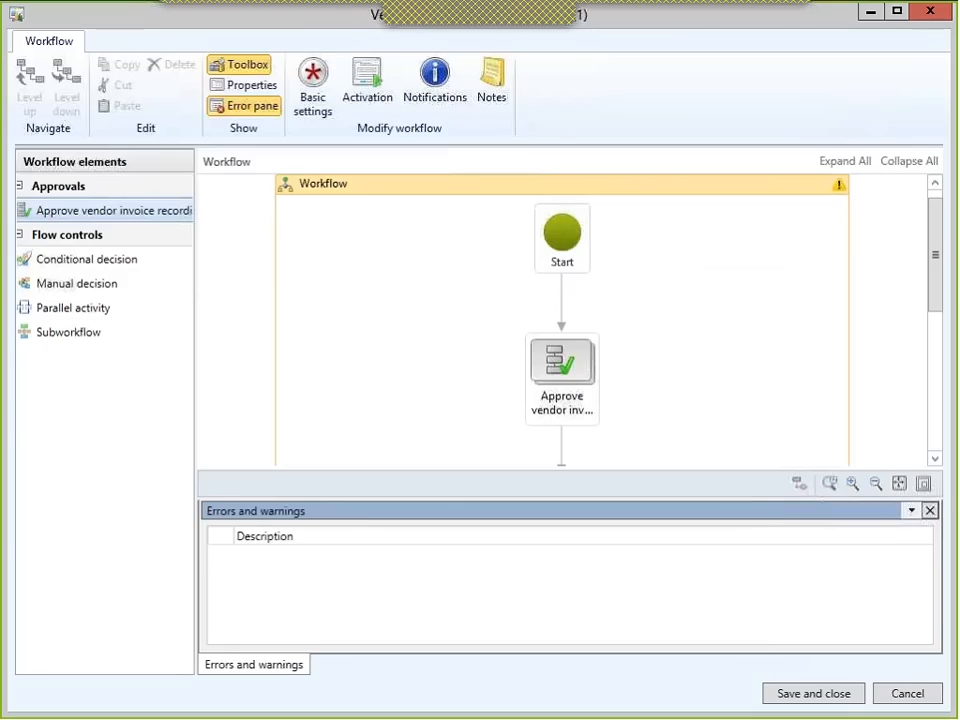
- Close the errors and warnings pane, then save the Vendor invoice journal workflow without version notes and activate the new version
drag(465, 499, 465, 516)
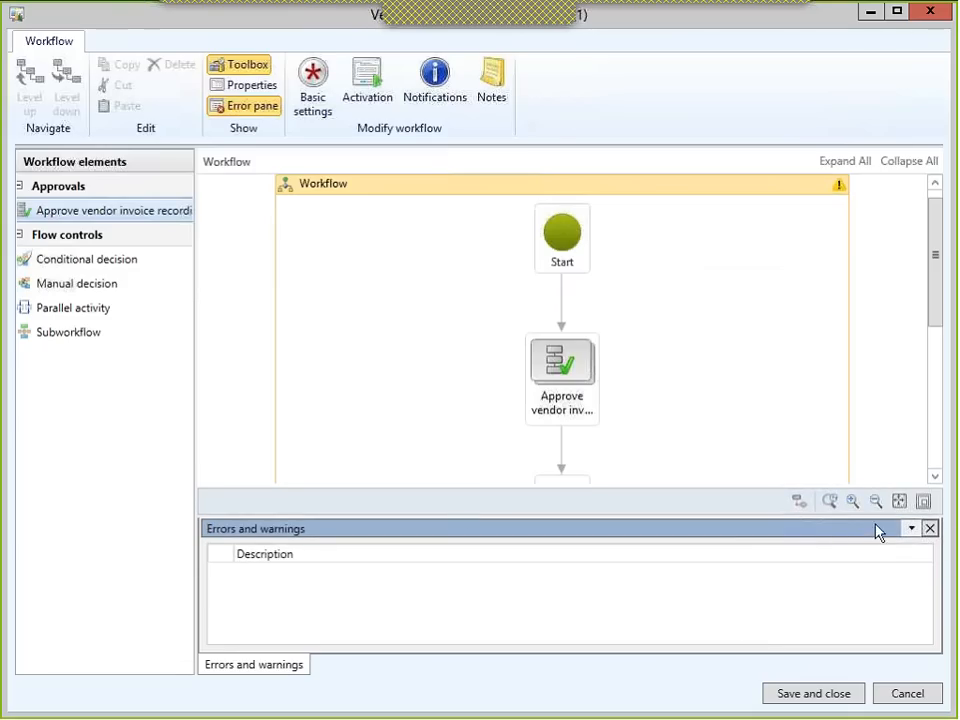
click(930, 528)
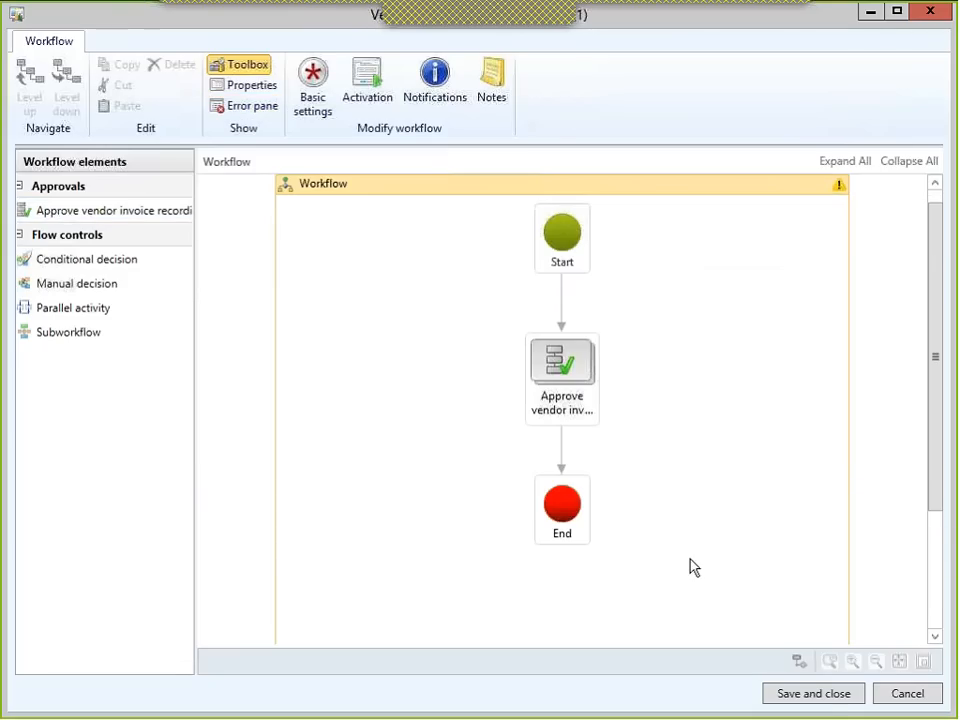
click(824, 702)
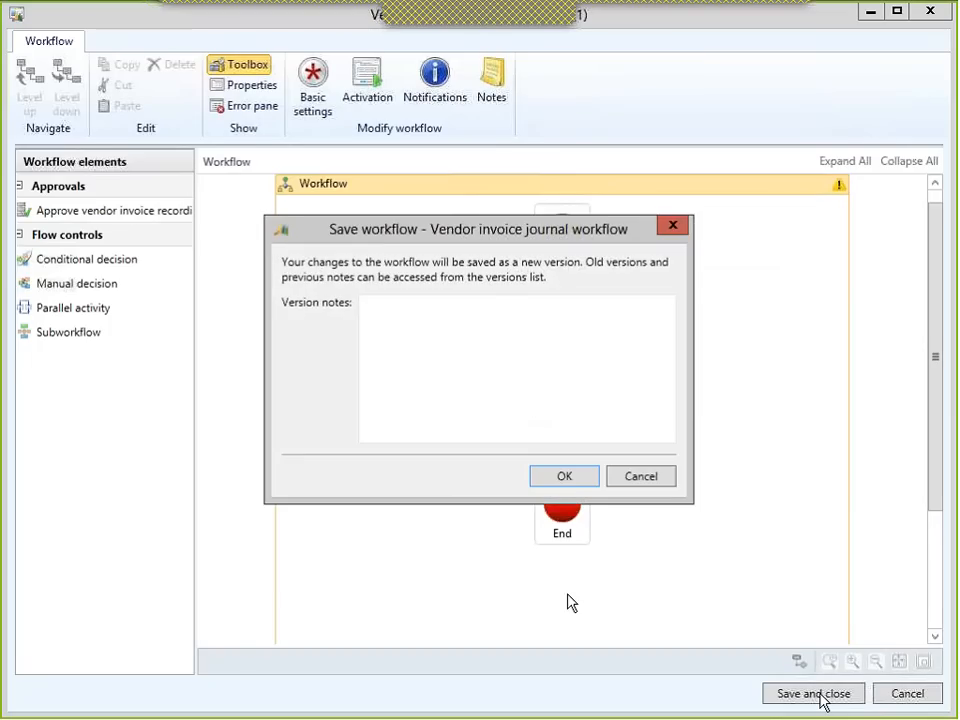
click(562, 478)
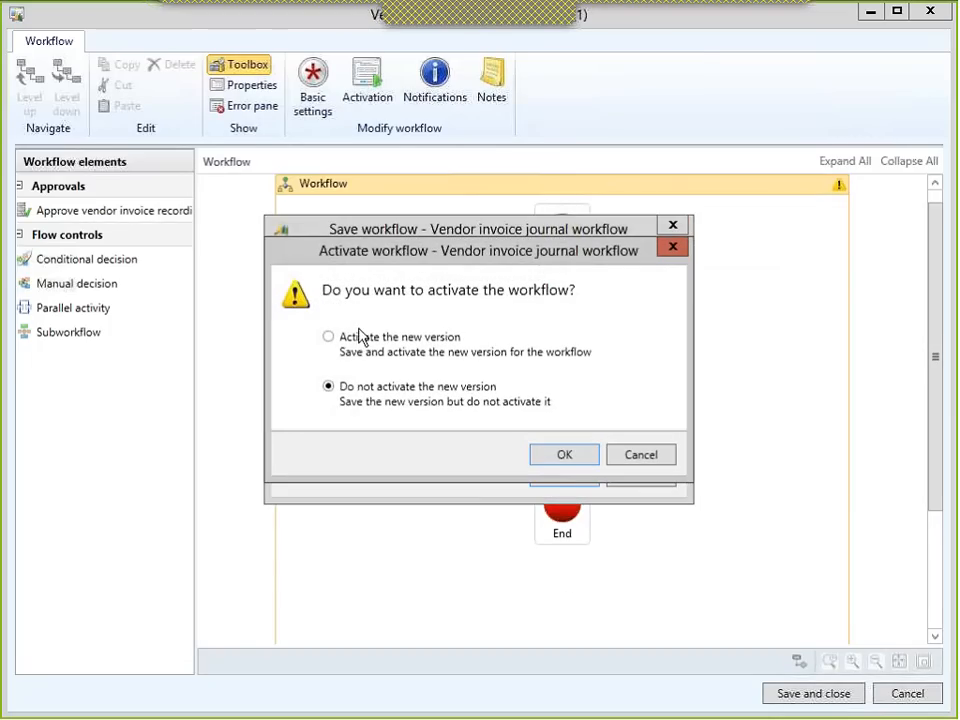
click(397, 350)
click(580, 460)
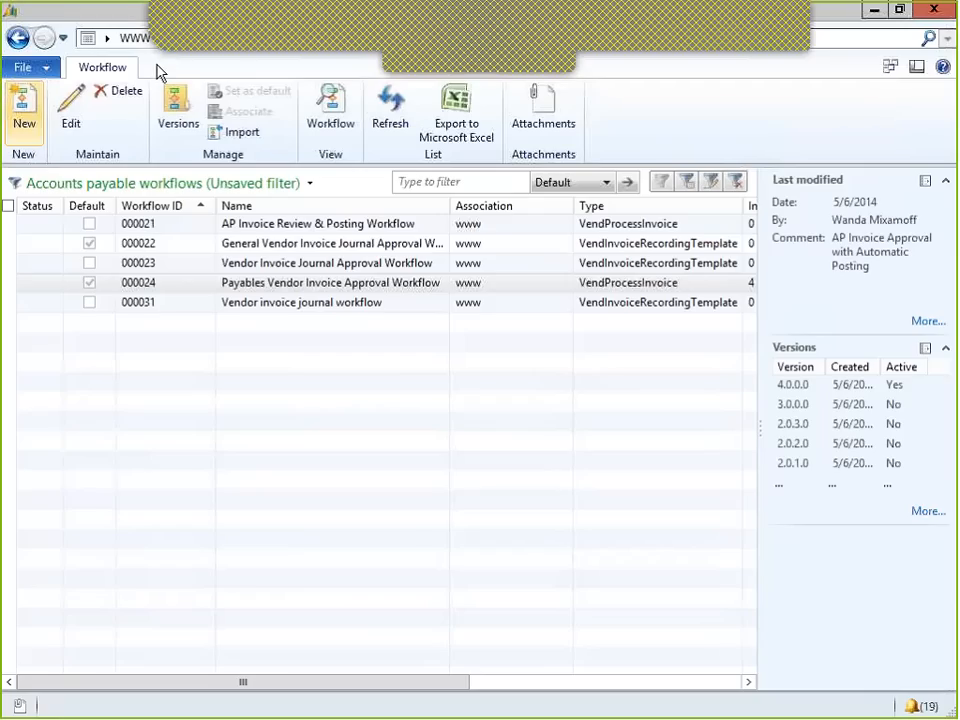
- In the General ledger journal names, enable approval workflow for the APINVOICE journal and assign it workflow 000031
click(163, 40)
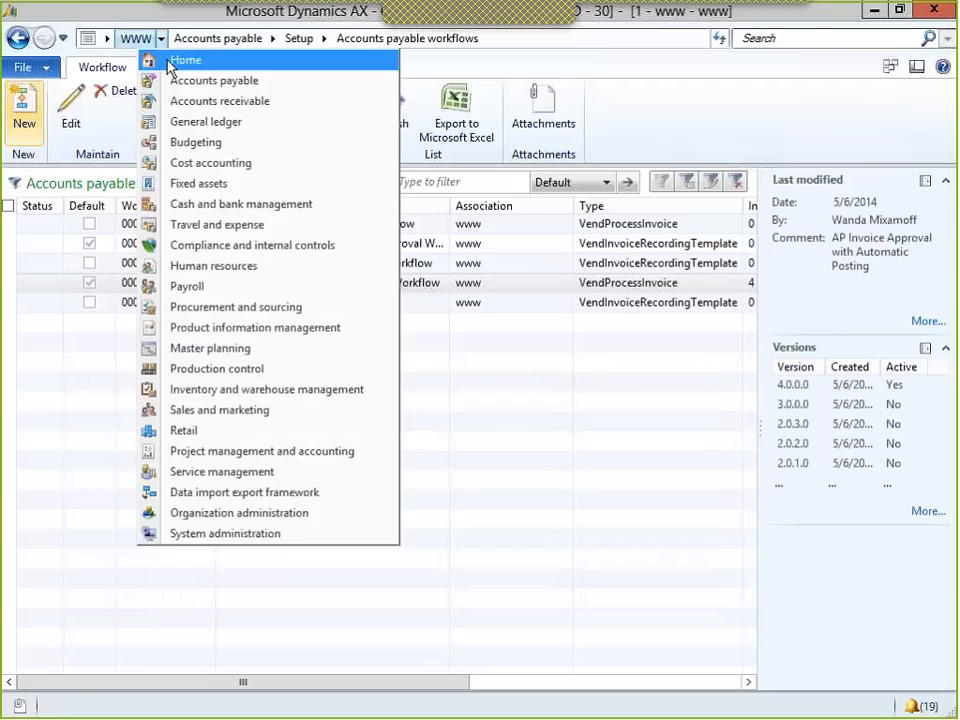
click(196, 121)
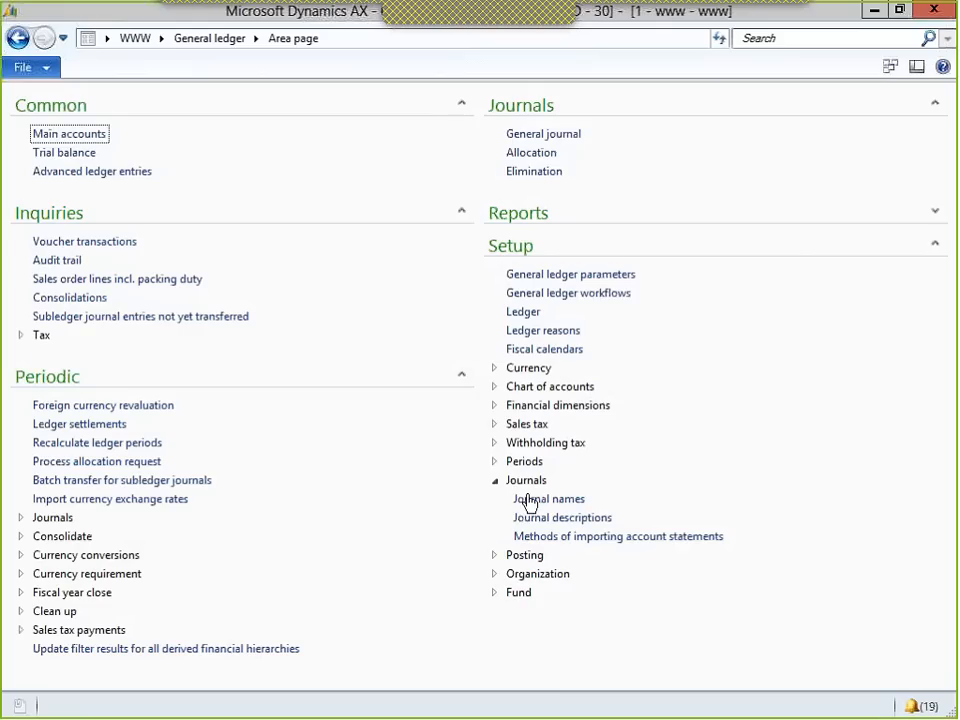
click(515, 498)
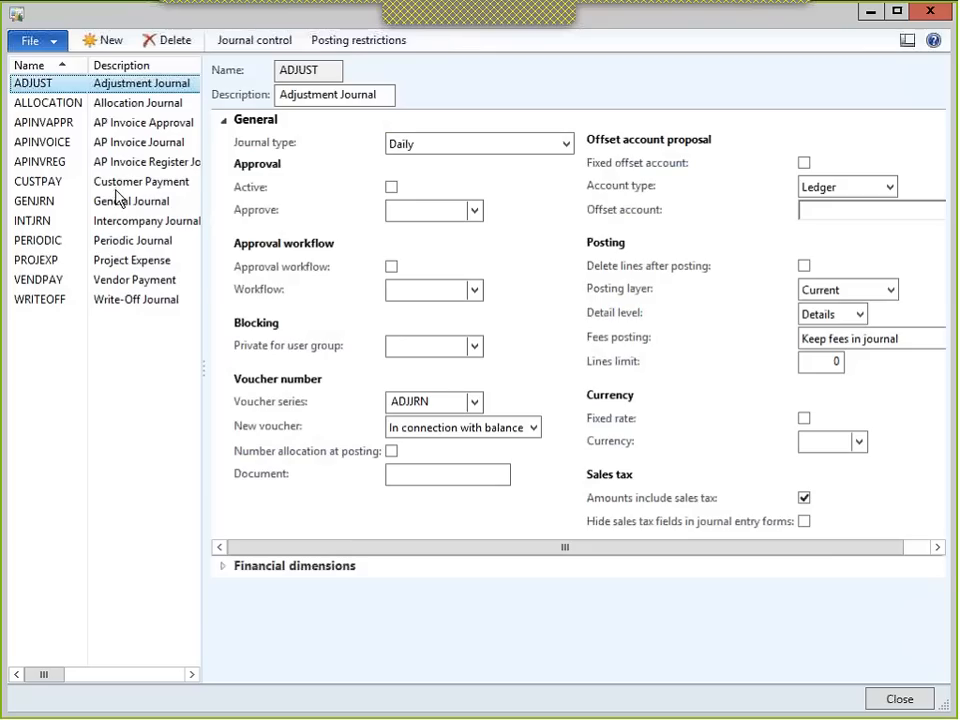
click(116, 150)
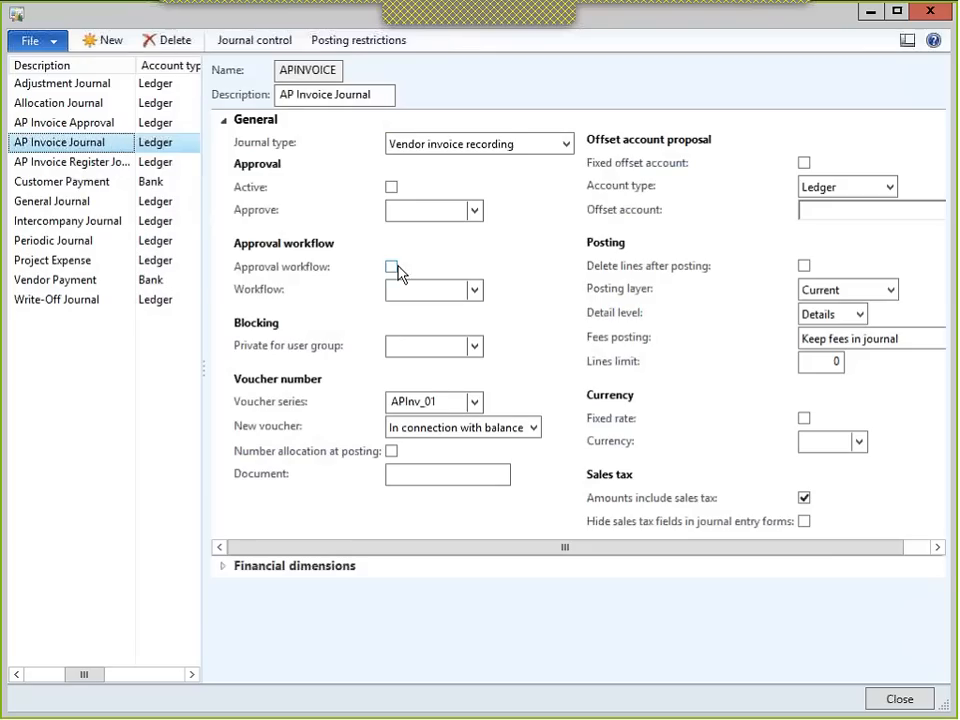
click(40, 675)
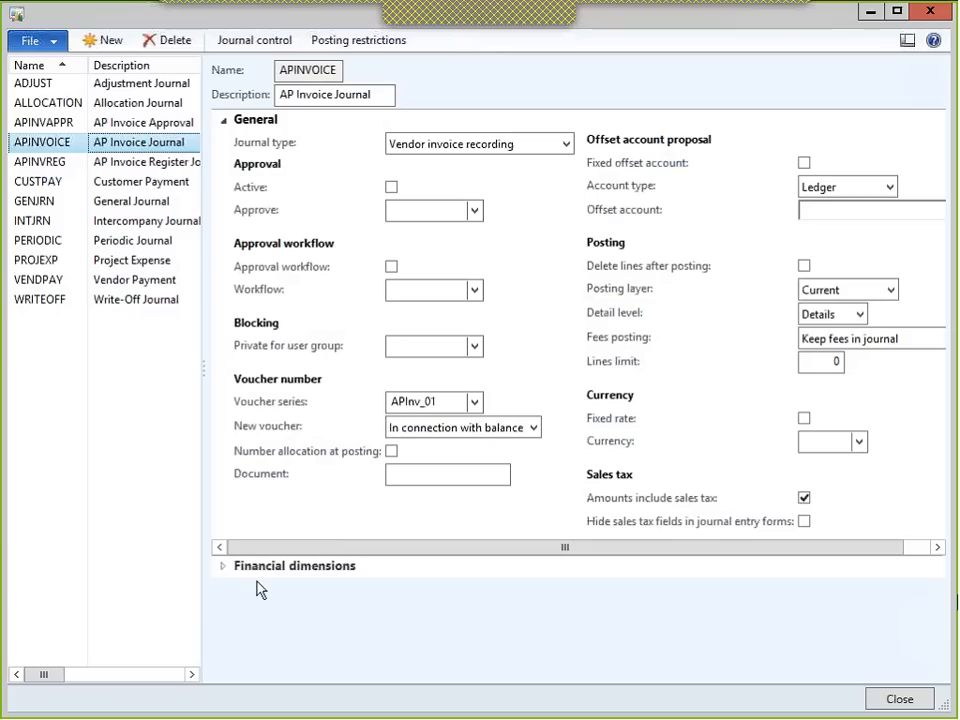
click(392, 267)
click(474, 290)
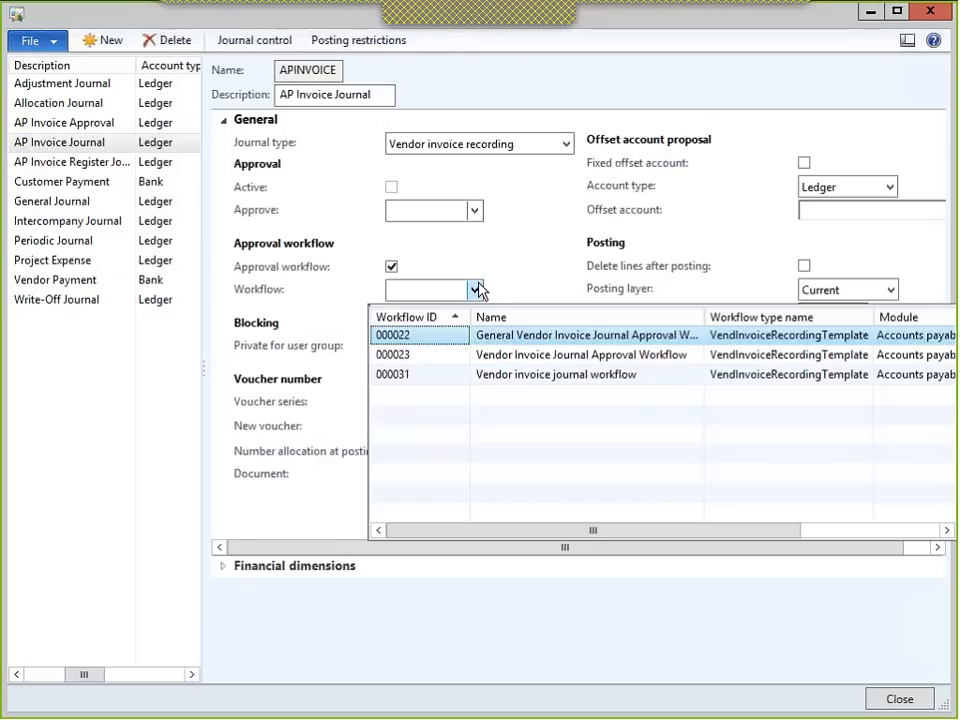
click(485, 375)
click(561, 439)
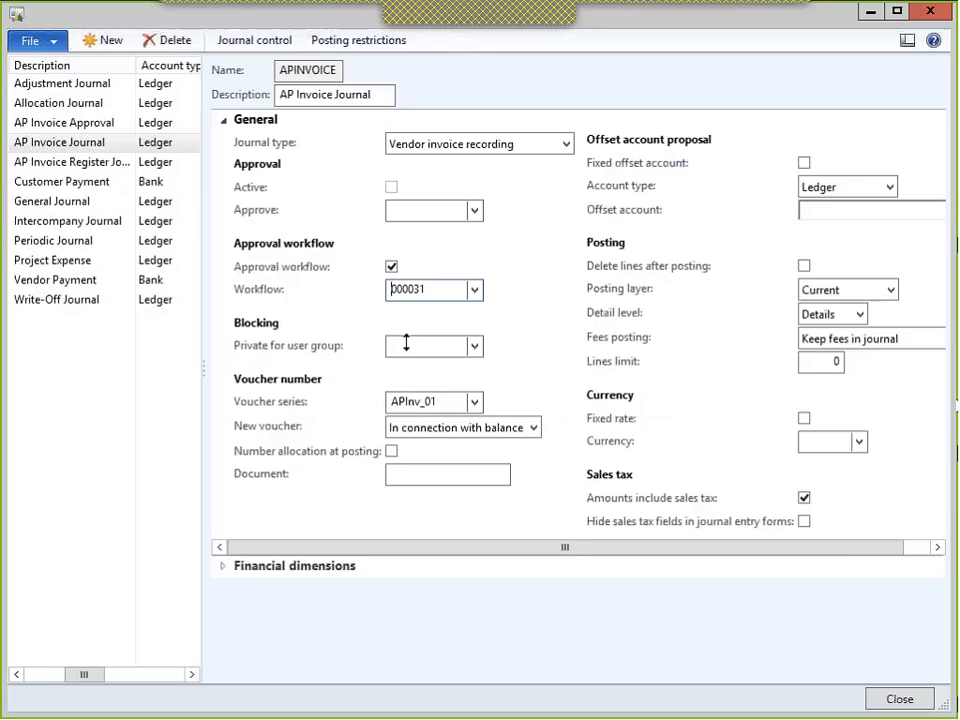
click(886, 700)
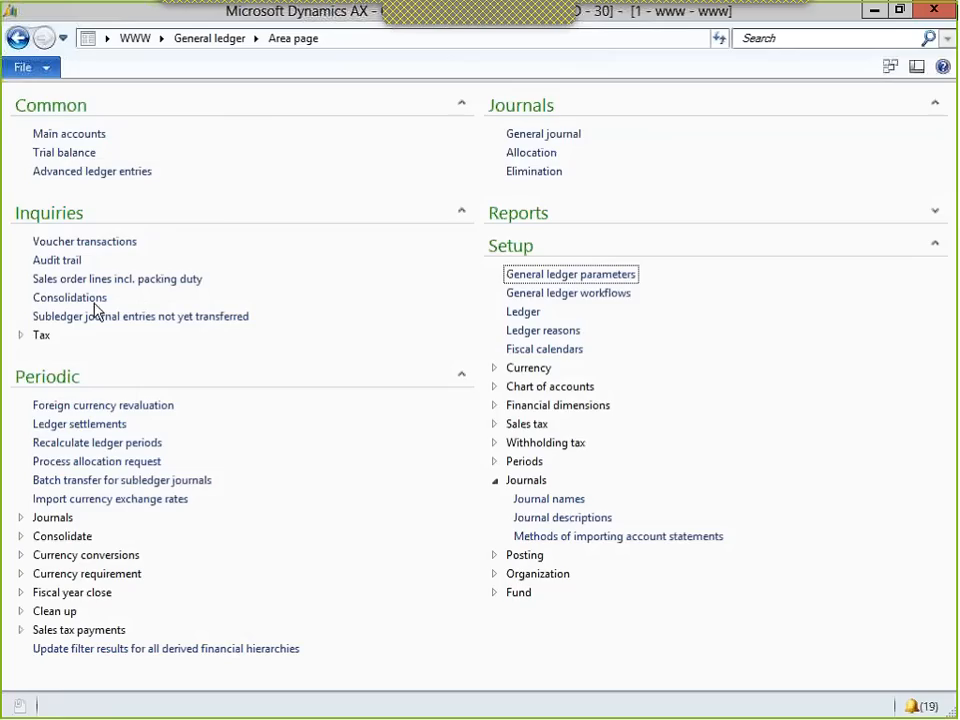
- Create a new Accounts payable invoice journal with the name APINVOICE and open its lines at the vendor account
click(163, 38)
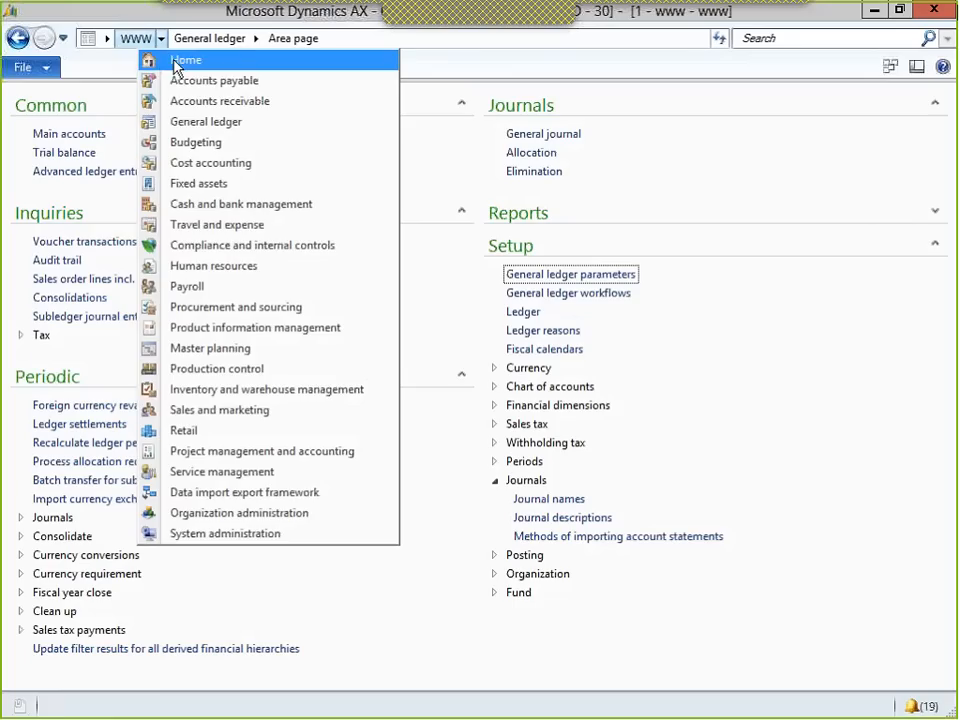
click(220, 80)
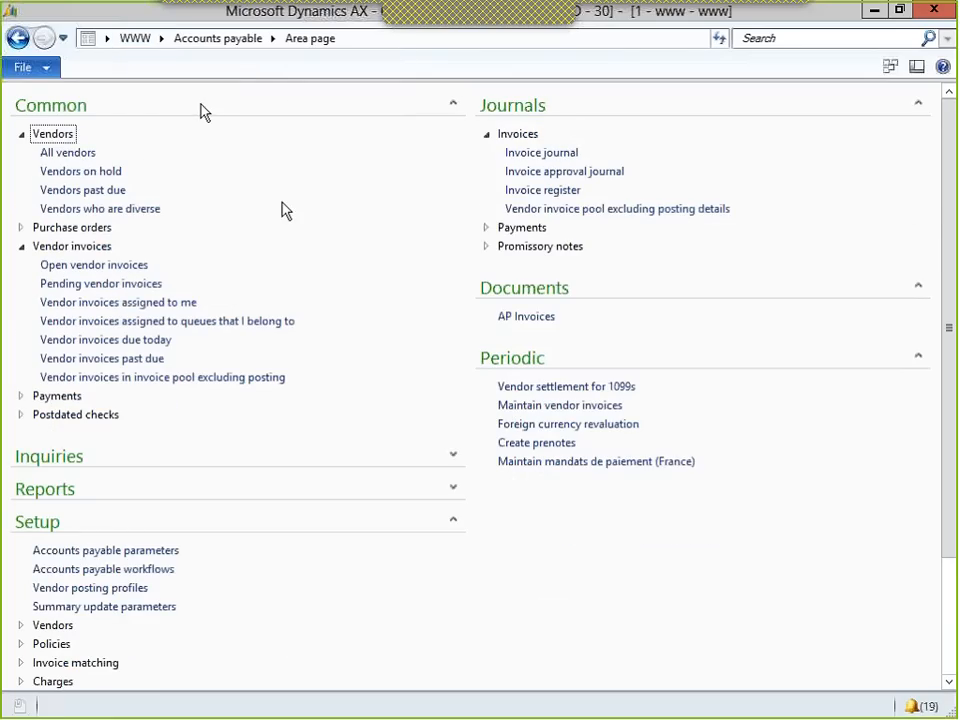
click(551, 156)
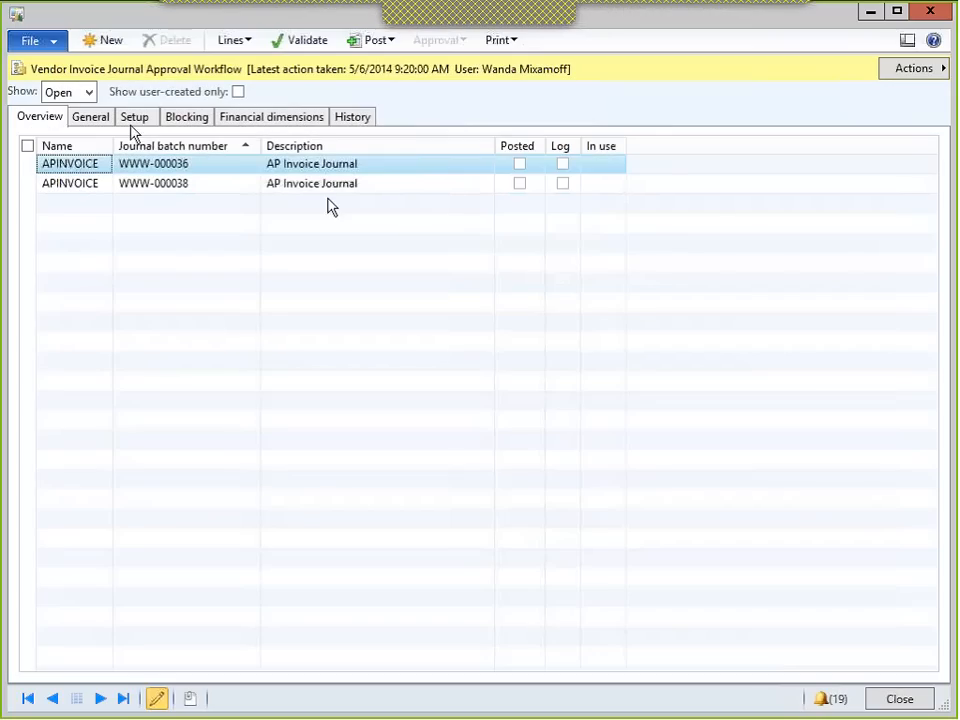
click(100, 41)
click(100, 163)
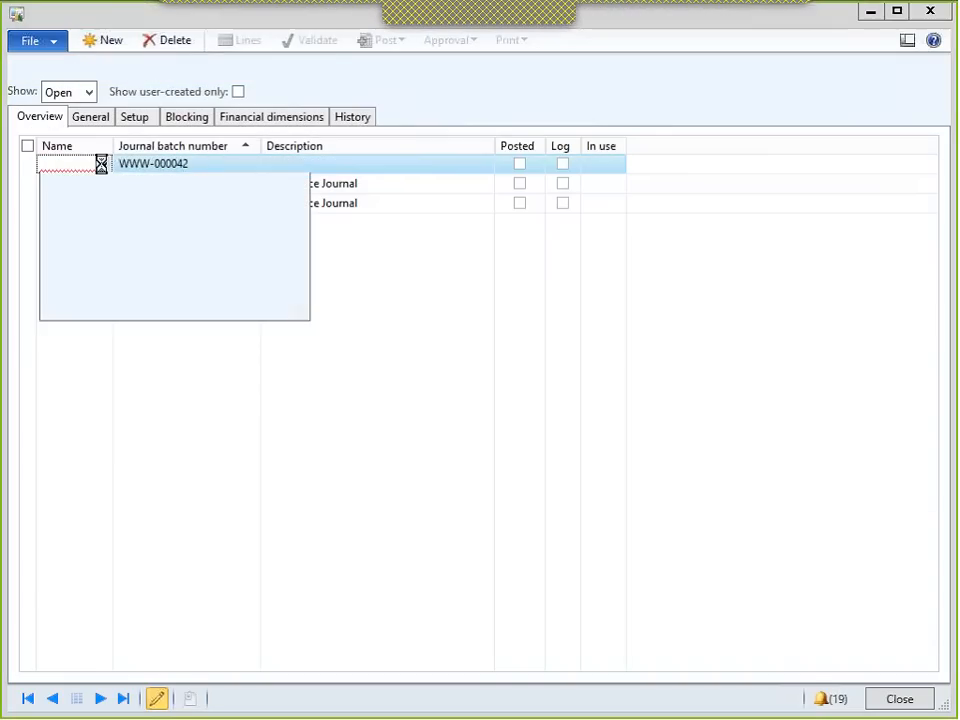
click(84, 205)
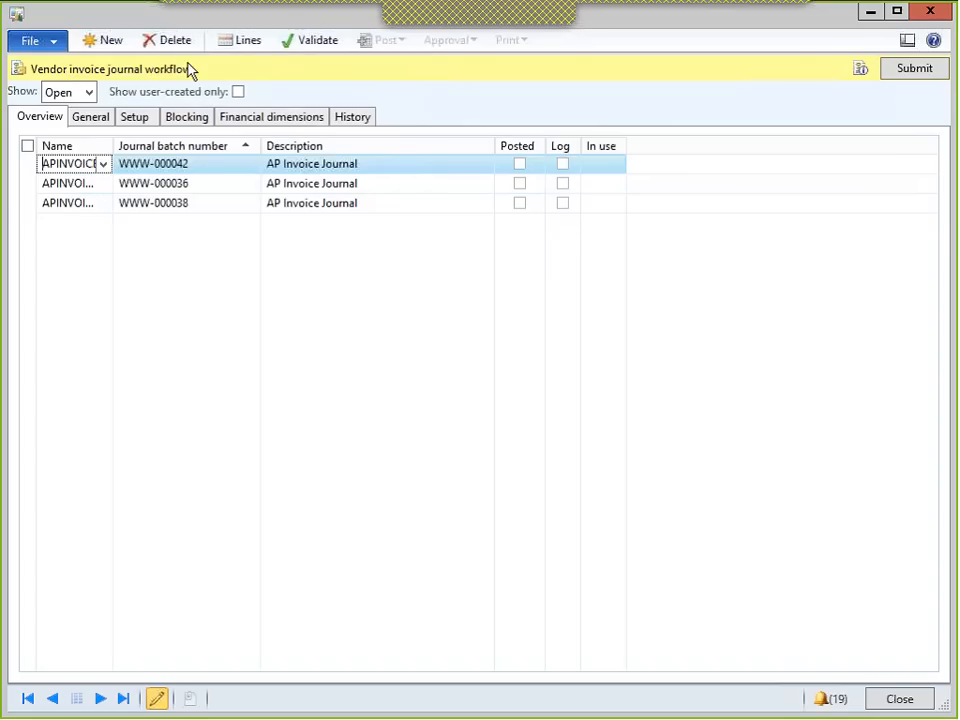
click(243, 42)
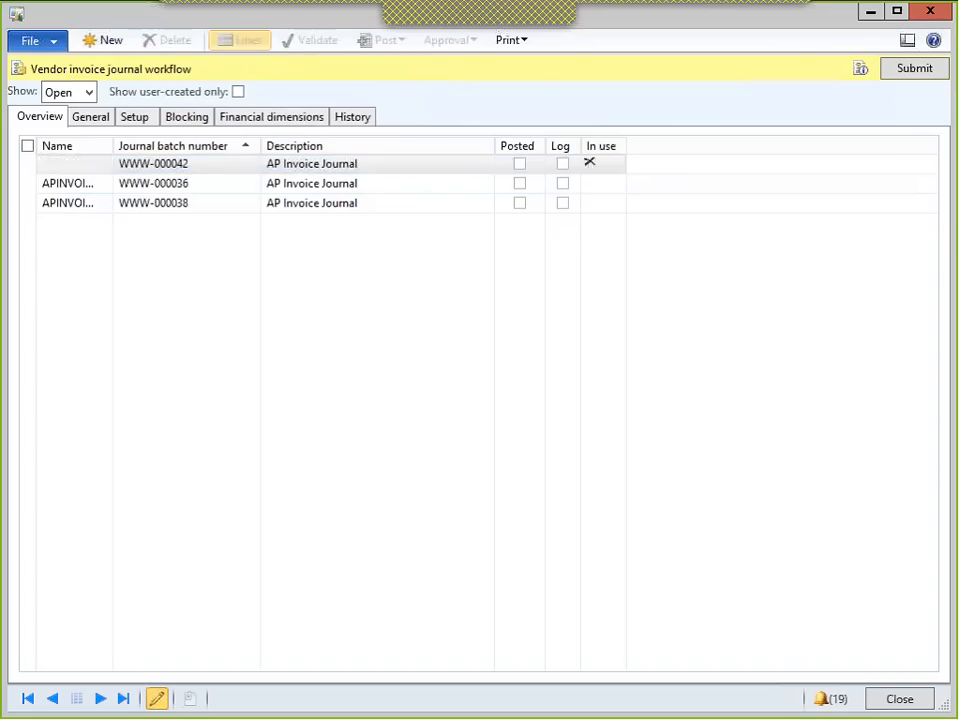
click(326, 190)
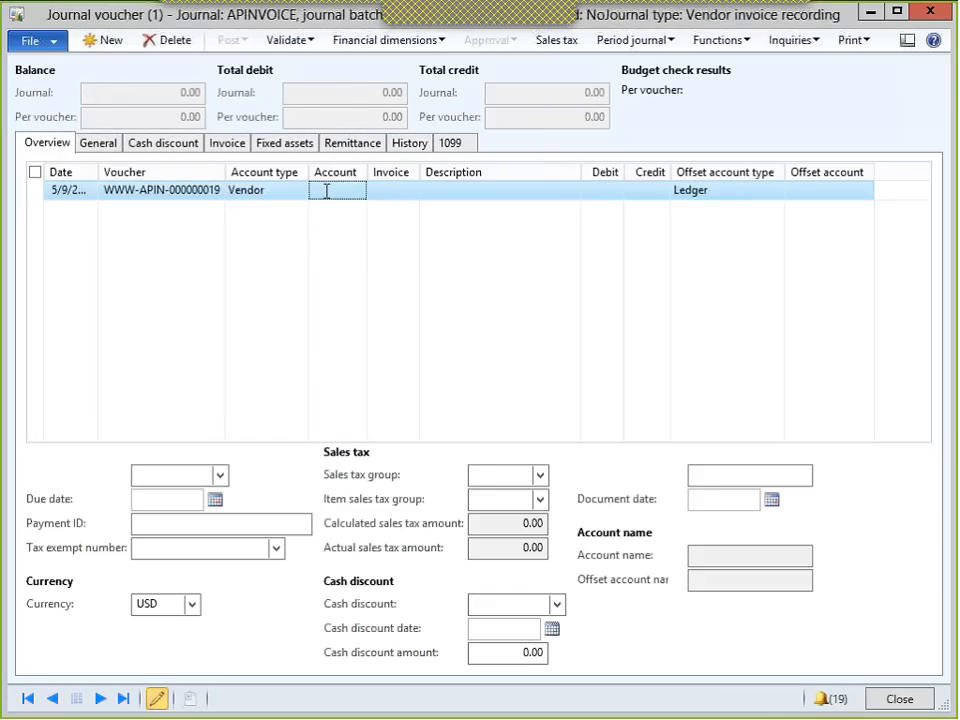
text(con)
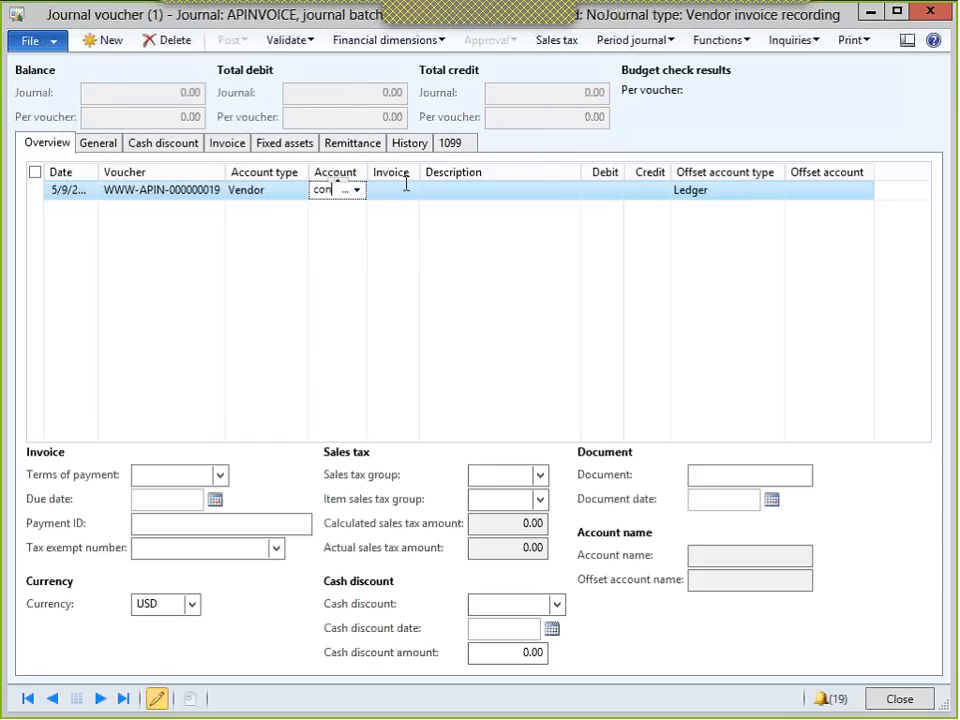
key(alt+Down)
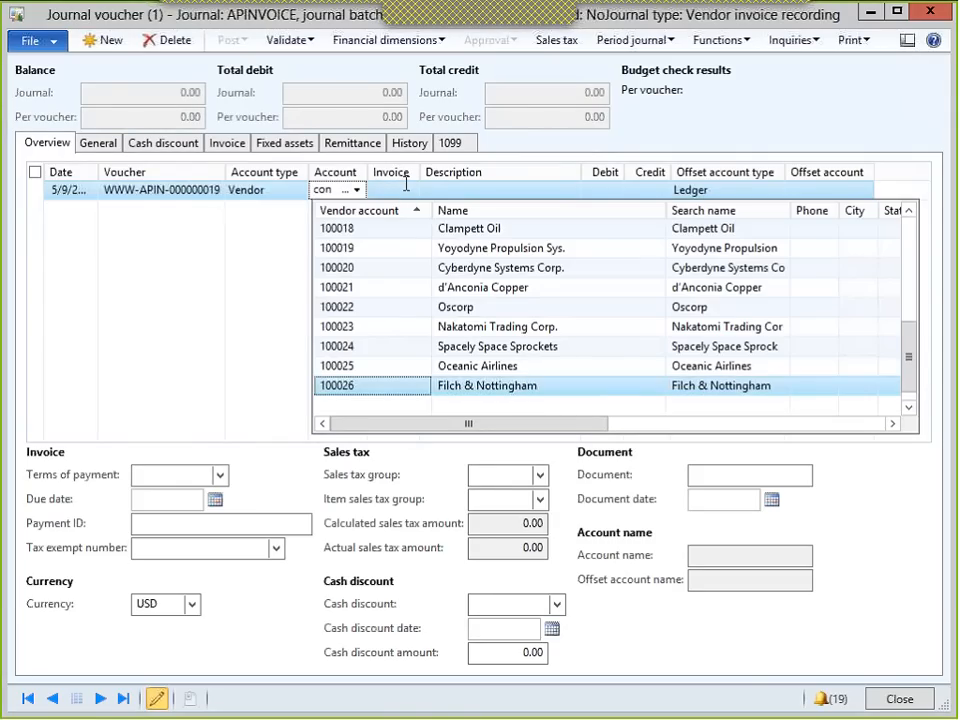
key(Escape)
key(BackSpace)
key(BackSpace)
key(BackSpace)
- Choose Frobozz Magic Co. from the vendor list as the account on the APINVOICE journal line
key(alt+Down)
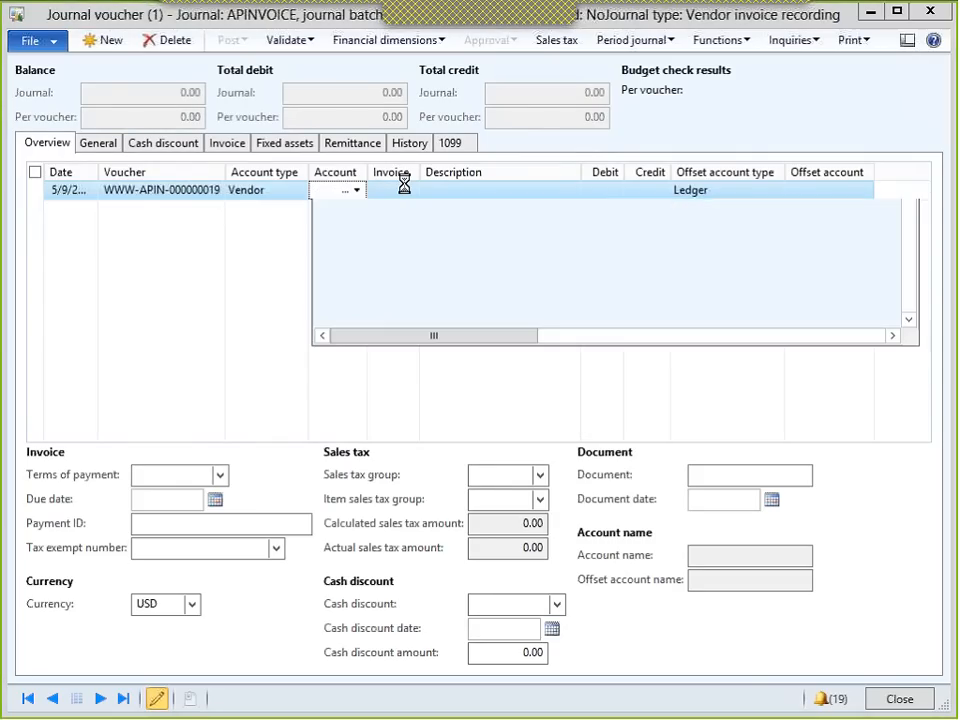
key(Down)
key(Down)
key(Down)
key(Down)
key(Down)
key(Down)
key(Down)
key(Down)
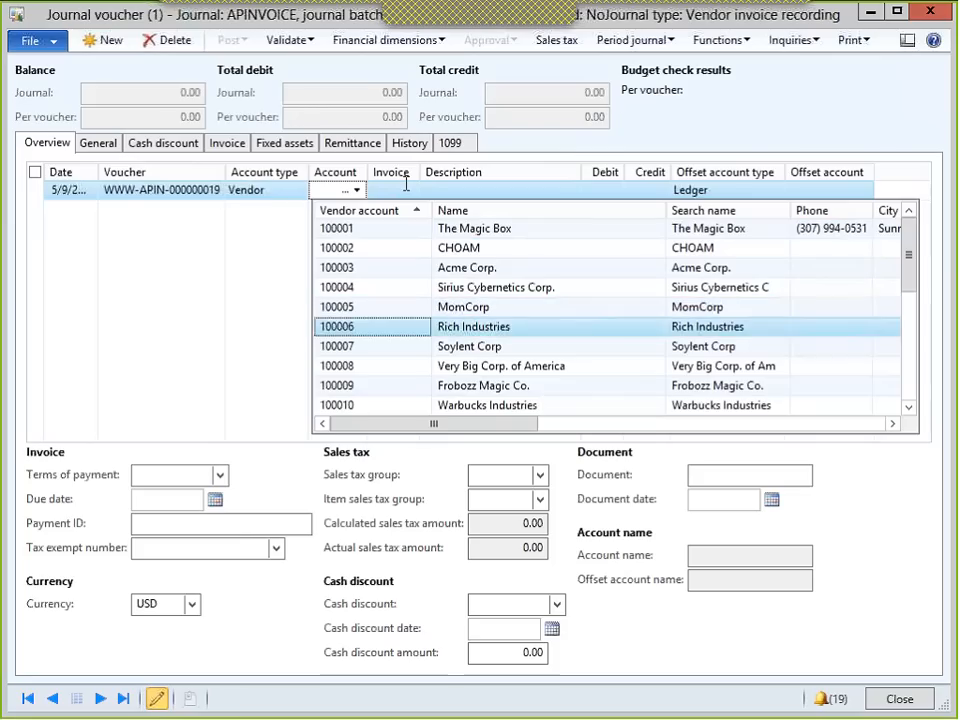
key(Return)
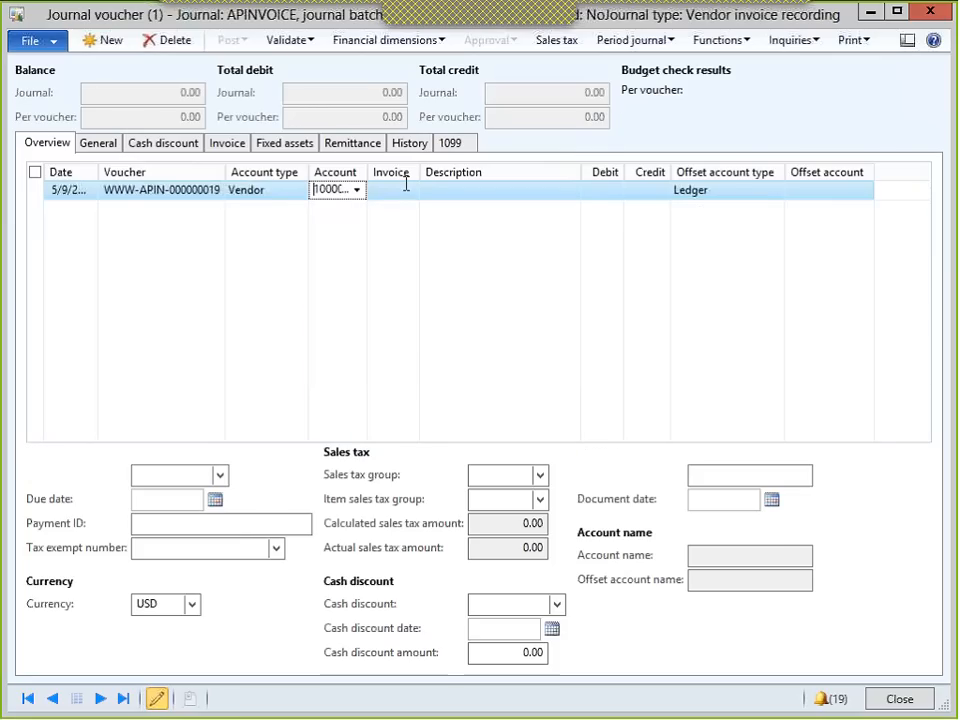
- Enter invoice number 5679 and the description "Consulting Invoice" on the vendor's journal line
key(Tab)
text(5679)
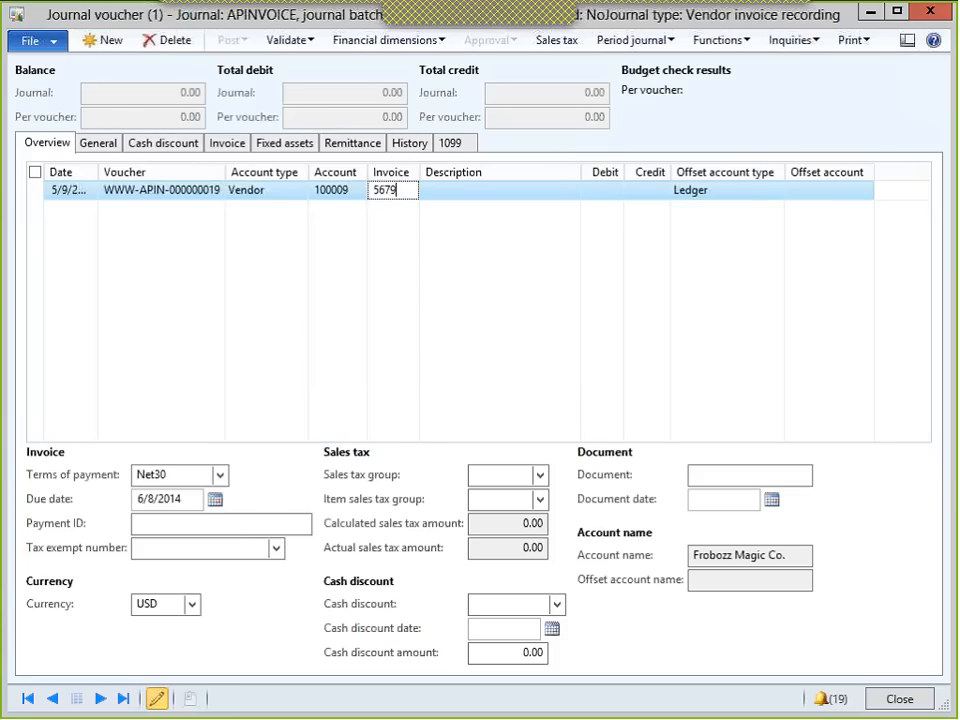
key(Tab)
text(Con)
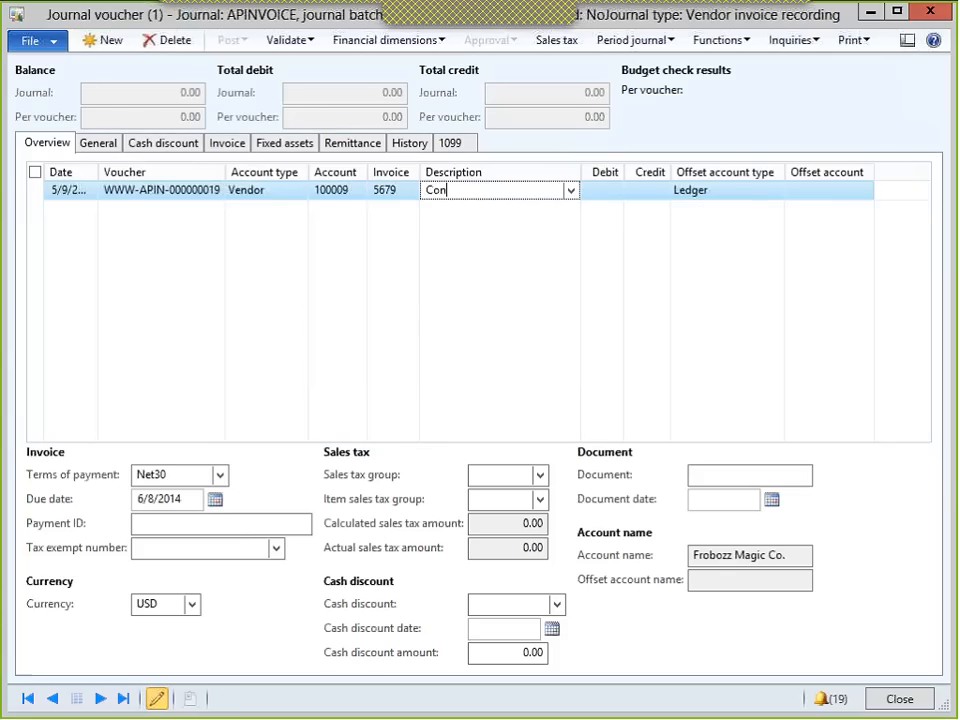
text(sulting Invcoice)
key(BackSpace)
key(BackSpace)
key(BackSpace)
key(BackSpace)
key(BackSpace)
text(oice)
key(Tab)
key(Tab)
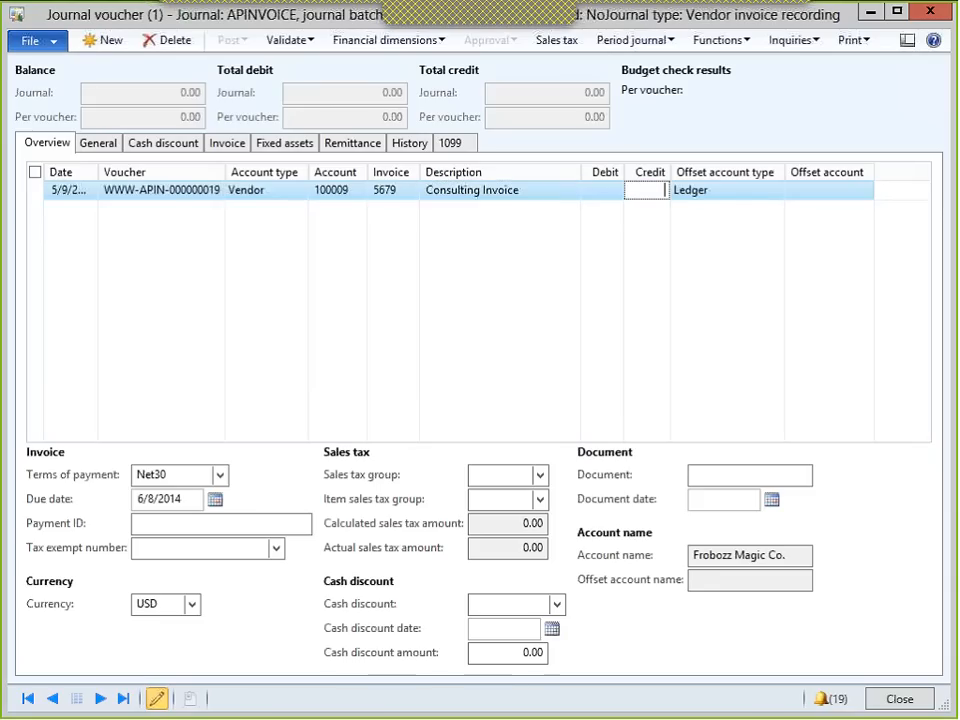
- Enter a credit amount of 125.00 on the Consulting Invoice line and close the journal voucher
text(125)
key(Tab)
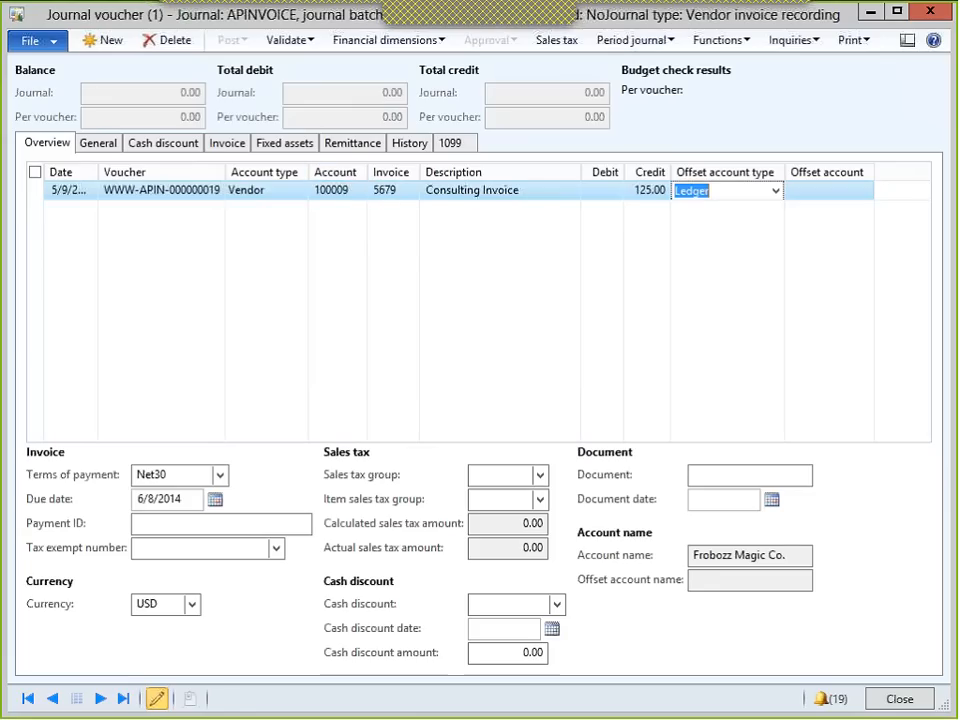
click(273, 42)
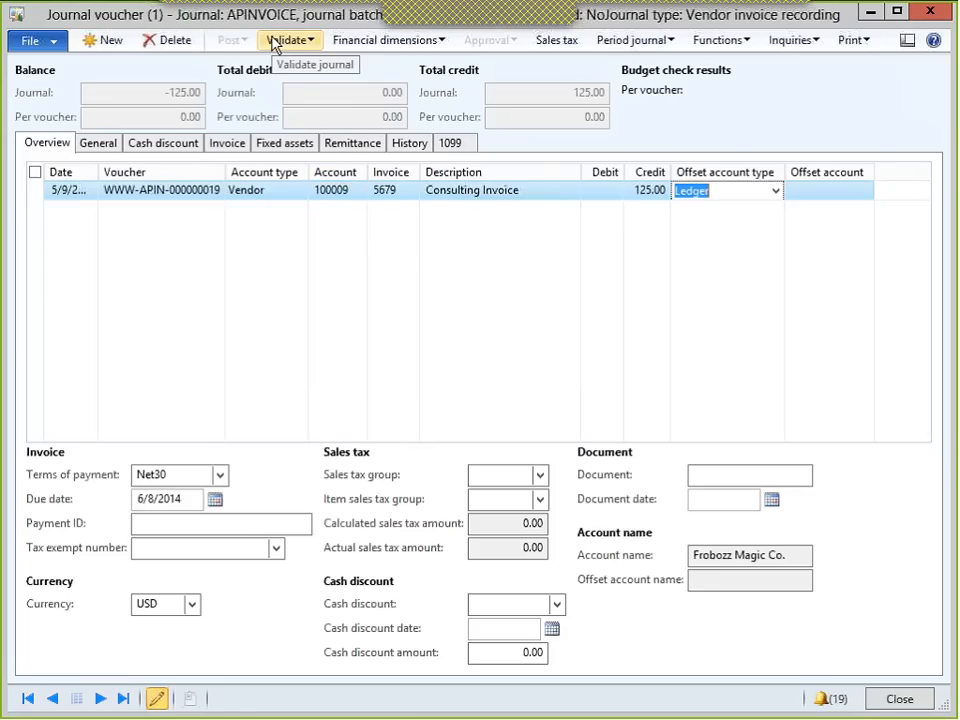
click(897, 699)
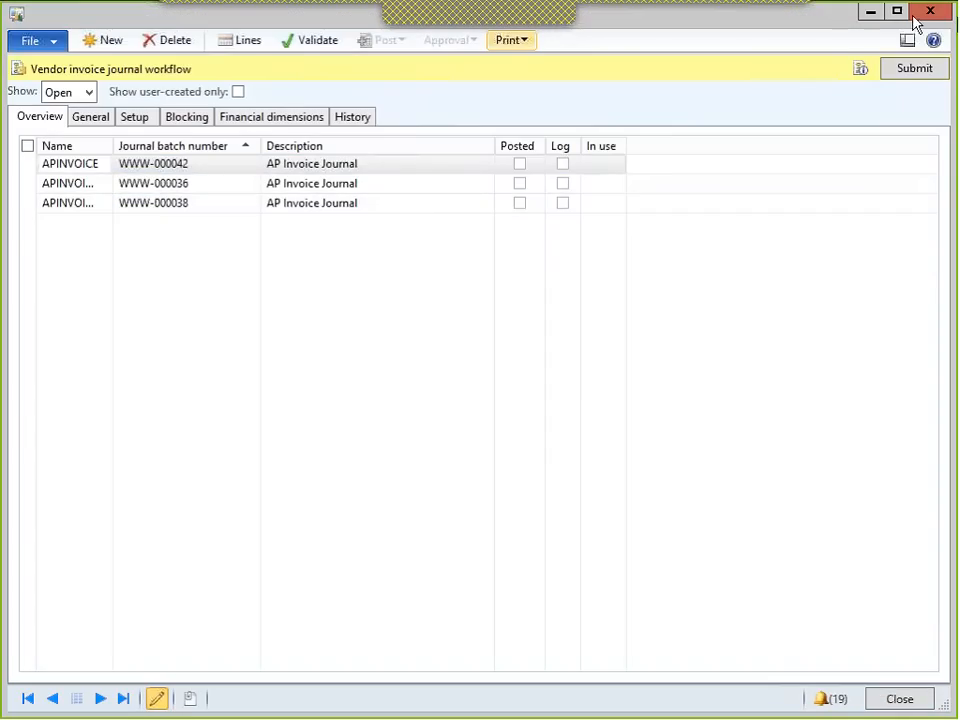
- Submit the APINVOICE journal WWW-000042 to the vendor invoice journal workflow with the comment "Please approve"
click(914, 70)
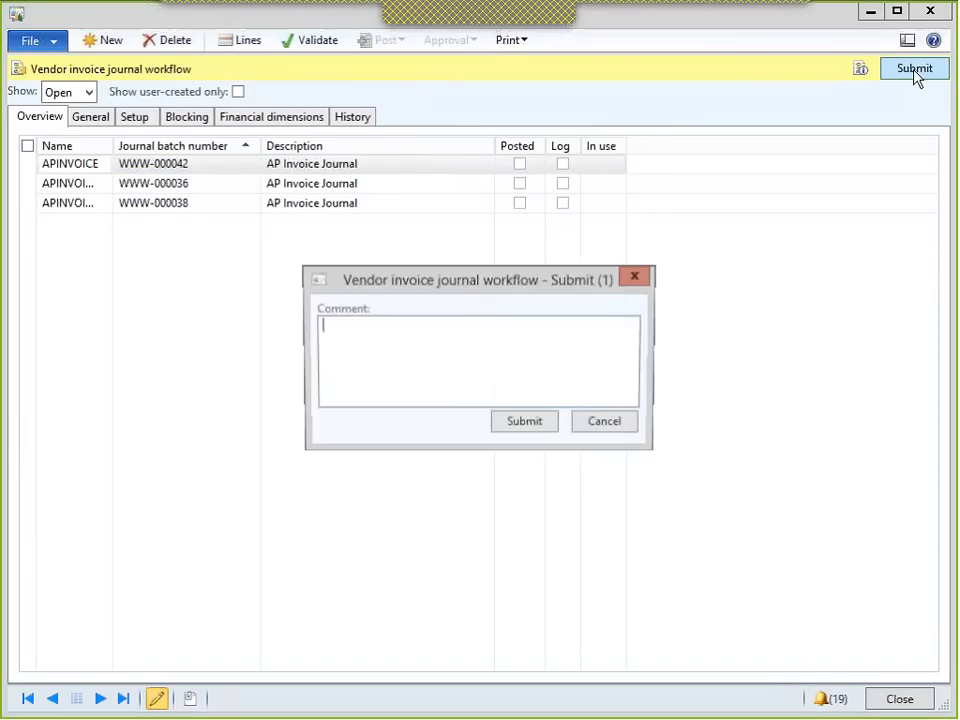
text(Pl)
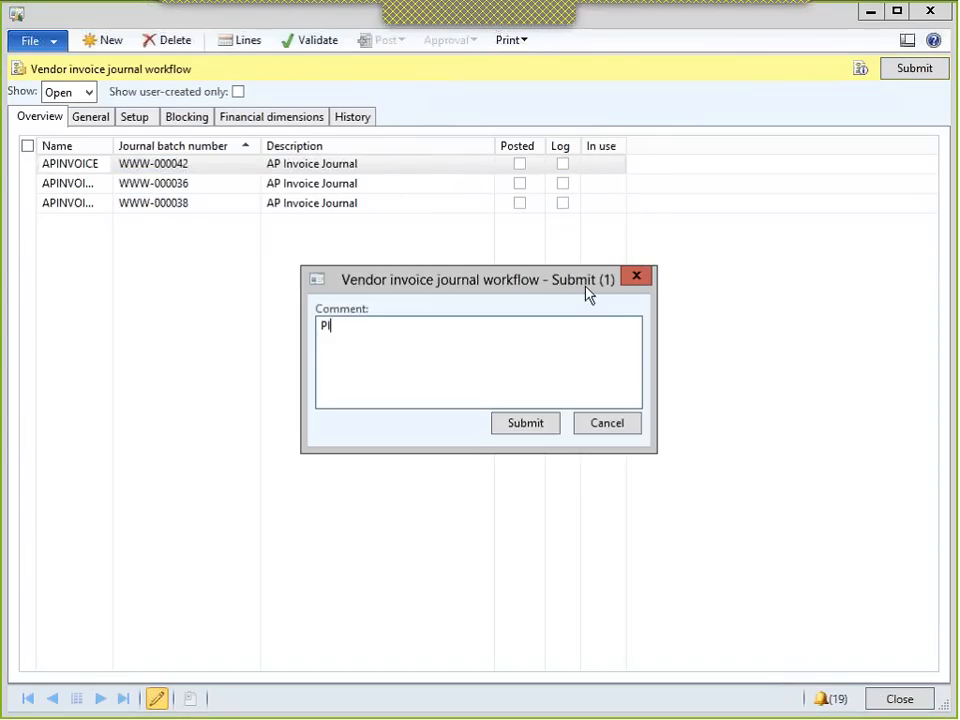
text(ease aop)
key(BackSpace)
key(BackSpace)
text(pprove)
click(523, 428)
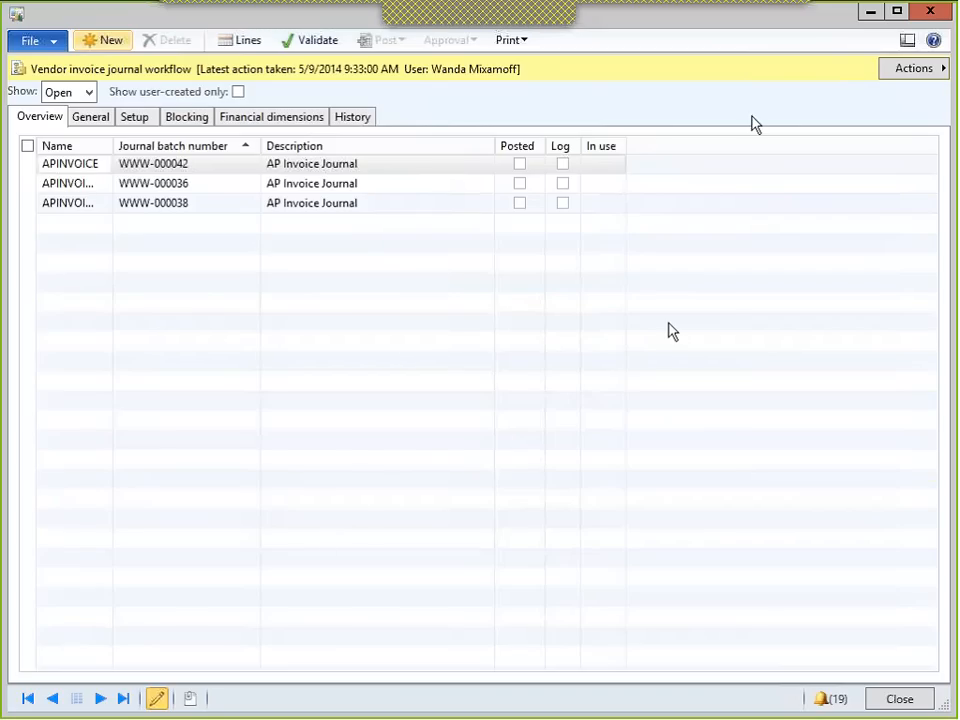
- View the submitted journal's workflow history, checking the assigned users and the tracking details
click(921, 68)
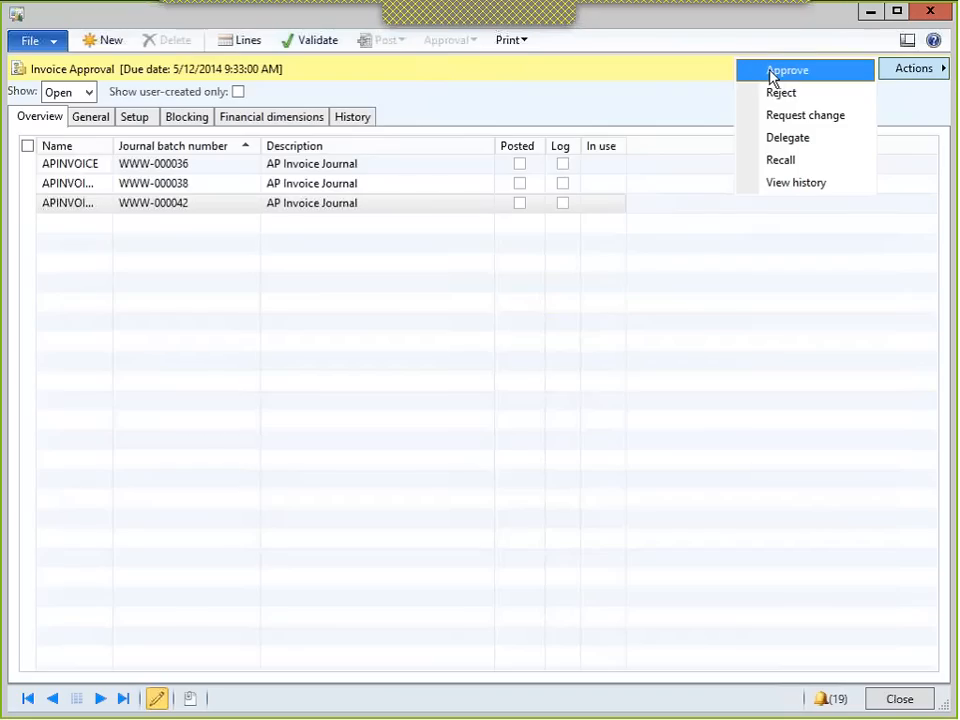
click(782, 187)
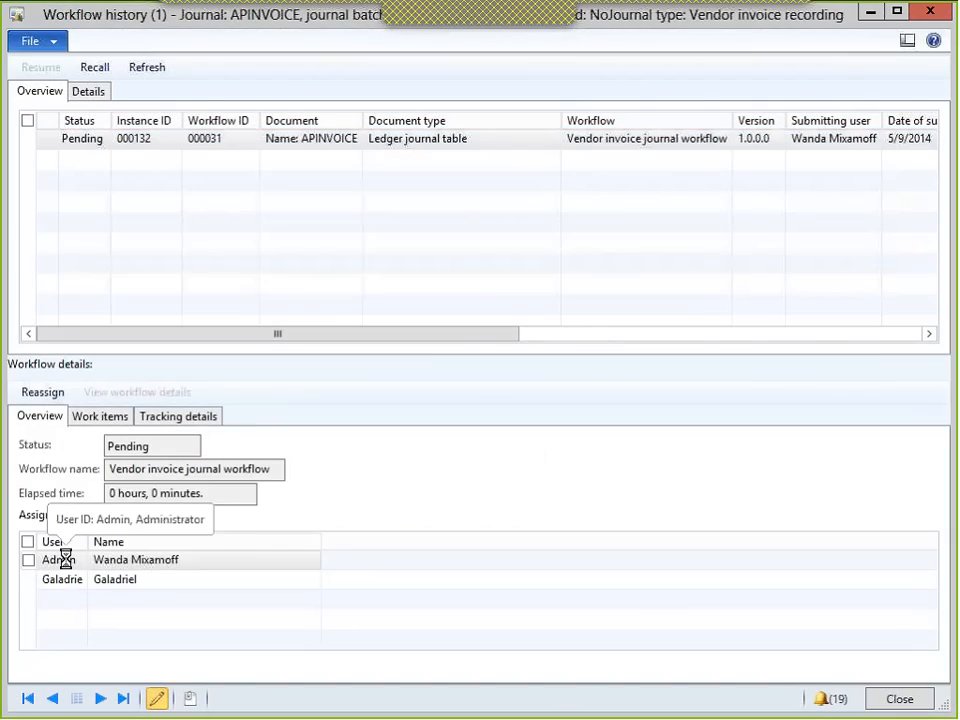
click(178, 416)
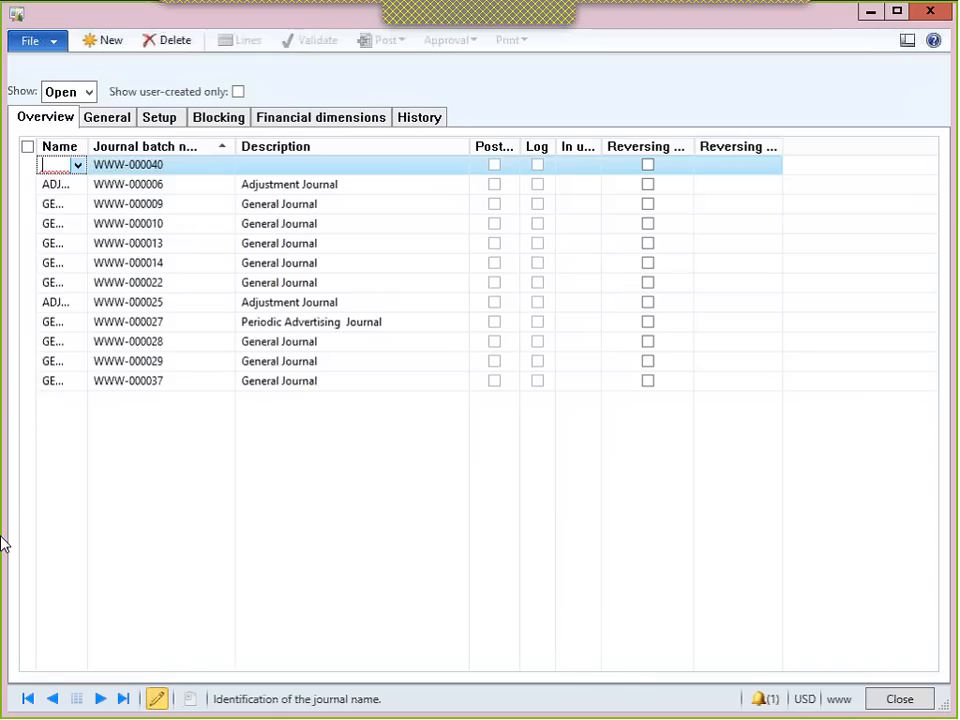
- In the approver's session, go to the origin of the Invoice Approval notification and start approving journal WWW-000042
click(755, 697)
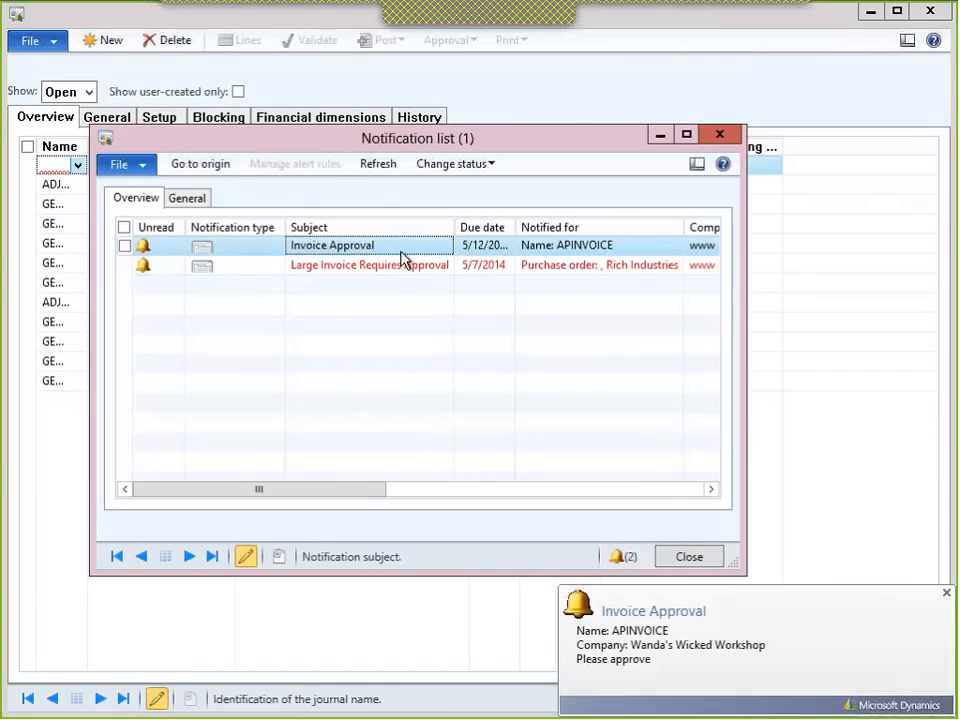
click(210, 165)
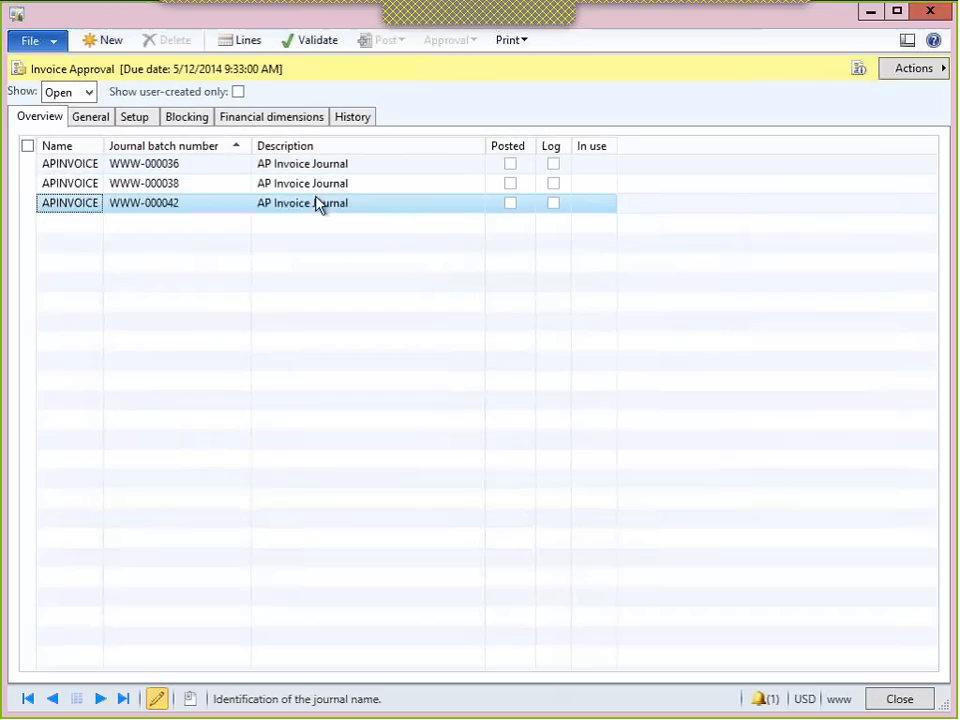
click(232, 203)
click(914, 70)
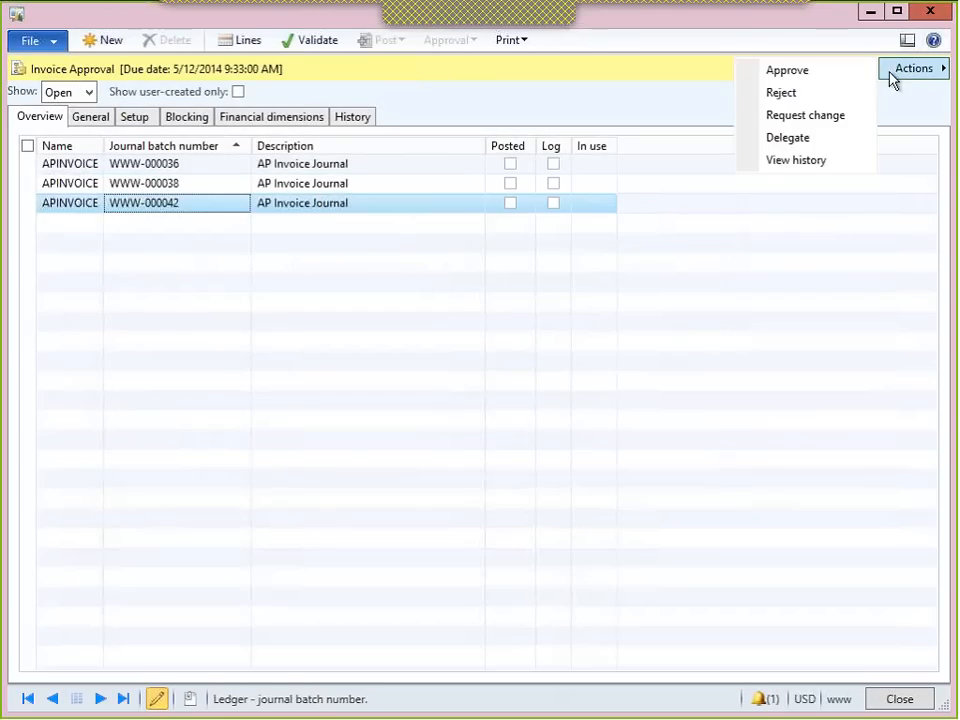
click(806, 71)
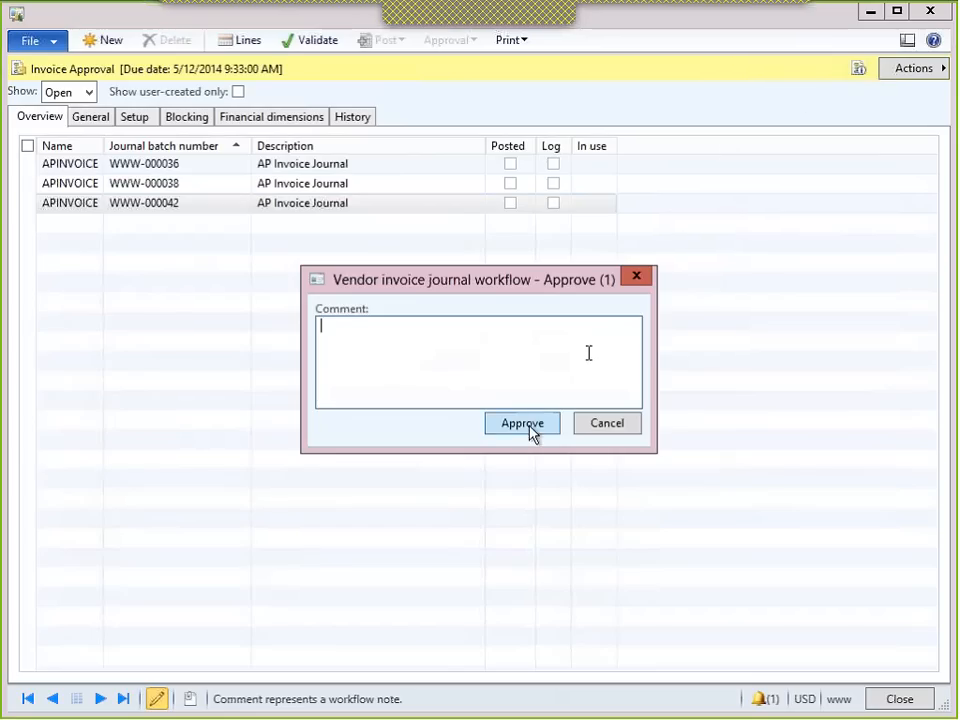
- Approve the AP invoice journal WWW-000042 in its vendor invoice journal workflow without a comment, and close the journal window
click(520, 424)
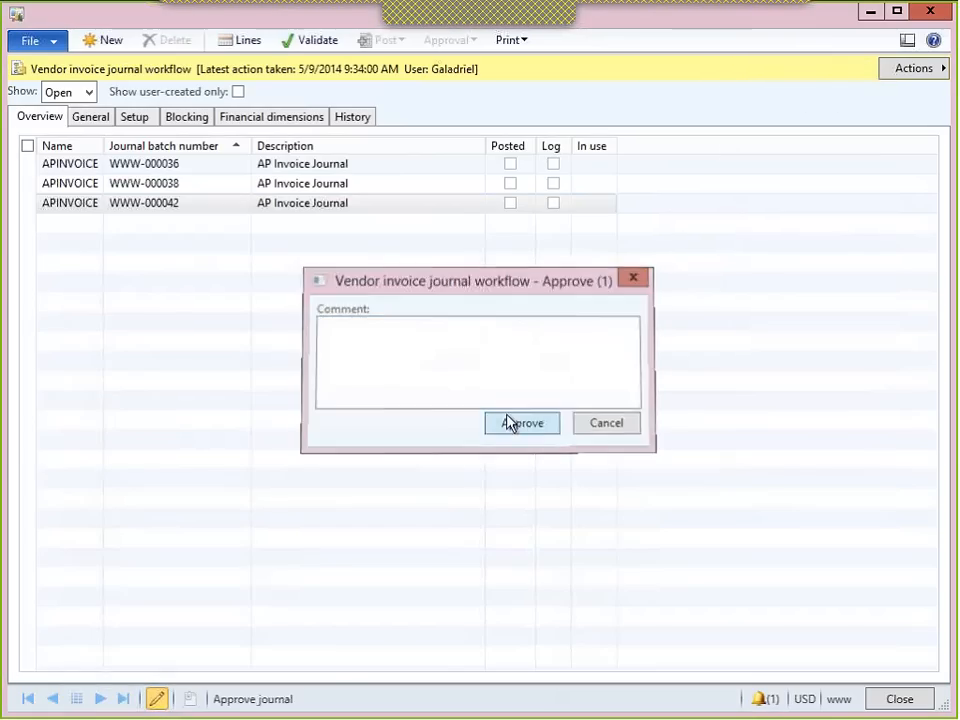
click(929, 11)
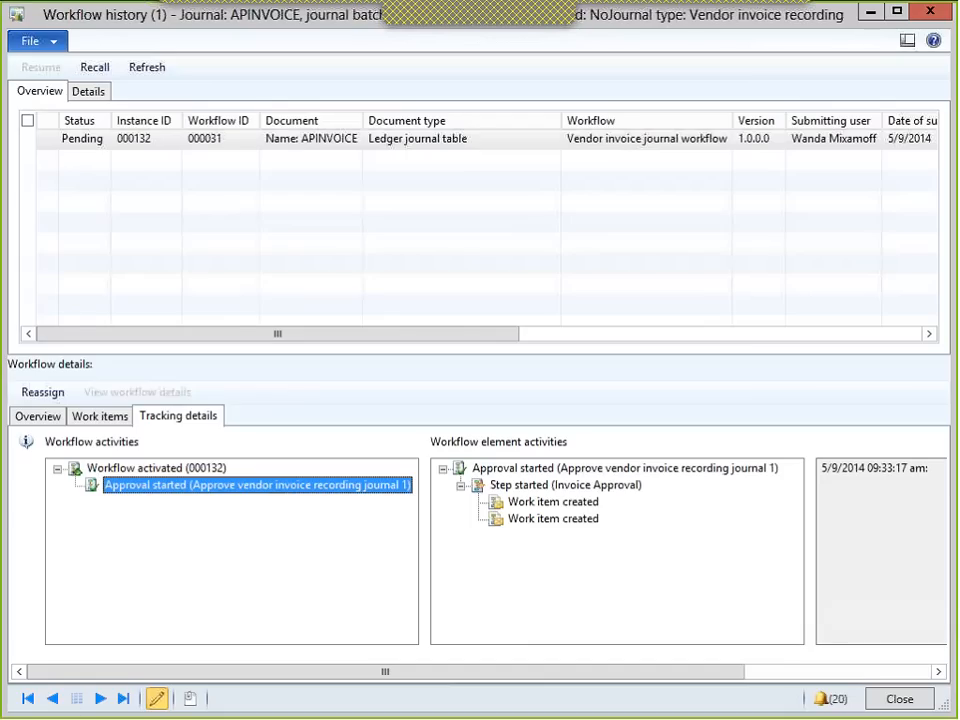
- Refresh the workflow history and examine the tracking details of the journal's approval and its work items
click(79, 323)
key(F5)
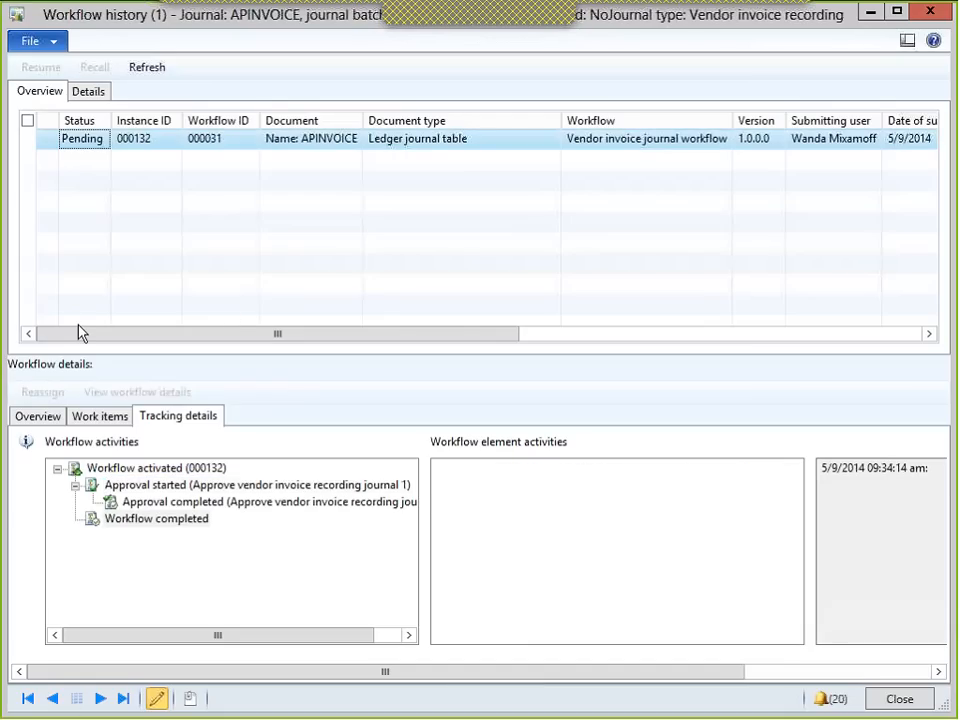
click(230, 500)
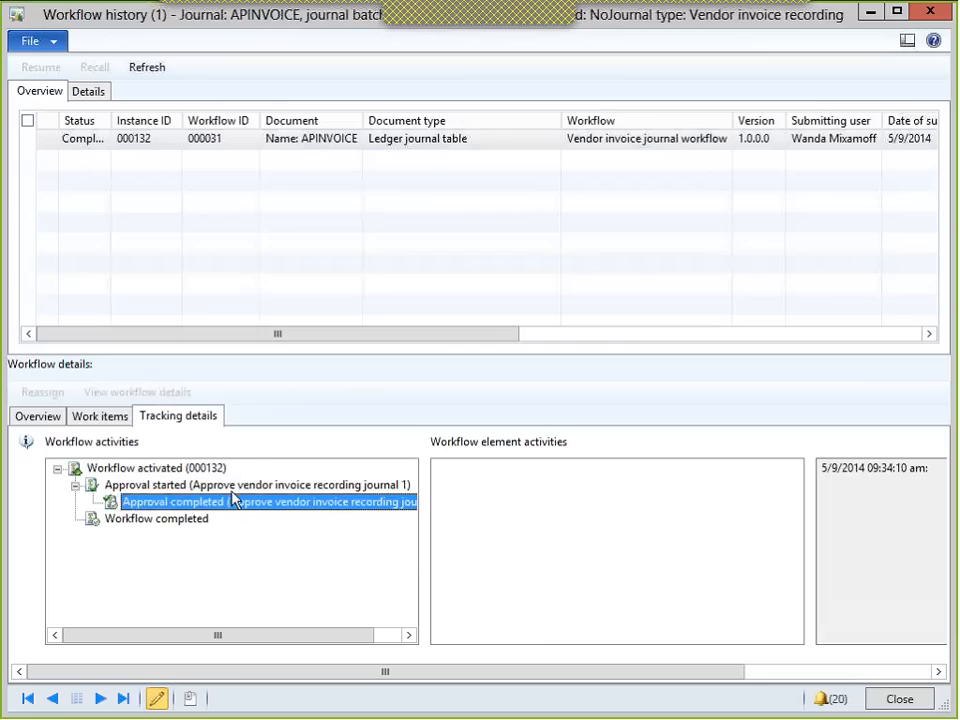
click(248, 488)
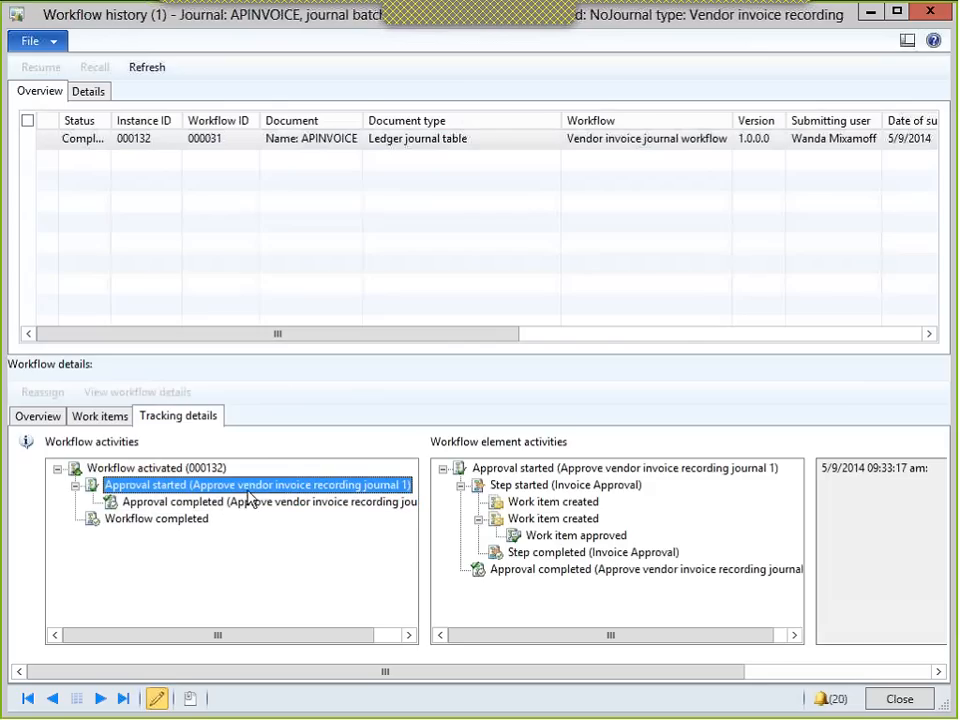
click(511, 525)
click(511, 520)
key(Down)
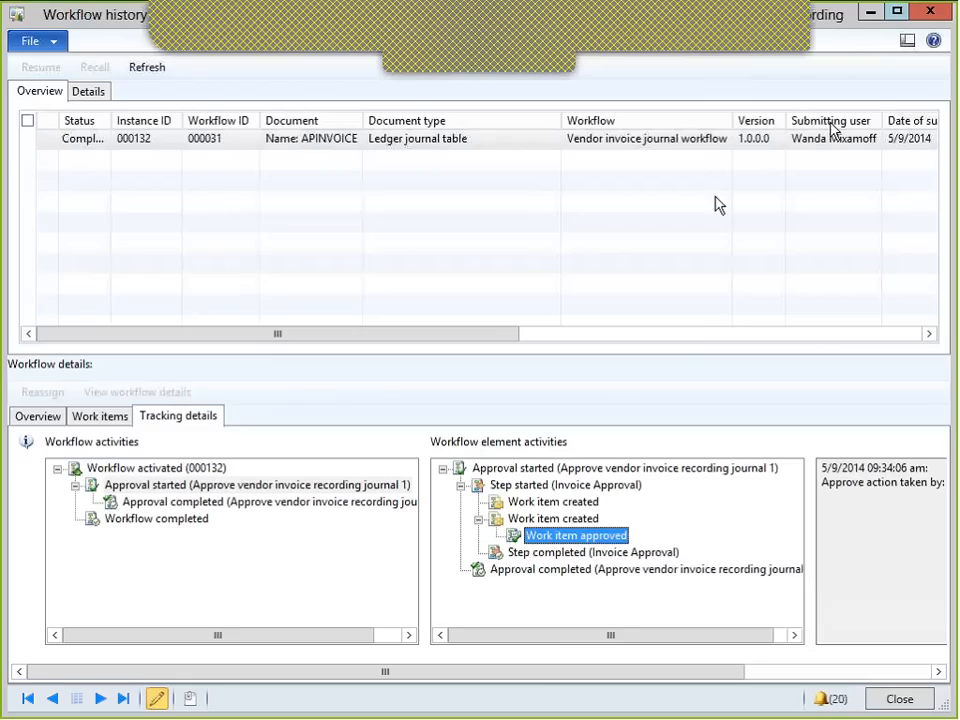
click(929, 12)
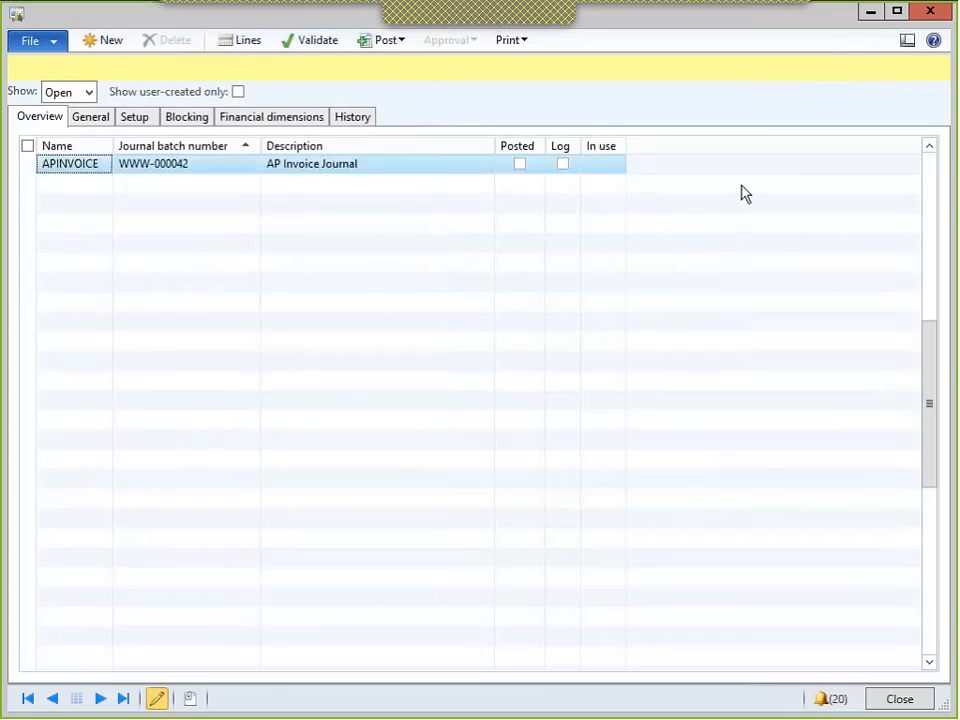
- Try to post the journal WWW-000042, read the message on its voucher, and close the journal list
click(390, 42)
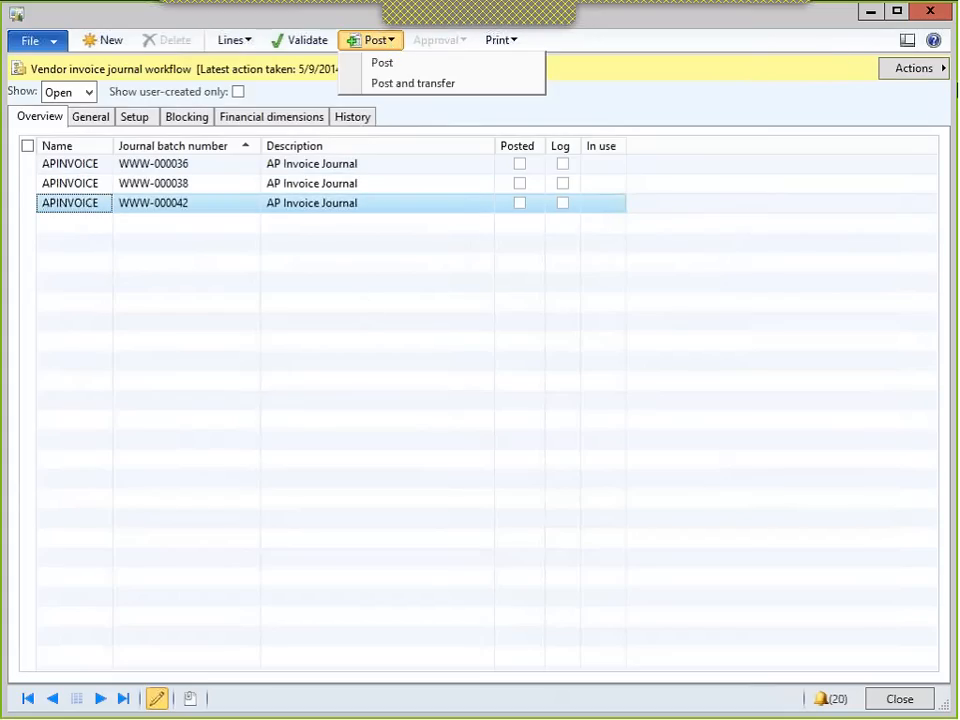
click(936, 73)
click(937, 72)
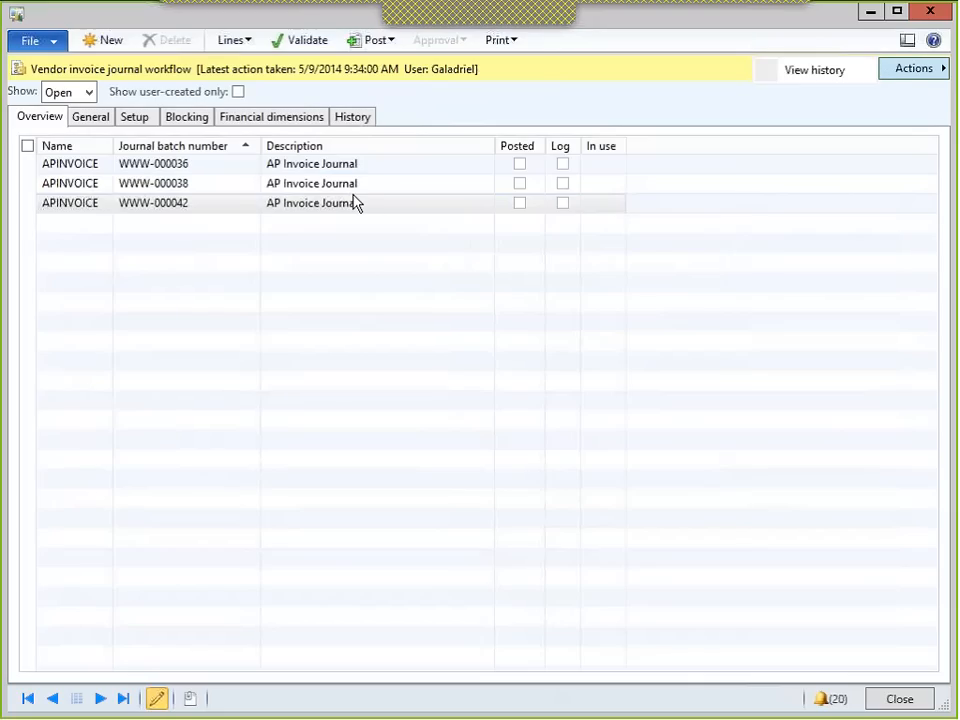
click(381, 41)
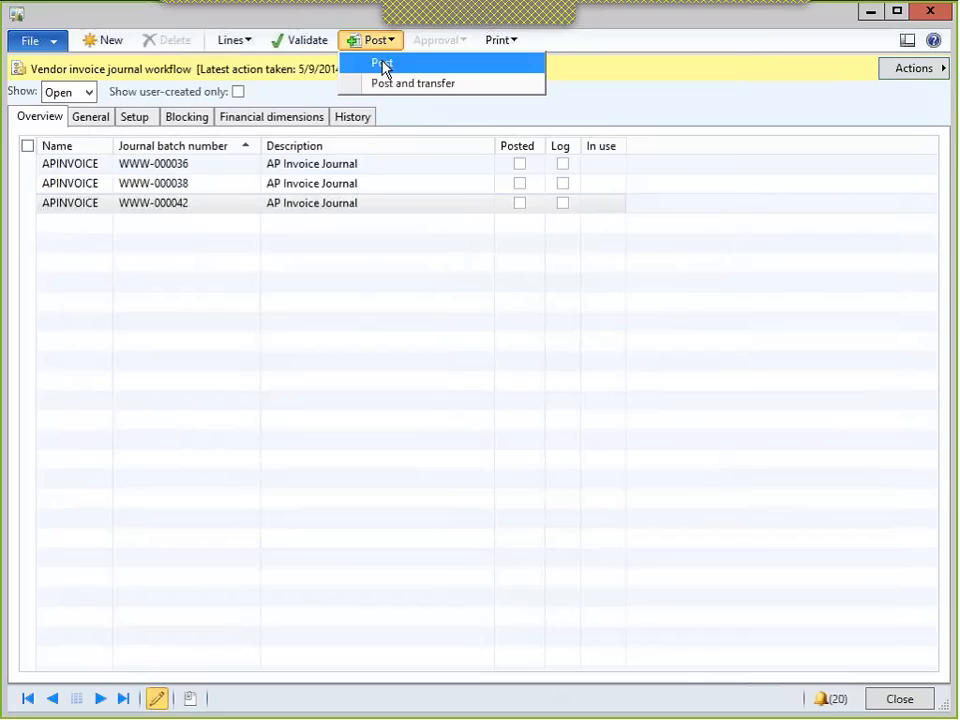
click(385, 62)
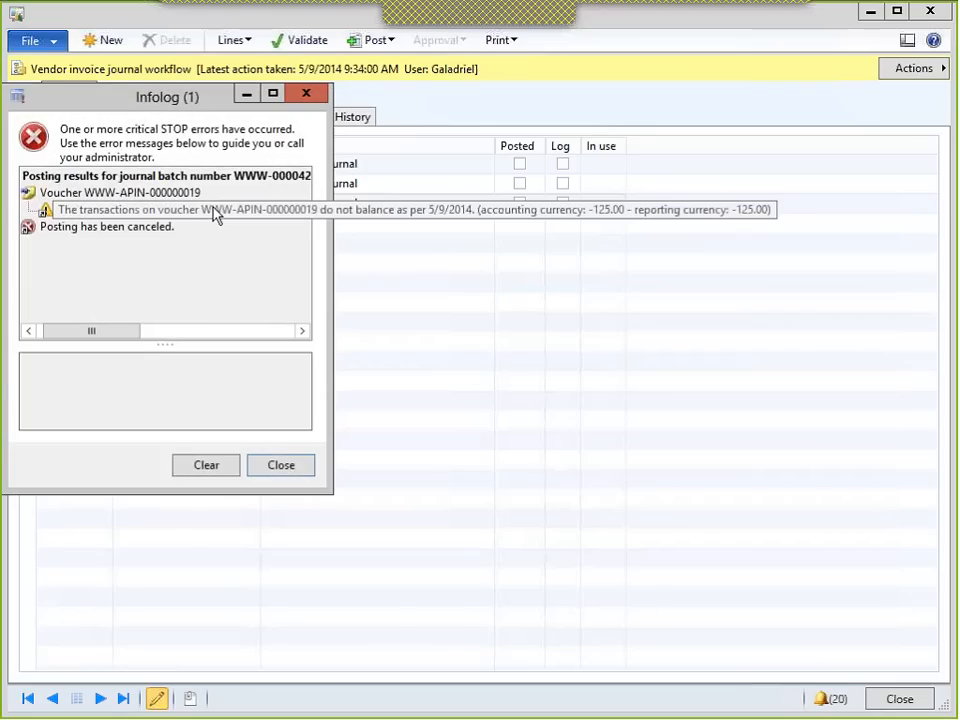
click(213, 213)
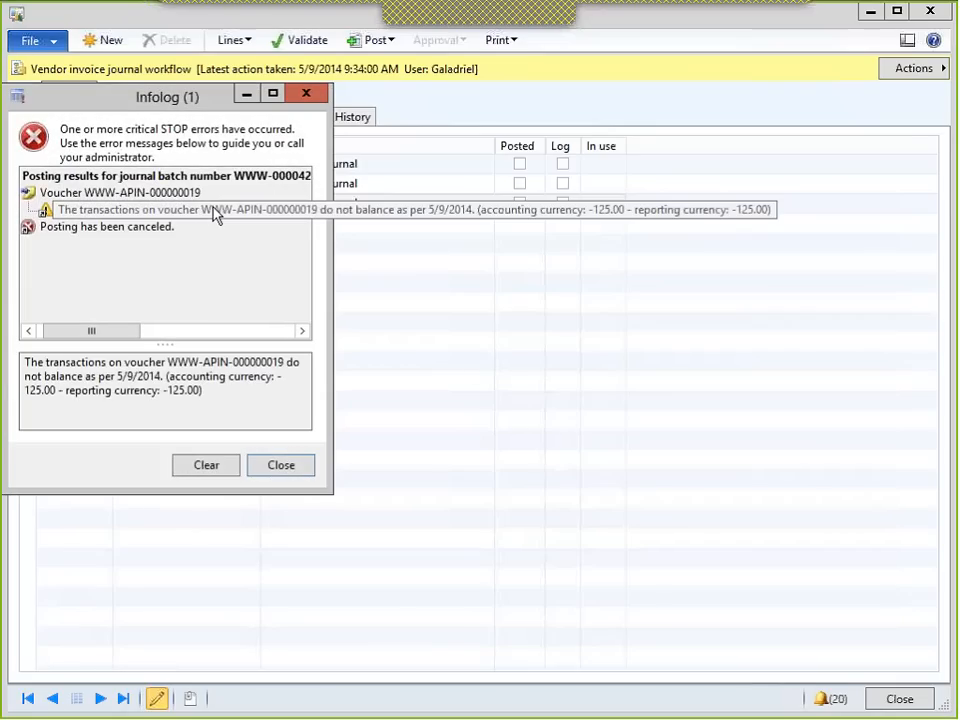
click(305, 94)
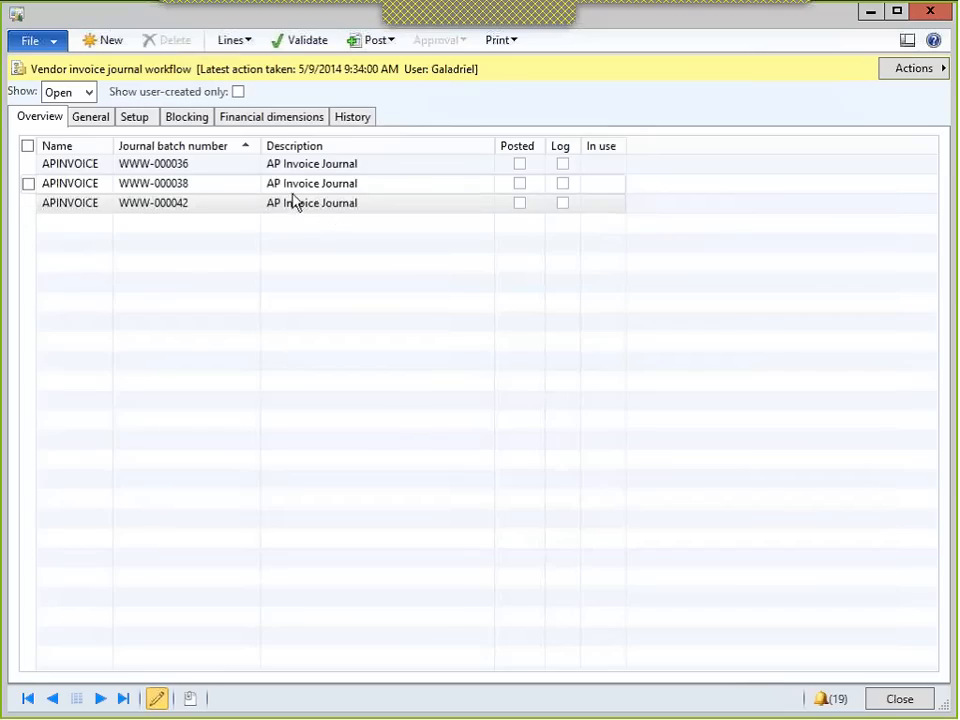
click(929, 12)
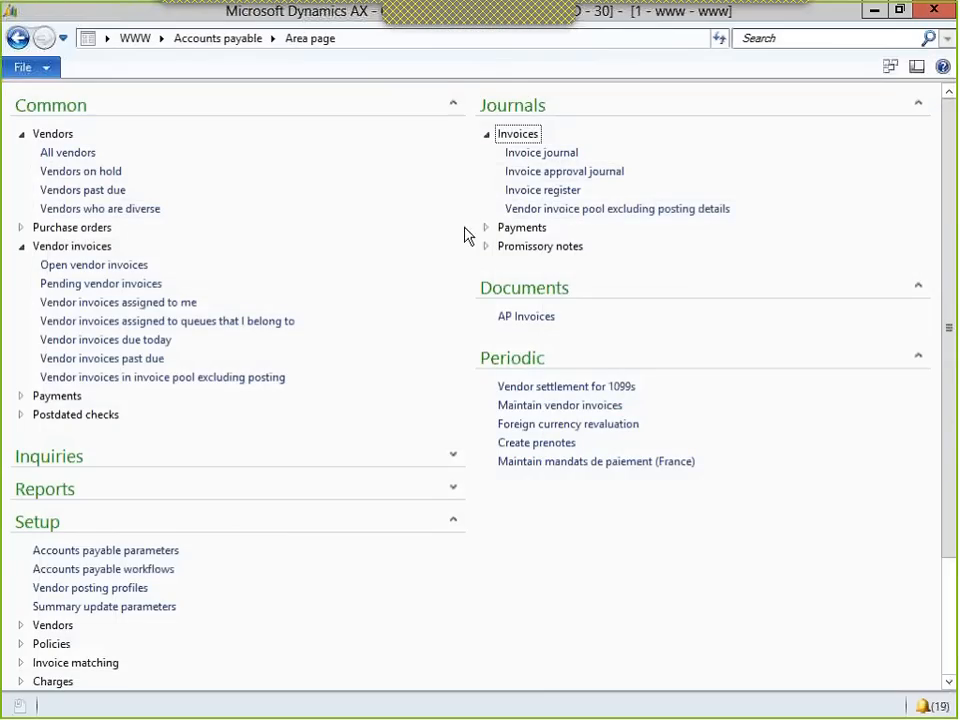
- Create a new accounts payable workflow of the type Vendor invoice workflow
click(119, 266)
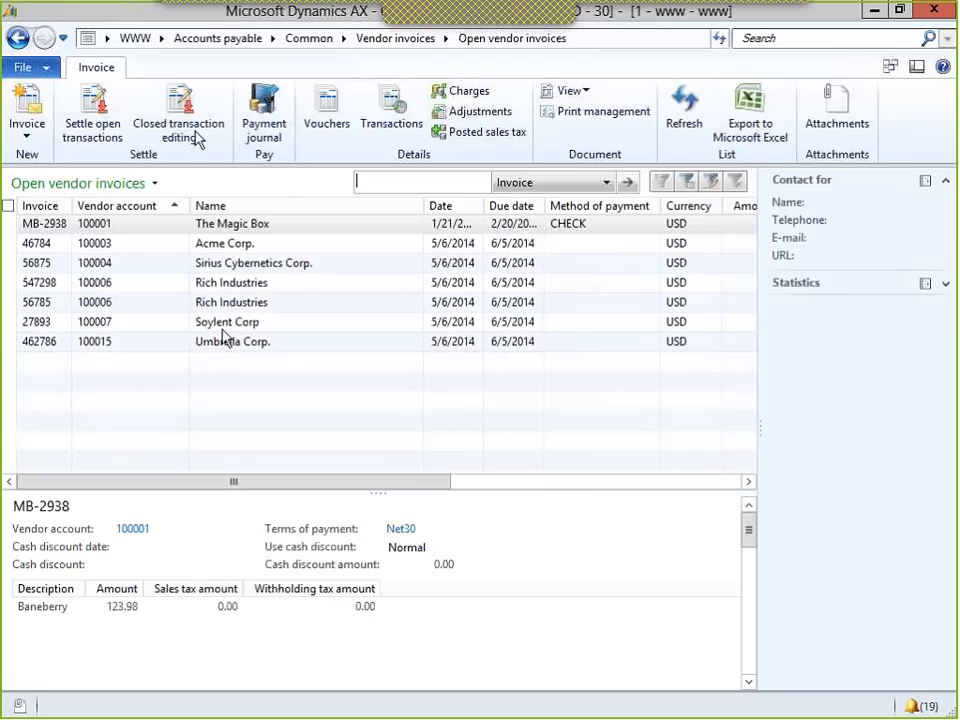
click(195, 33)
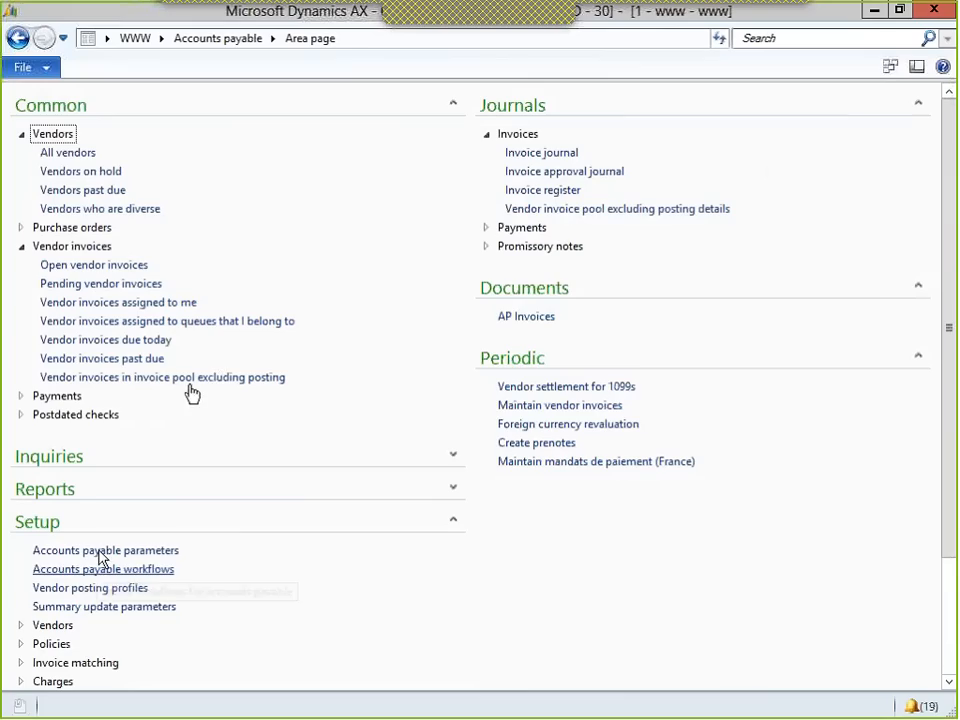
click(138, 572)
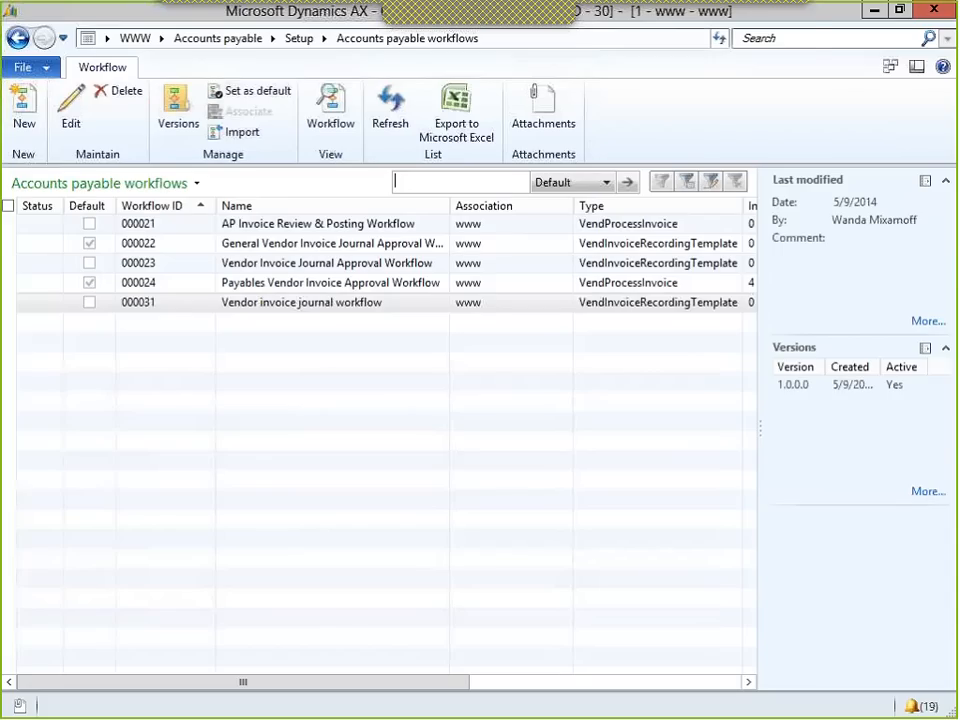
click(25, 110)
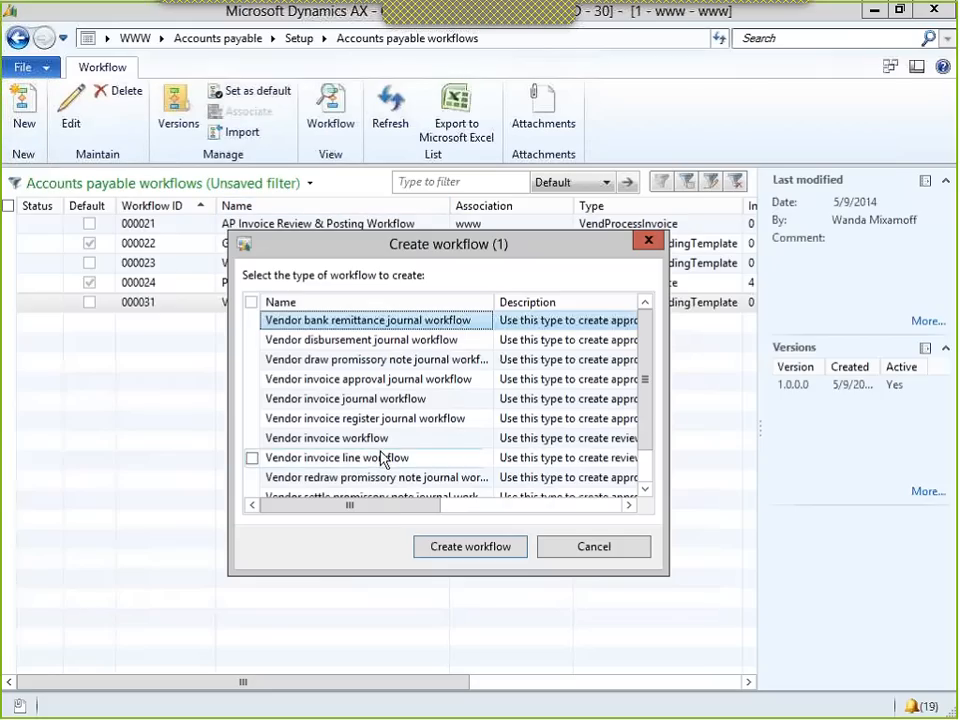
click(372, 441)
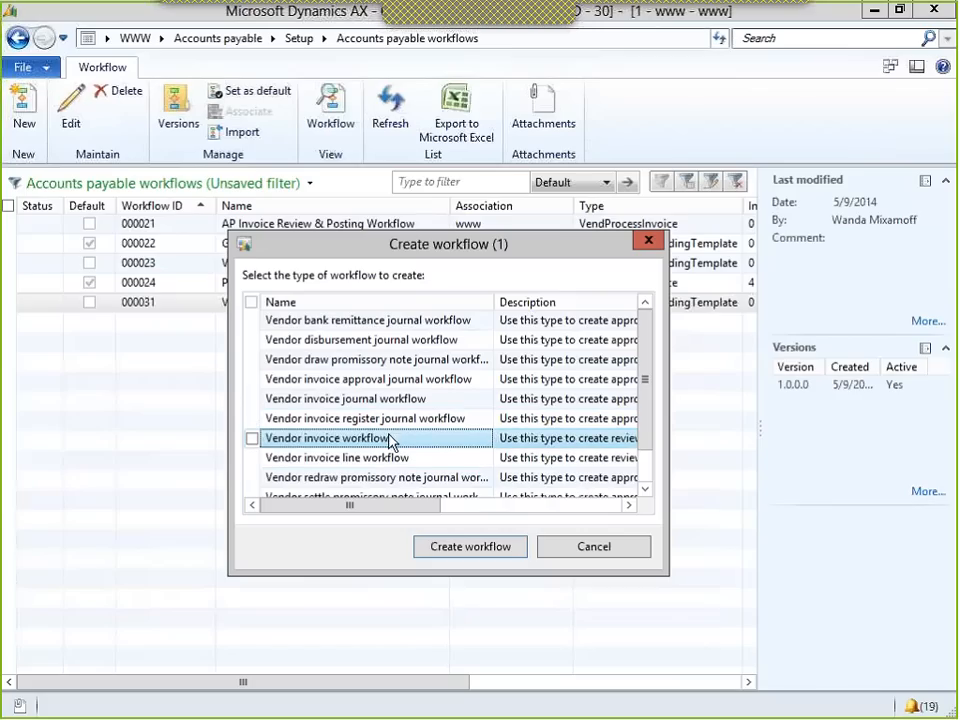
click(456, 549)
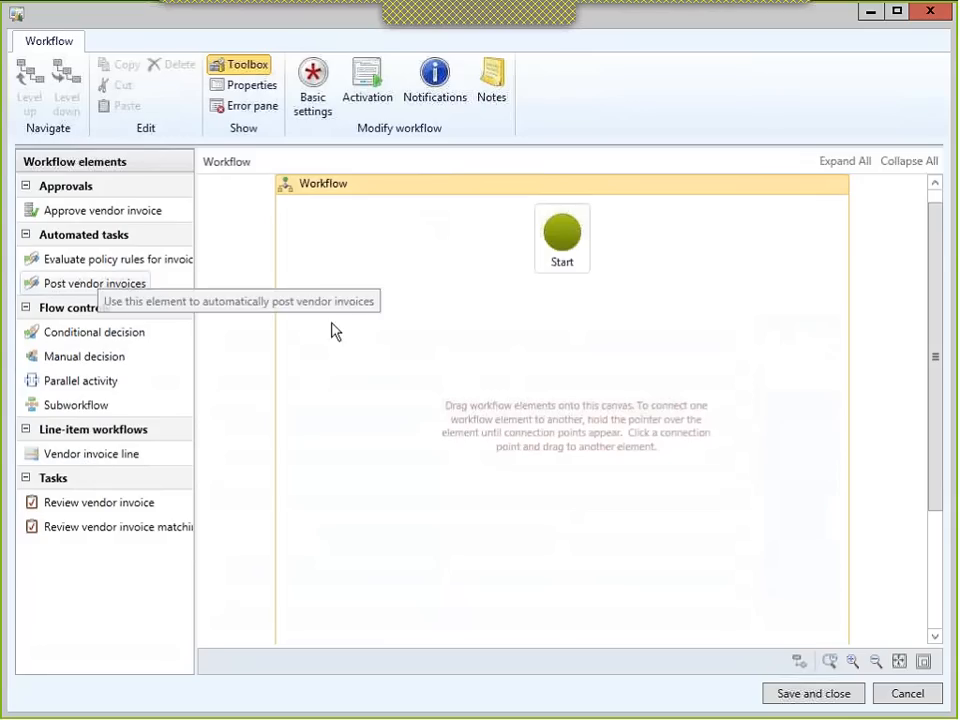
- Place an Approve vendor invoice element between Start and End on the workflow canvas and connect all three in sequence
drag(934, 256, 938, 395)
drag(553, 626, 572, 314)
drag(940, 452, 797, 285)
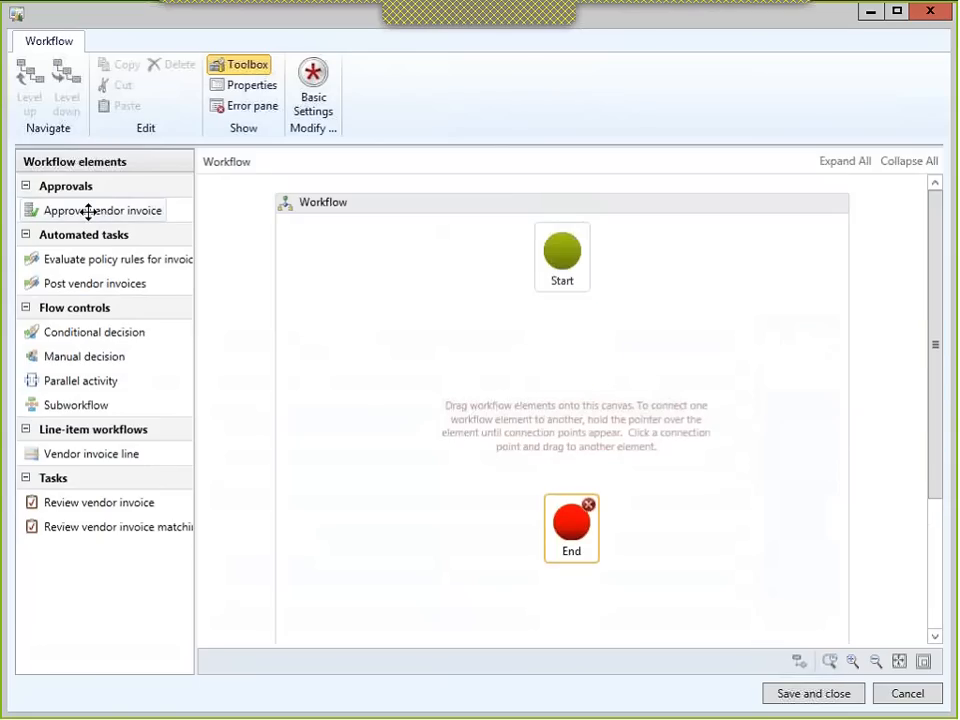
drag(88, 210, 570, 433)
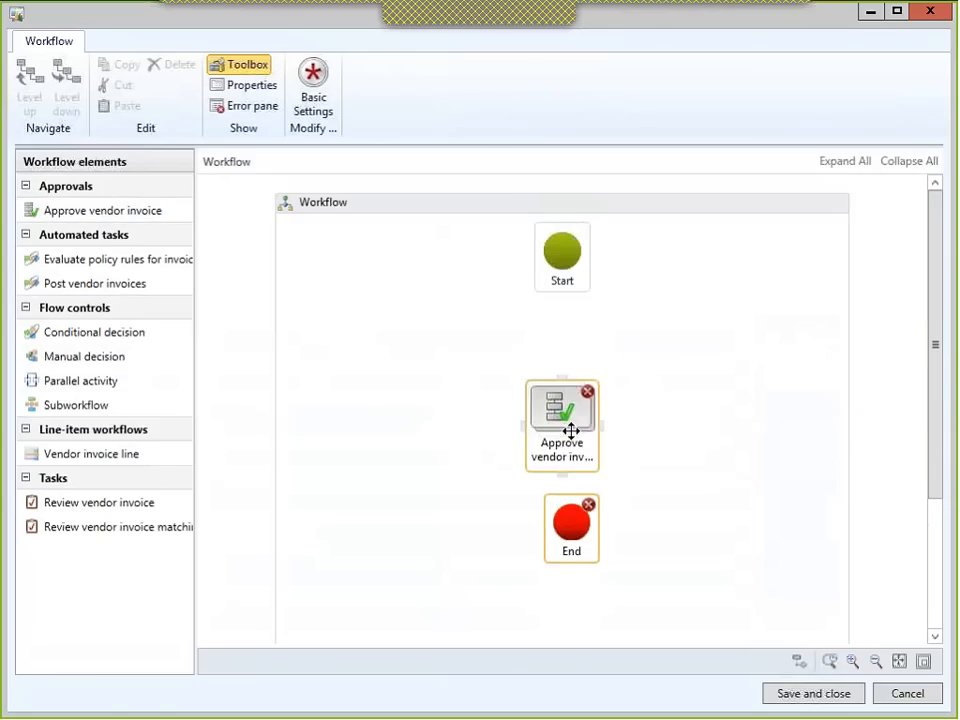
drag(570, 550, 562, 577)
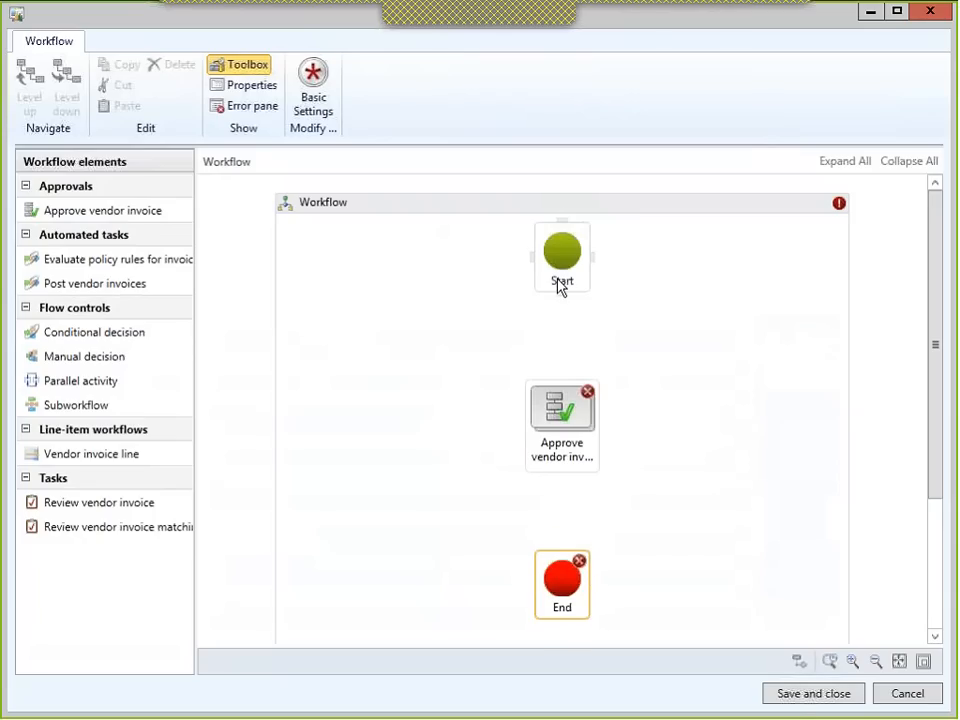
drag(561, 285, 561, 424)
drag(568, 476, 560, 556)
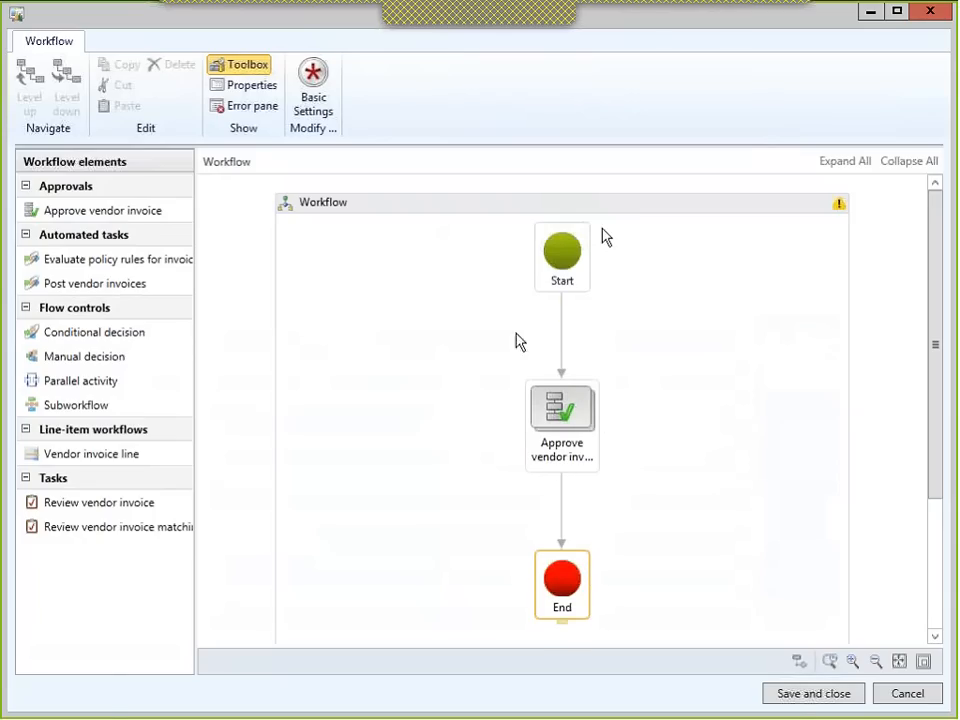
- Open Step 1 of the approval from the workflow's error list and assign it by user to Admin
click(245, 112)
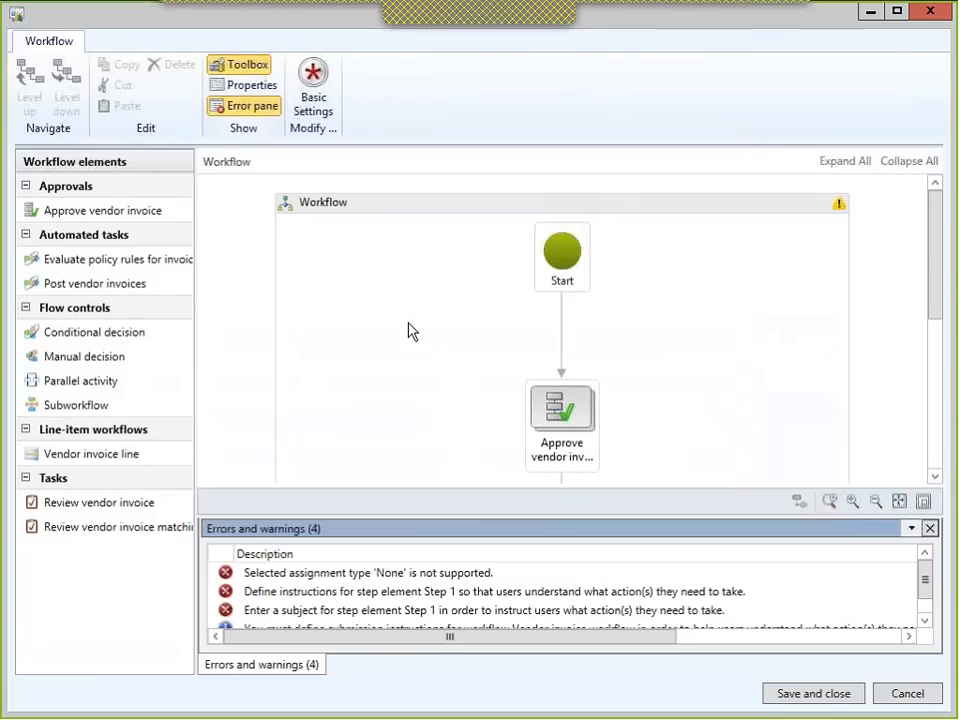
double_click(392, 574)
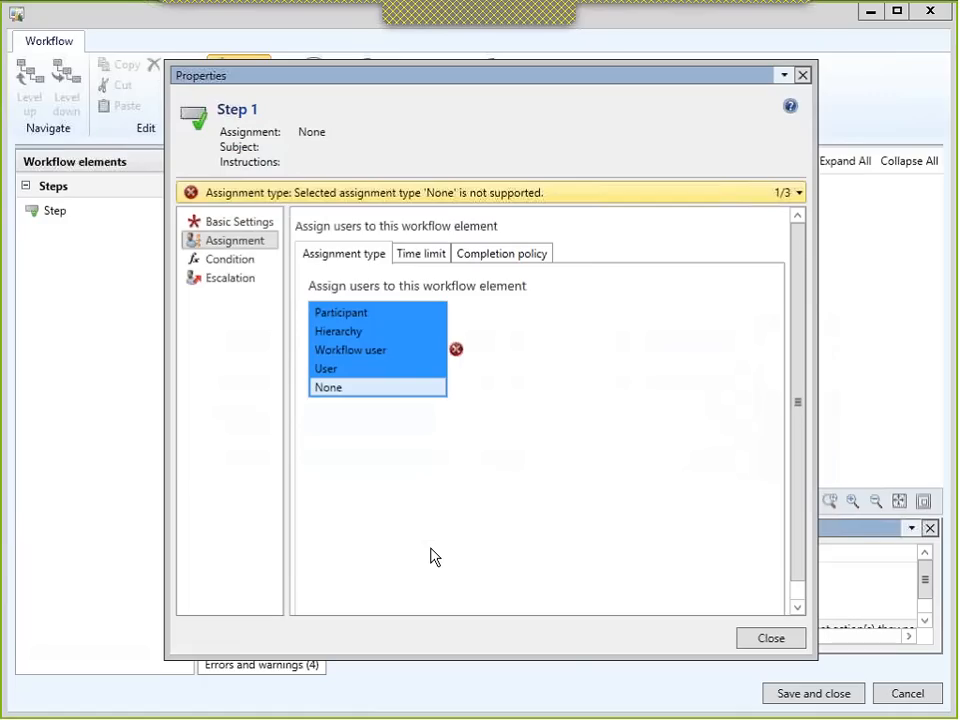
click(326, 368)
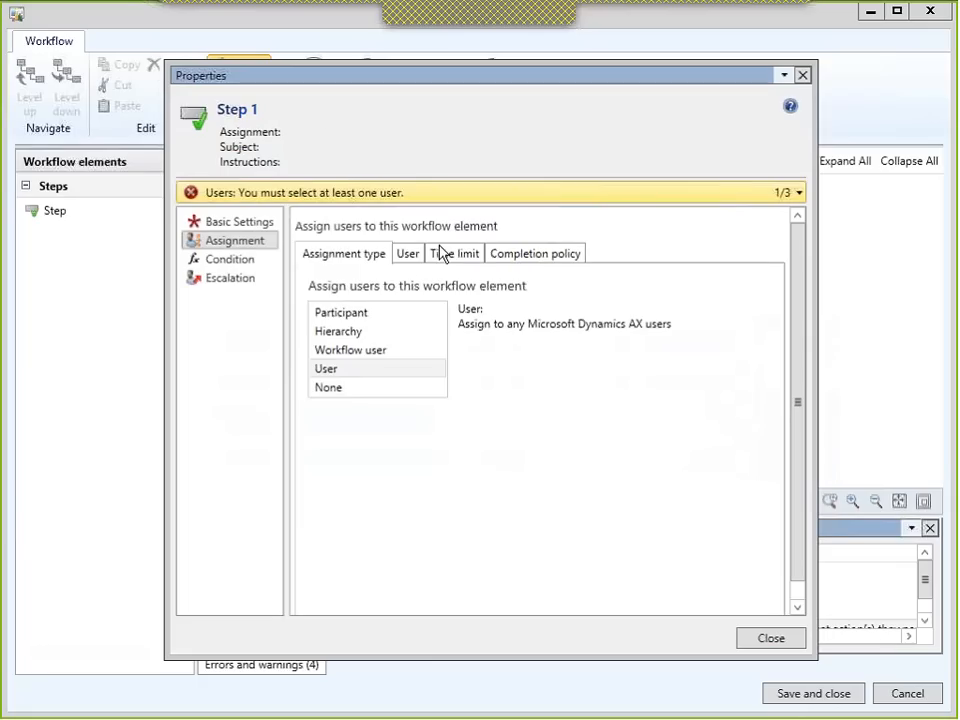
click(420, 255)
click(333, 346)
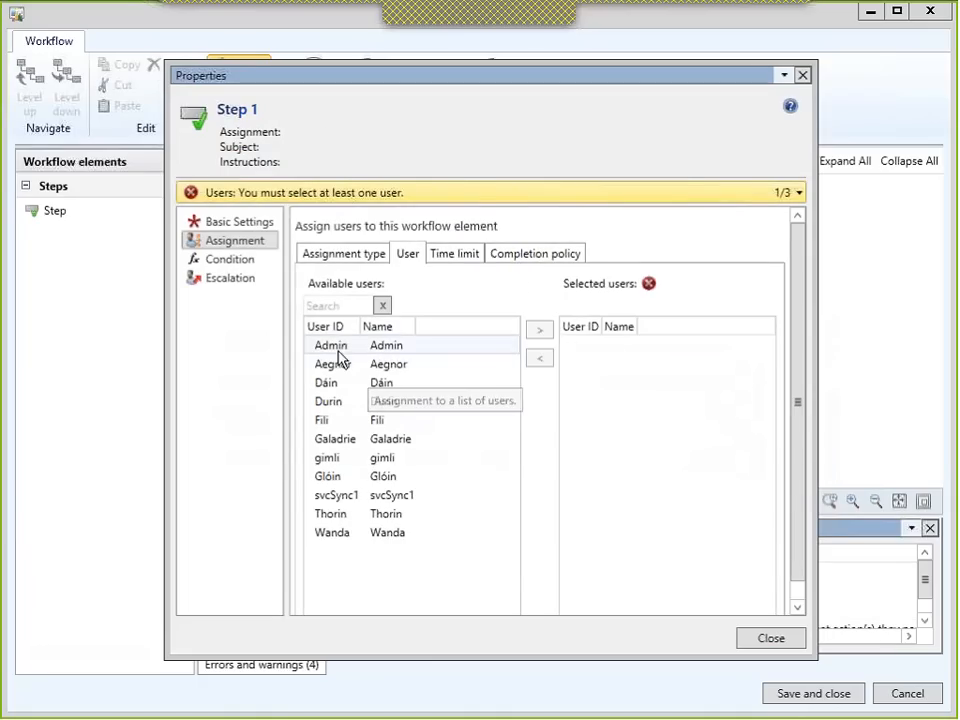
click(540, 330)
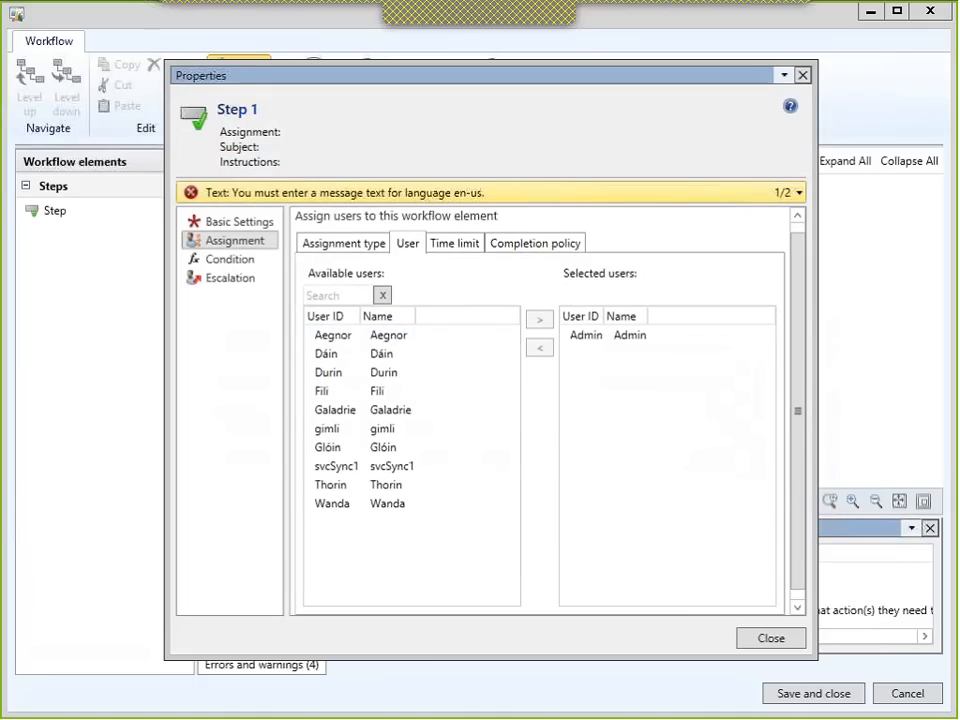
click(770, 639)
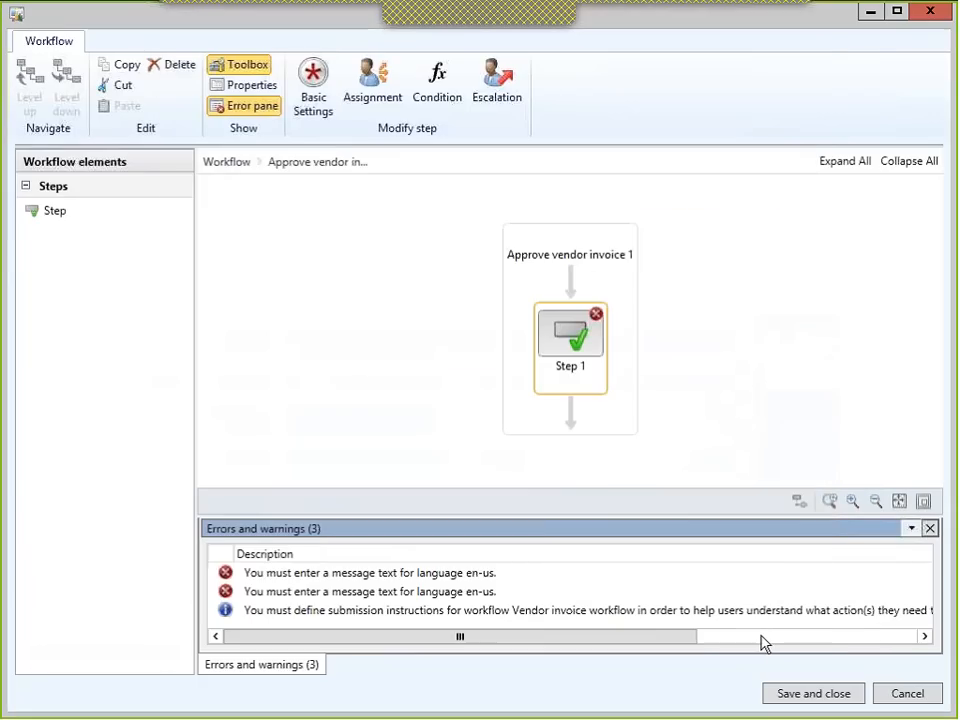
- Name the approval step "Invoice Approval", with work item subject "Invoice Approval Required" and instructions "Please Approve"
double_click(392, 574)
click(457, 255)
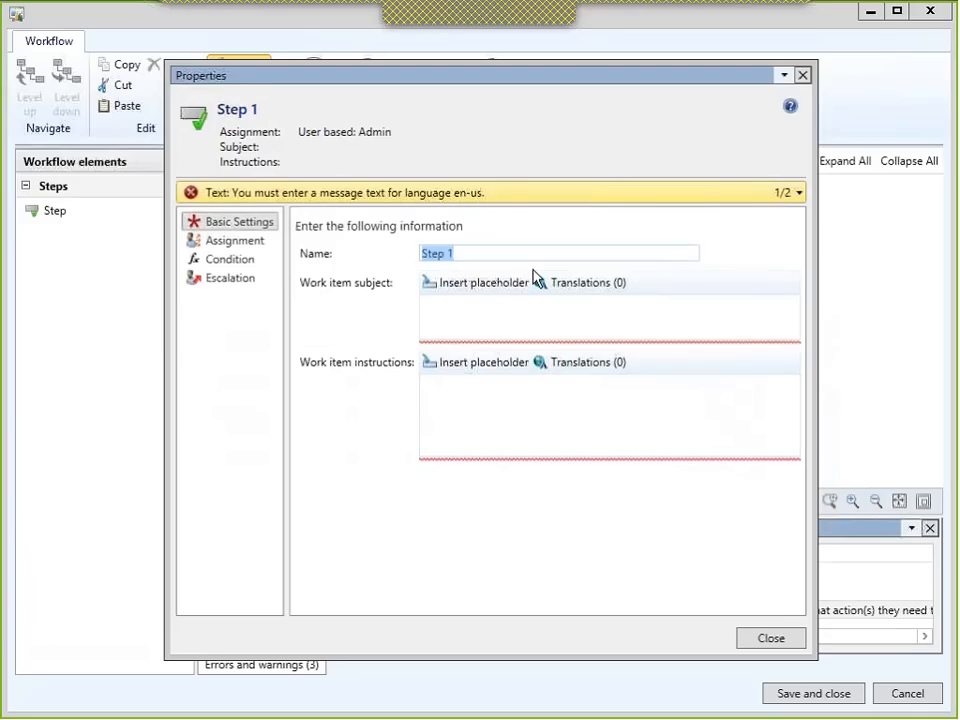
text(Invoice Approval)
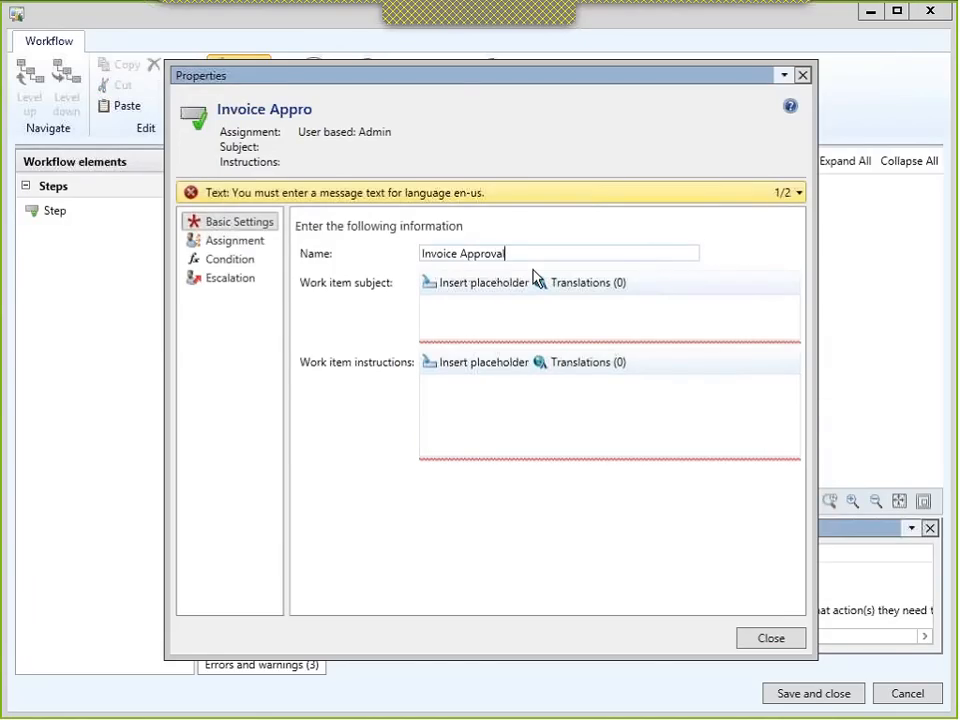
key(Tab)
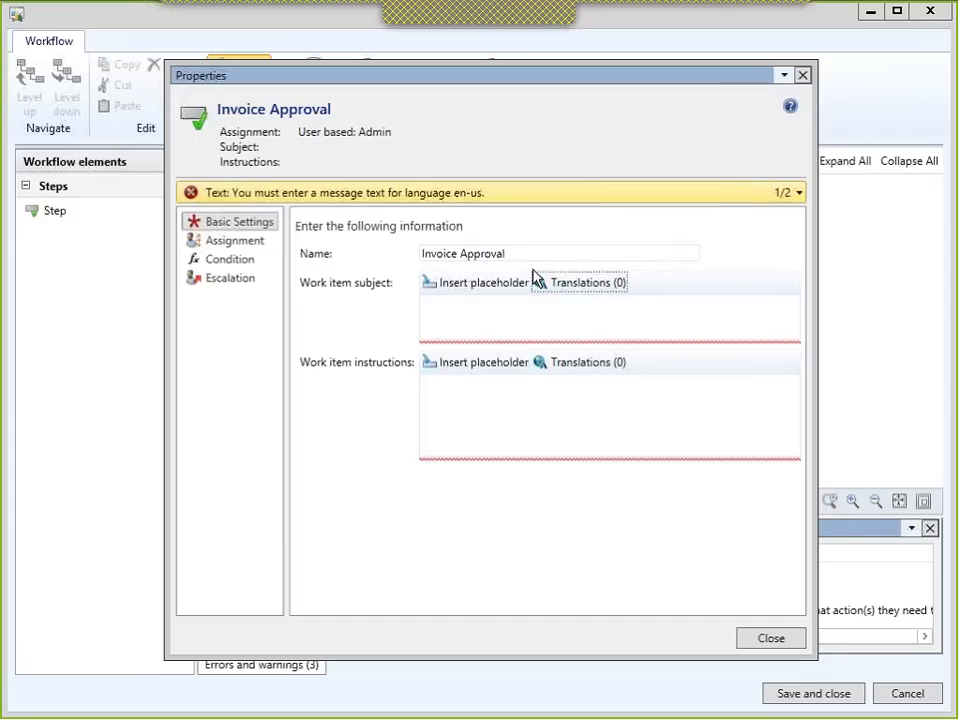
text(Invoice)
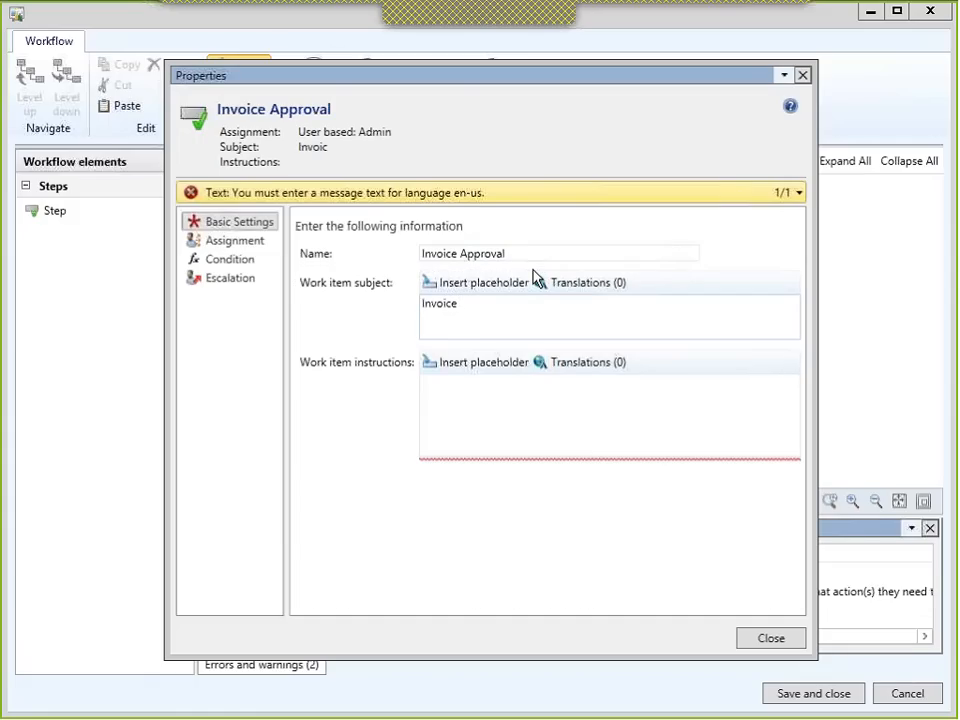
text( Approv)
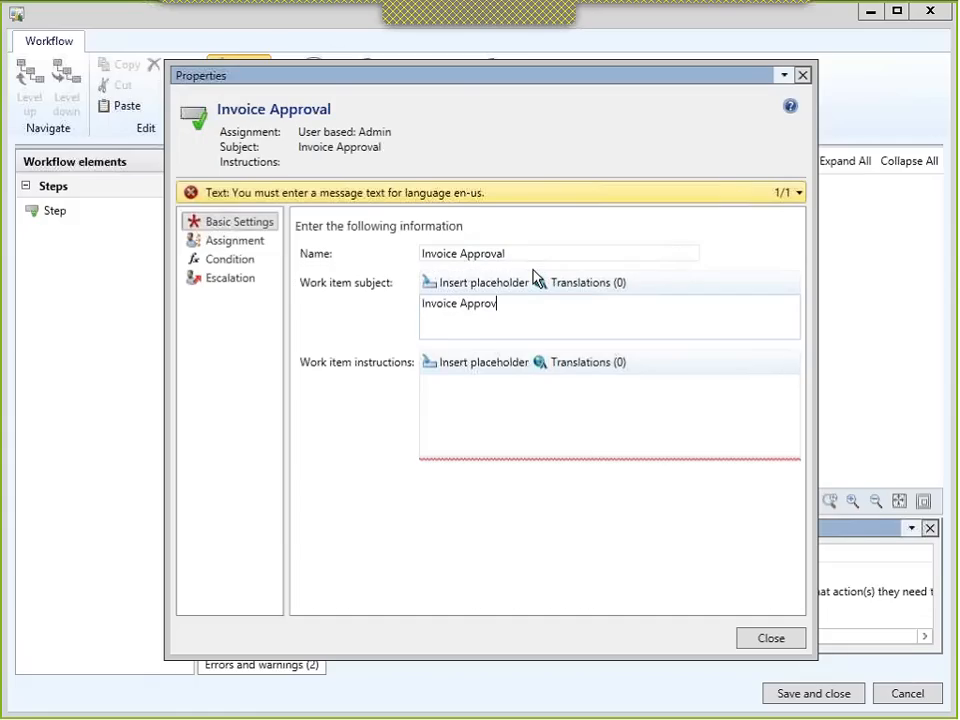
text(al Require)
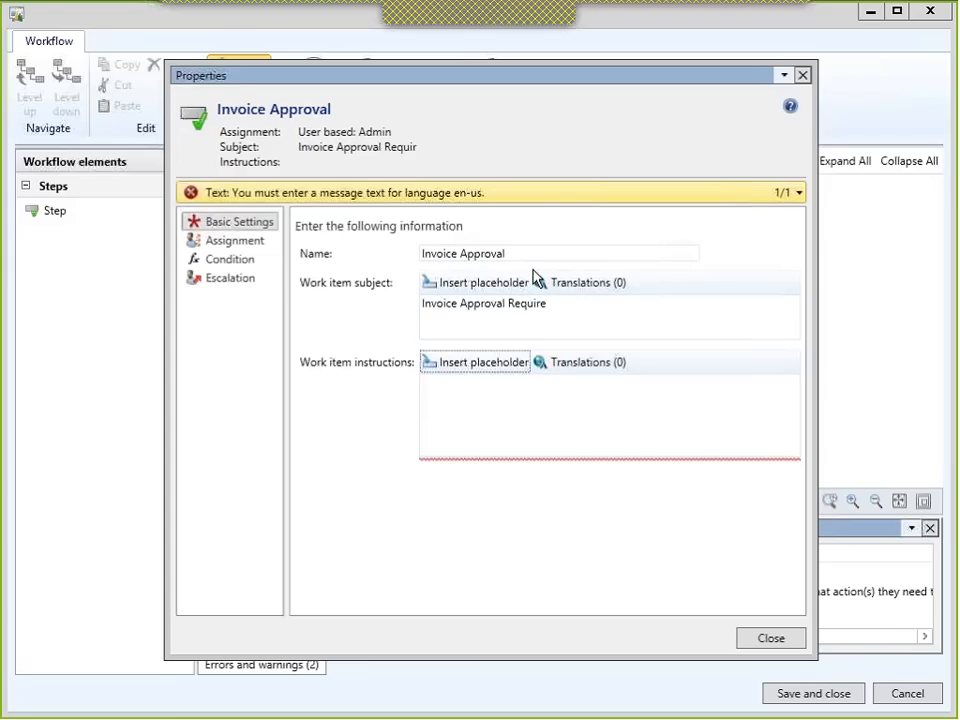
key(Tab)
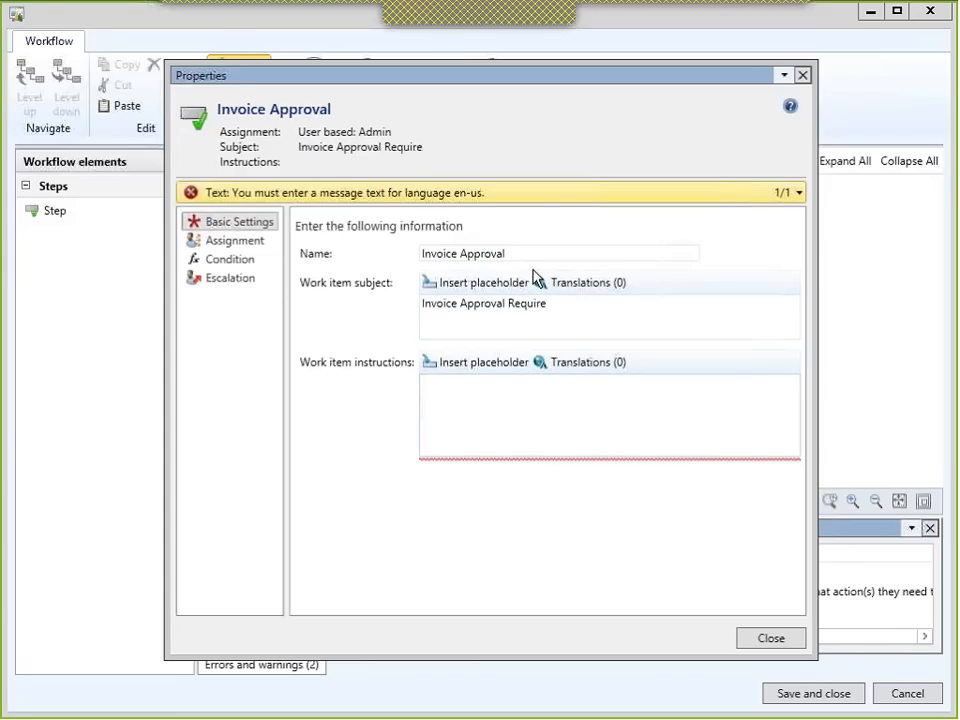
text(Please Approve)
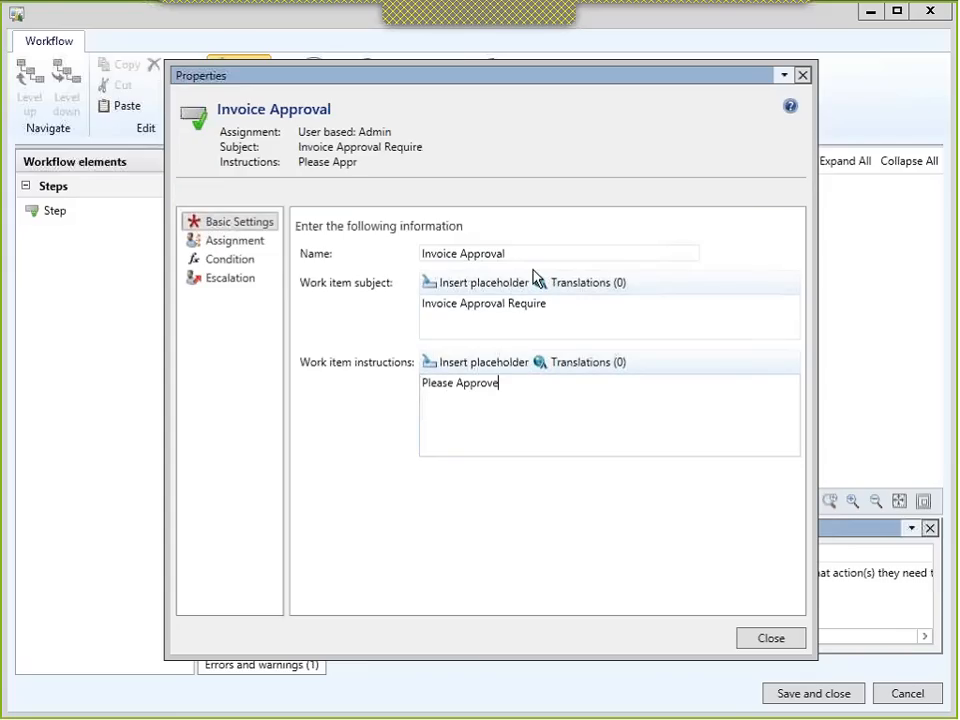
click(552, 302)
text(d)
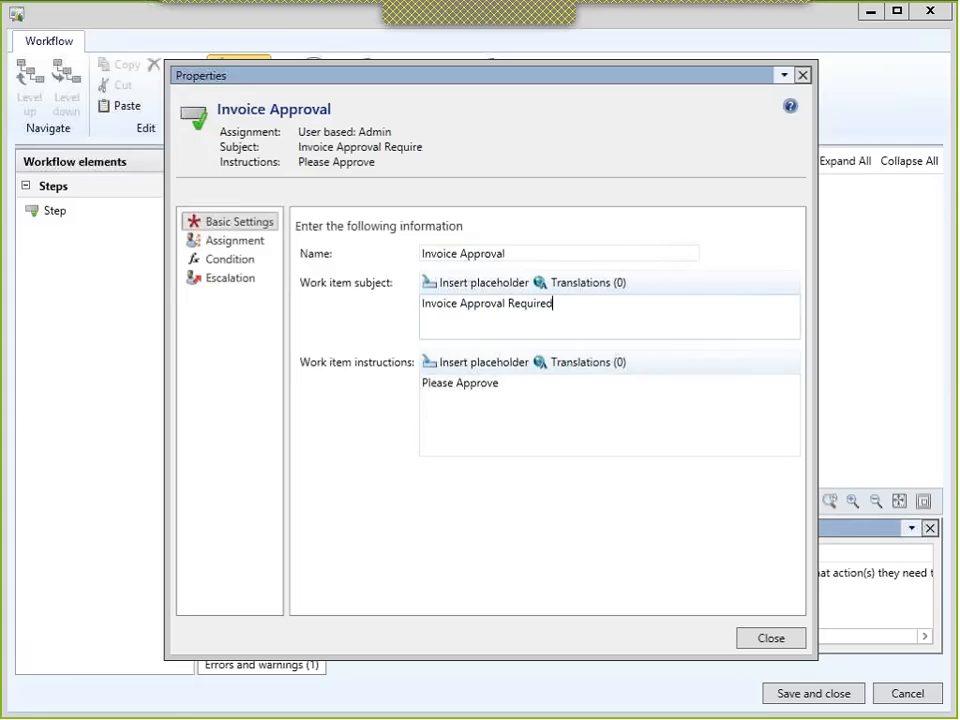
click(771, 637)
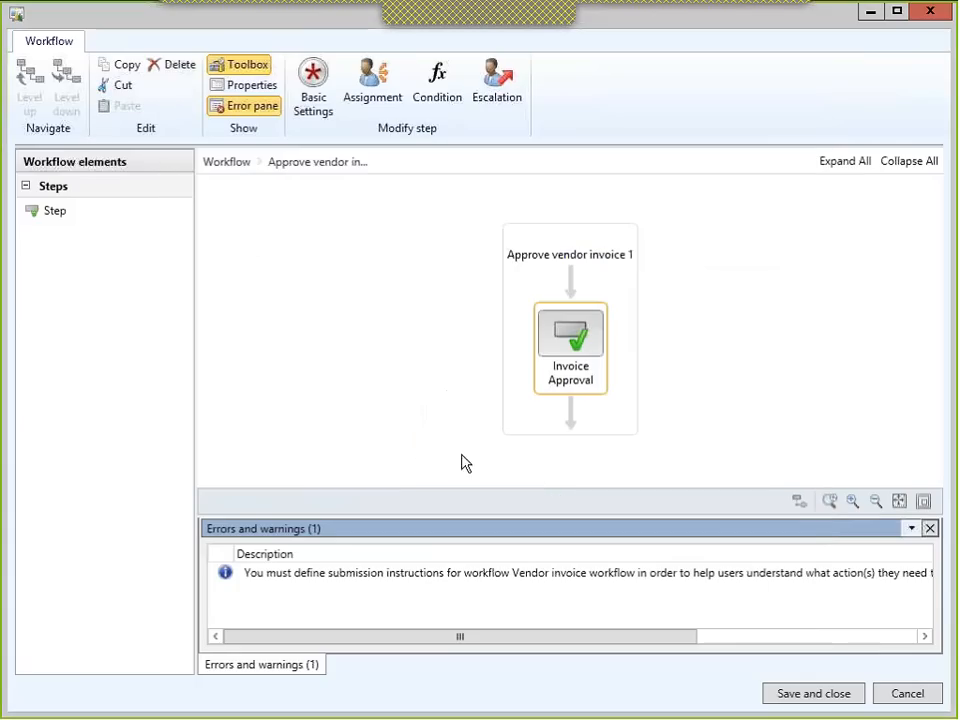
- In the workflow's basic settings, choose the DEFAULT notification email template and enter the submission instructions "Submit for Invoice Approval"
double_click(388, 573)
click(559, 320)
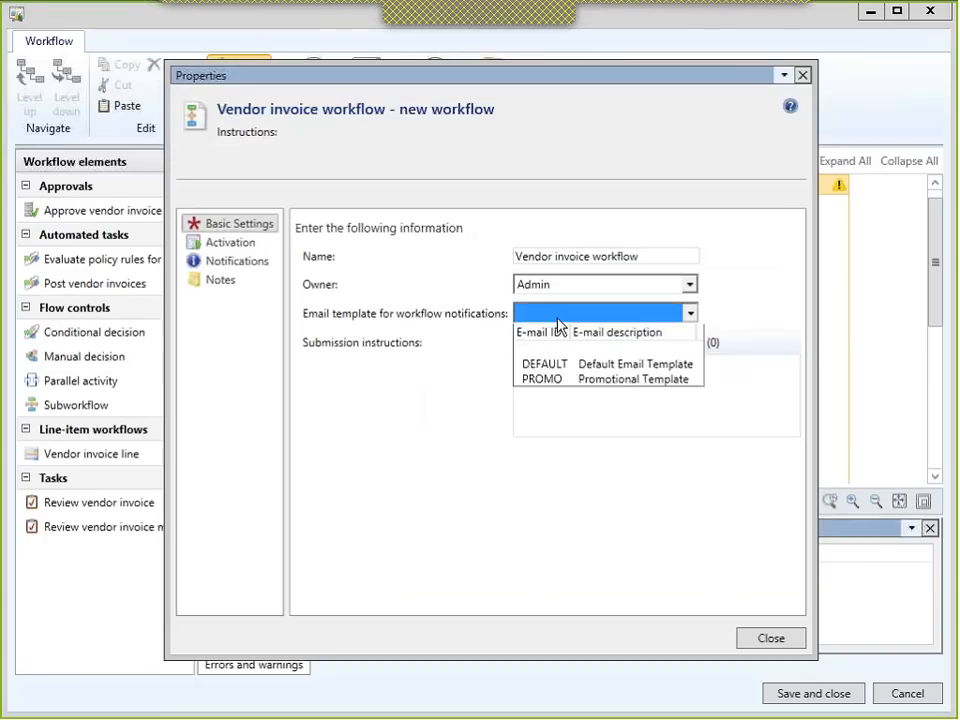
click(563, 369)
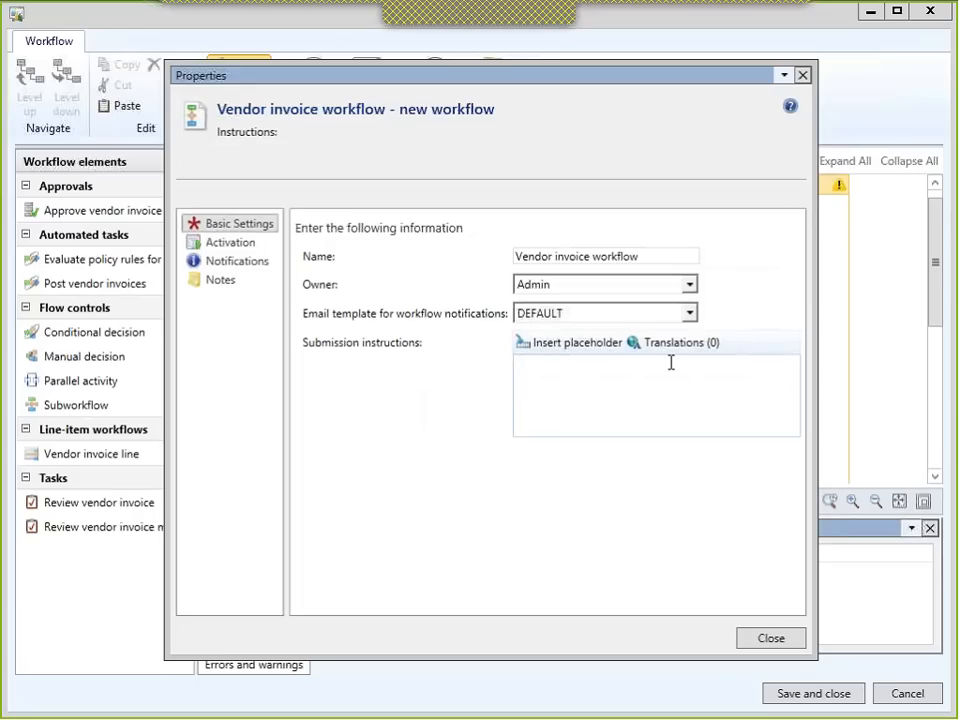
text(Sumbmit)
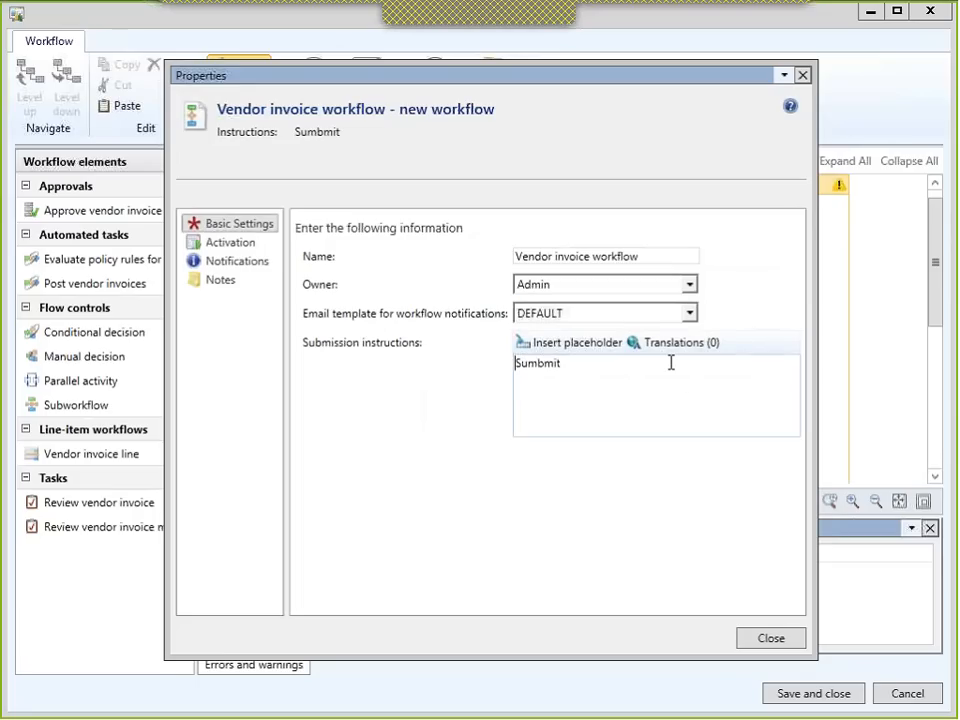
key(BackSpace)
key(End)
text(for I)
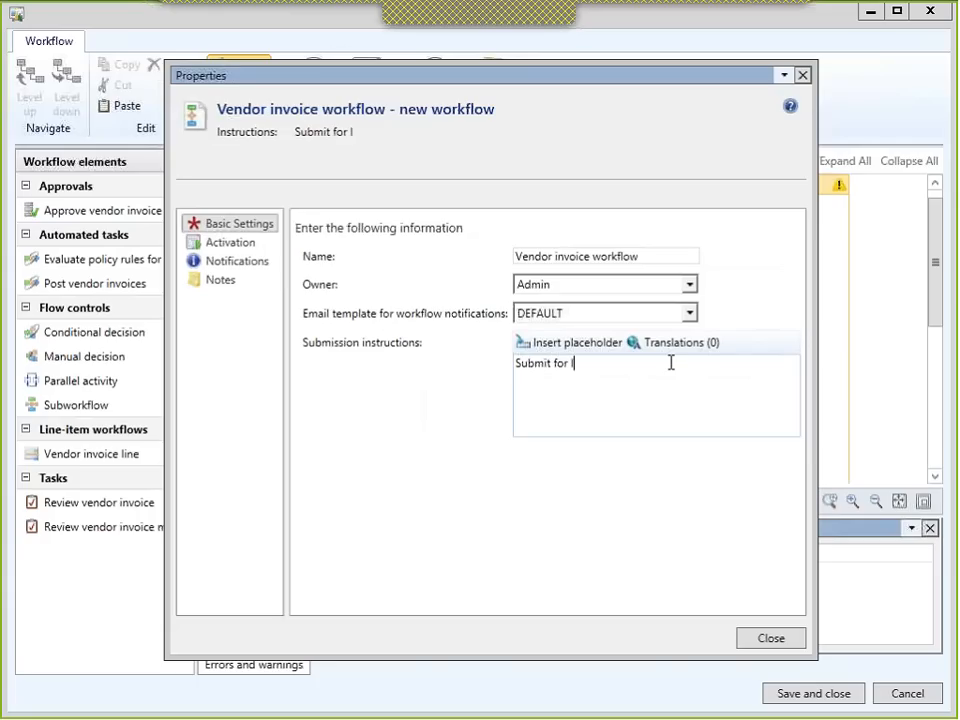
text(nvoice Approval)
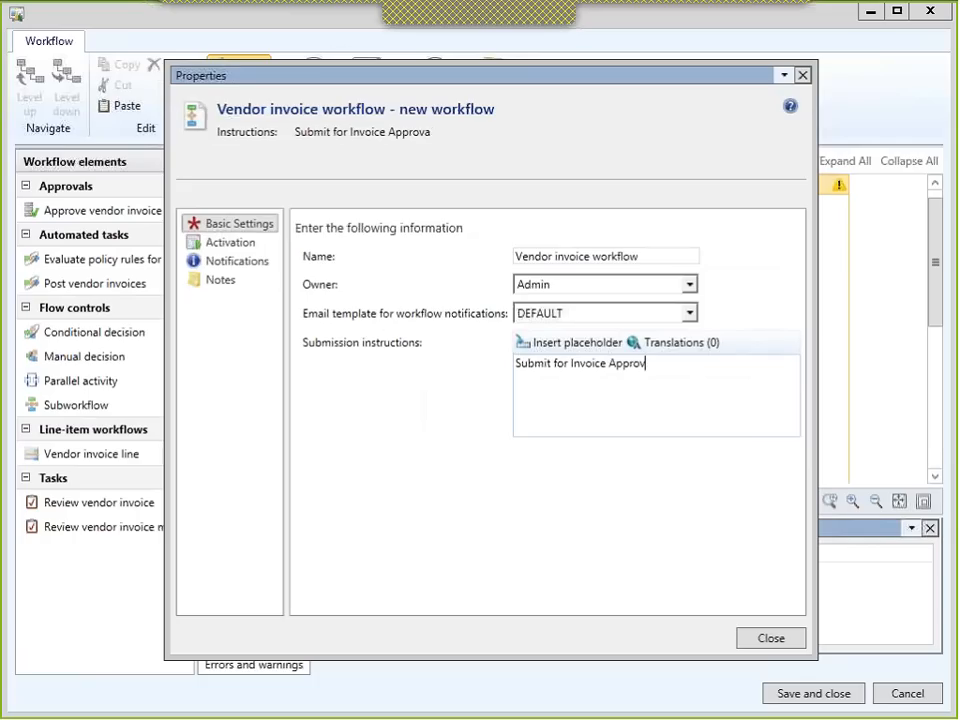
click(766, 640)
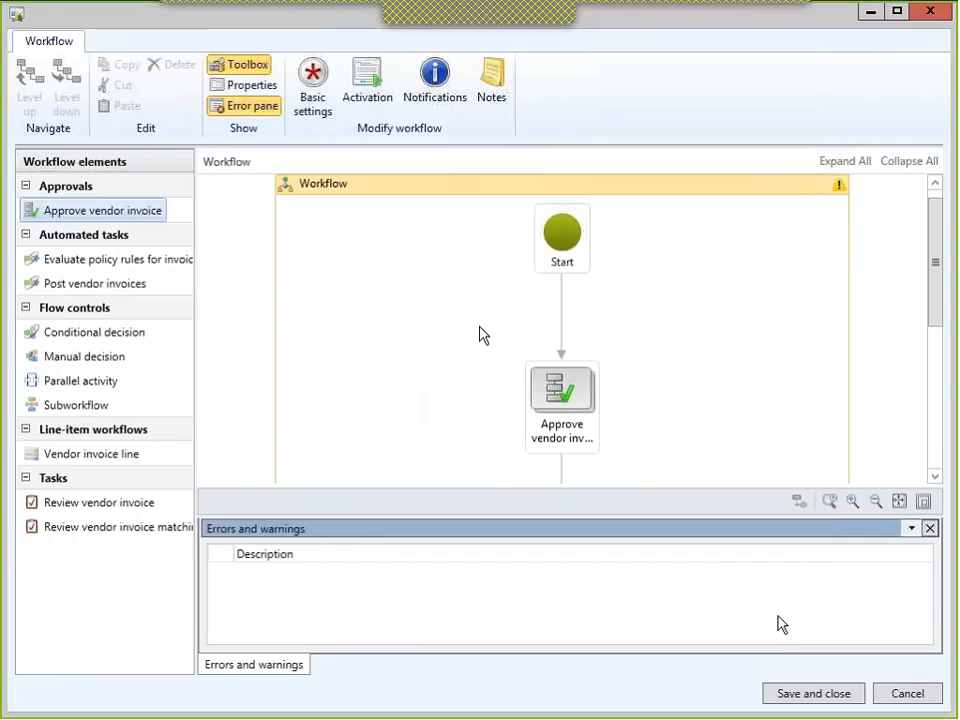
- Save and close the vendor invoice workflow without version notes and activate the new version
click(806, 698)
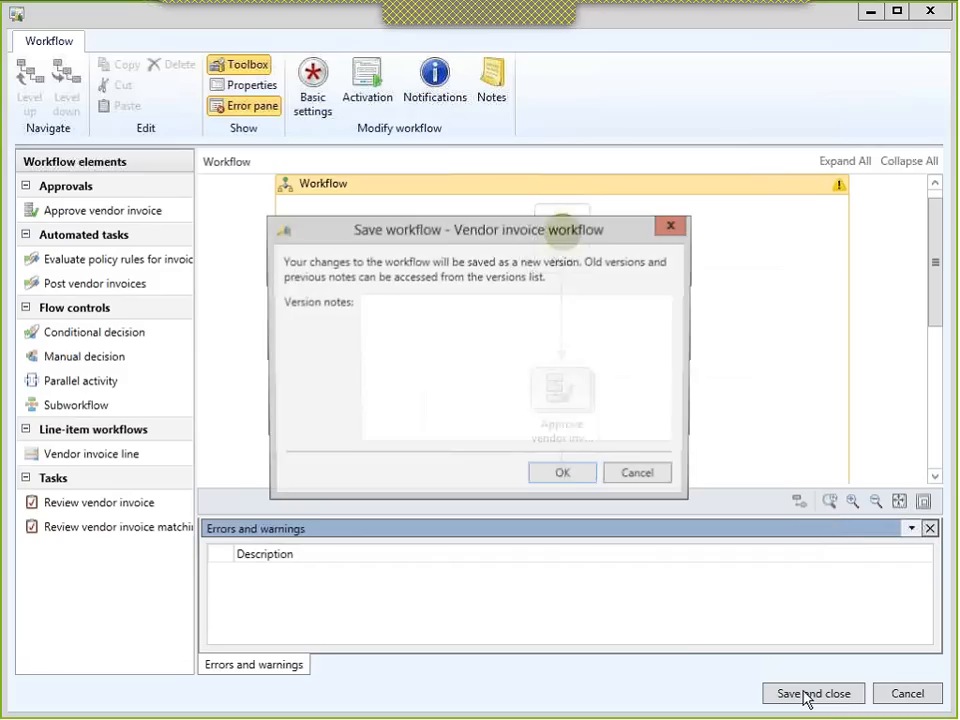
click(561, 476)
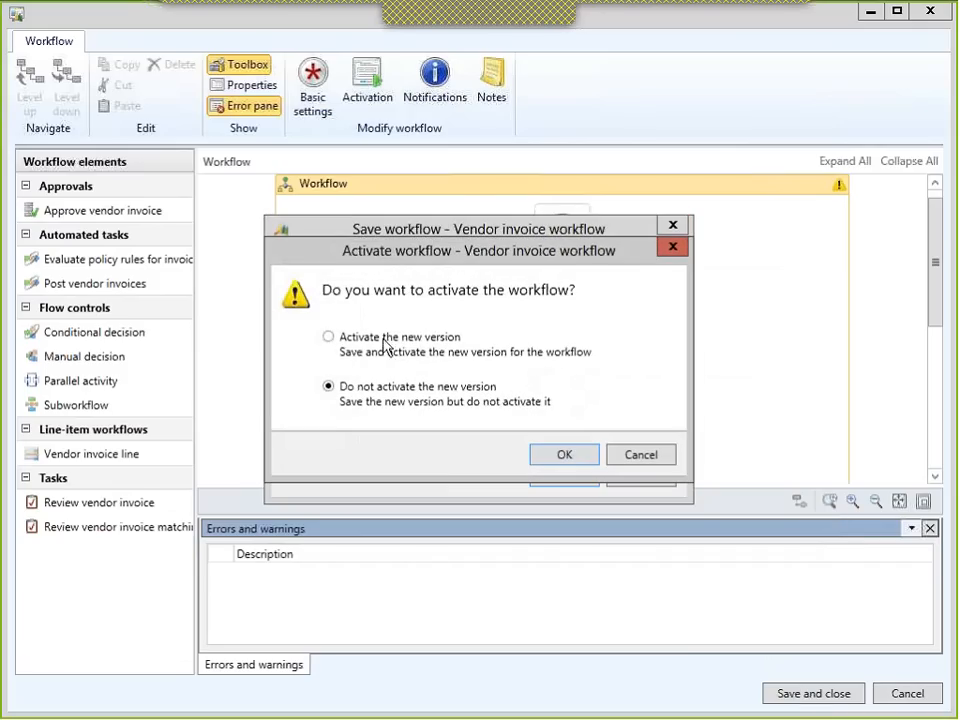
click(385, 338)
click(563, 452)
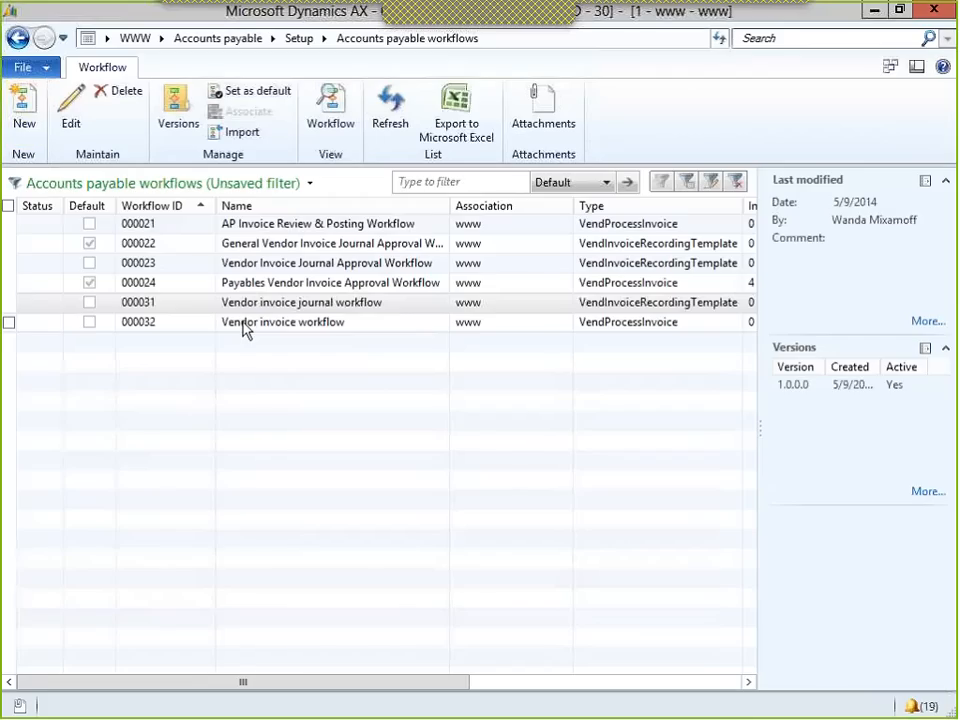
- Filter the workflow list to the type VendProcessInvoice and set the new Vendor invoice workflow as its default
click(245, 326)
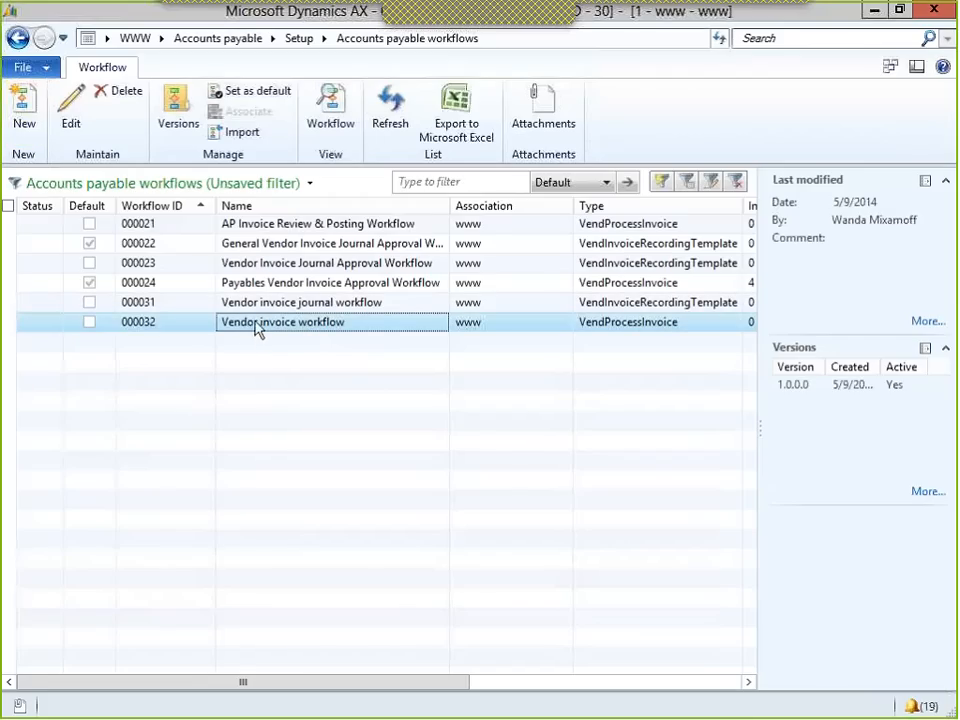
right_click(606, 331)
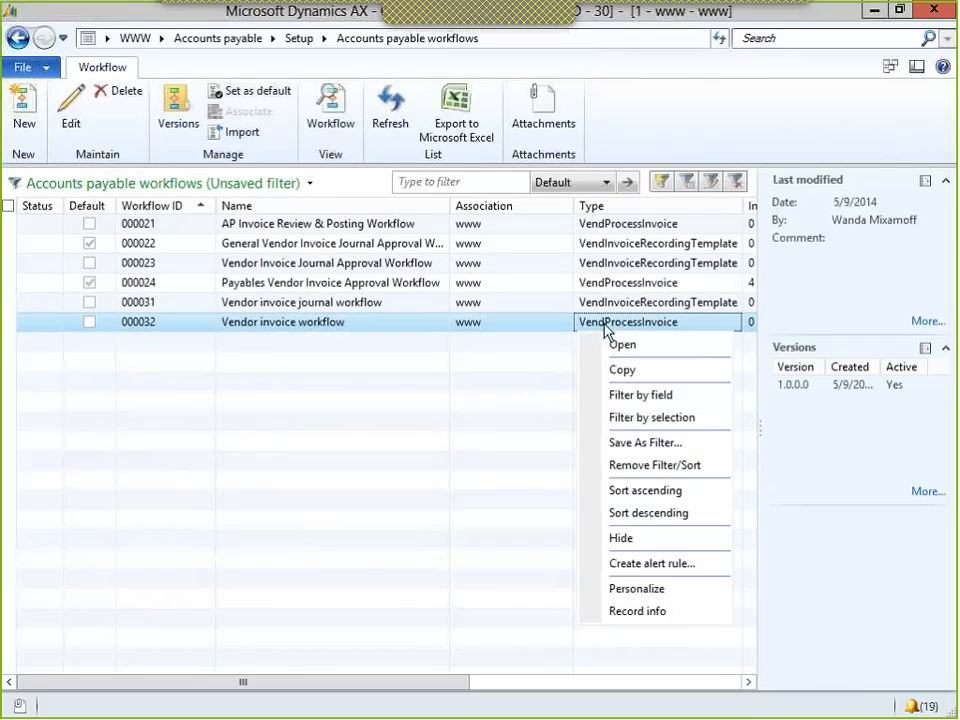
click(640, 418)
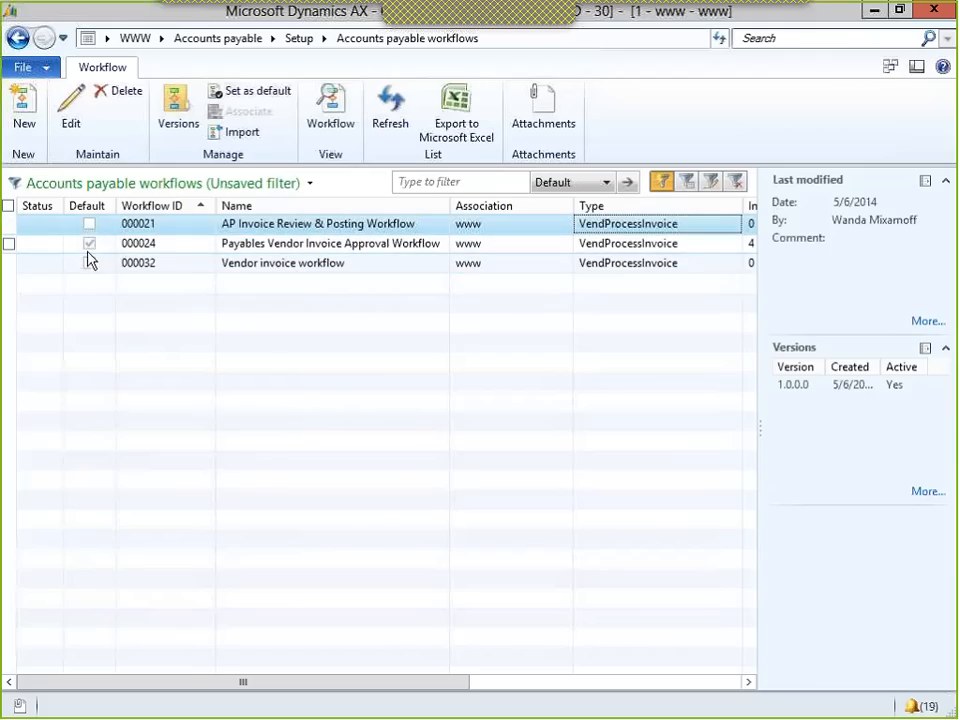
click(247, 266)
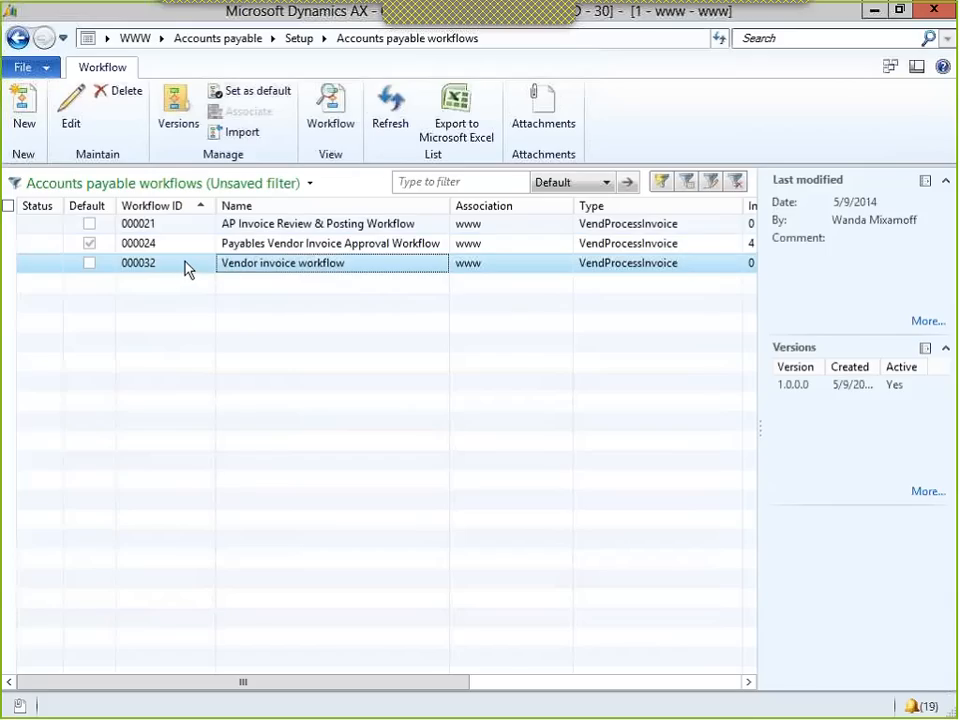
click(231, 91)
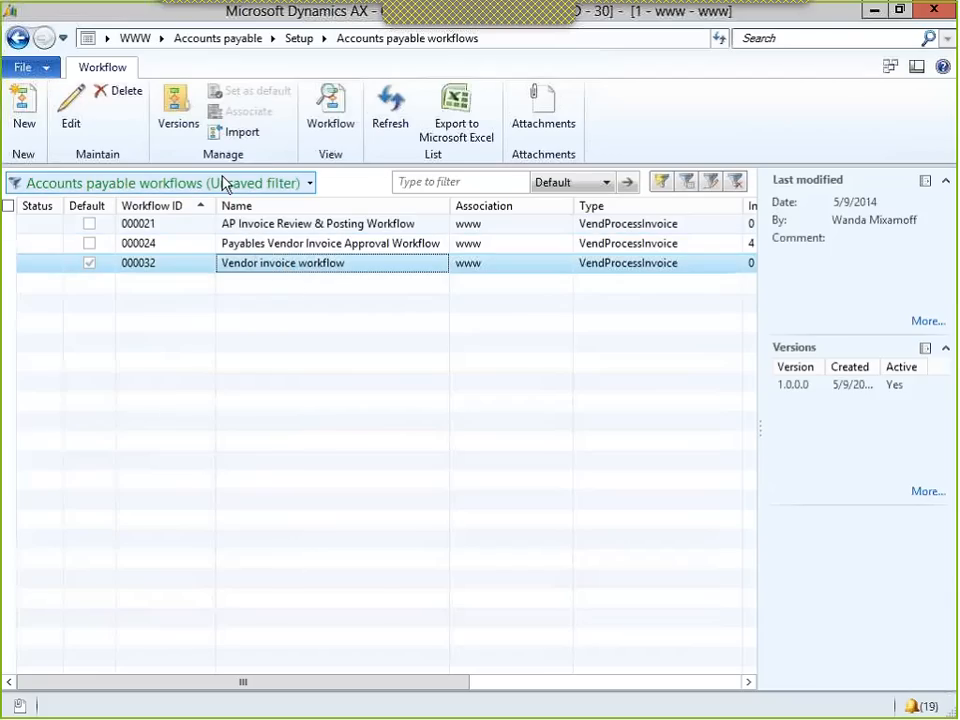
- Start a new vendor invoice from the open vendor invoices list in accounts payable
click(207, 42)
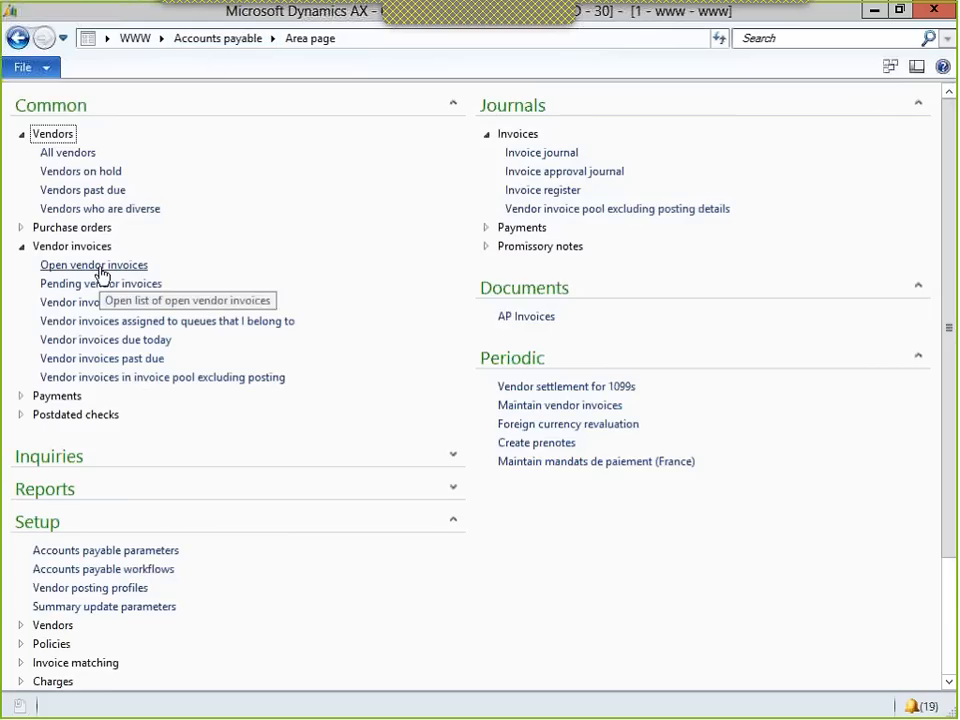
click(144, 265)
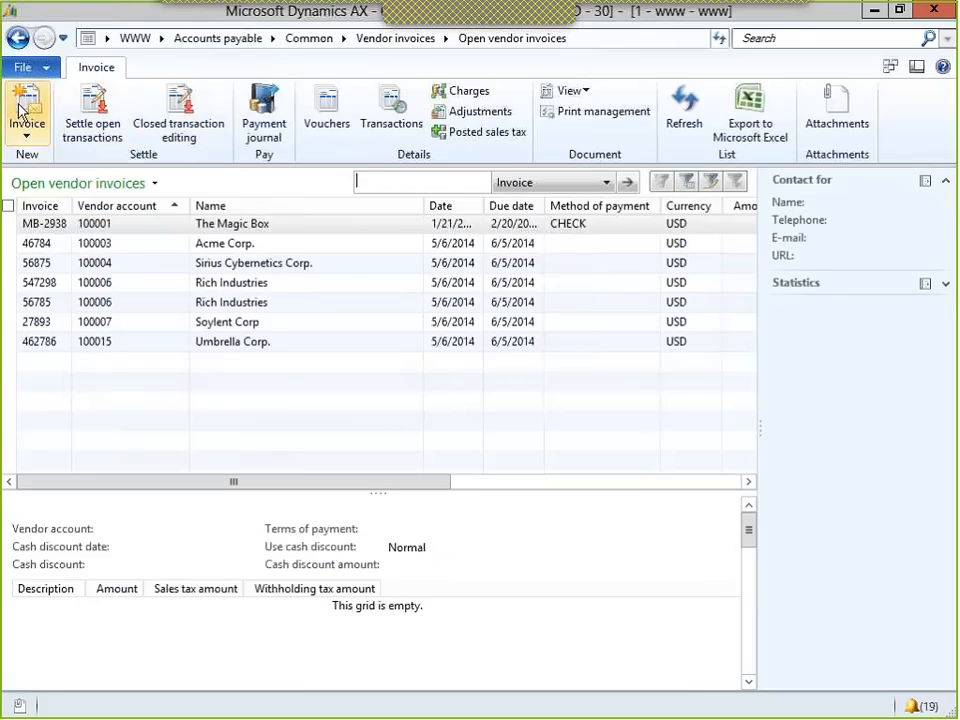
click(26, 124)
click(75, 157)
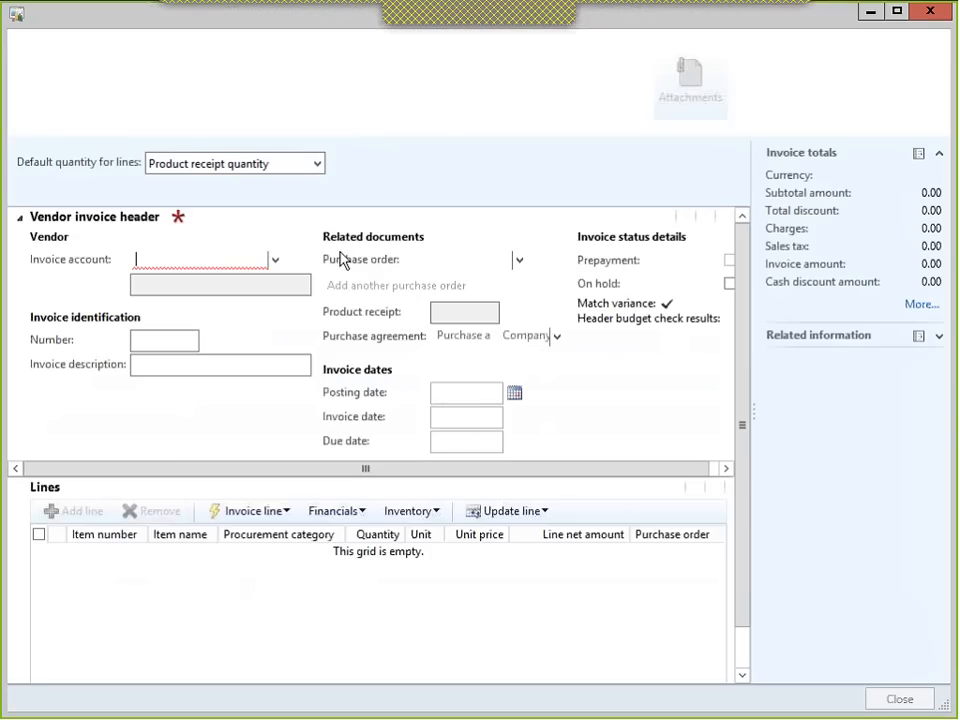
- Fill in the invoice header with vendor Rich Industries, invoice number 1798687 and invoice date 5/9/2014
click(275, 260)
click(187, 410)
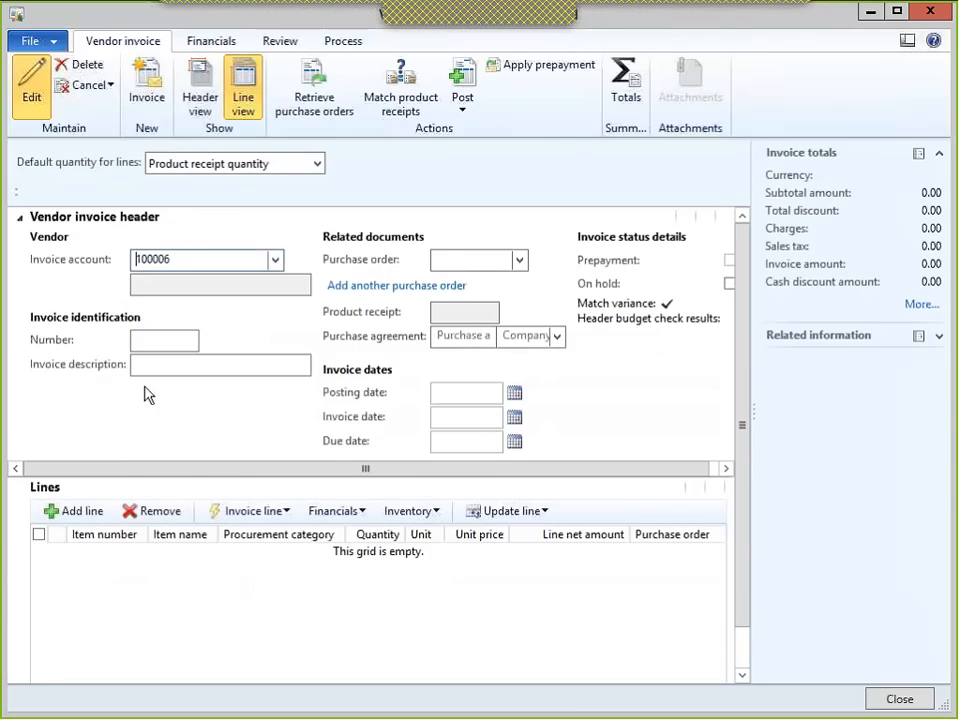
click(141, 340)
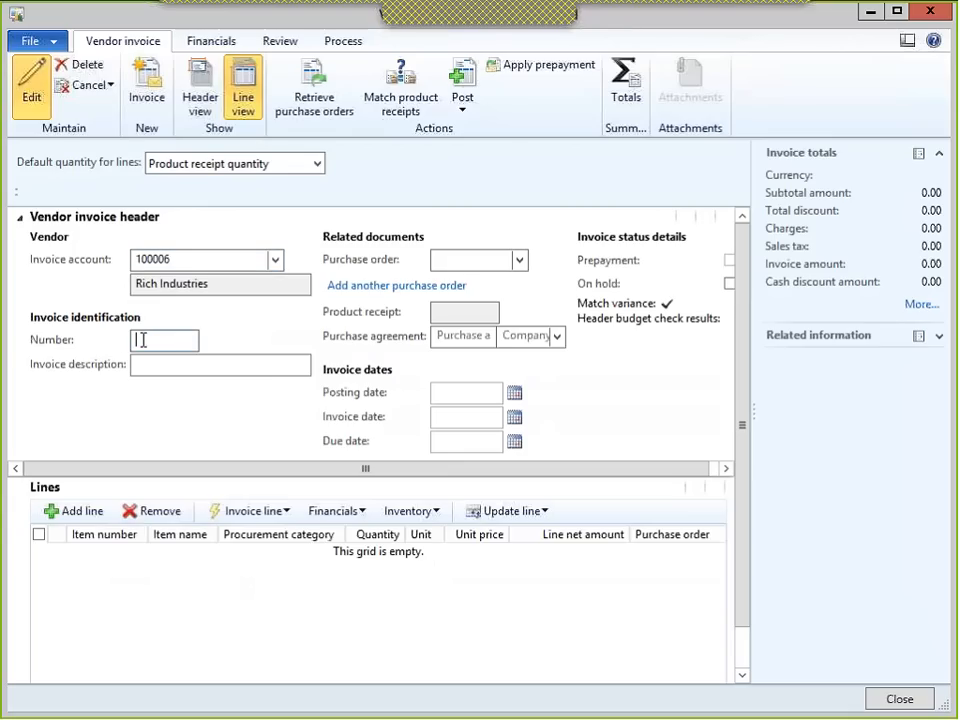
text(1798687)
key(Tab)
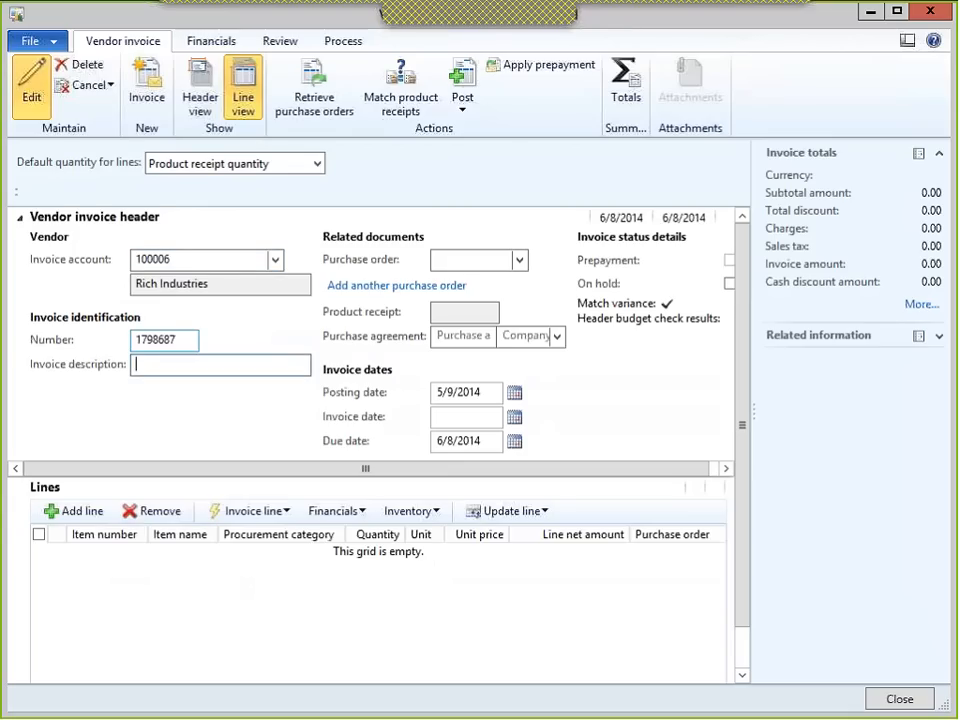
click(512, 418)
click(650, 510)
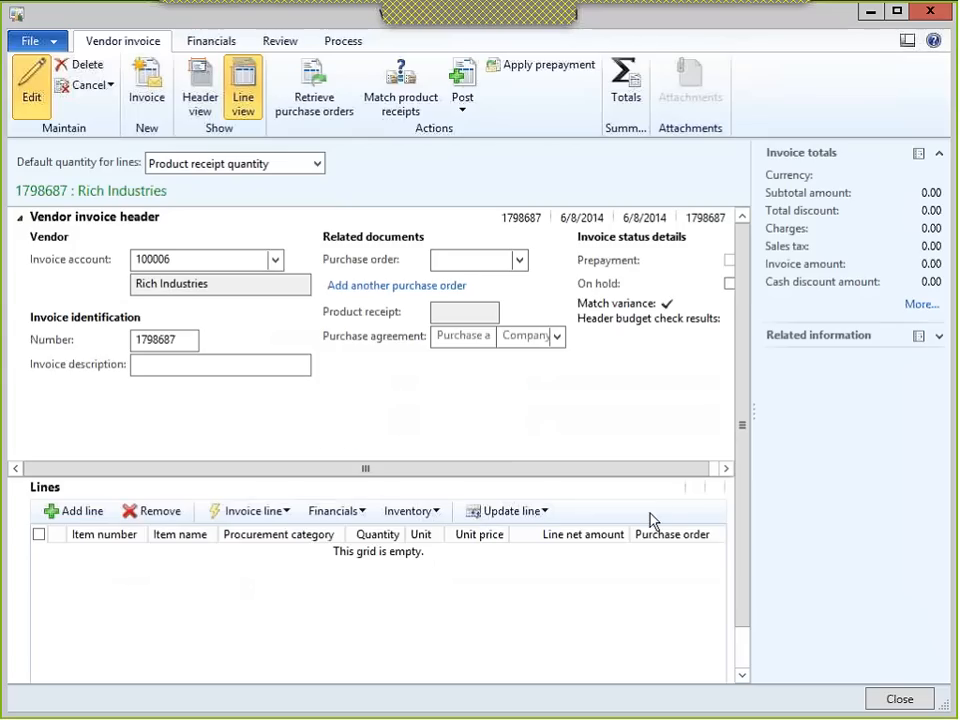
- Add an invoice line with procurement category Marketing and a unit price of 250
click(74, 511)
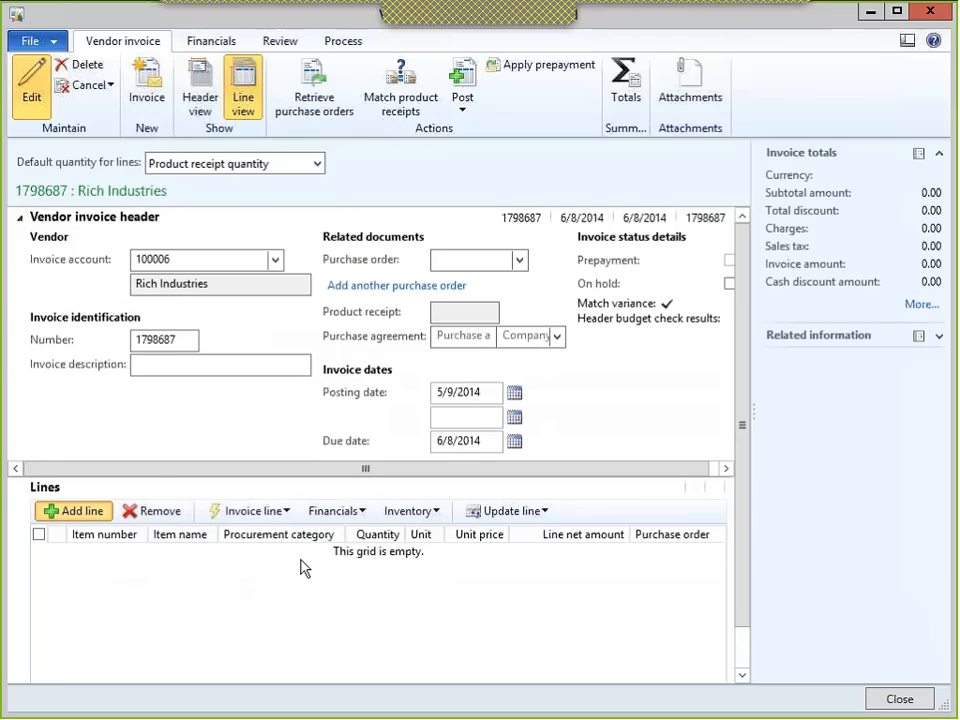
click(336, 579)
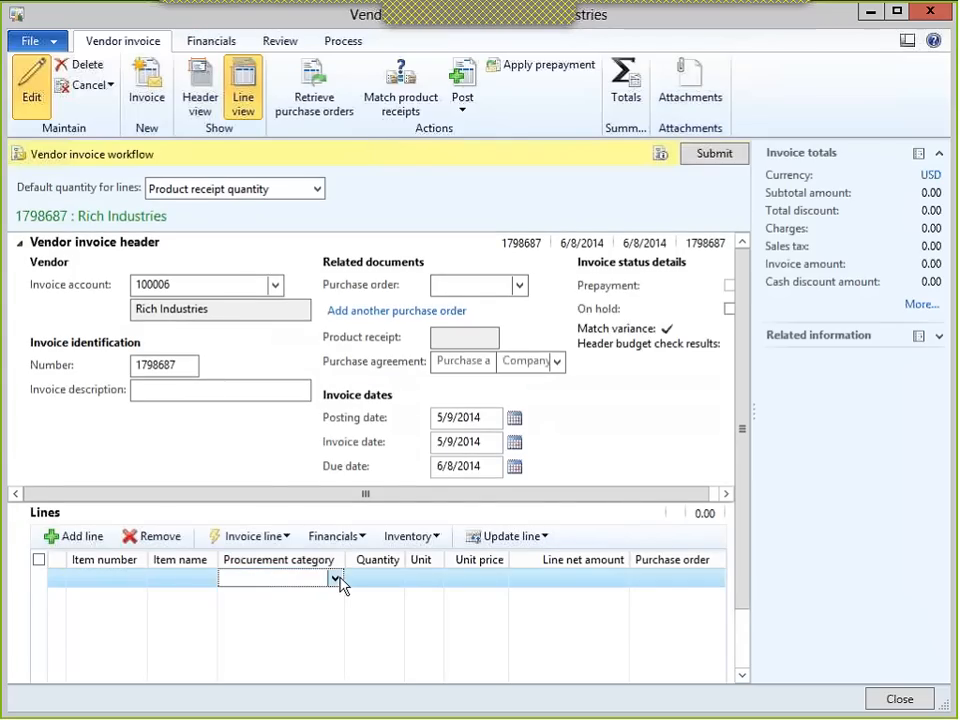
click(336, 579)
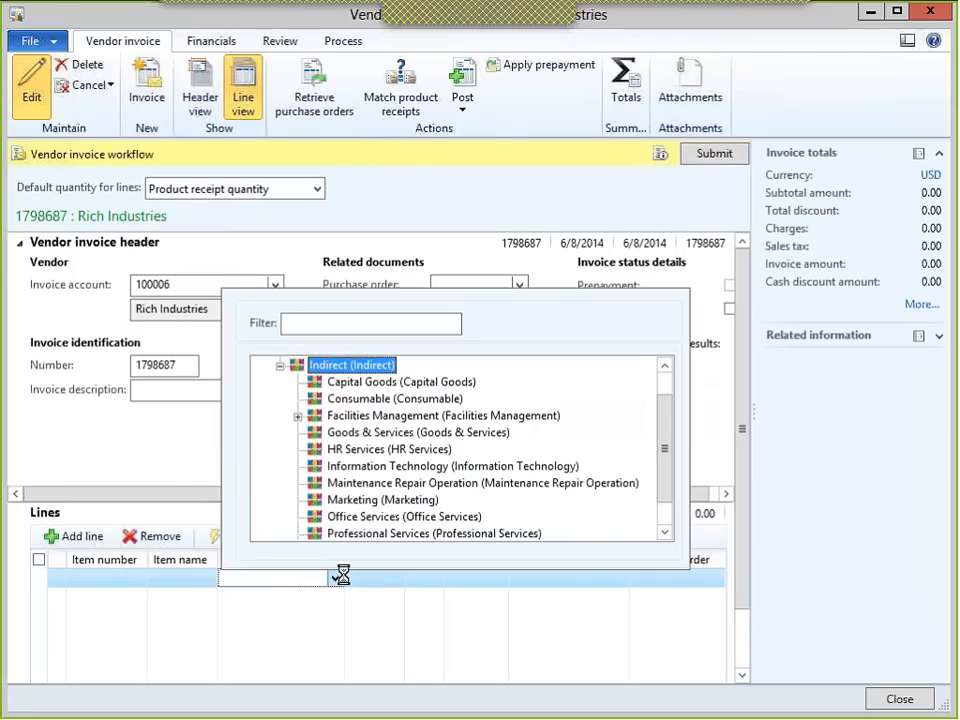
key(Down)
key(Down)
key(Down)
key(Return)
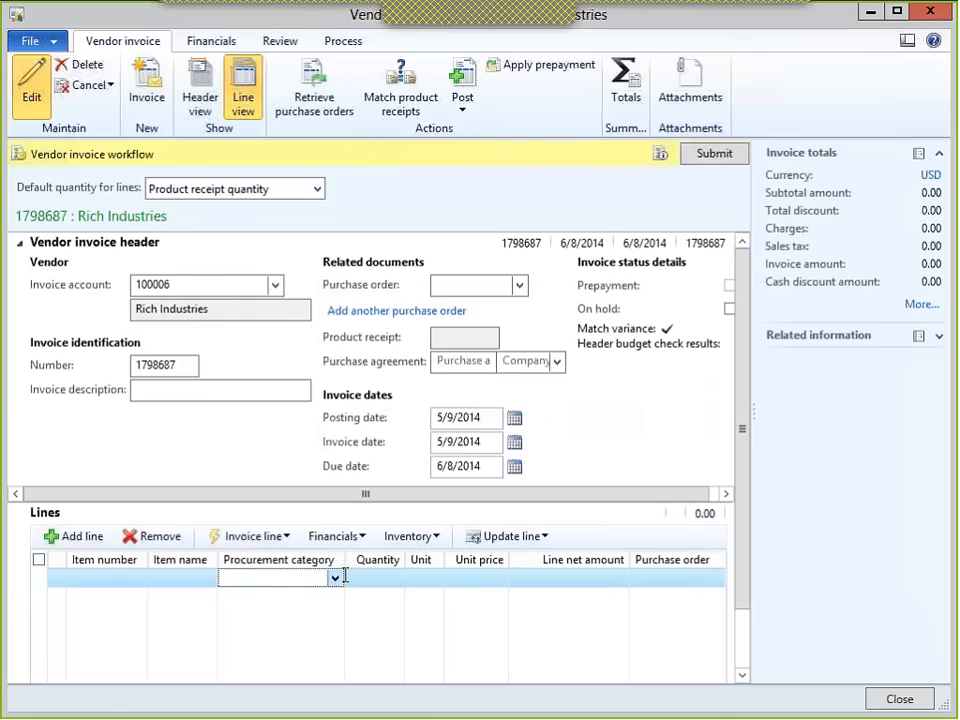
key(Tab)
key(Tab)
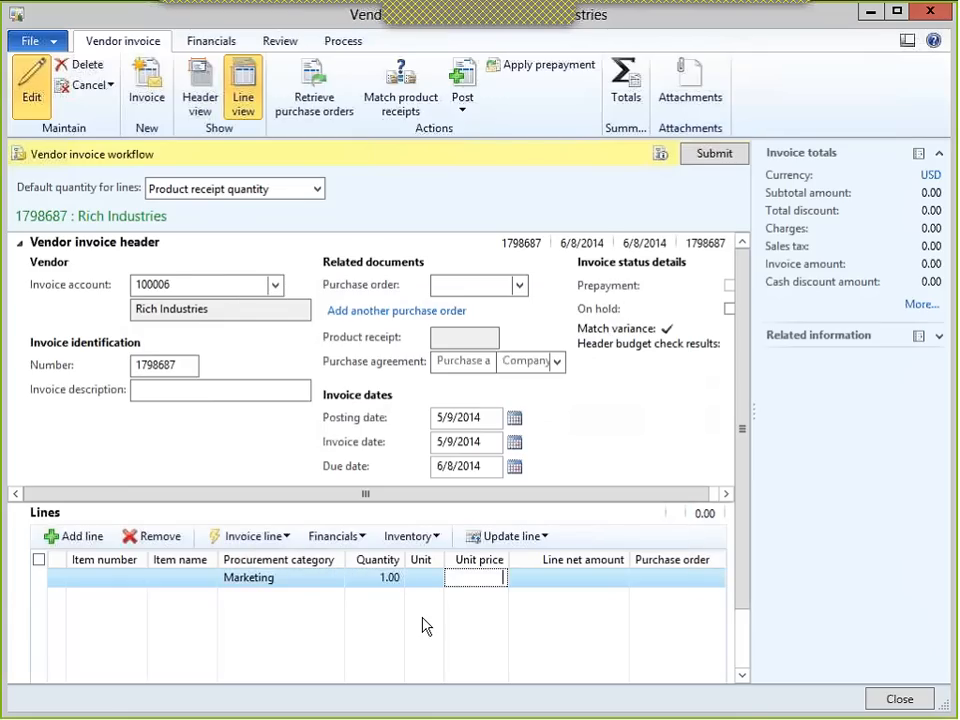
text(250)
key(Return)
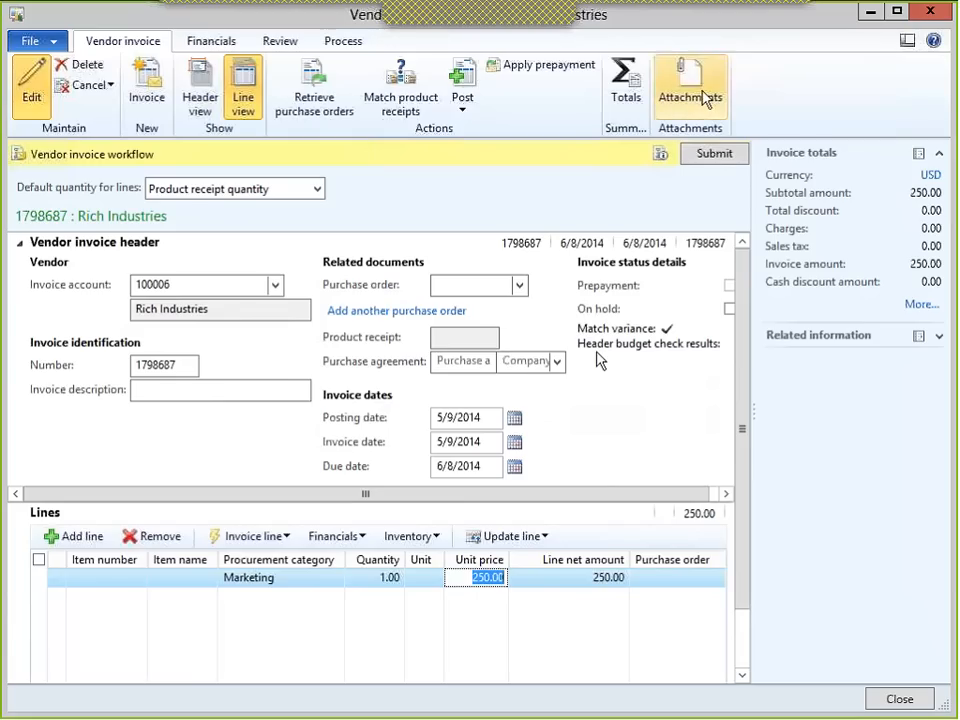
- Submit the invoice to the vendor invoice workflow without a comment and check its available workflow actions
click(720, 166)
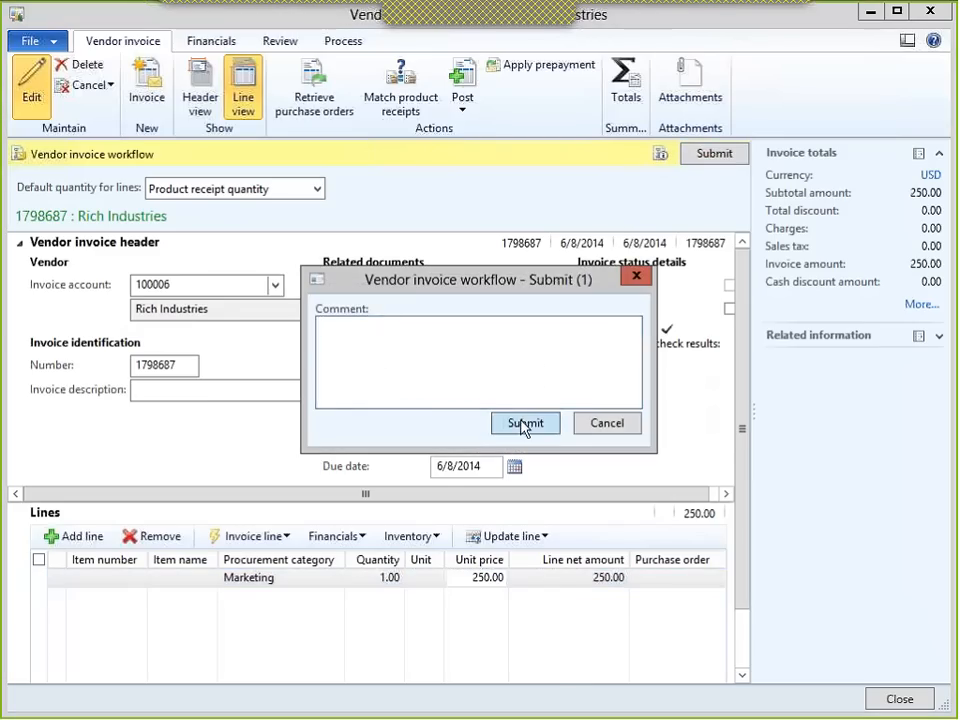
click(523, 421)
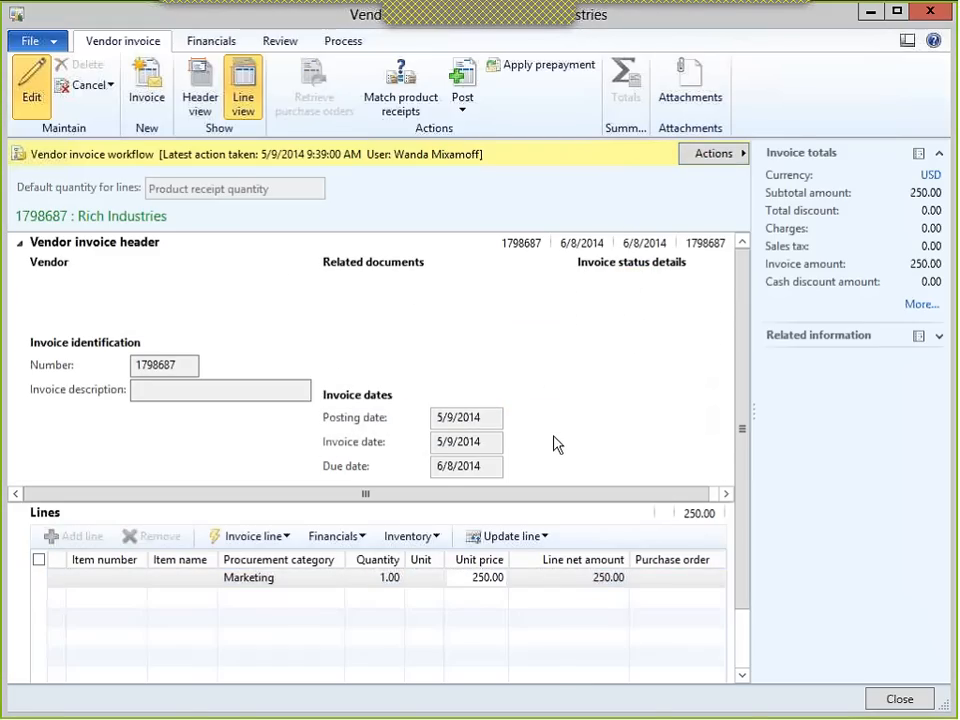
click(737, 154)
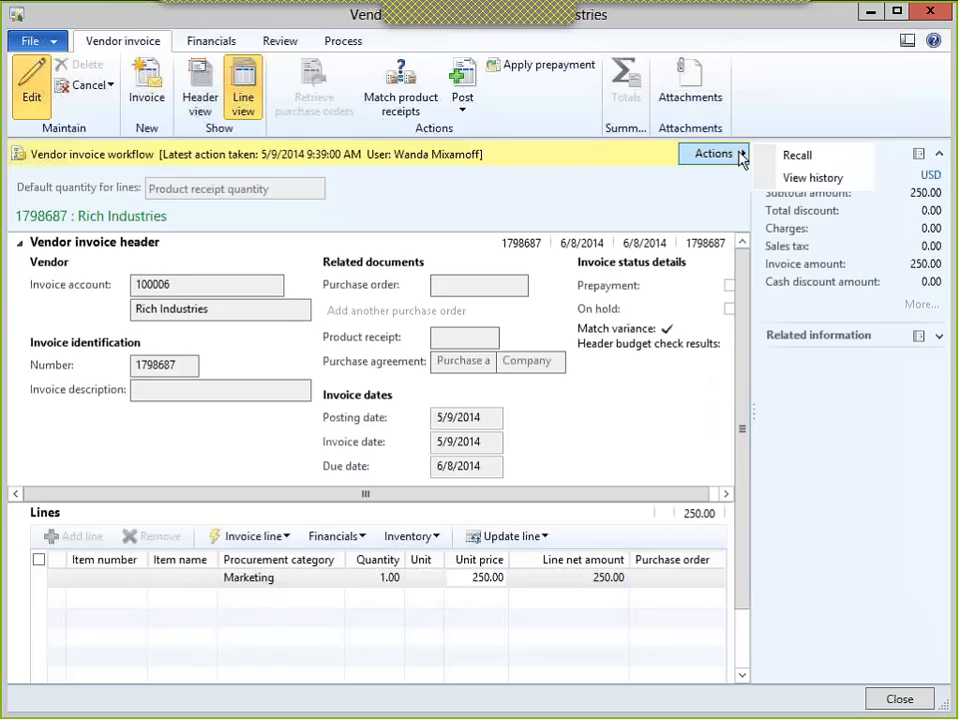
click(551, 445)
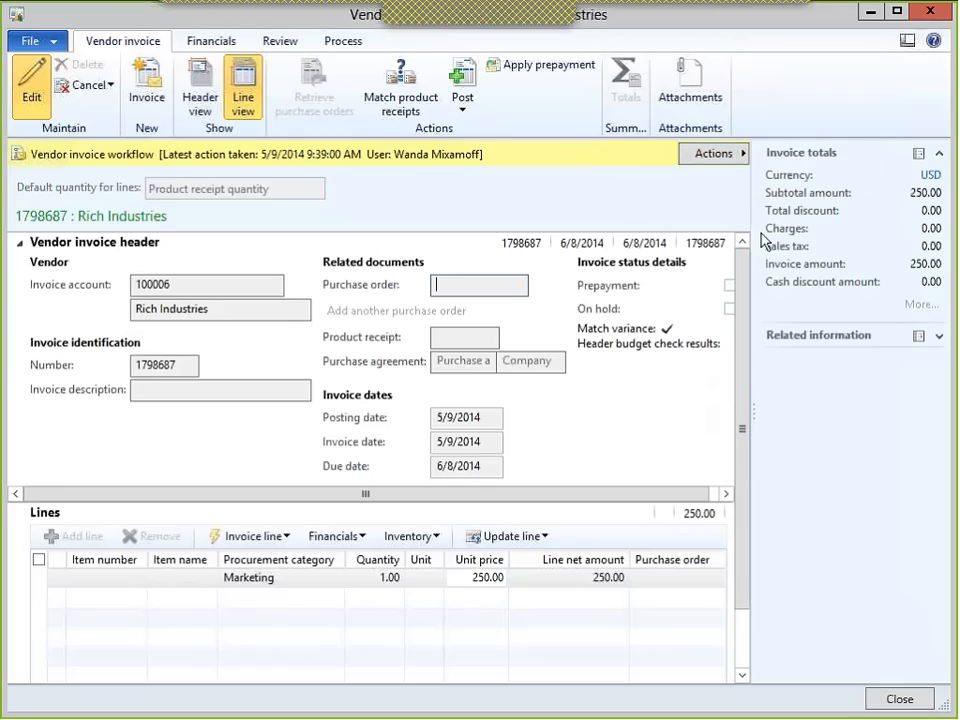
click(737, 154)
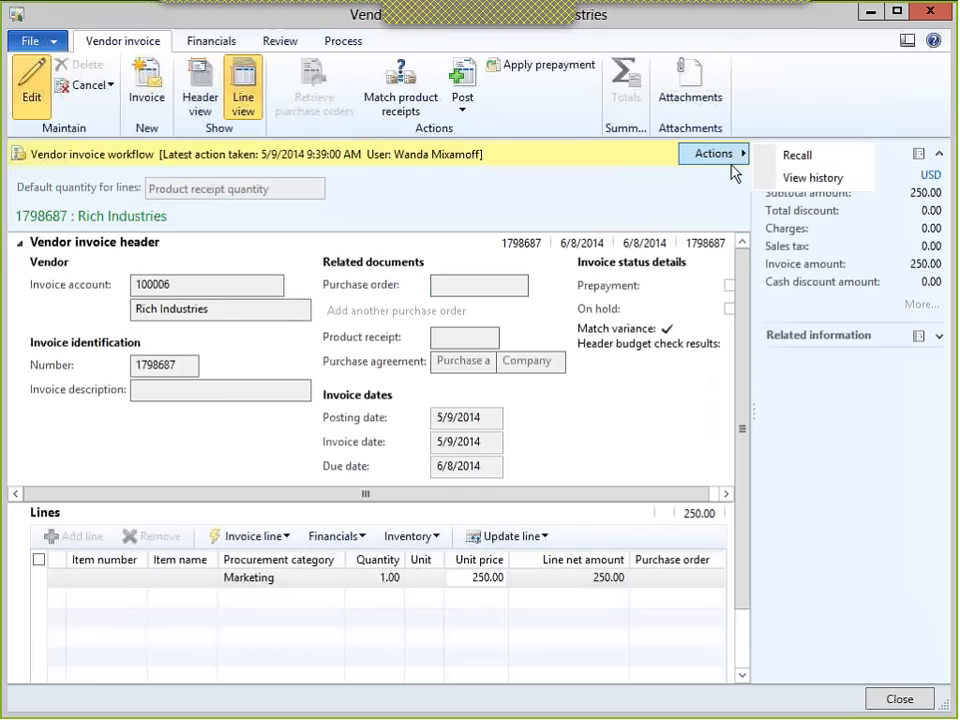
click(718, 216)
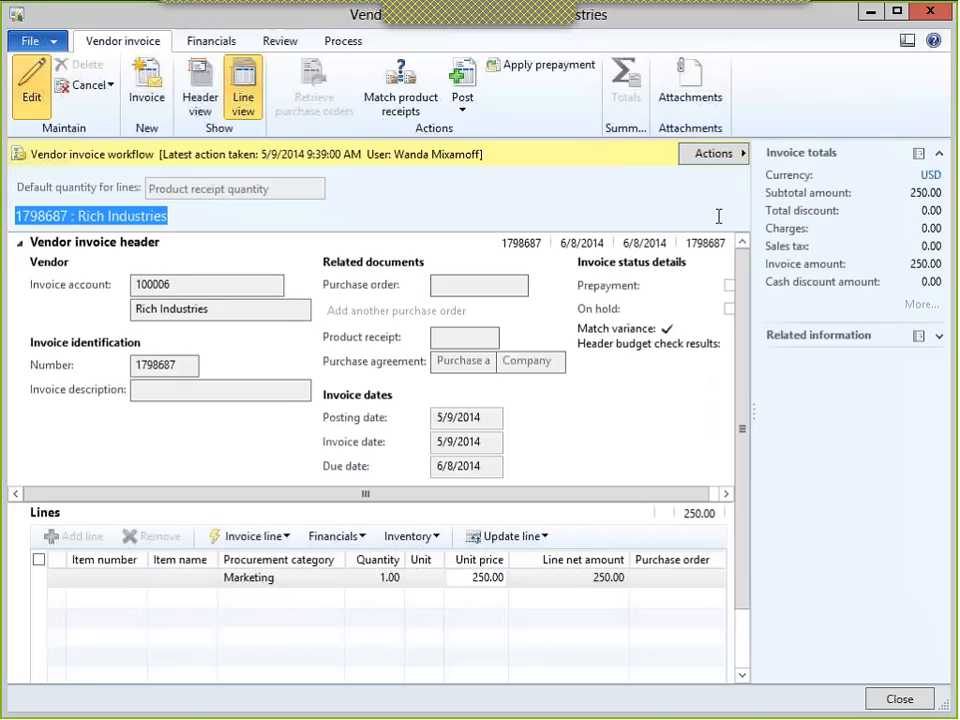
- Approve the submitted vendor invoice through its workflow actions without entering a comment
click(729, 156)
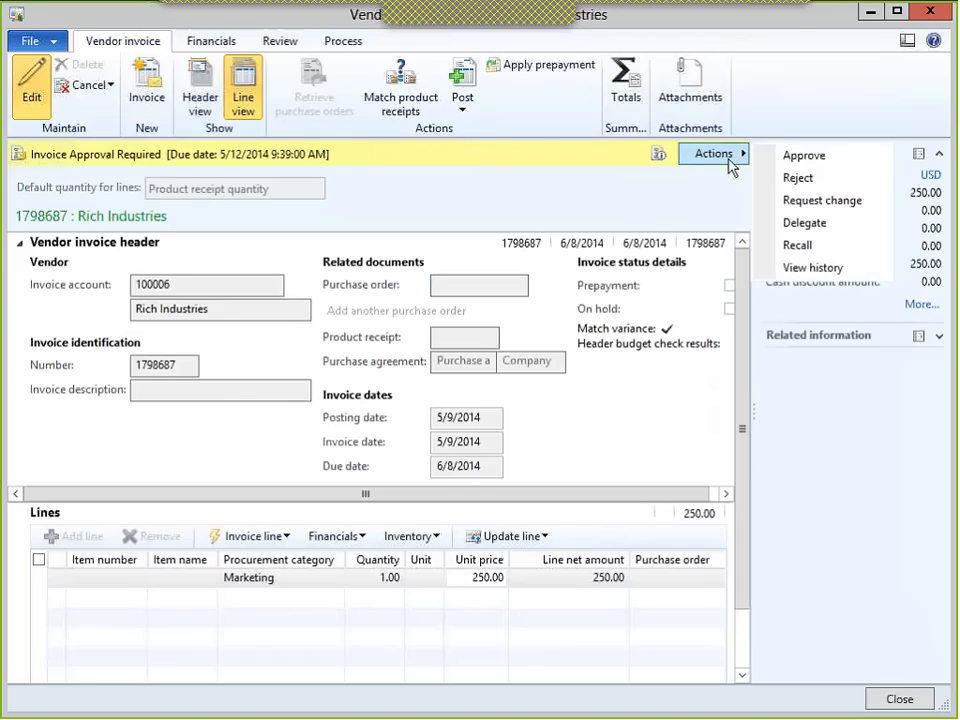
click(802, 157)
click(808, 156)
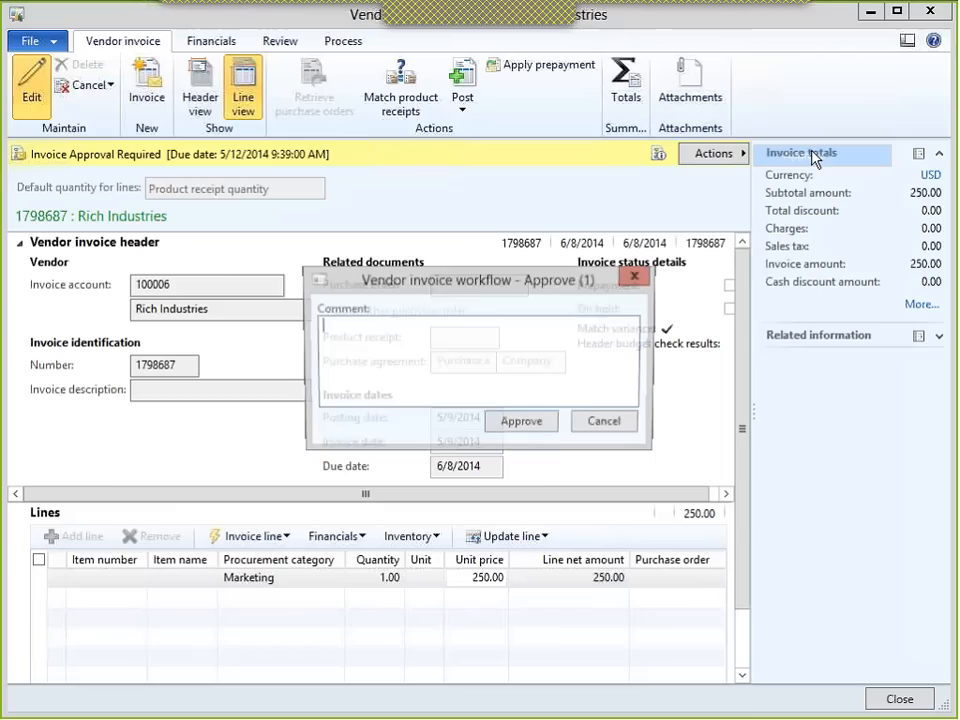
click(520, 428)
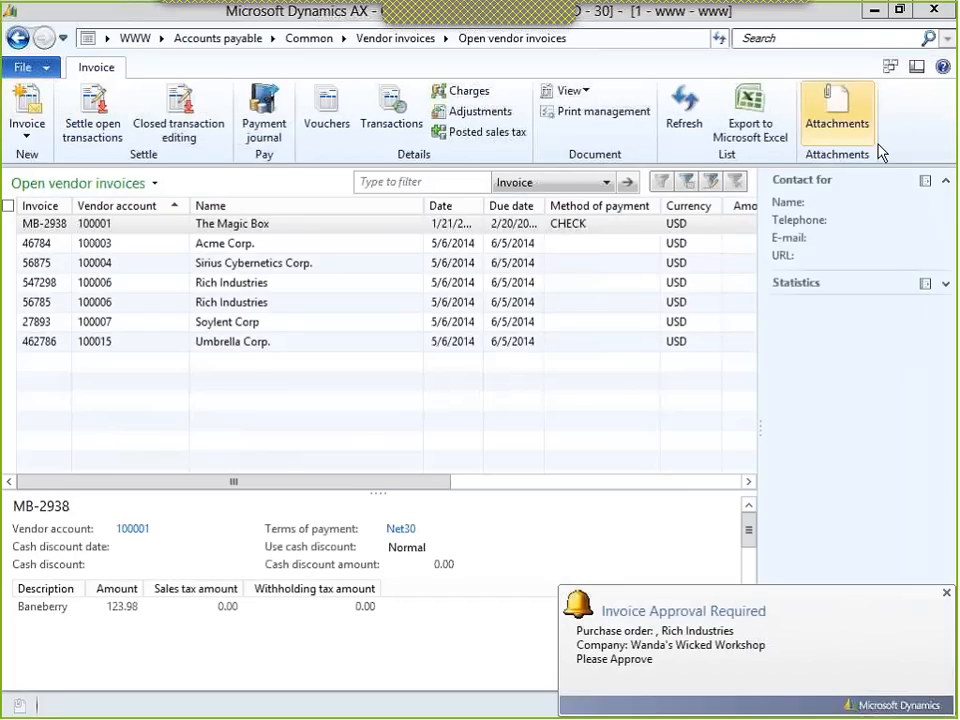
- Return to the accounts payable workflows list and open the Vendor invoice workflow in the editor
click(224, 39)
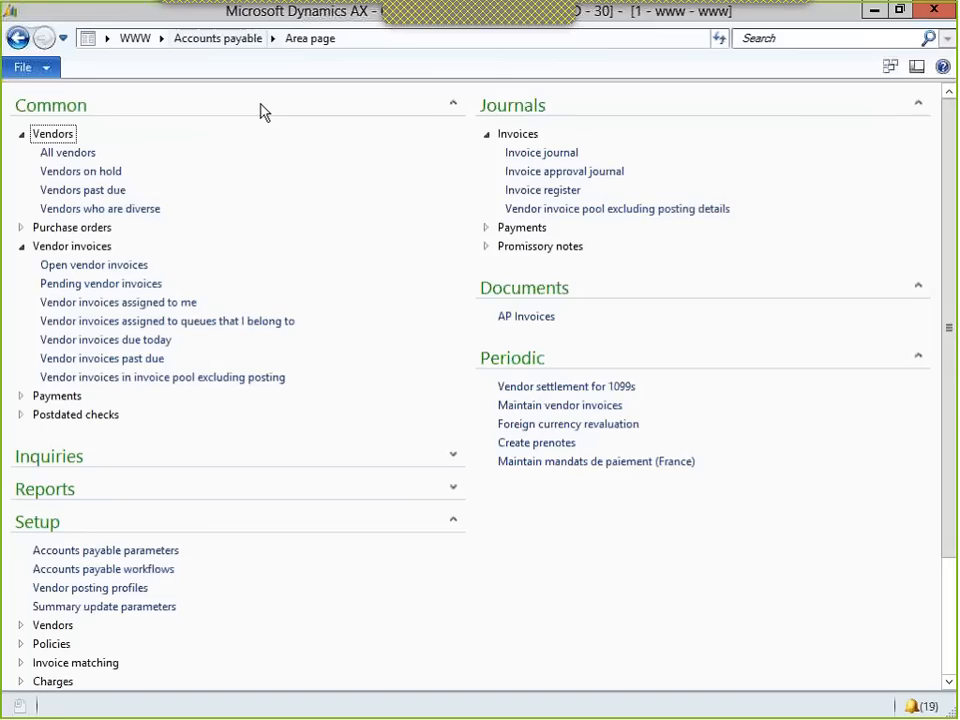
click(137, 578)
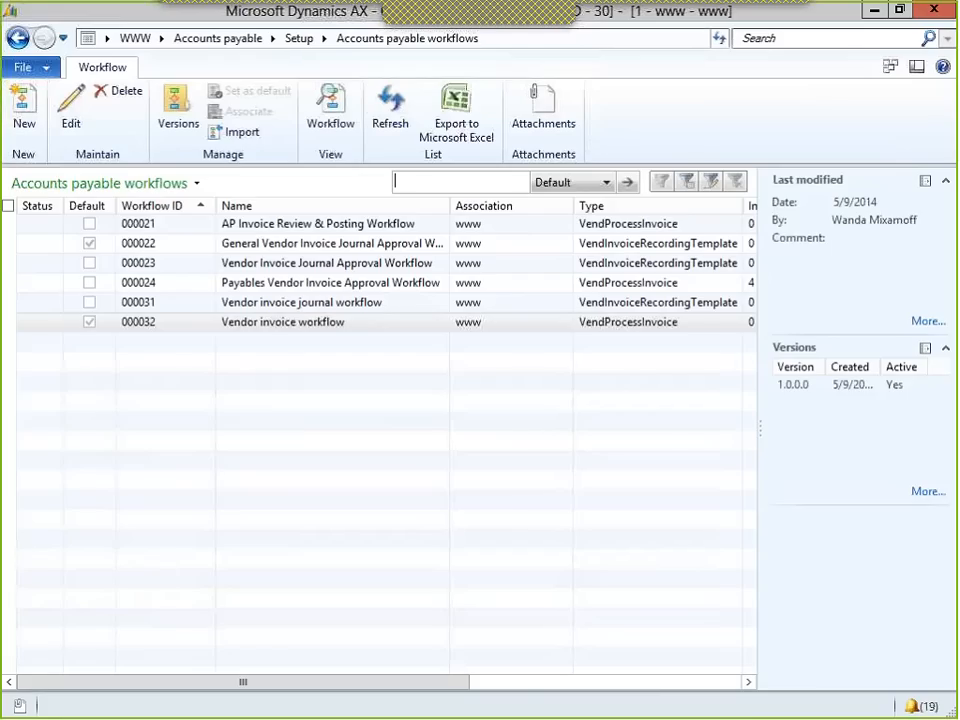
click(277, 324)
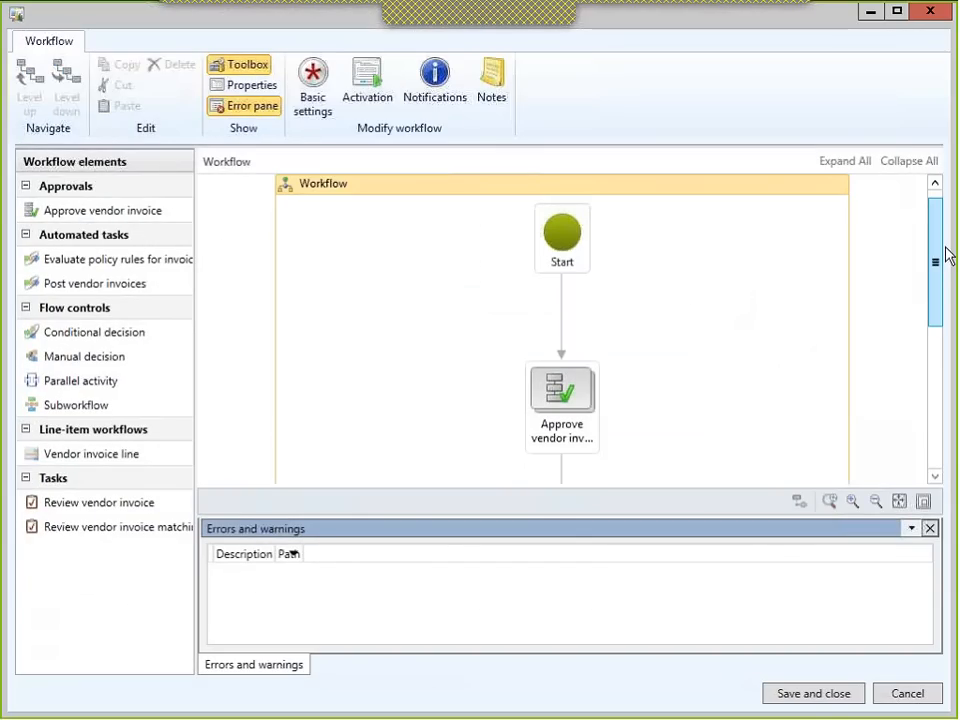
- Move the vendor invoice approval element lower to make room below Start, and hide the errors and warnings
drag(936, 264, 938, 308)
drag(557, 437, 560, 343)
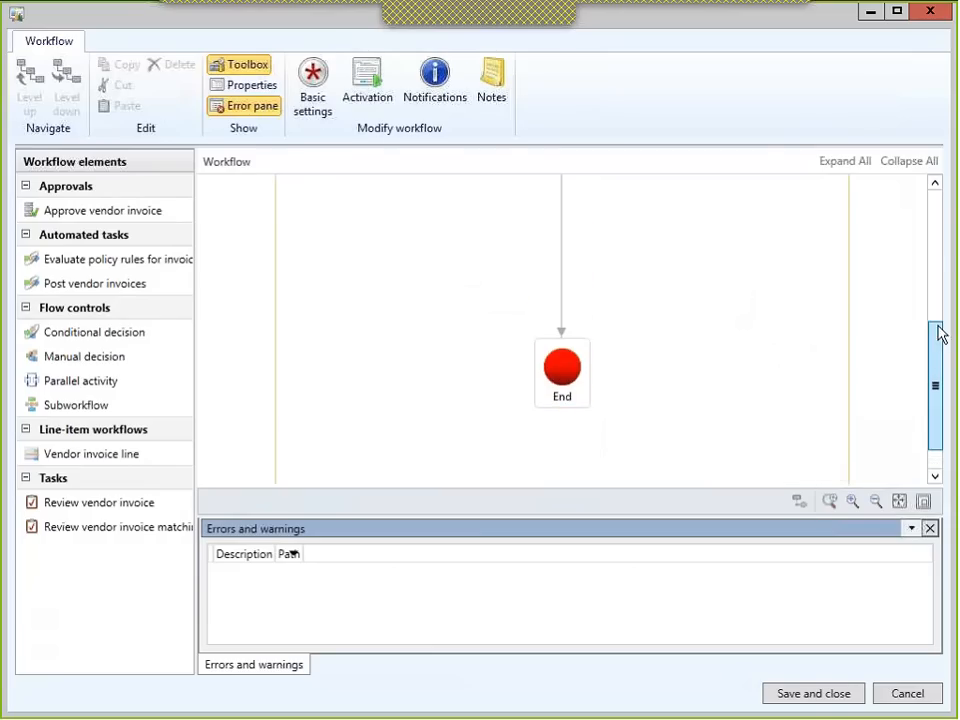
drag(936, 332, 949, 253)
click(567, 340)
drag(567, 340, 567, 425)
drag(934, 316, 934, 354)
drag(539, 312, 538, 332)
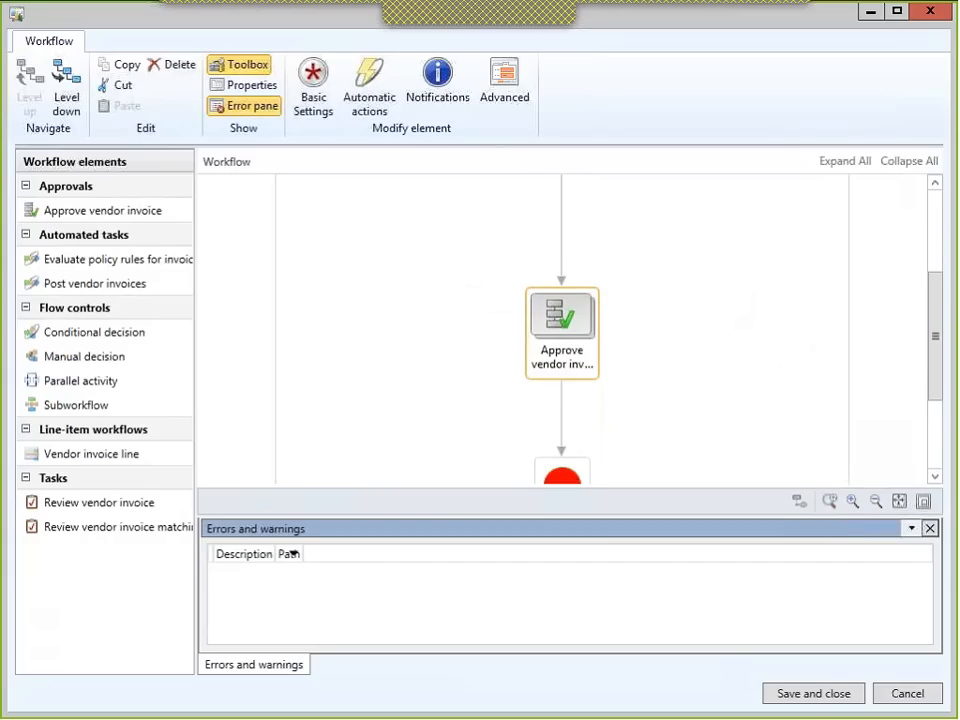
drag(936, 364, 938, 240)
click(930, 528)
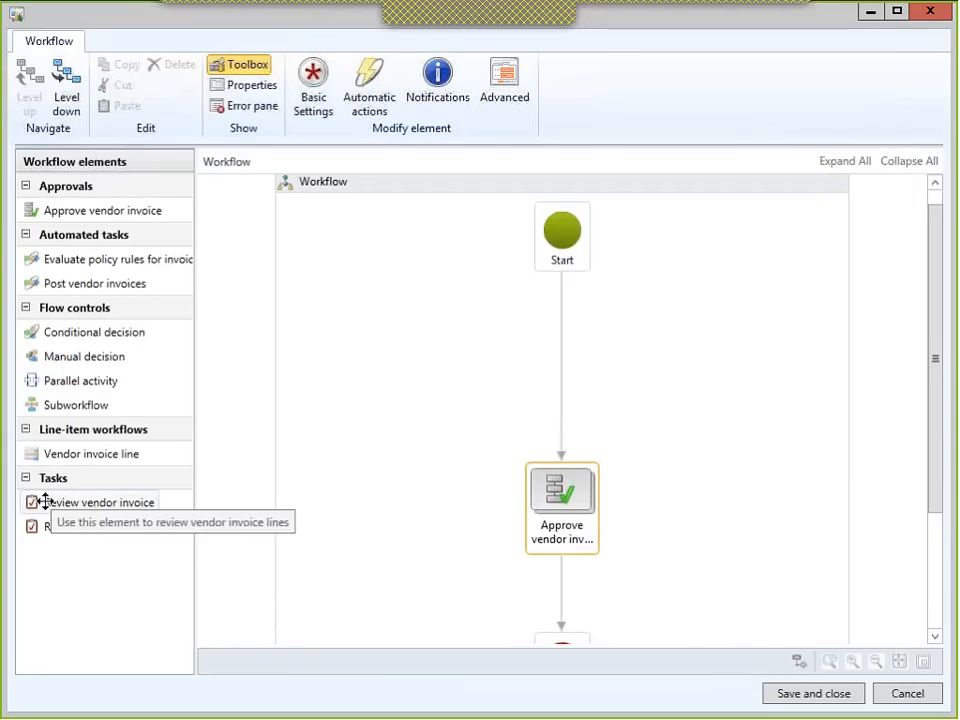
- Add a Review vendor invoice task leading into the approval, and a conditional decision that Start connects to instead of the approval
drag(39, 501, 408, 432)
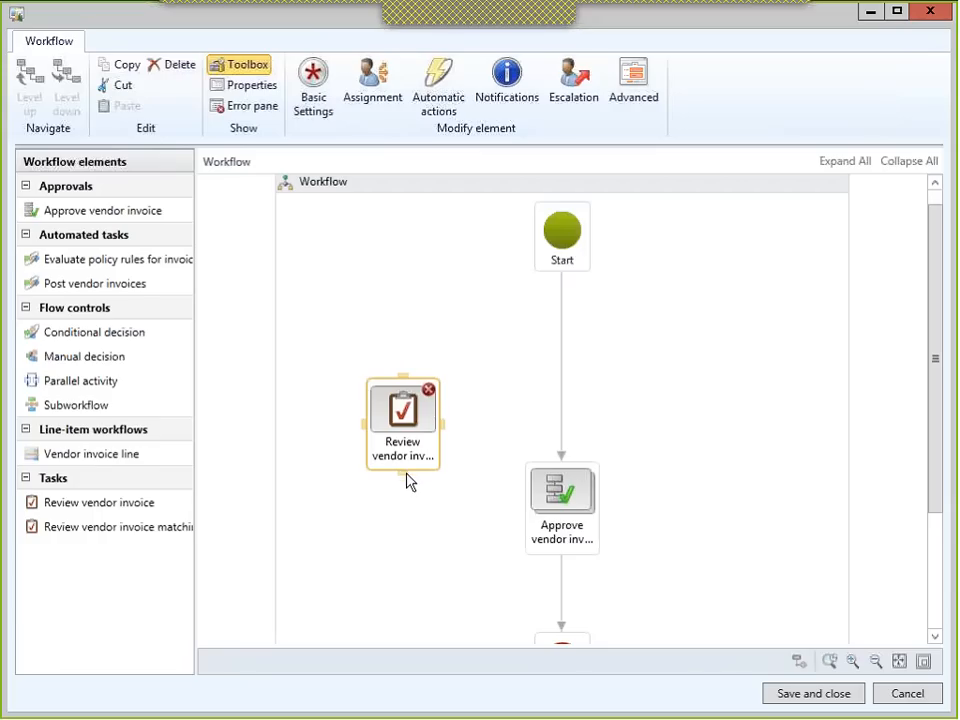
drag(405, 480, 553, 514)
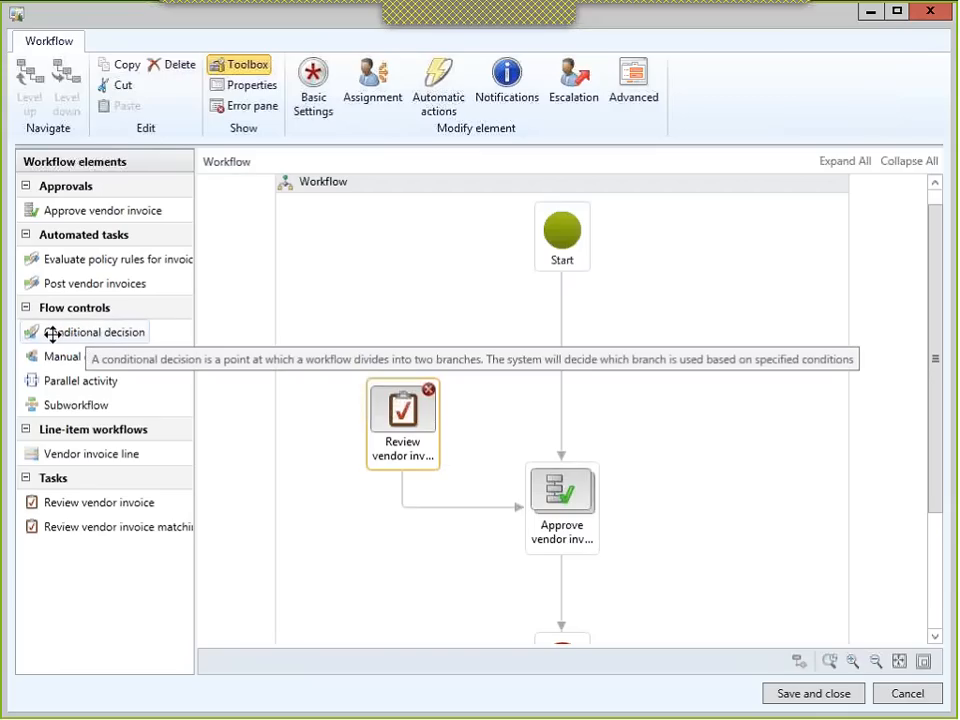
drag(52, 334, 519, 370)
click(561, 458)
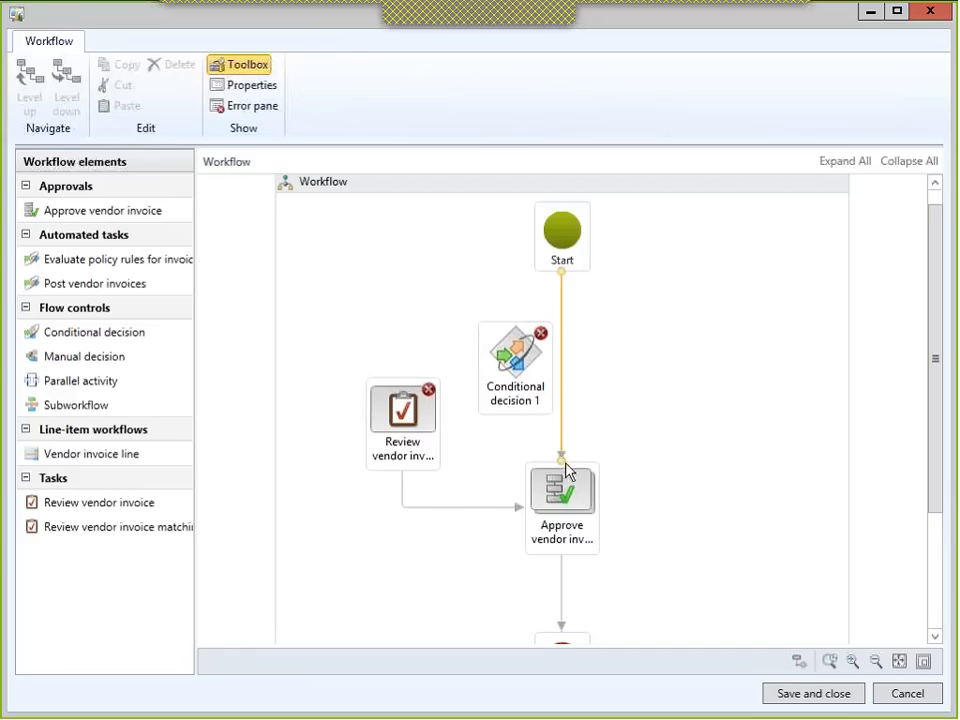
drag(562, 422, 553, 364)
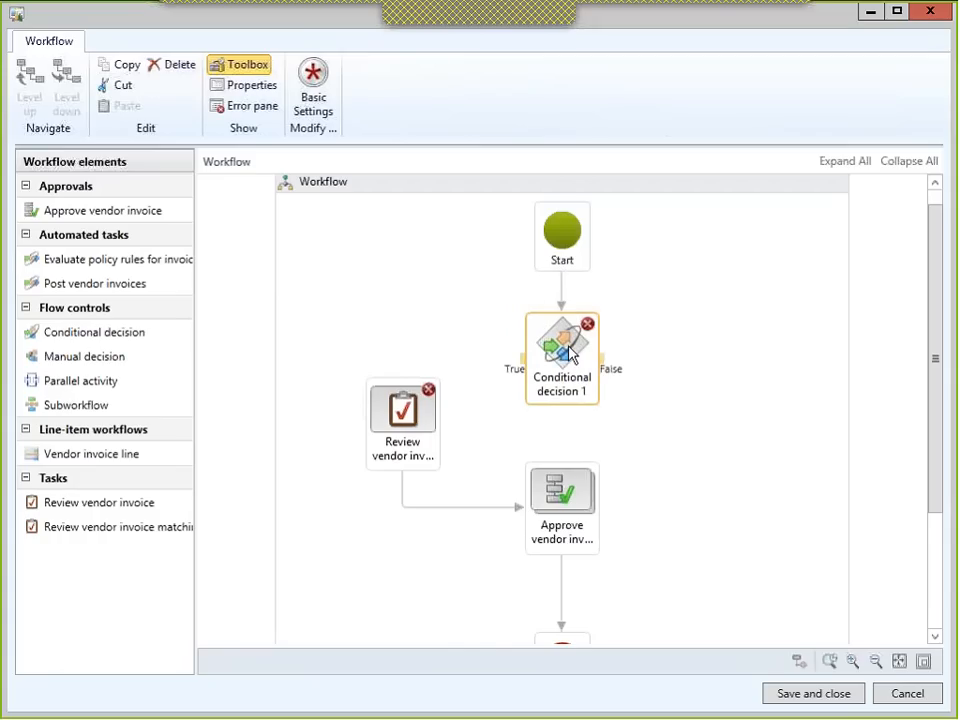
- Name the conditional decision "> $1000" in its basic settings
click(313, 95)
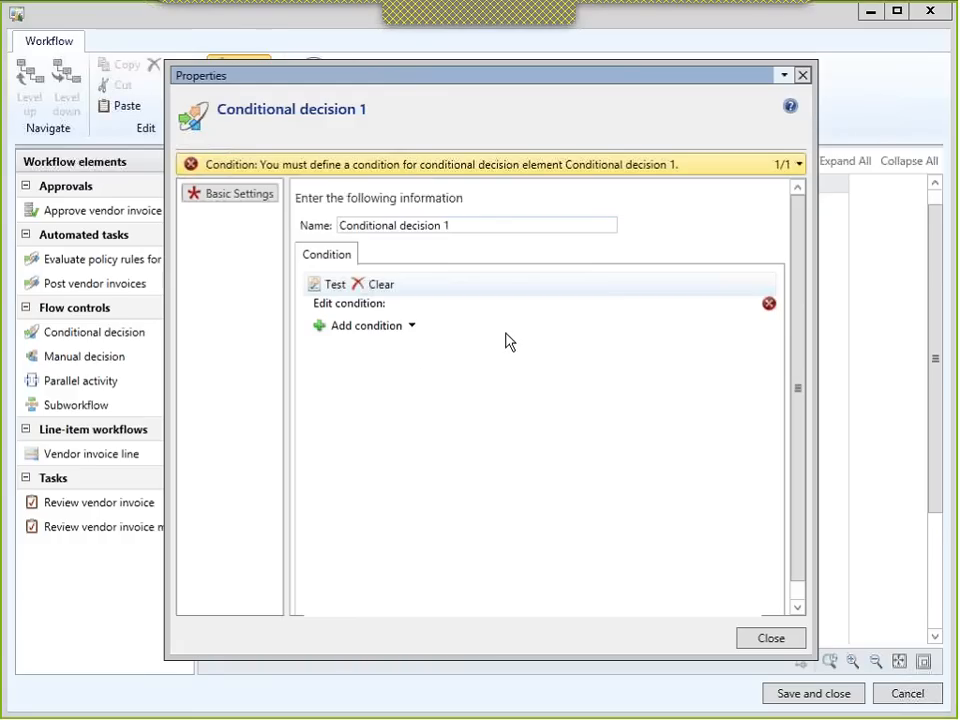
drag(452, 227, 321, 246)
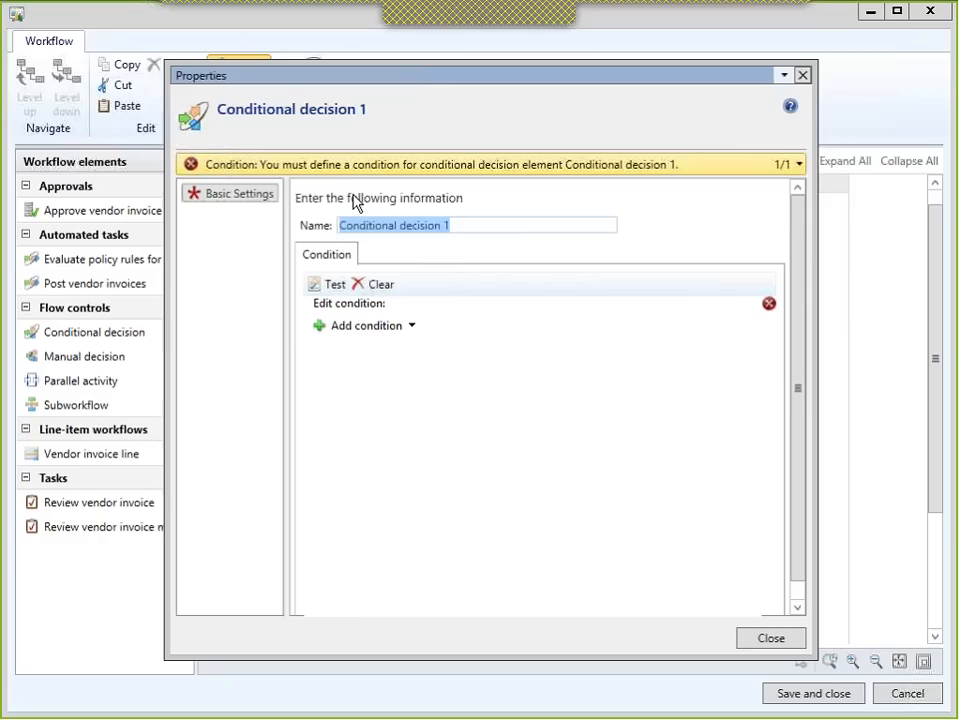
text(> $)
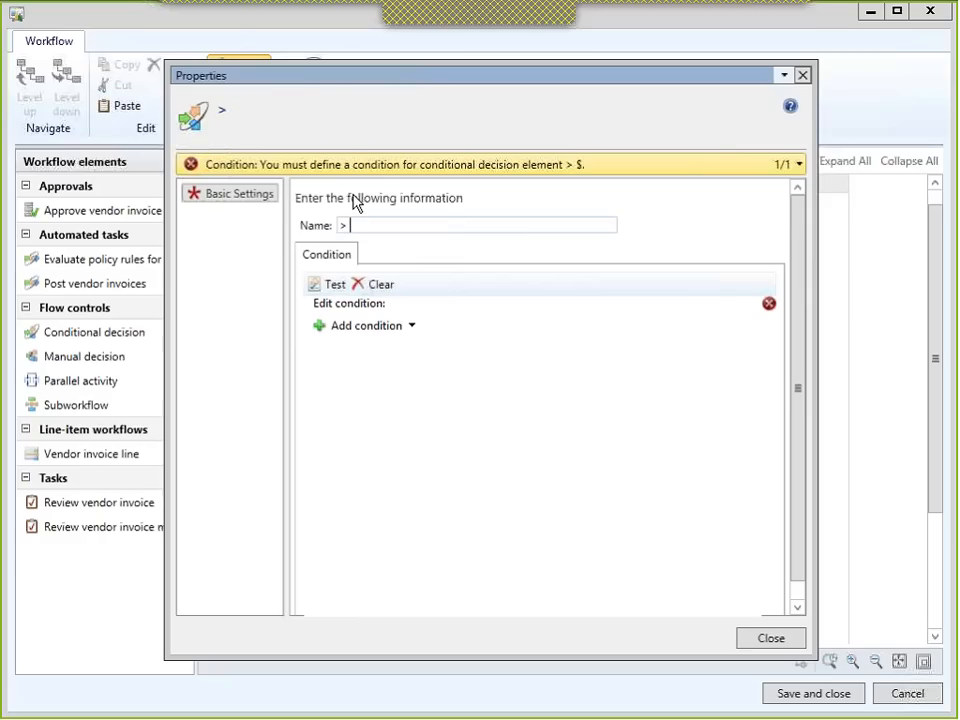
text(1000)
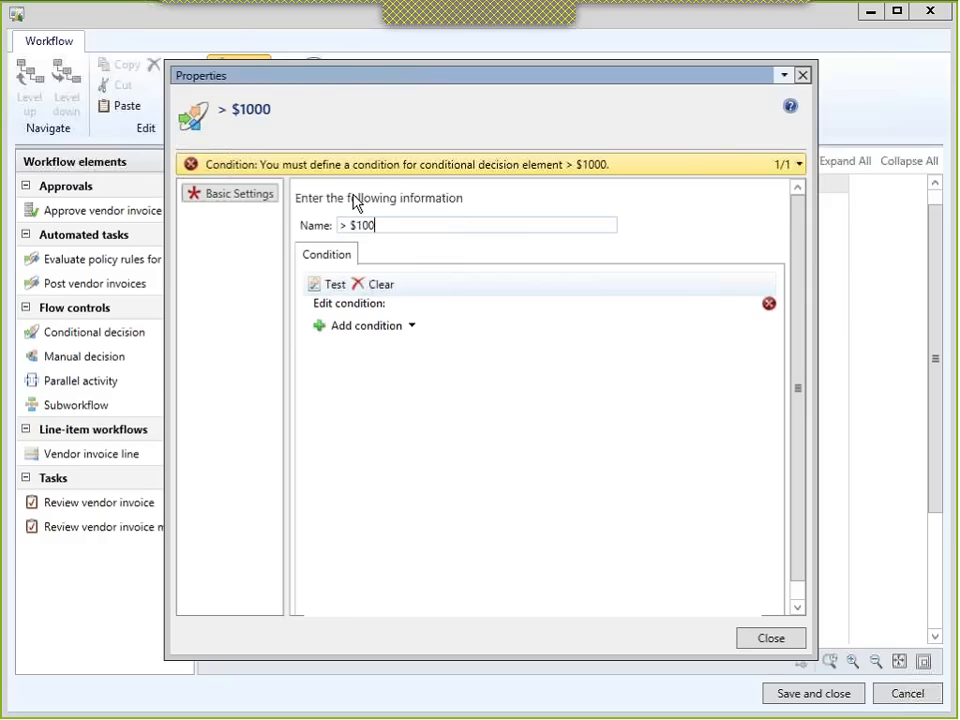
- Add a condition to the decision that evaluates the Vendor invoices.Invoice amount field
click(388, 326)
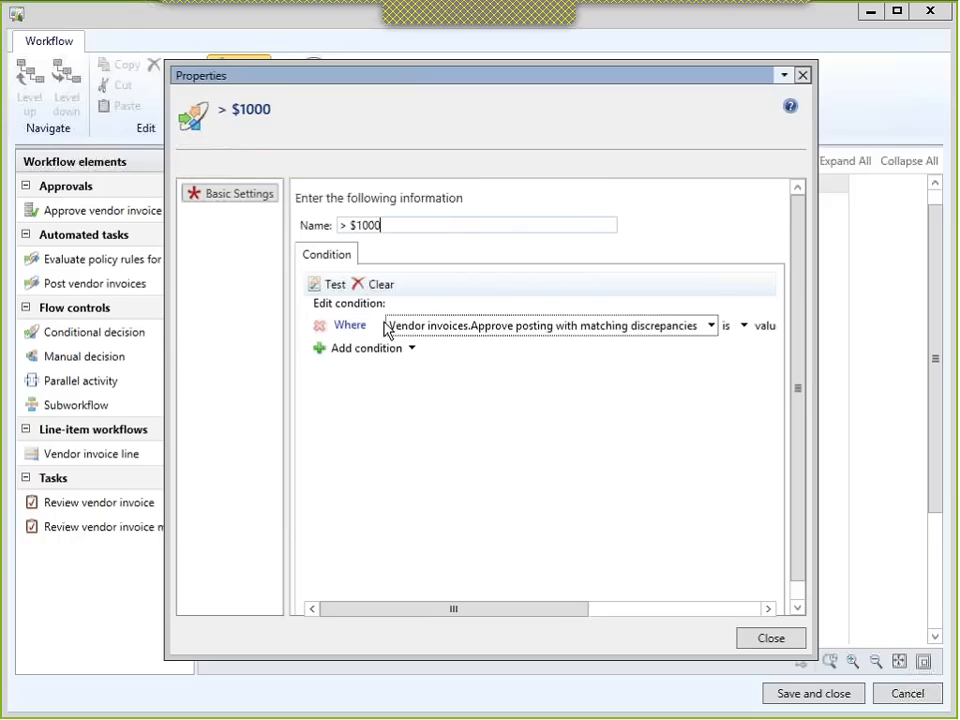
click(450, 331)
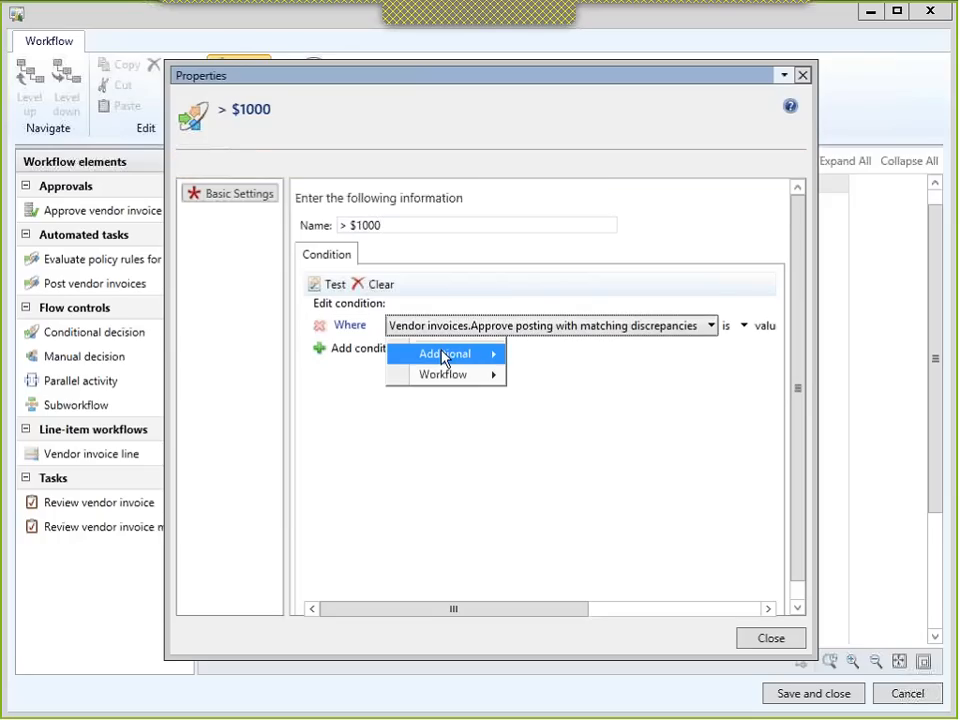
mouse_move(444, 358)
mouse_move(563, 364)
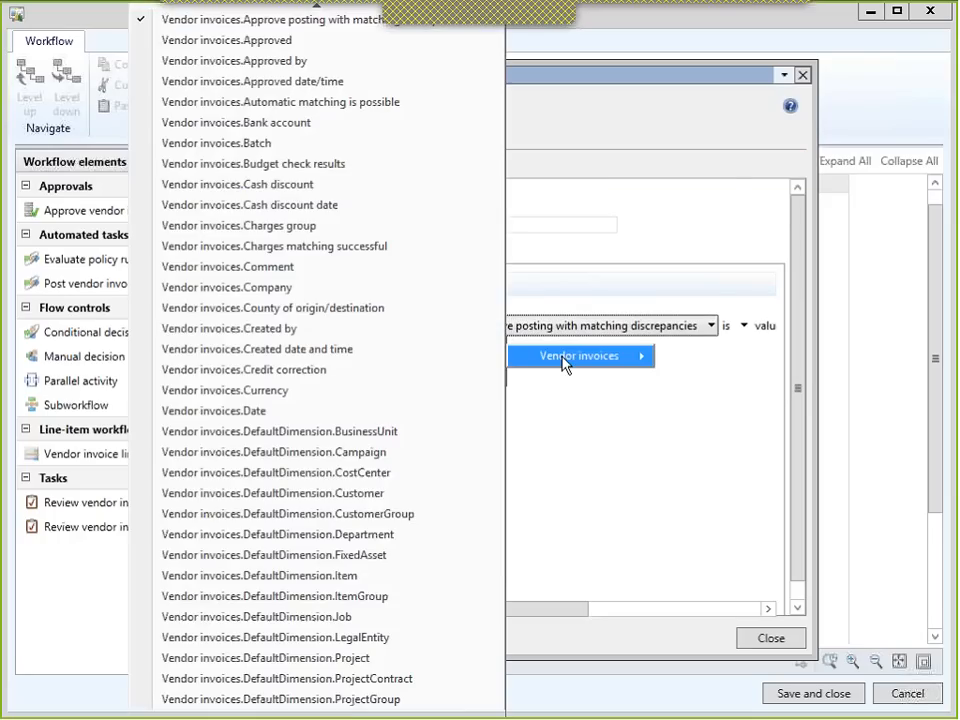
click(541, 394)
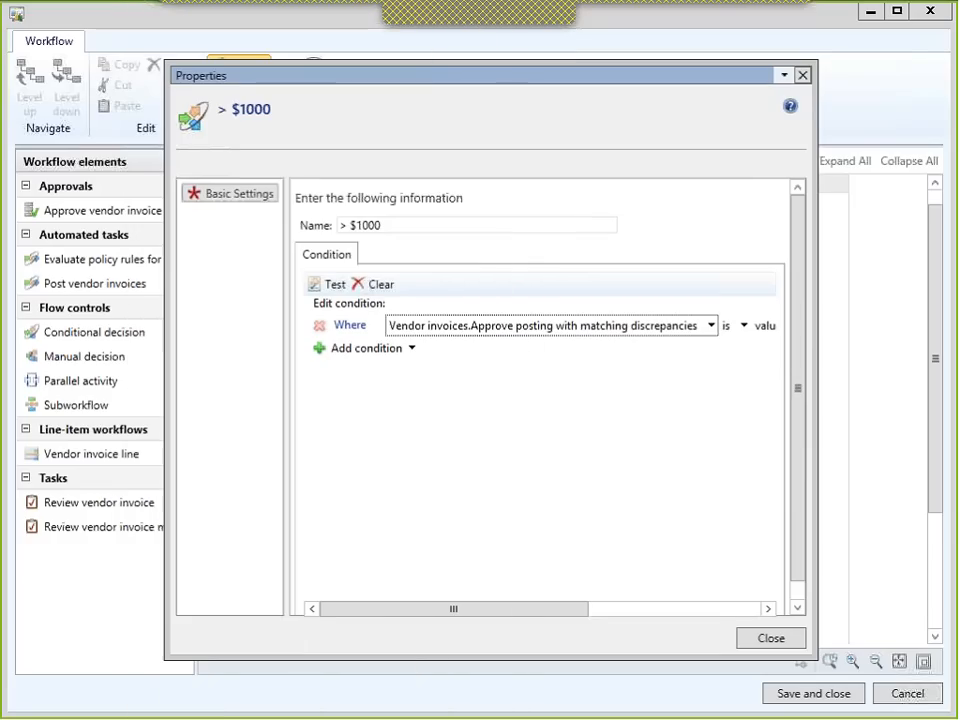
click(467, 334)
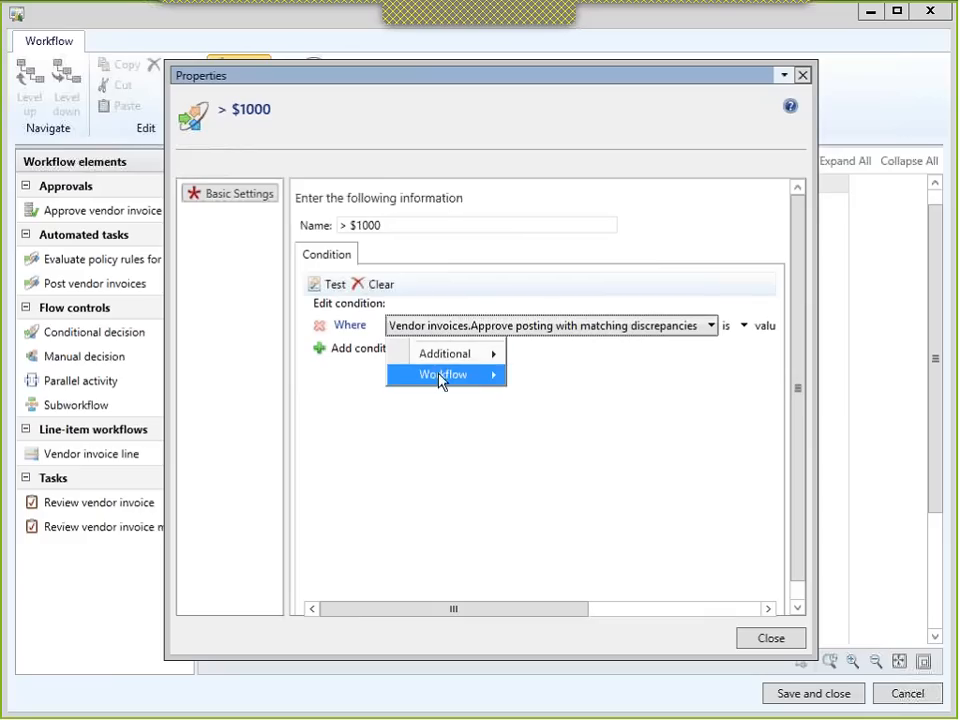
mouse_move(440, 373)
mouse_move(465, 358)
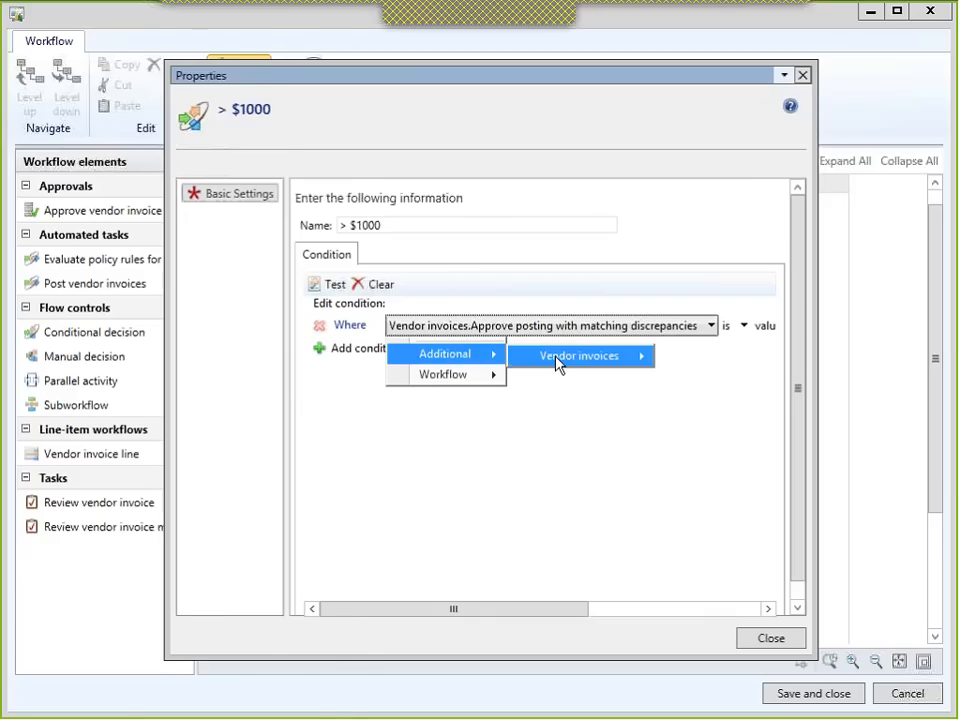
mouse_move(558, 364)
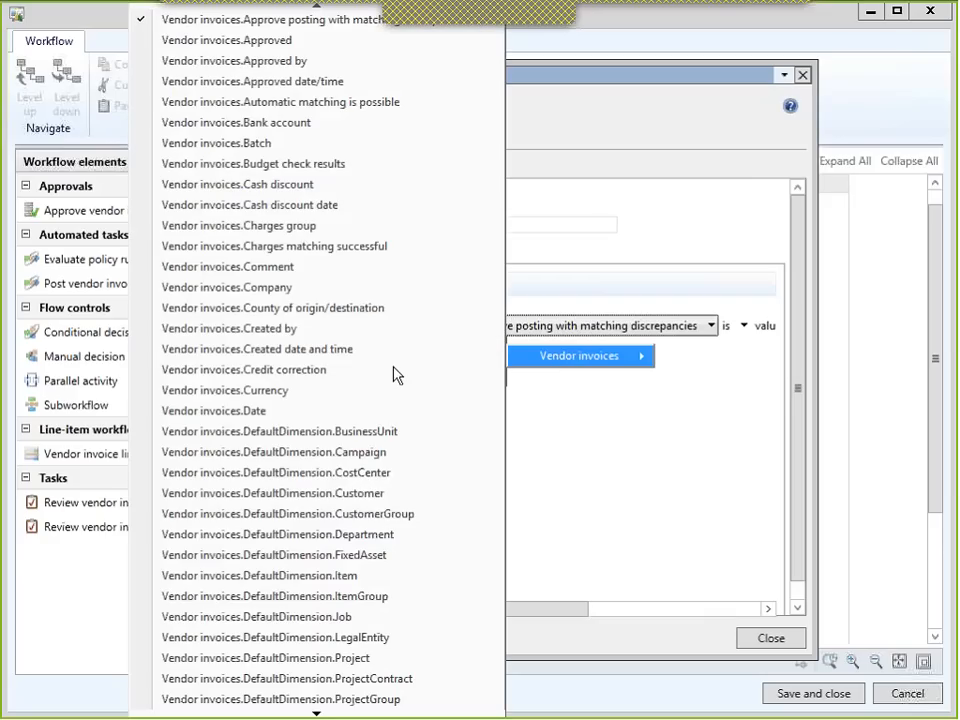
scroll(343, 414, down, 9)
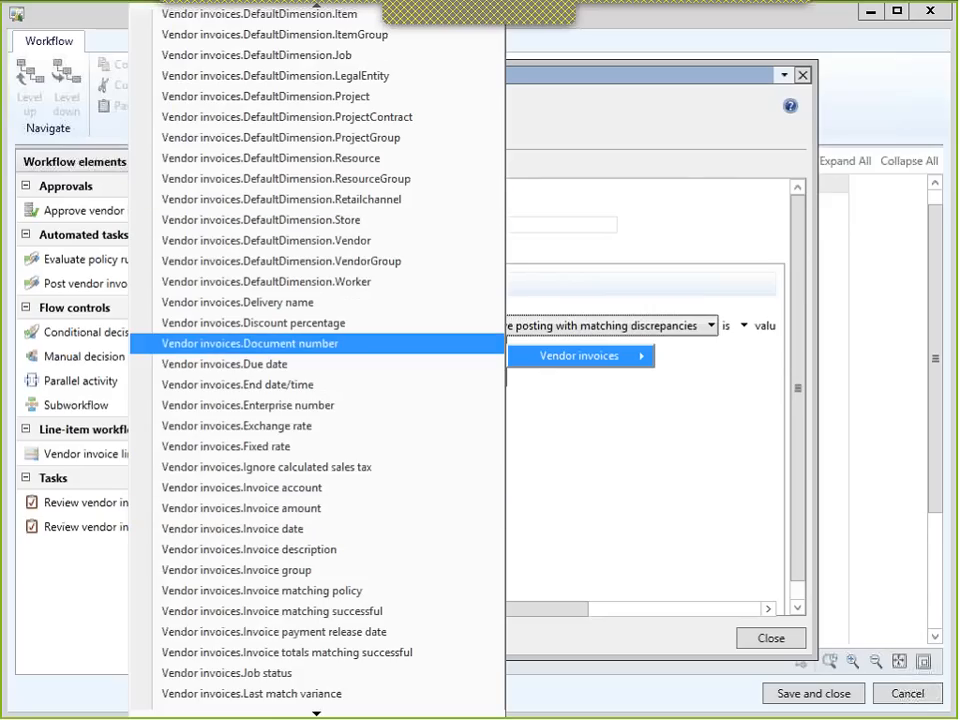
click(261, 510)
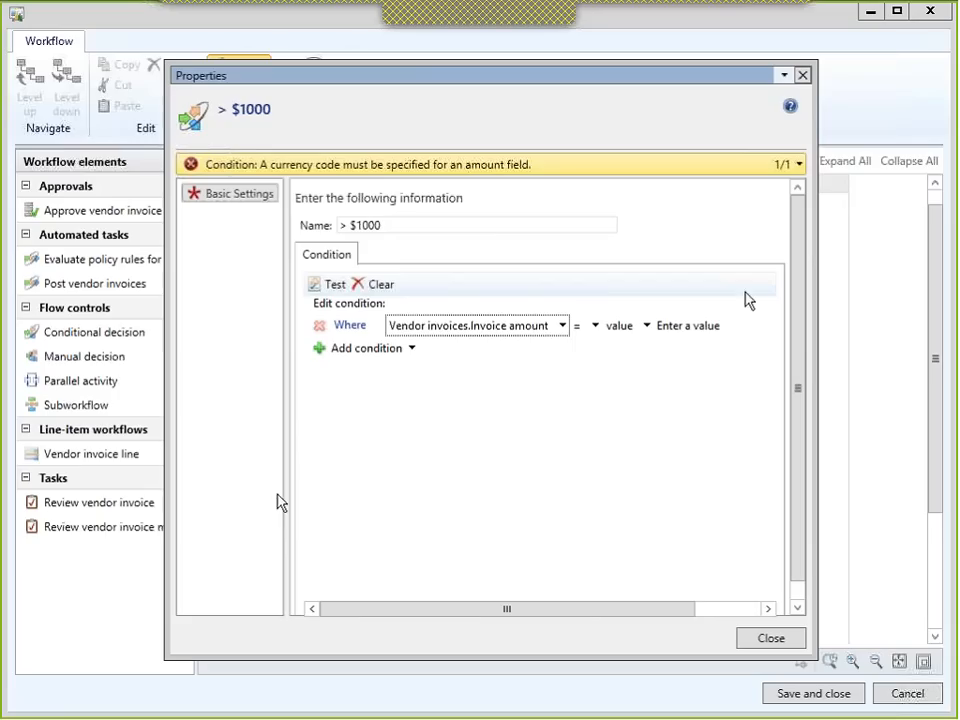
- Set the invoice amount condition to greater than (>) a value of 1000
click(588, 334)
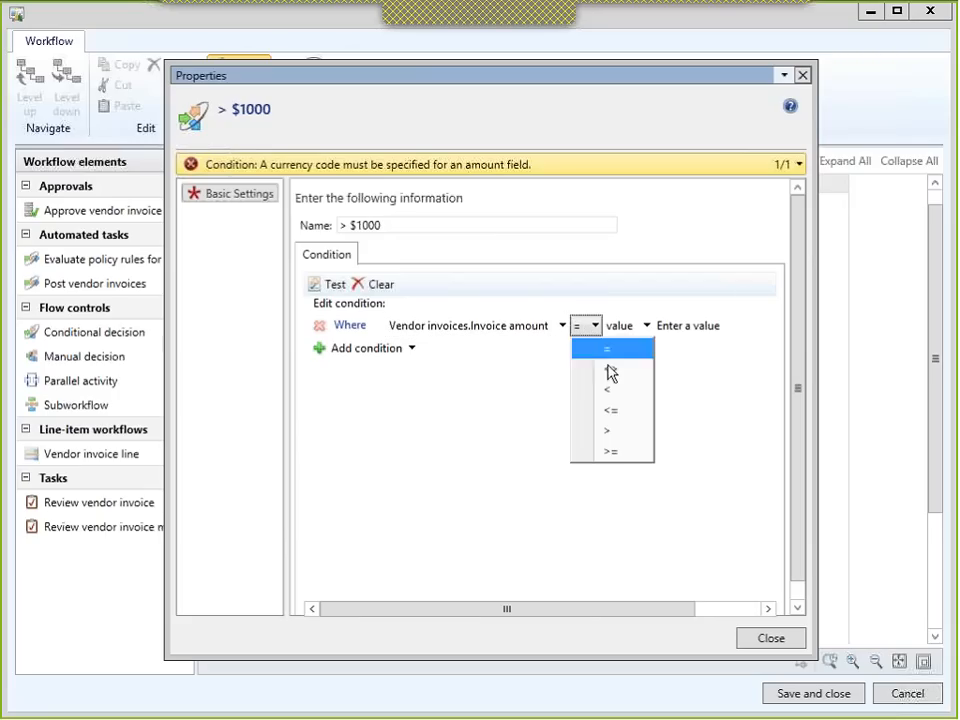
click(614, 425)
click(688, 325)
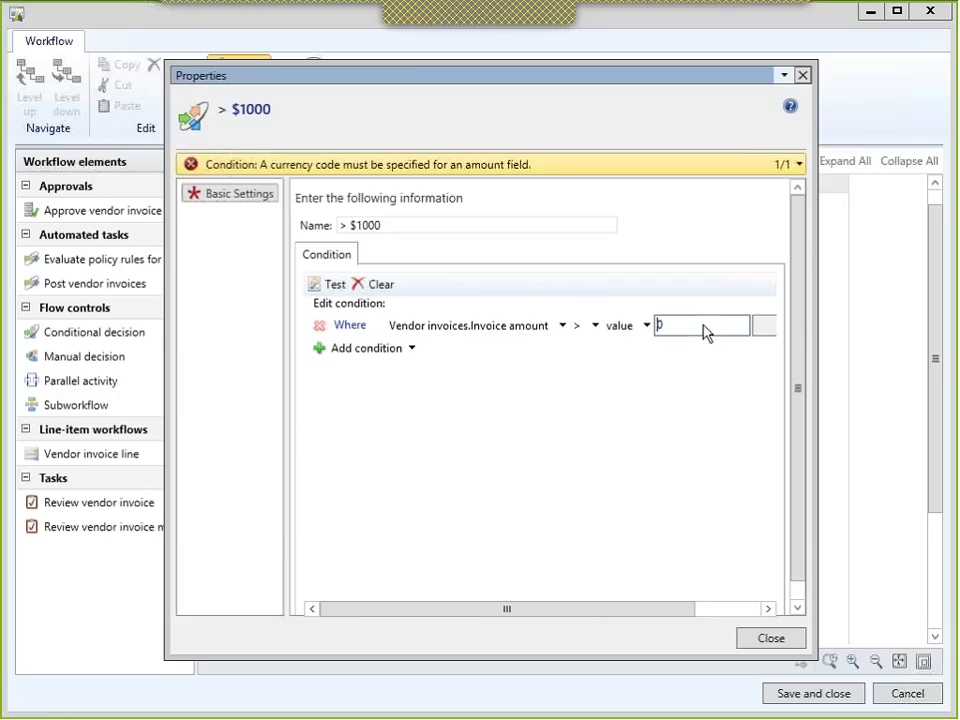
text(1000)
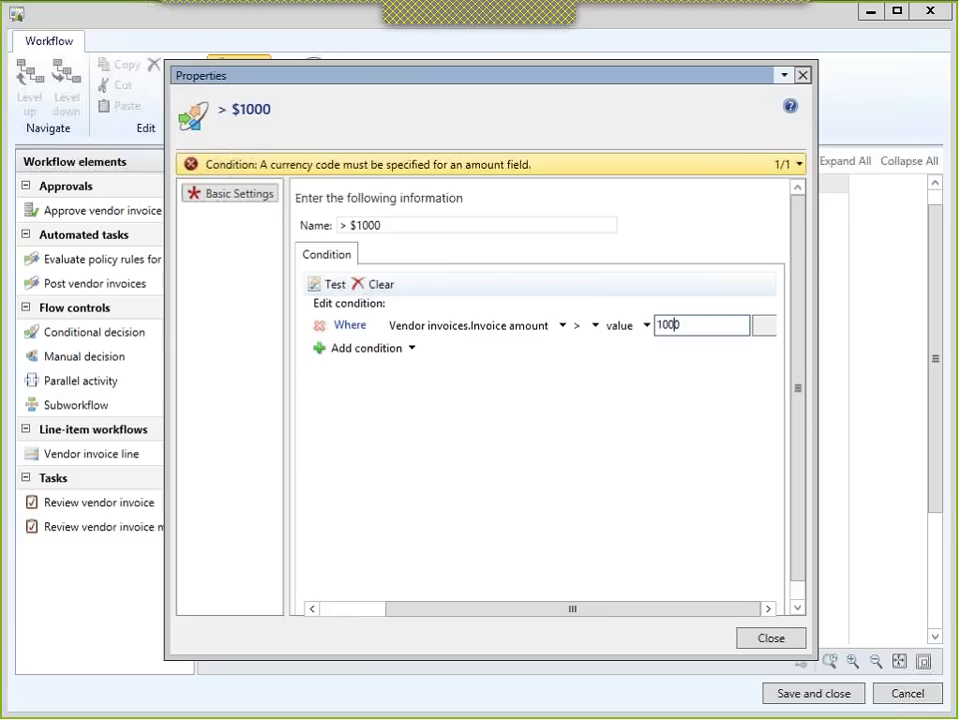
- Choose USD as the currency for the condition's amount and close the decision's properties
drag(673, 614, 738, 612)
click(708, 326)
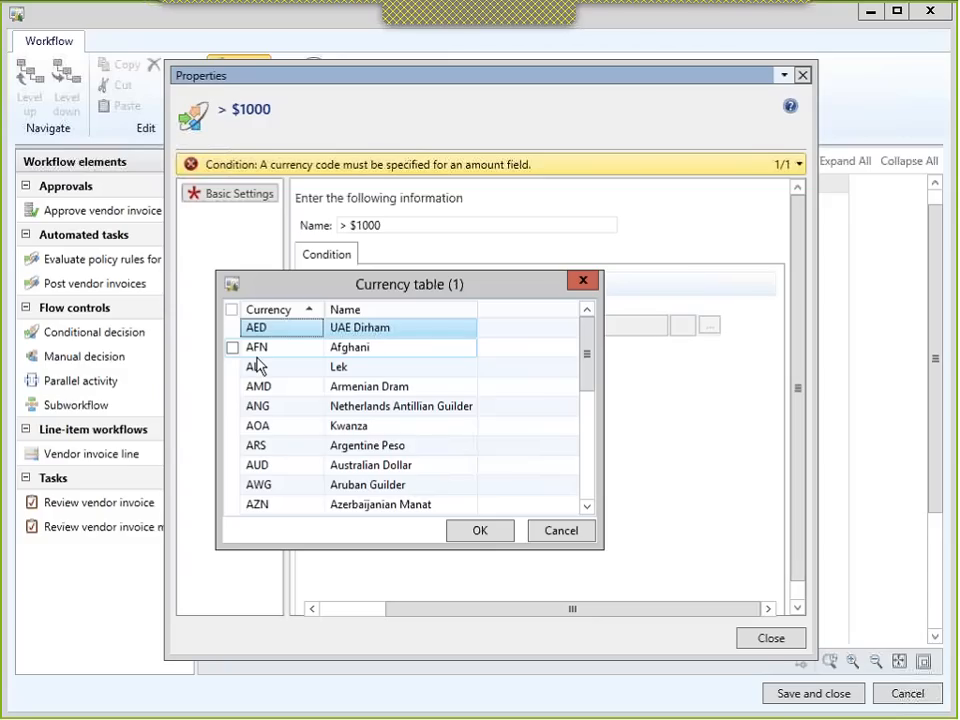
click(462, 374)
key(ctrl+End)
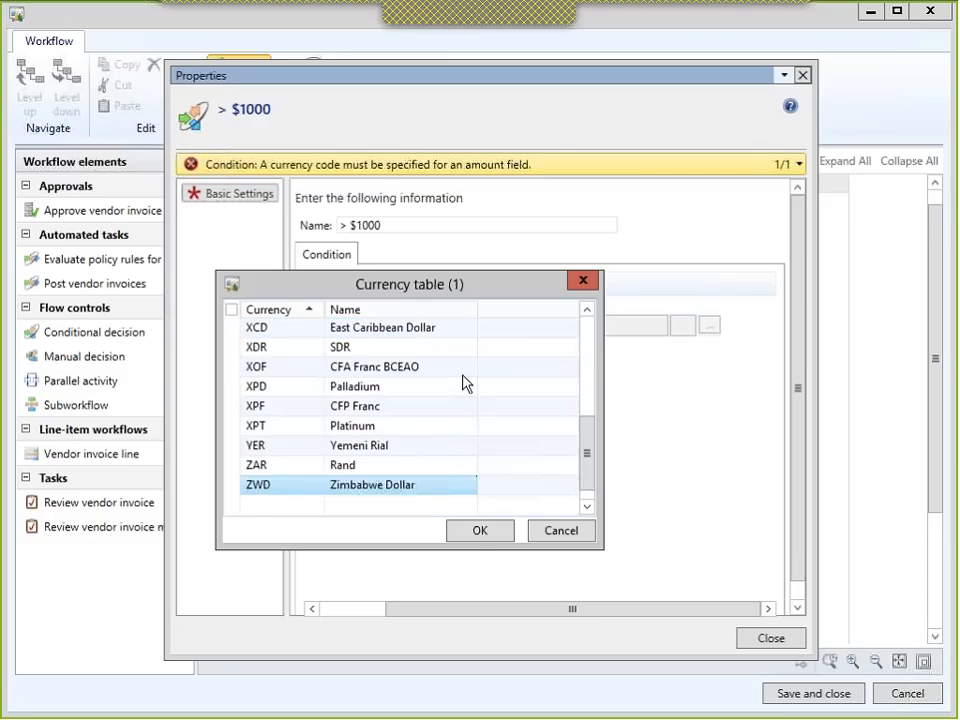
key(Page_Up)
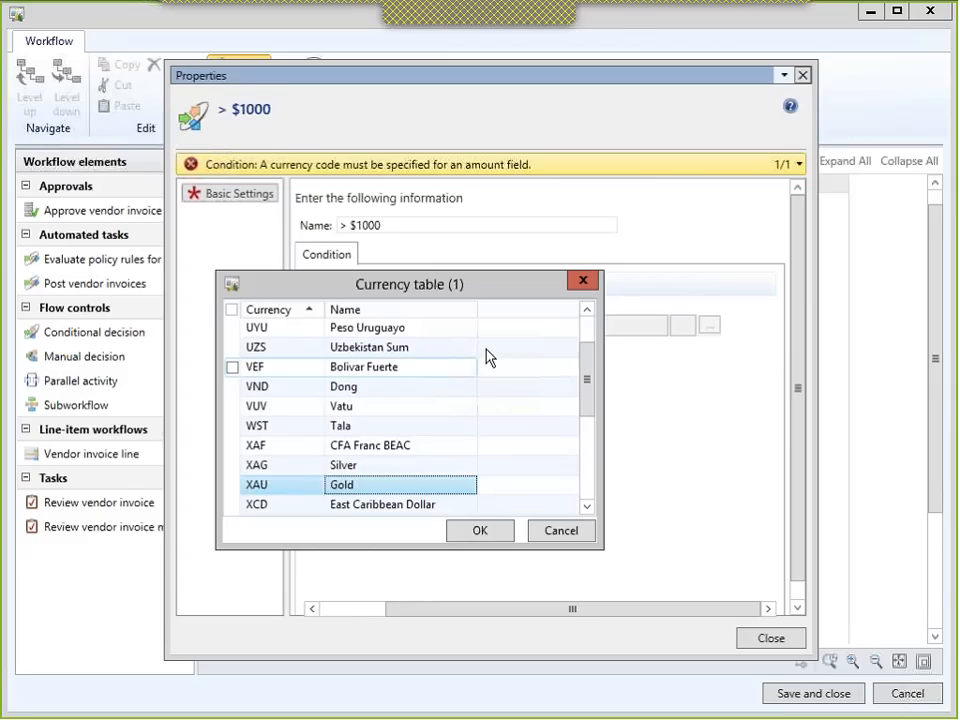
scroll(475, 375, up, 3)
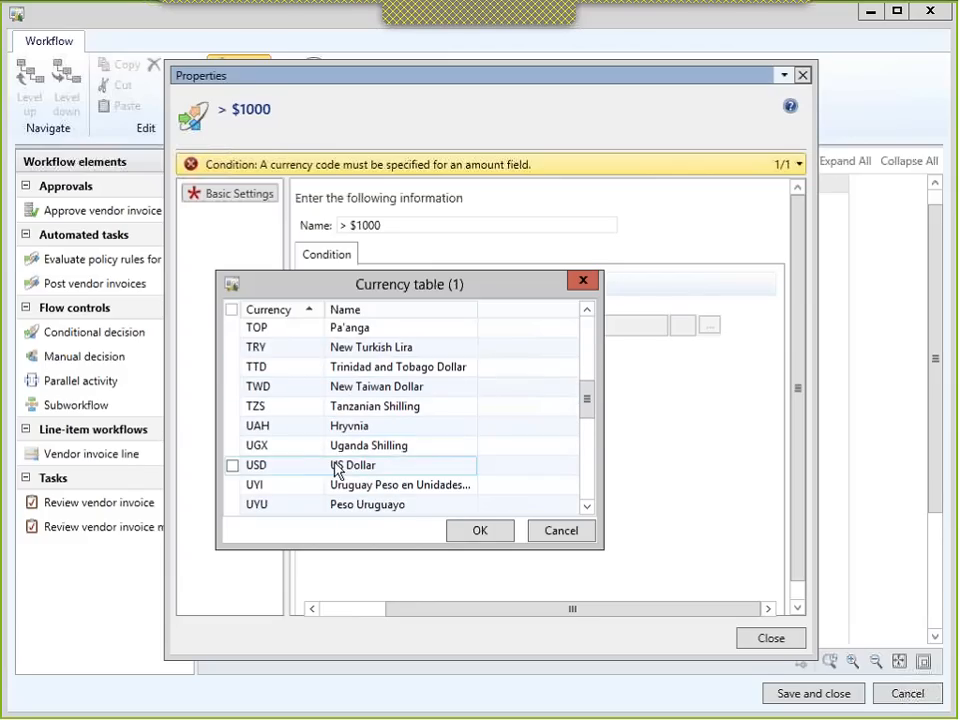
double_click(262, 466)
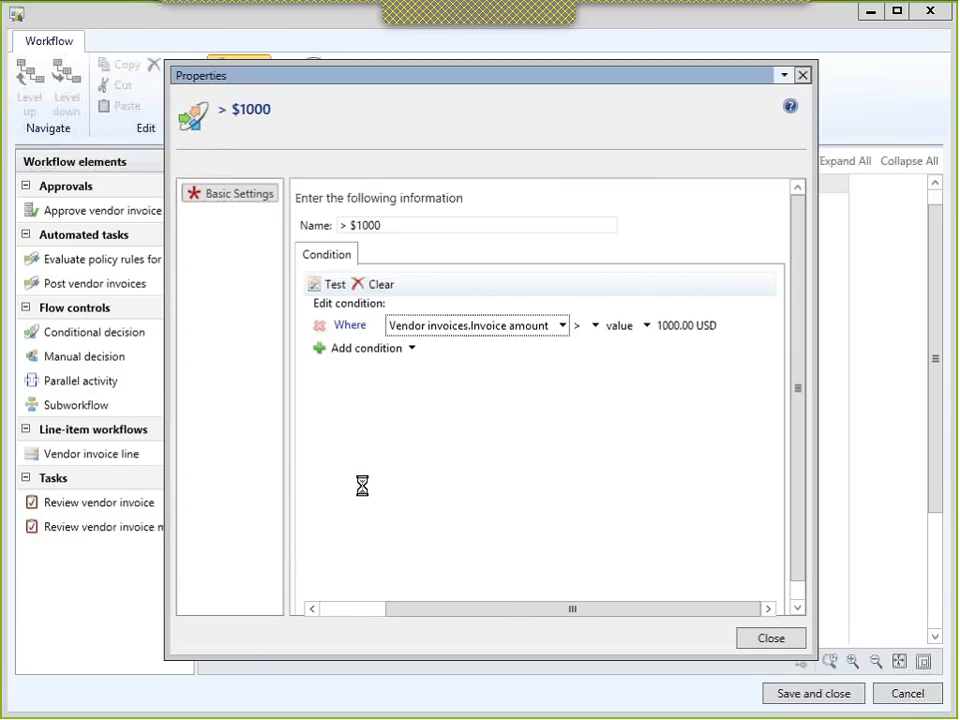
click(767, 638)
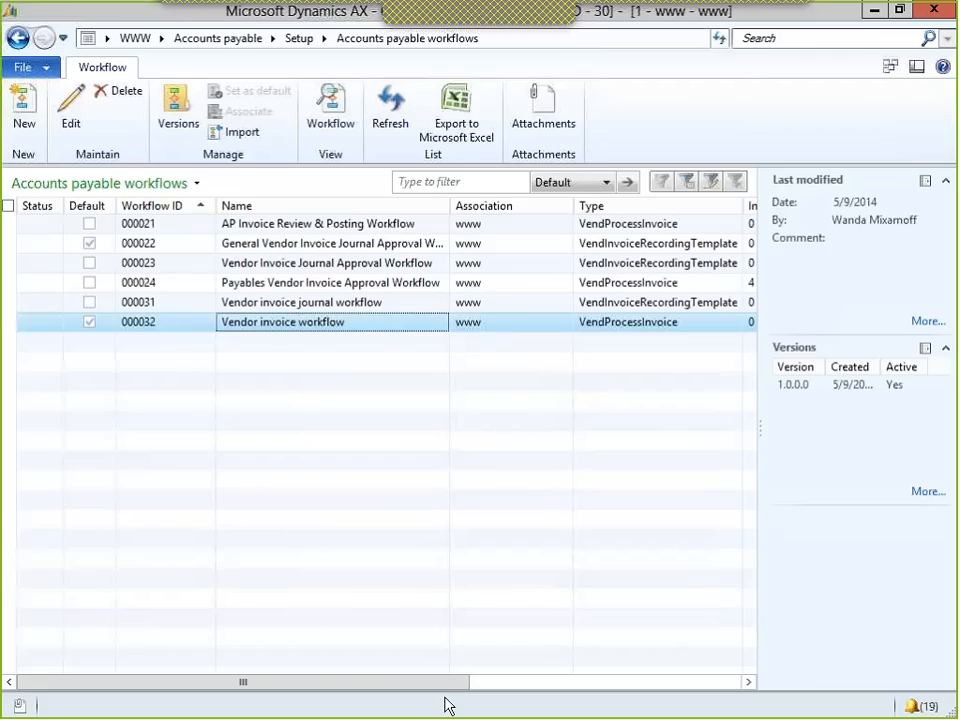
- Return to the workflow editor and connect the decision's True branch to the Review vendor invoice task and its False branch to the approval
key(alt+Tab)
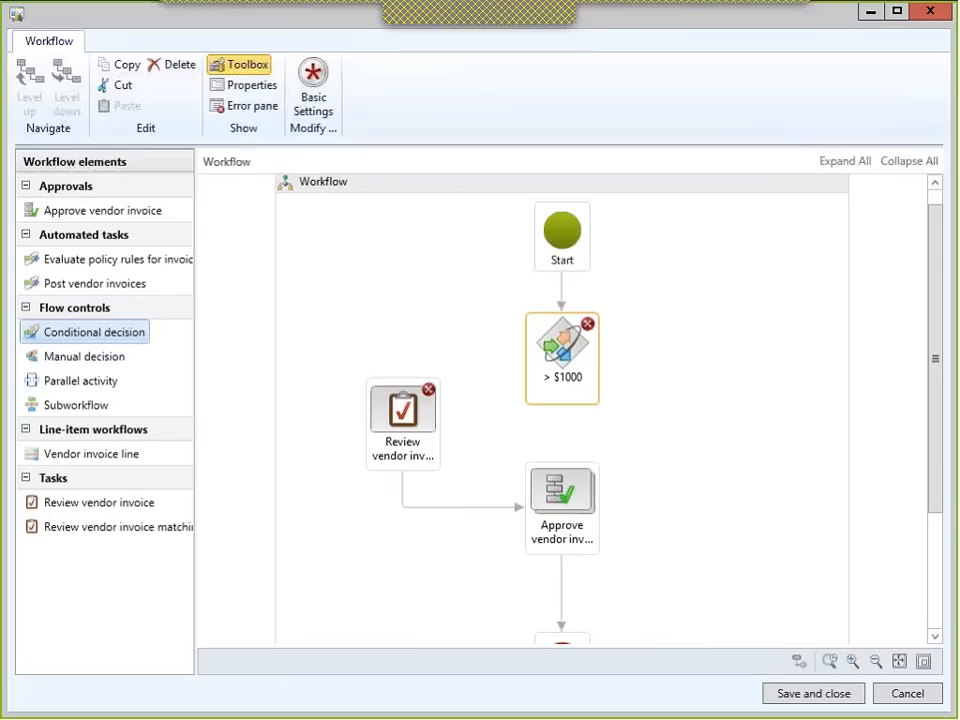
mouse_move(538, 348)
drag(524, 368, 403, 388)
drag(397, 407, 388, 420)
mouse_move(534, 369)
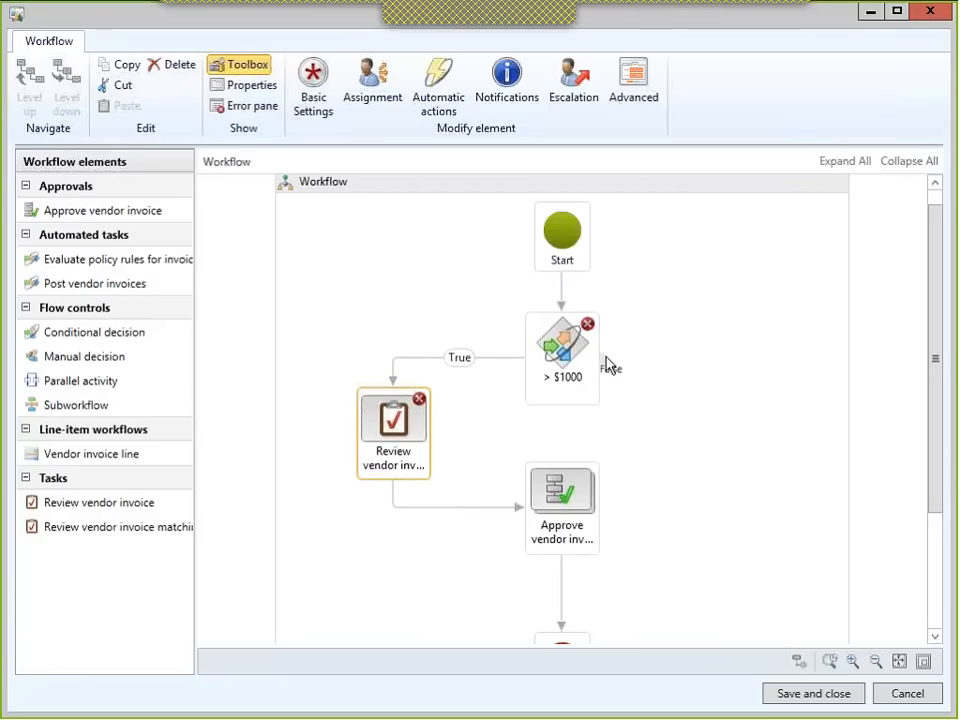
drag(608, 368, 598, 516)
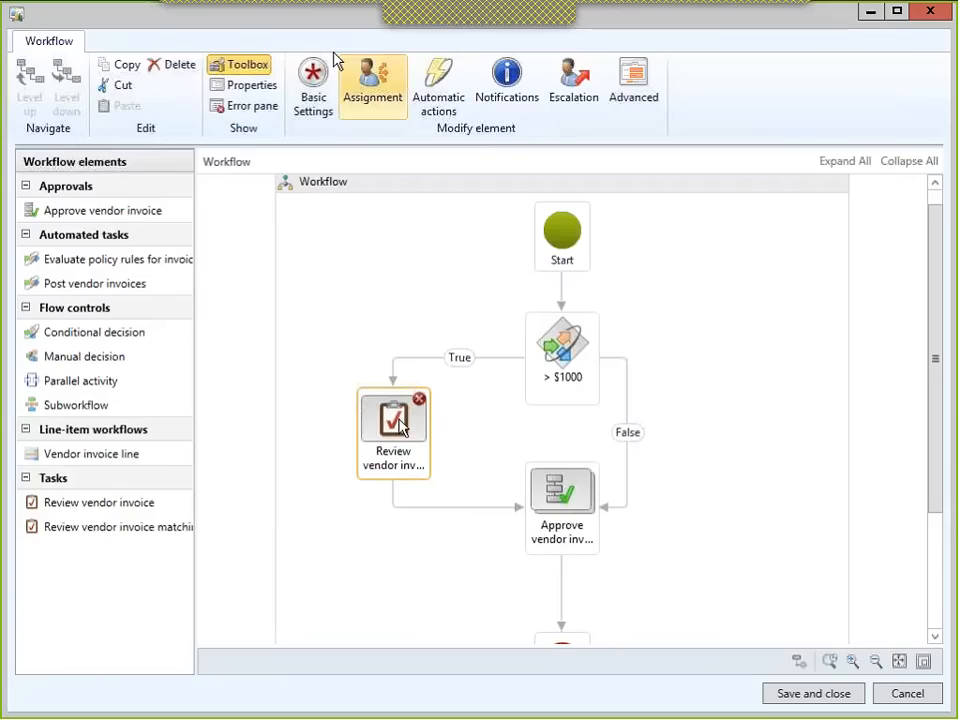
- Rename the Review vendor invoice task "Invoice > $1000 Review" in its basic settings
click(316, 92)
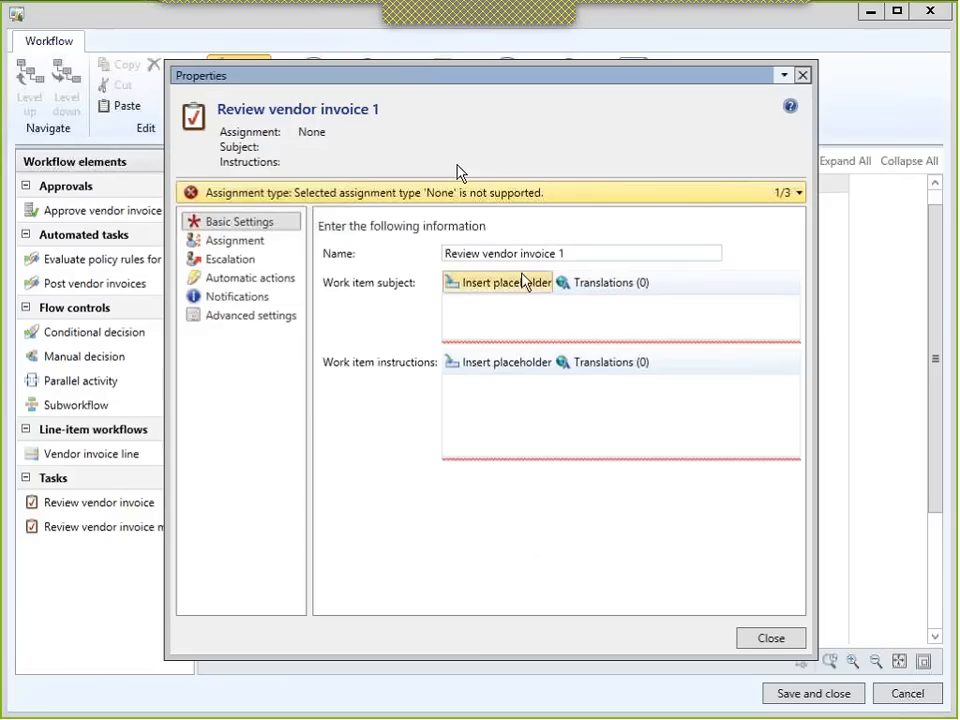
click(581, 251)
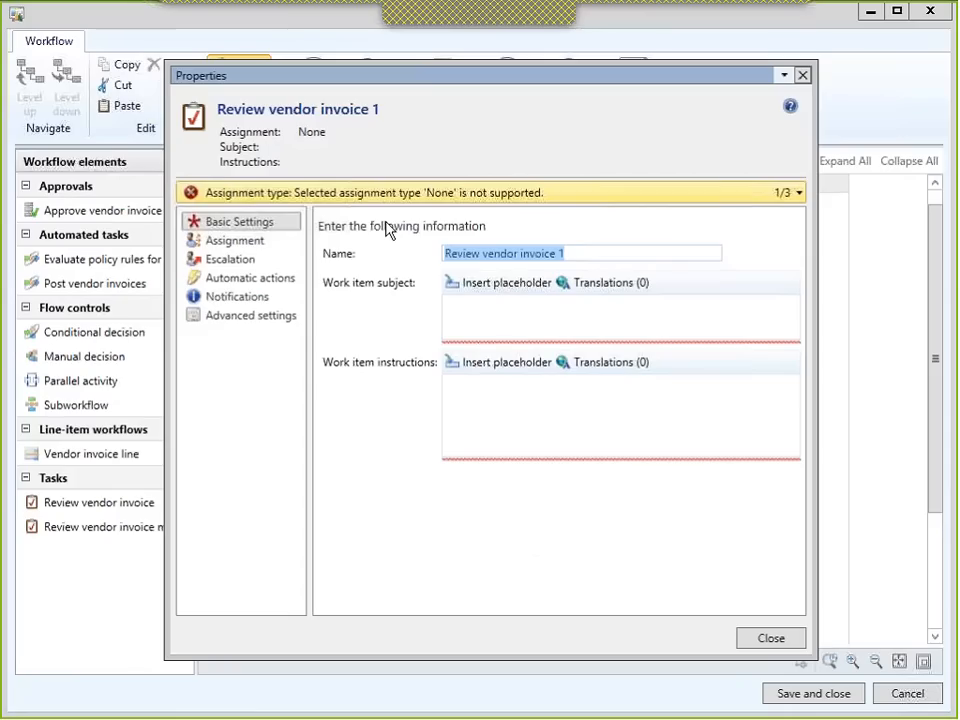
text(In)
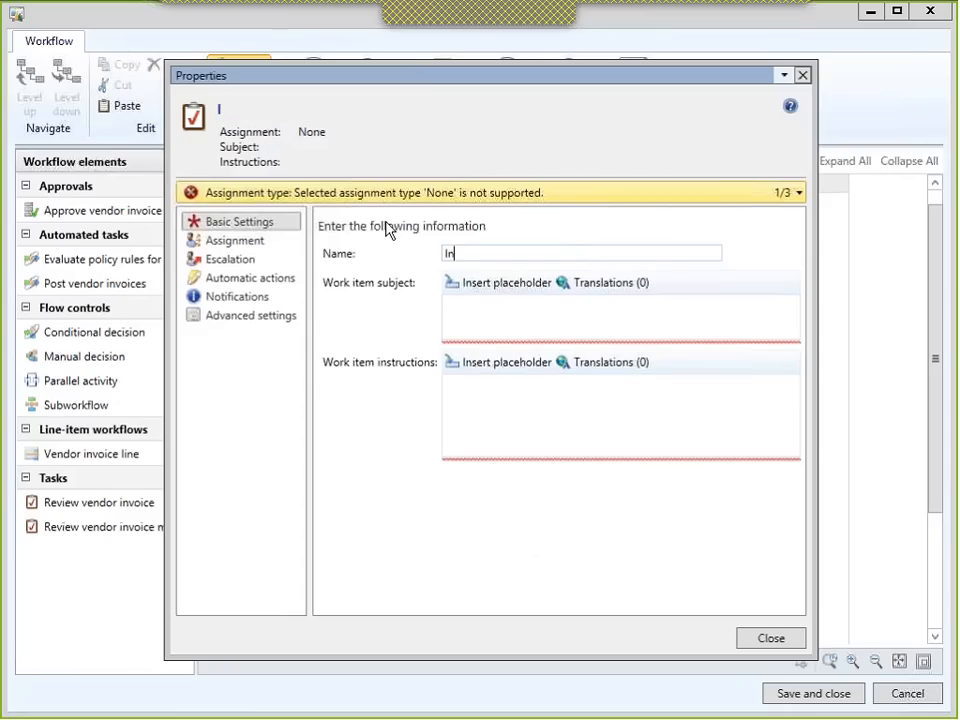
text(voice > $100)
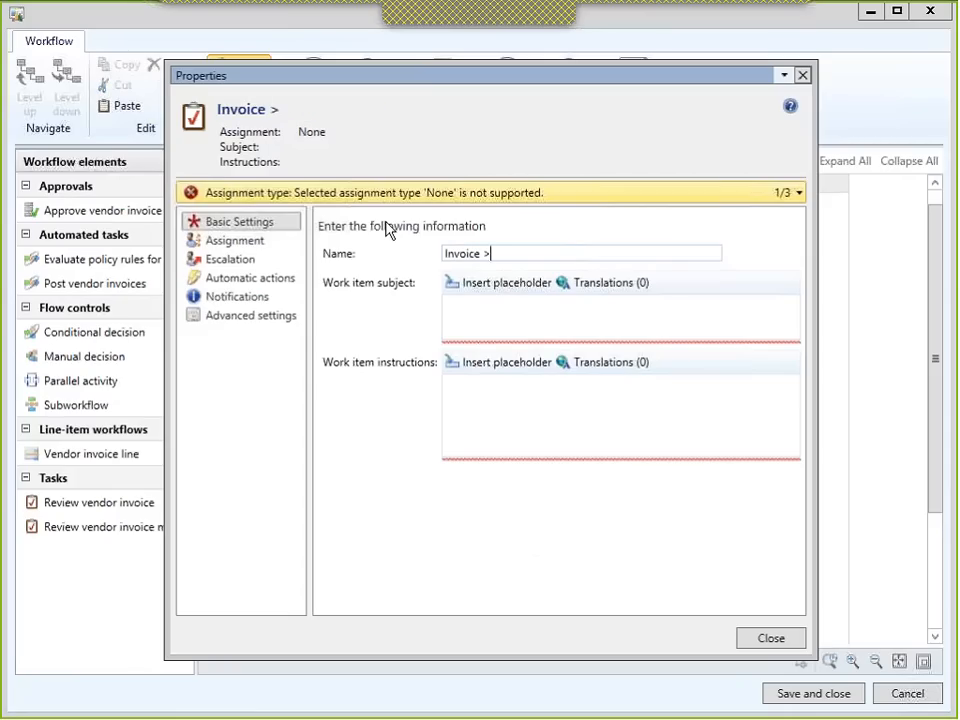
text(0 Review)
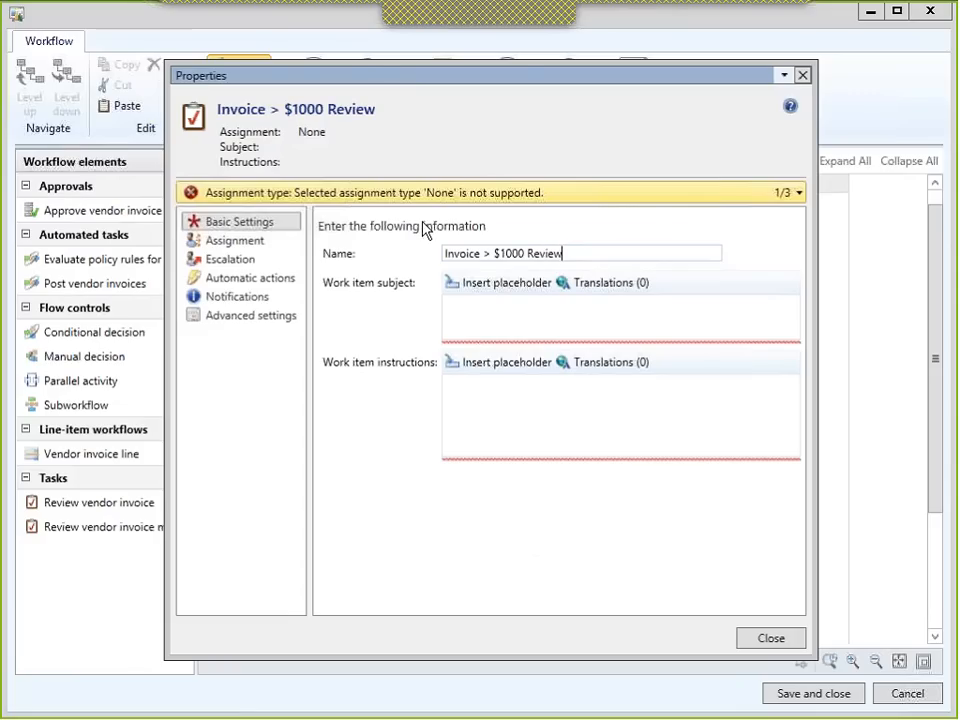
- Enter "Large Invoice Posted" as the review task's work item subject and "Please Review This" as its work item instructions
click(512, 309)
text(Large I)
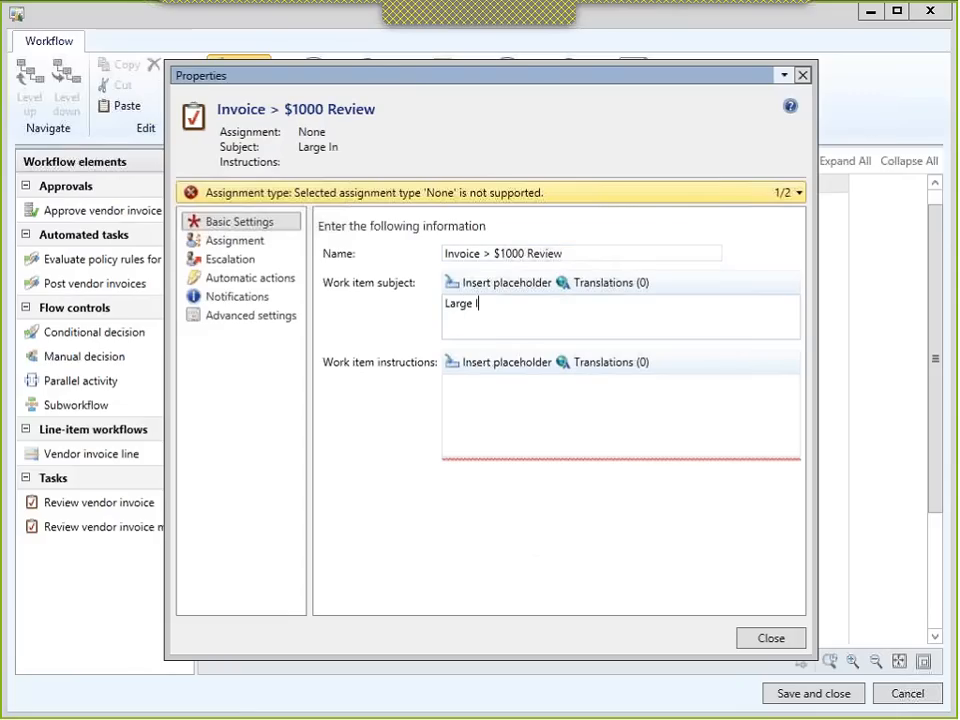
text(nvoice Posted)
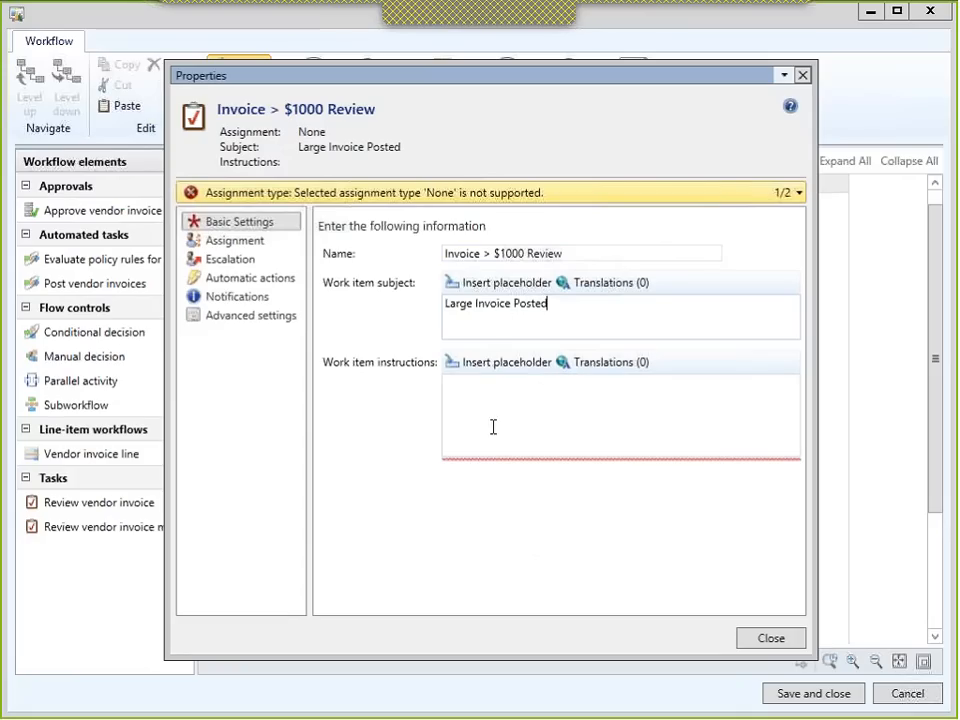
click(556, 407)
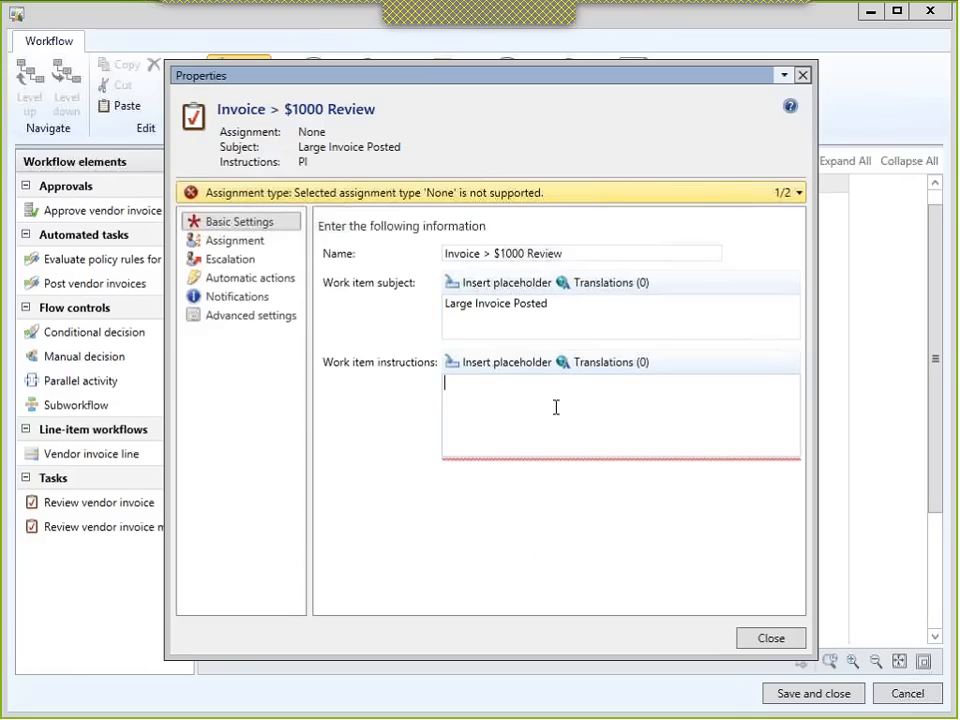
text(Please )
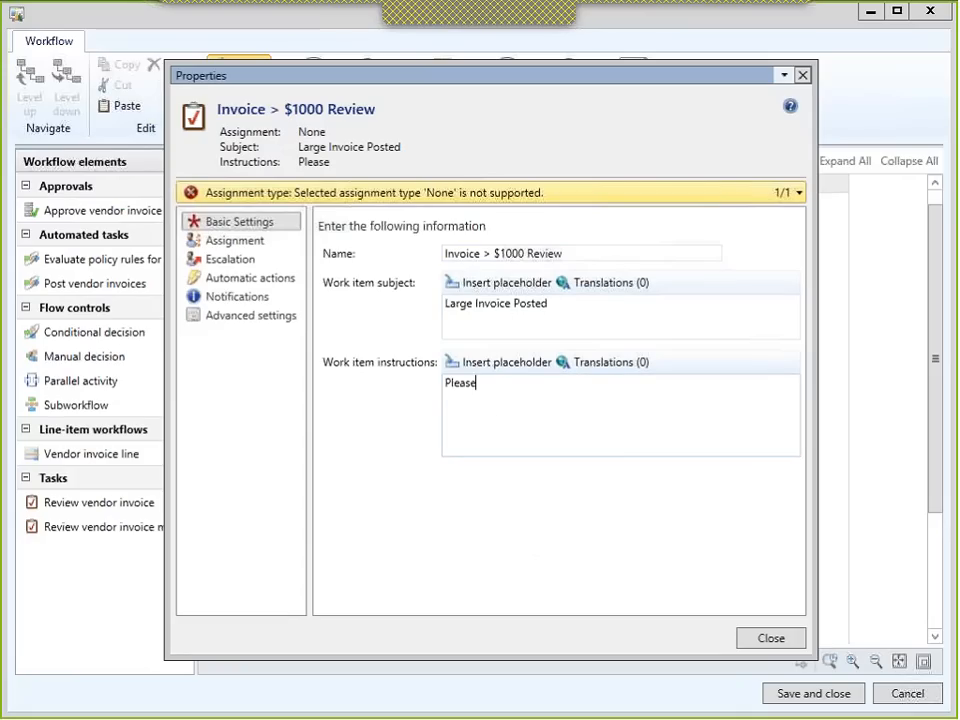
text(Review This)
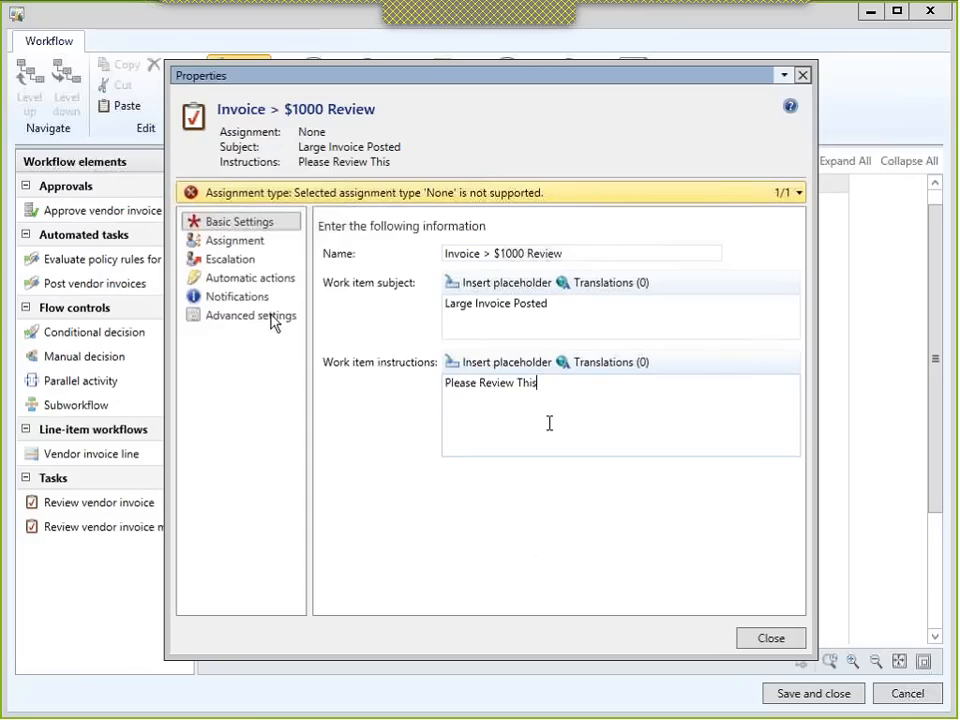
- Examine the User and Hierarchy assignment types in the review task's assignment settings
click(235, 241)
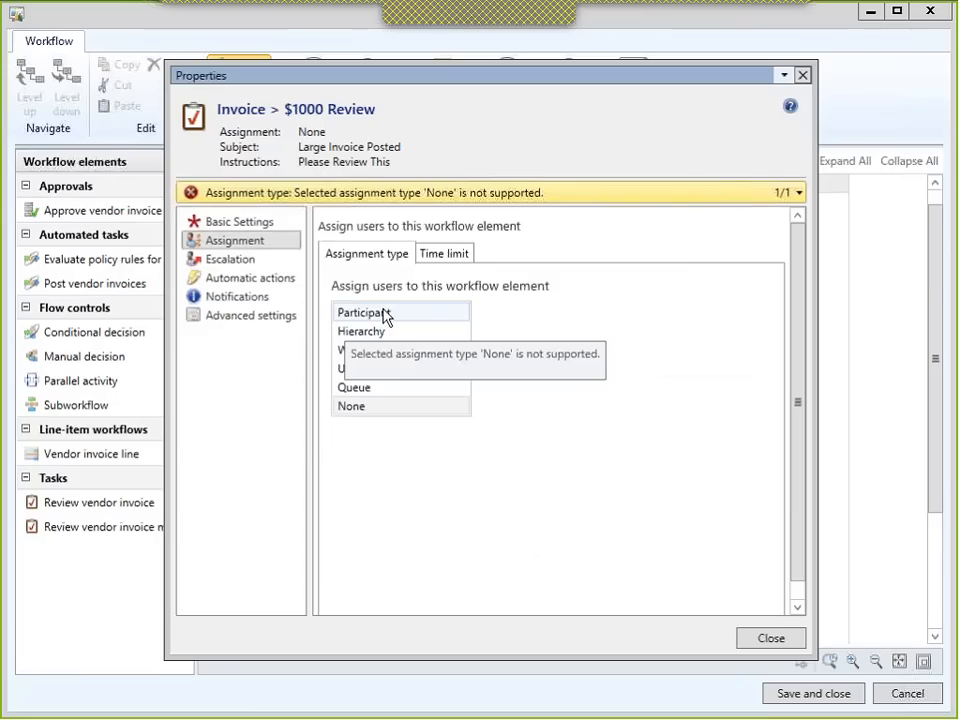
click(345, 370)
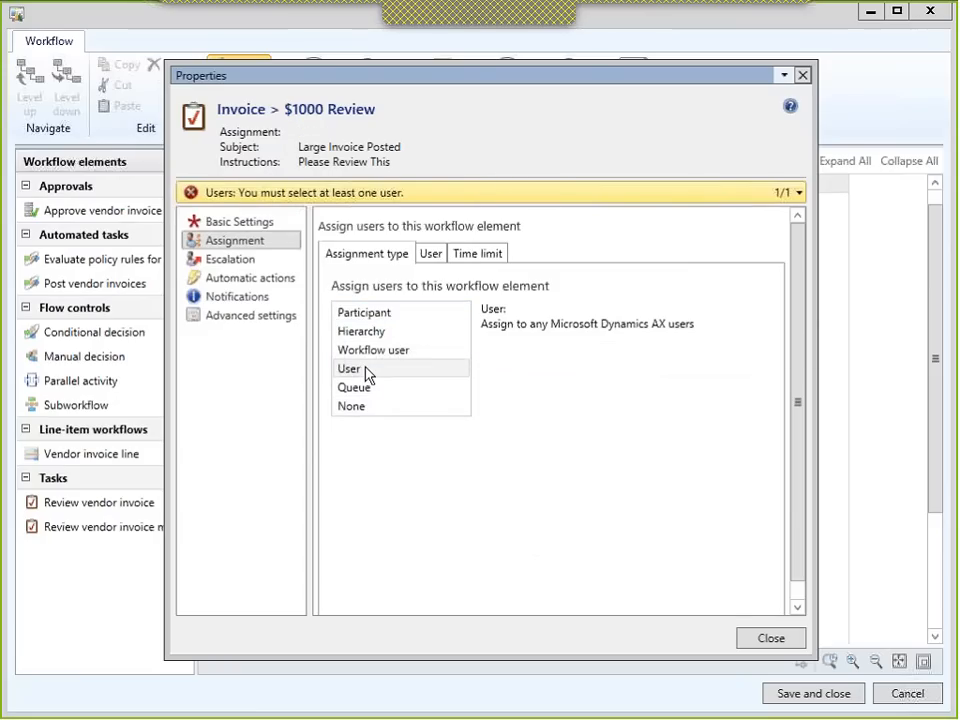
click(432, 253)
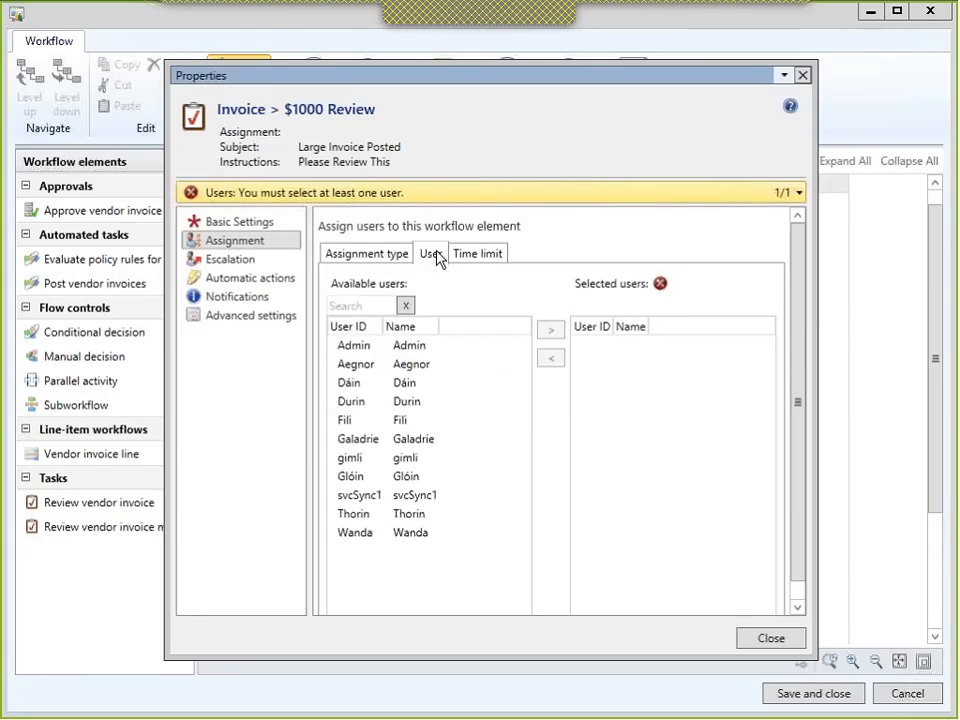
click(364, 256)
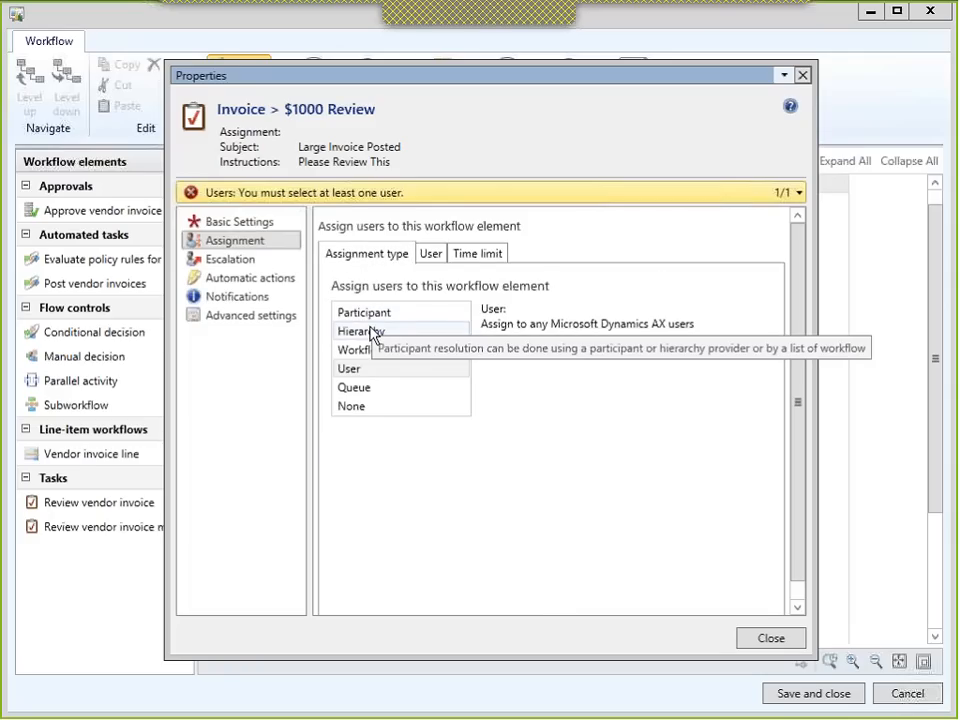
click(370, 332)
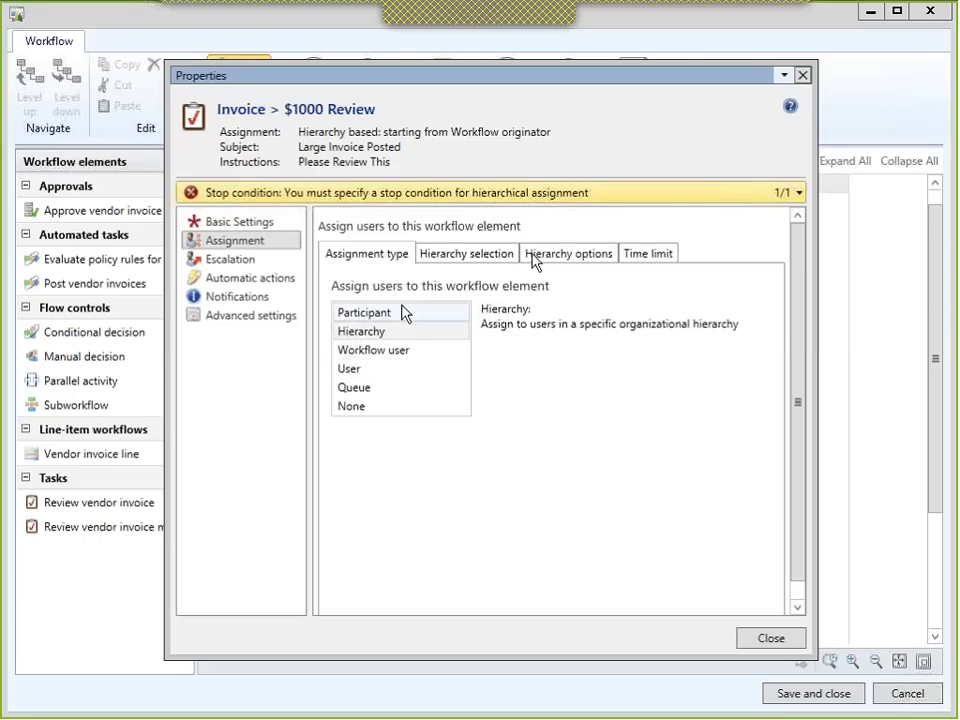
- Assign the review task to Security role participants with Chief financial officer as the participant, and close its properties
click(372, 316)
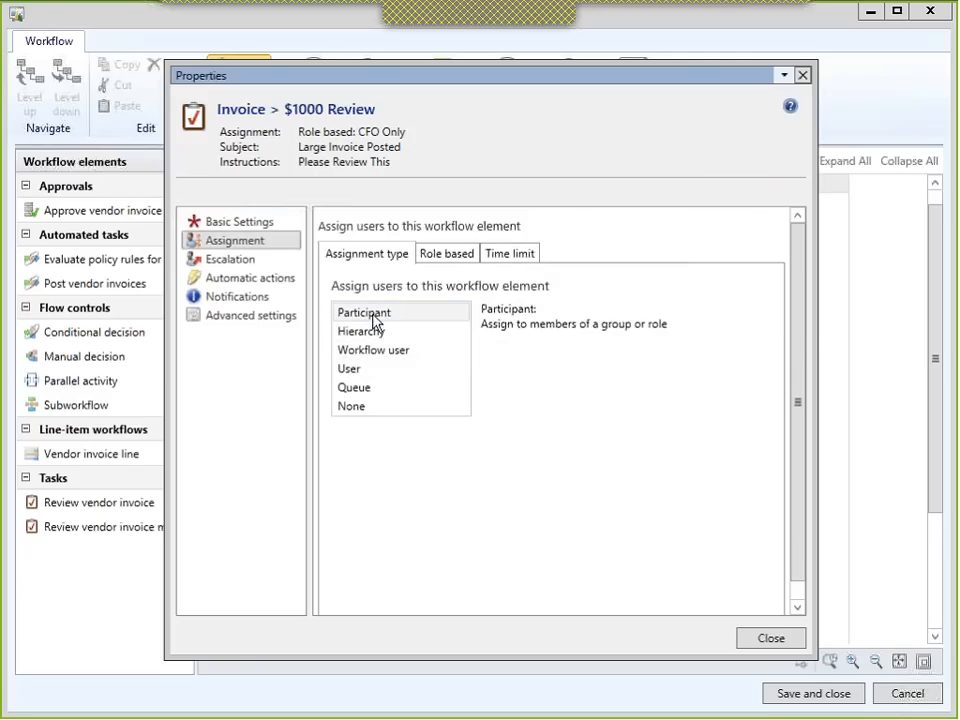
click(454, 256)
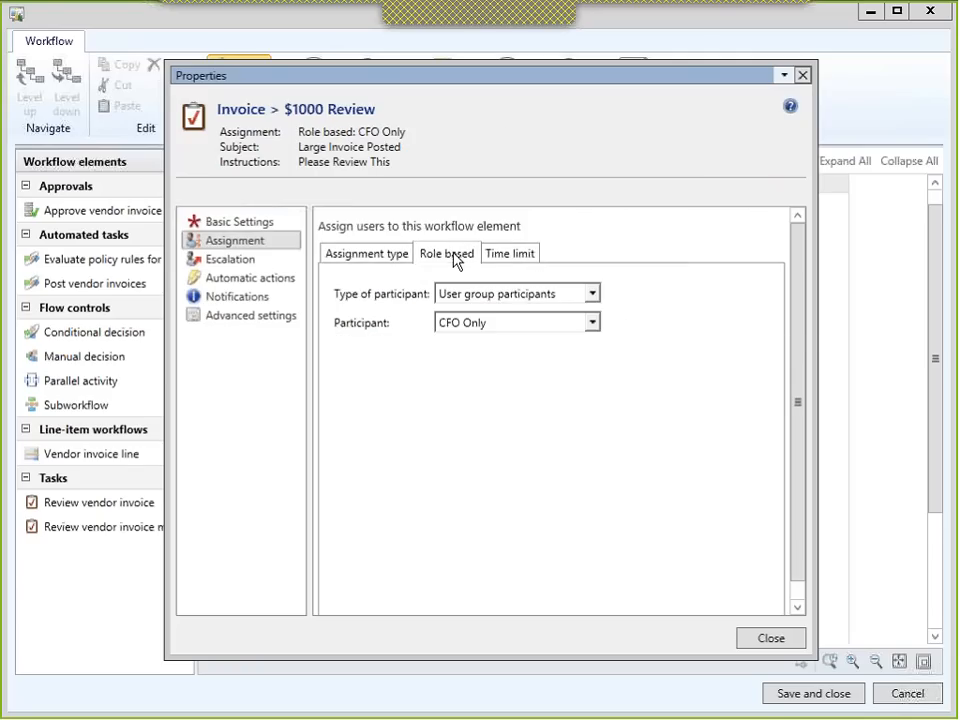
click(594, 295)
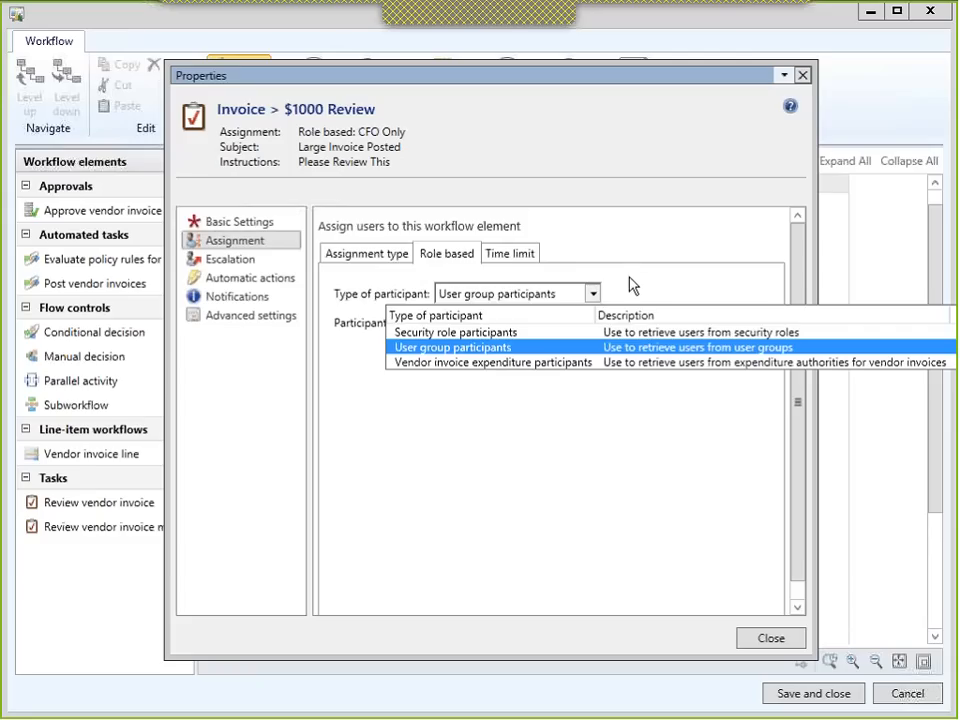
click(629, 285)
click(568, 330)
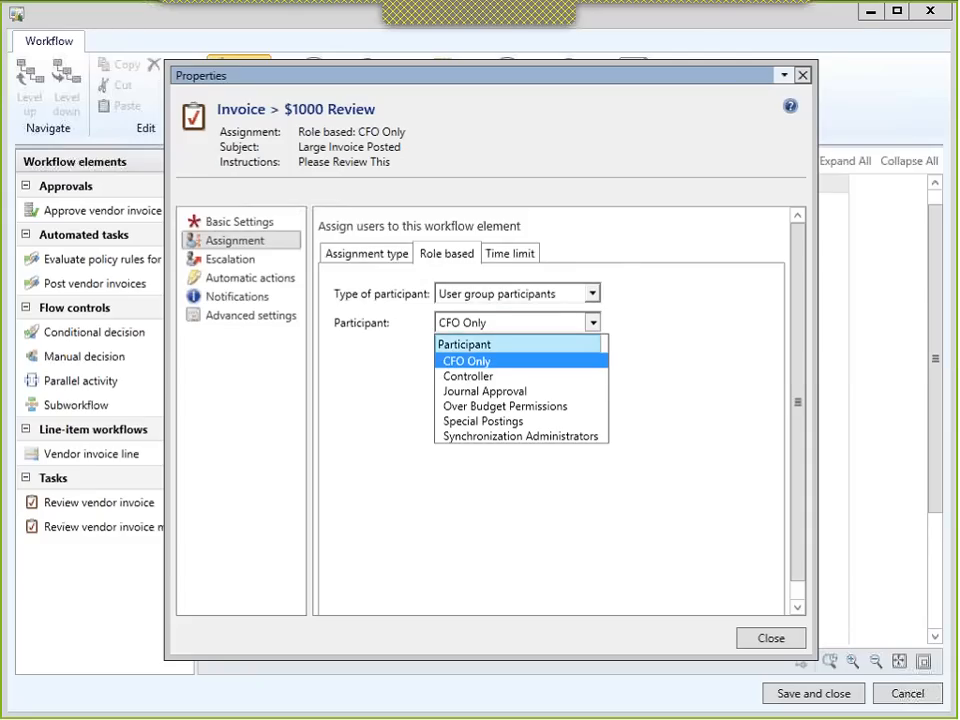
click(558, 295)
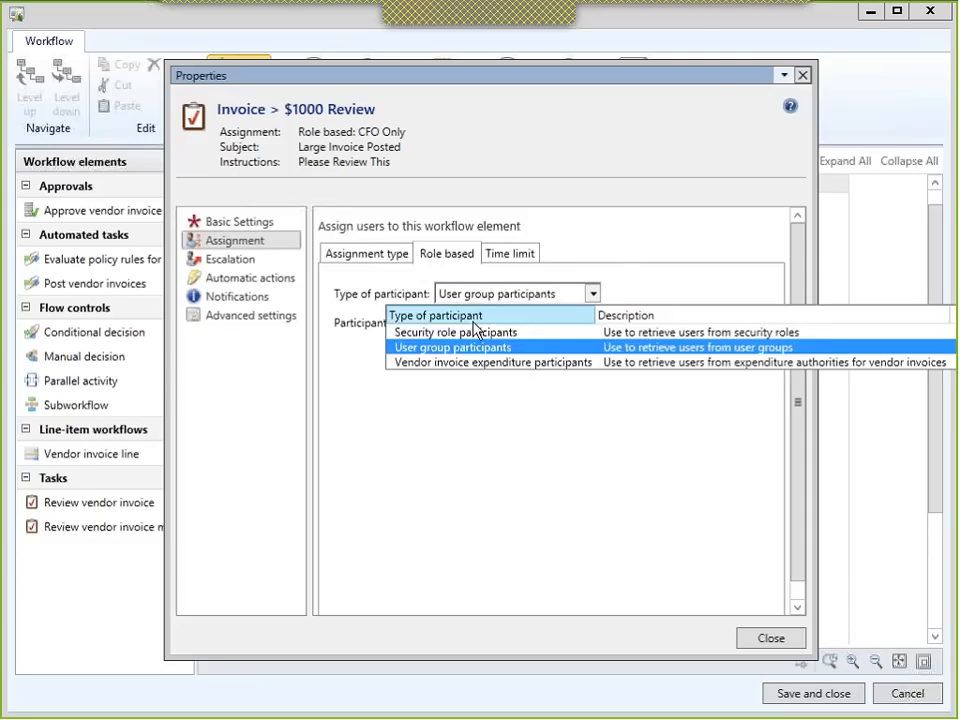
click(467, 333)
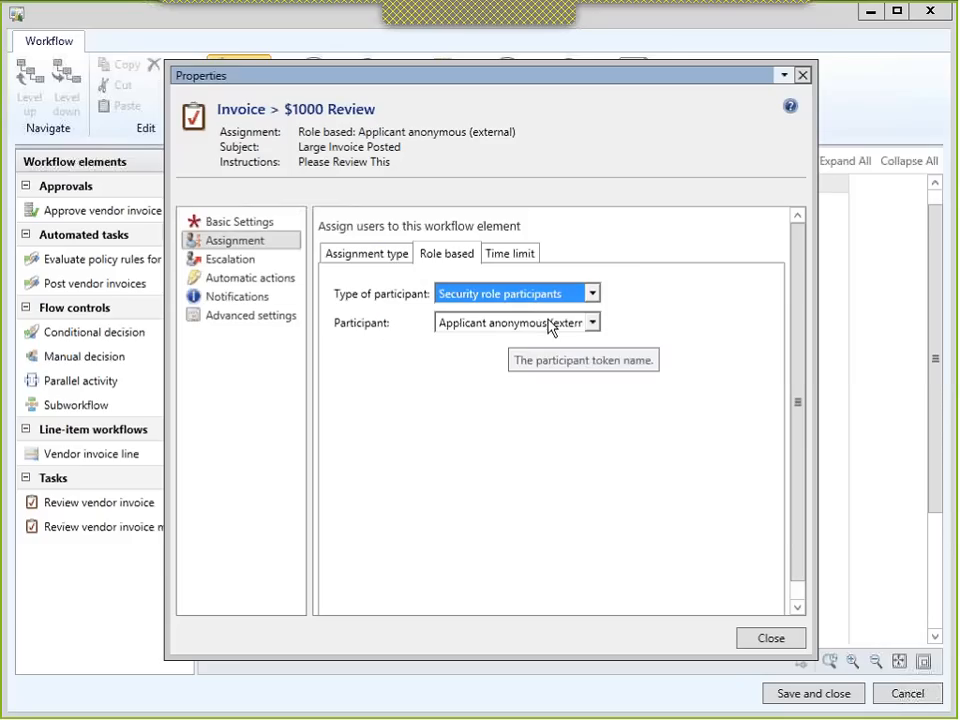
click(549, 325)
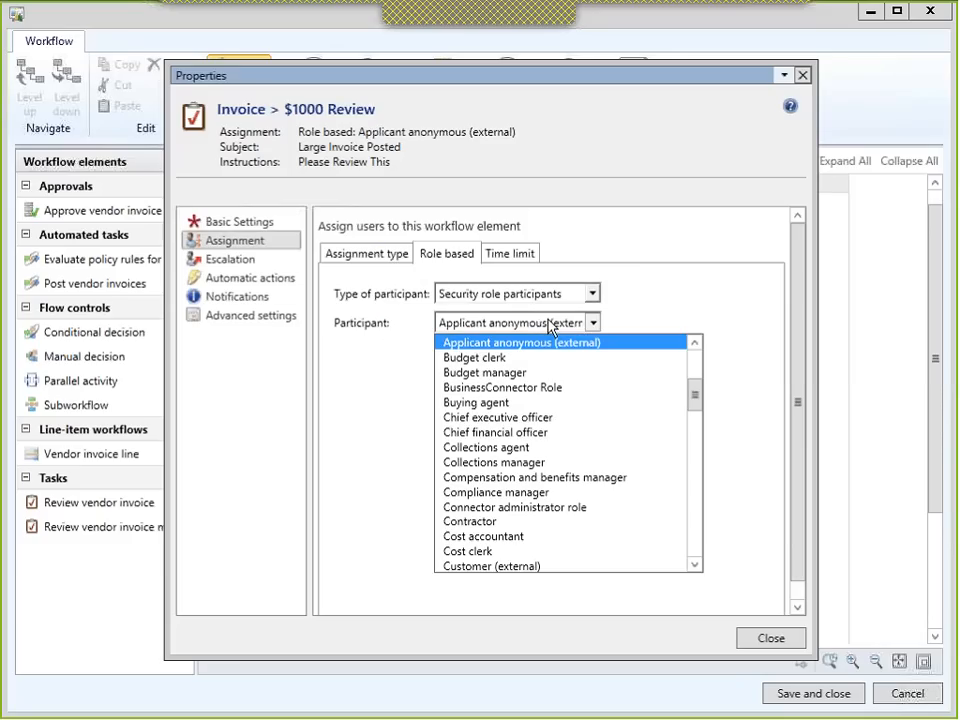
click(535, 432)
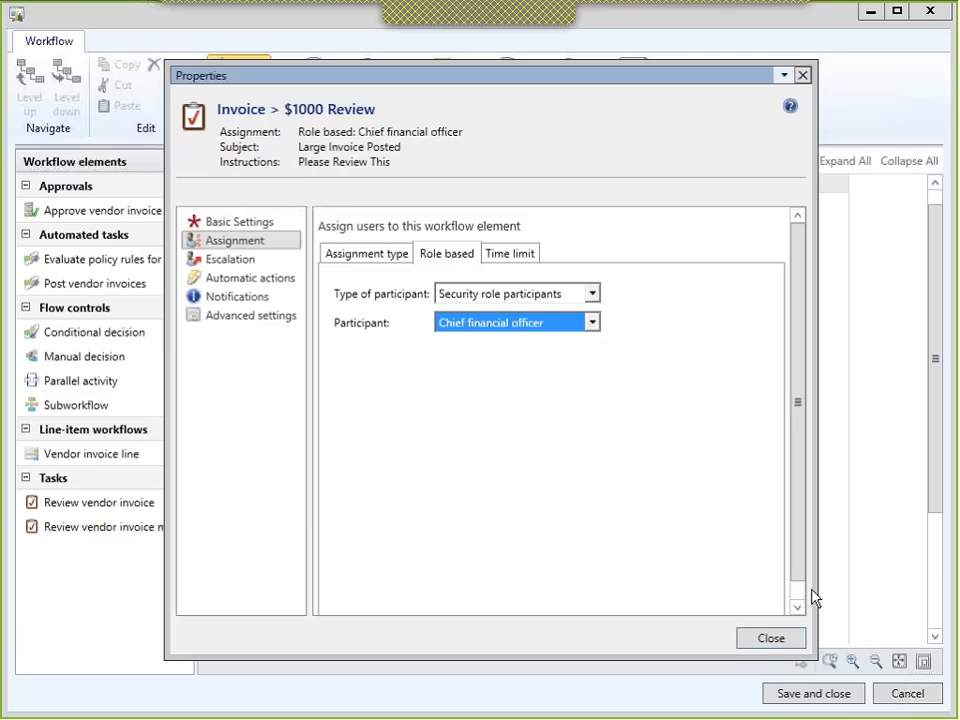
click(746, 640)
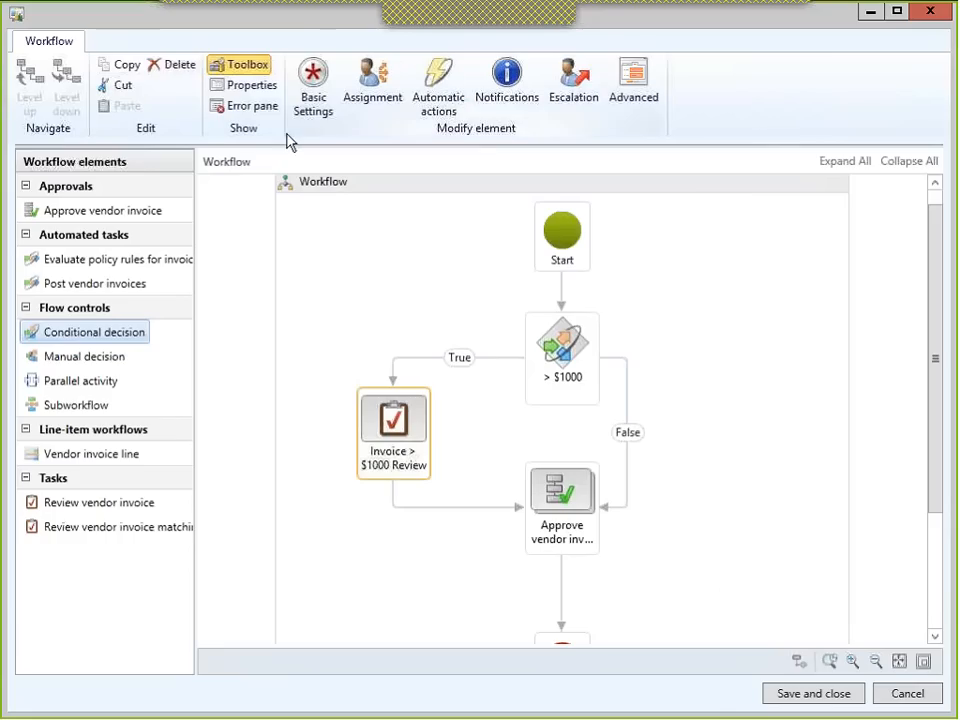
- Check the workflow for errors and warnings
click(240, 106)
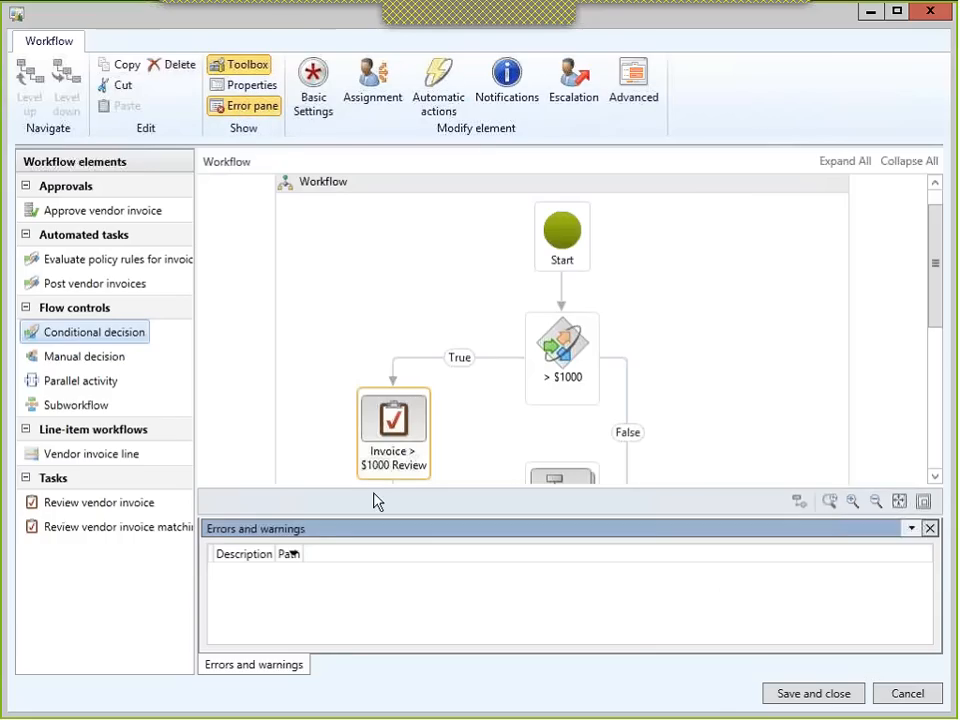
click(350, 617)
click(930, 529)
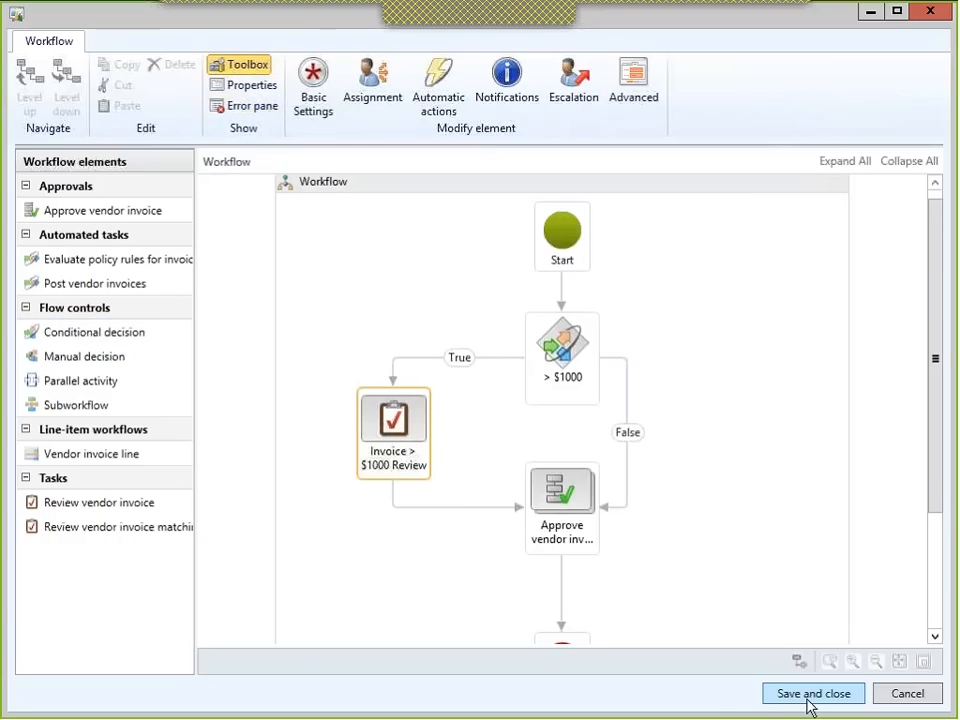
- Save and close the workflow without version notes and activate the new version
click(812, 694)
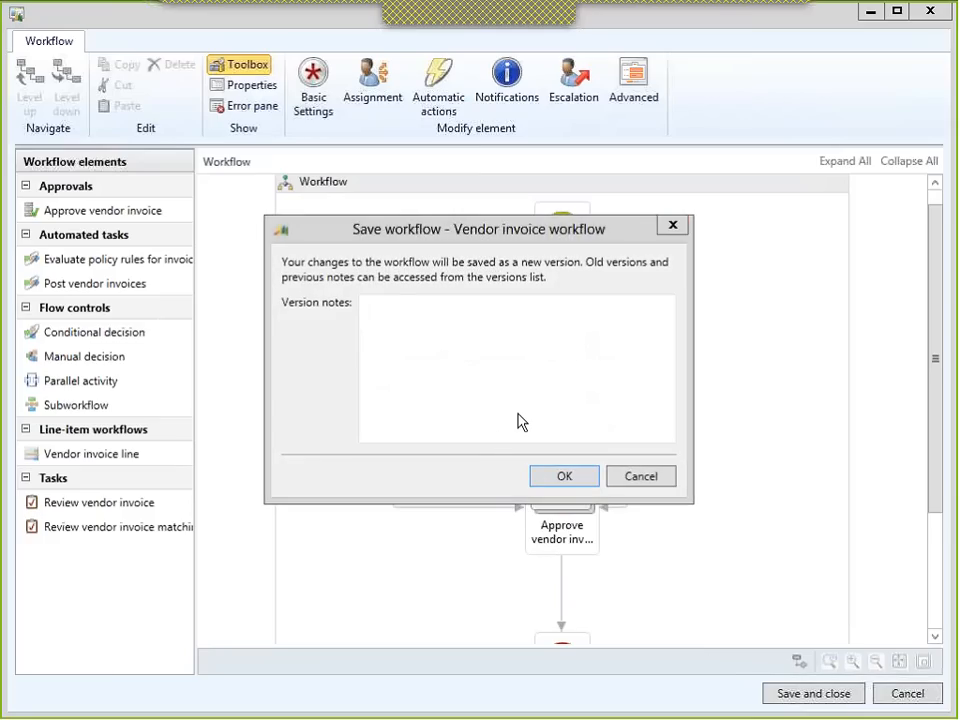
click(366, 362)
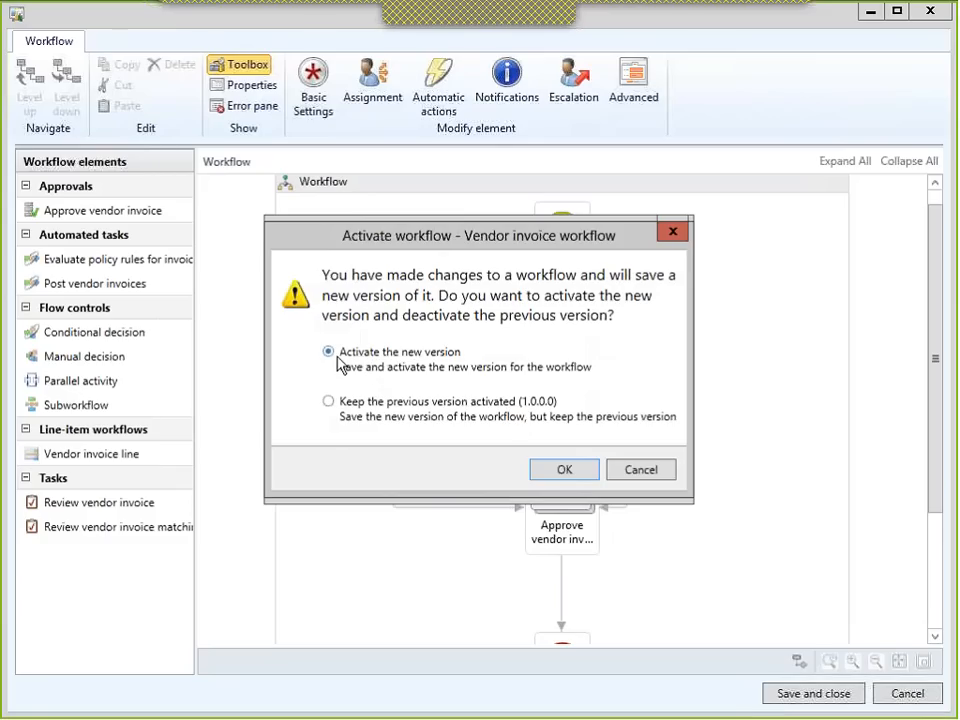
click(570, 478)
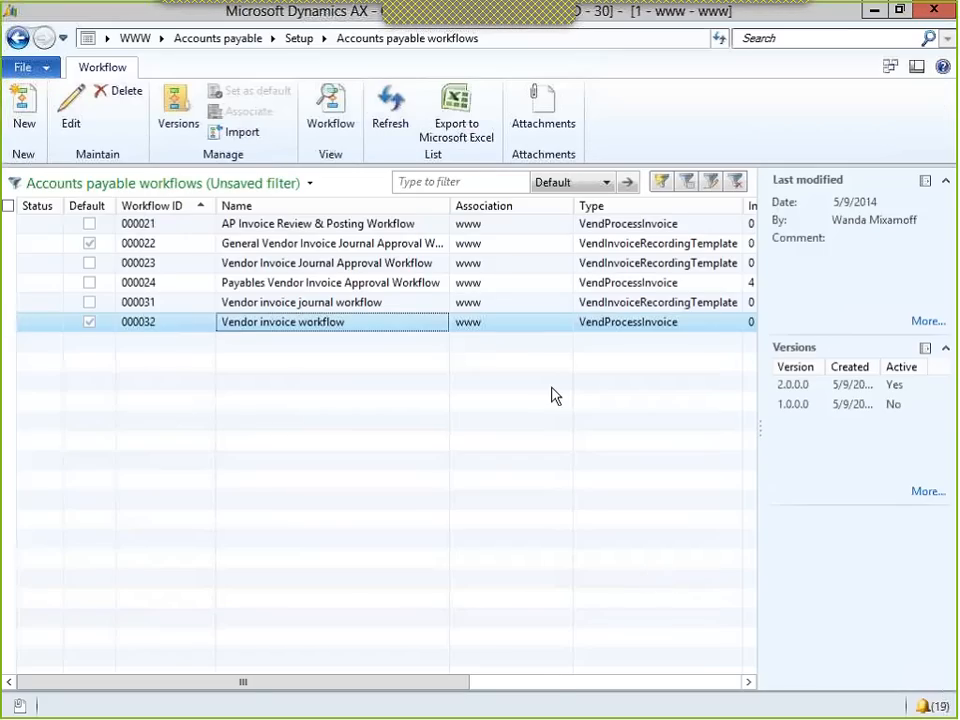
- Review the version list of the Vendor invoice workflow, including its active version and version 1.0.0.0
drag(447, 683, 586, 696)
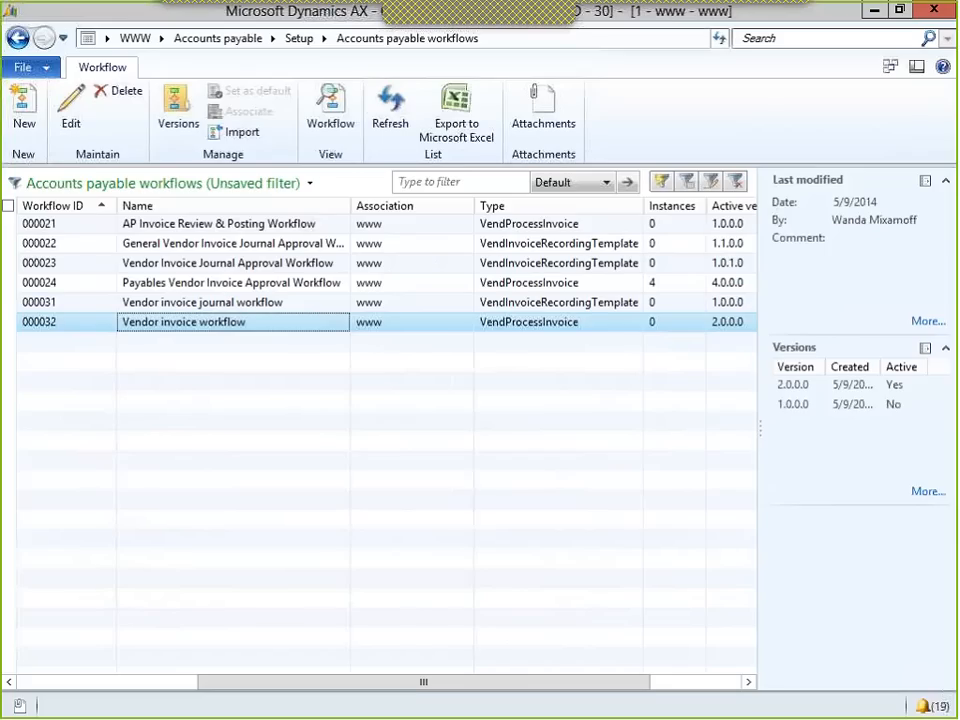
click(172, 112)
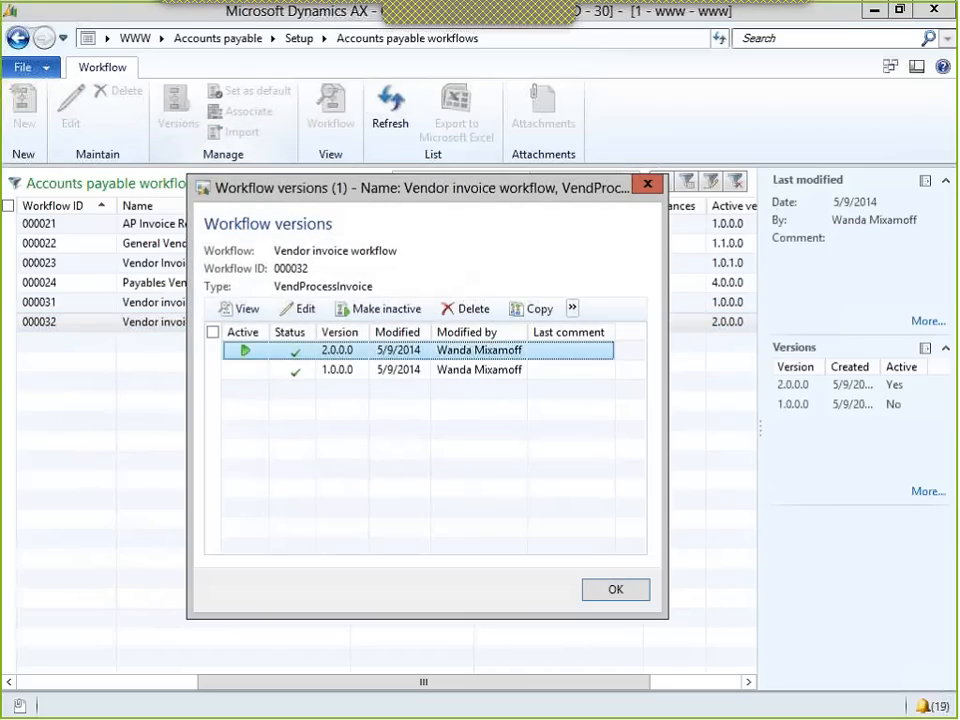
click(344, 373)
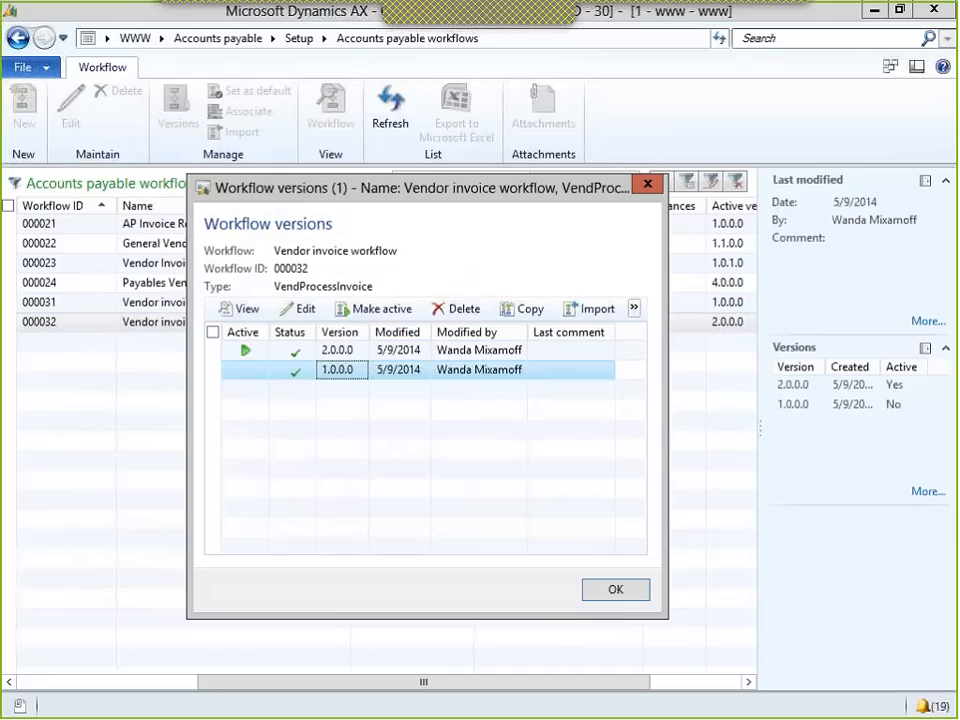
click(625, 596)
- Go to the open vendor invoices in accounts payable and start a new vendor invoice
click(206, 39)
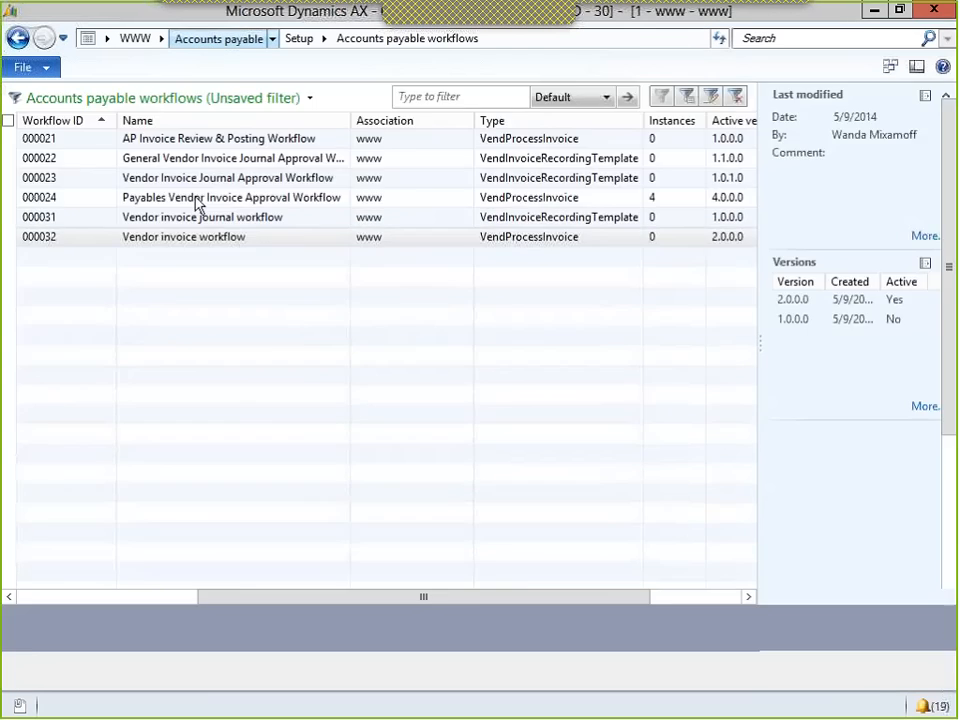
click(110, 265)
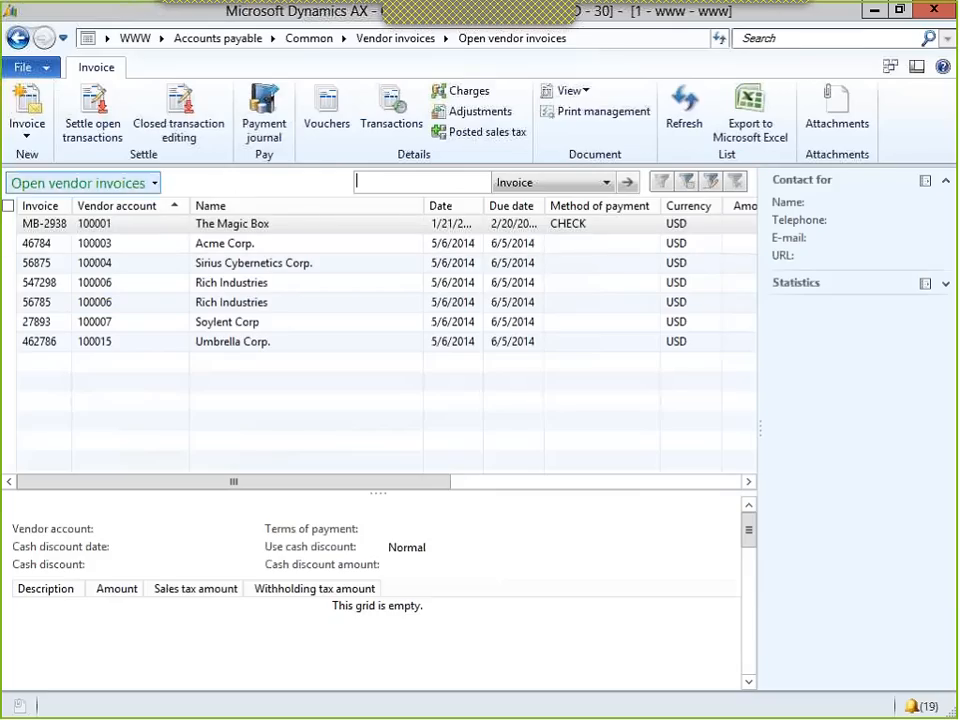
click(16, 104)
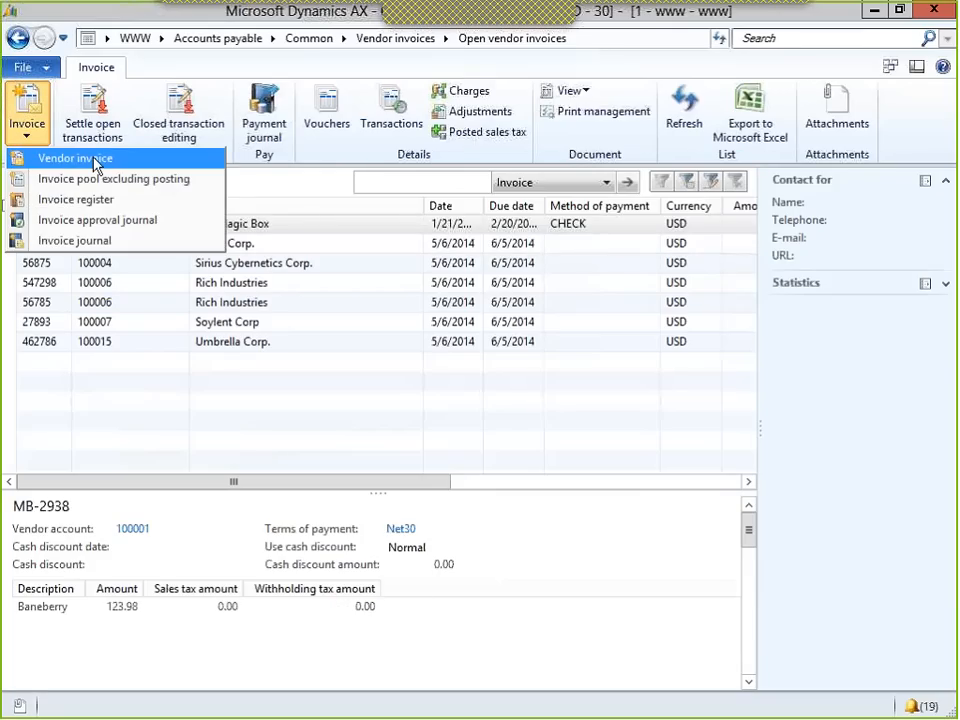
click(97, 162)
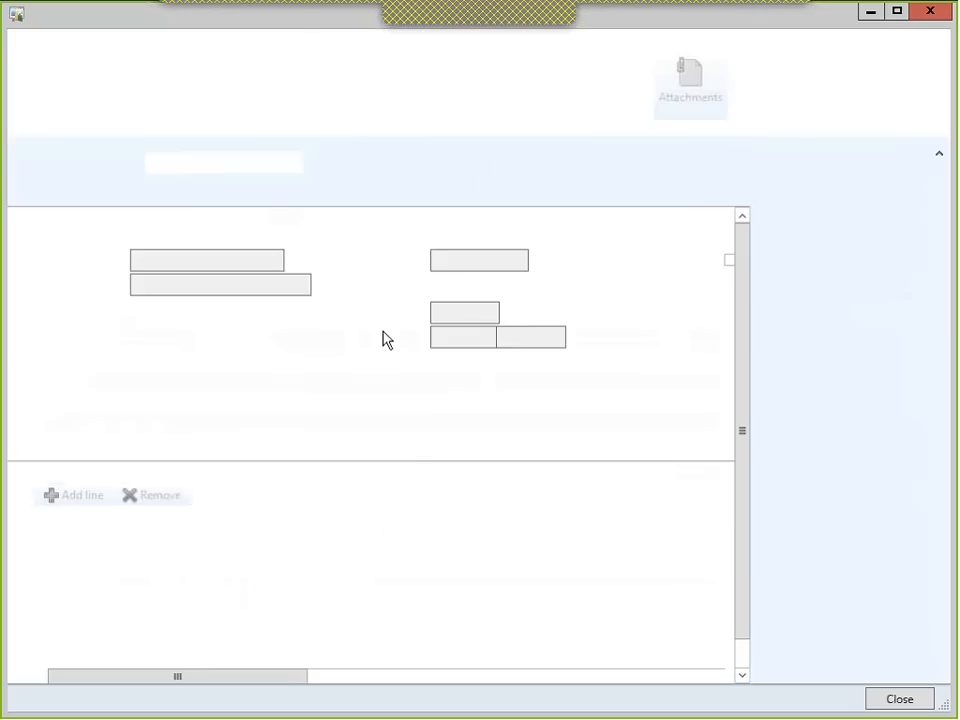
- Fill in the invoice header with MomCorp as the vendor, invoice number 56785 and invoice date 5/9/2014
click(275, 259)
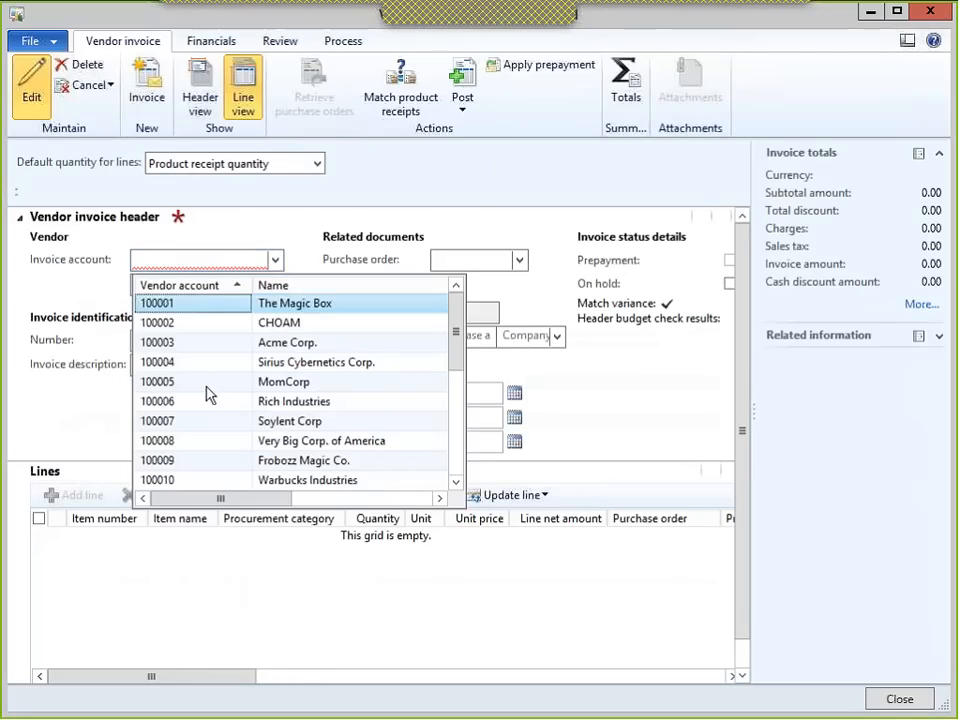
click(206, 385)
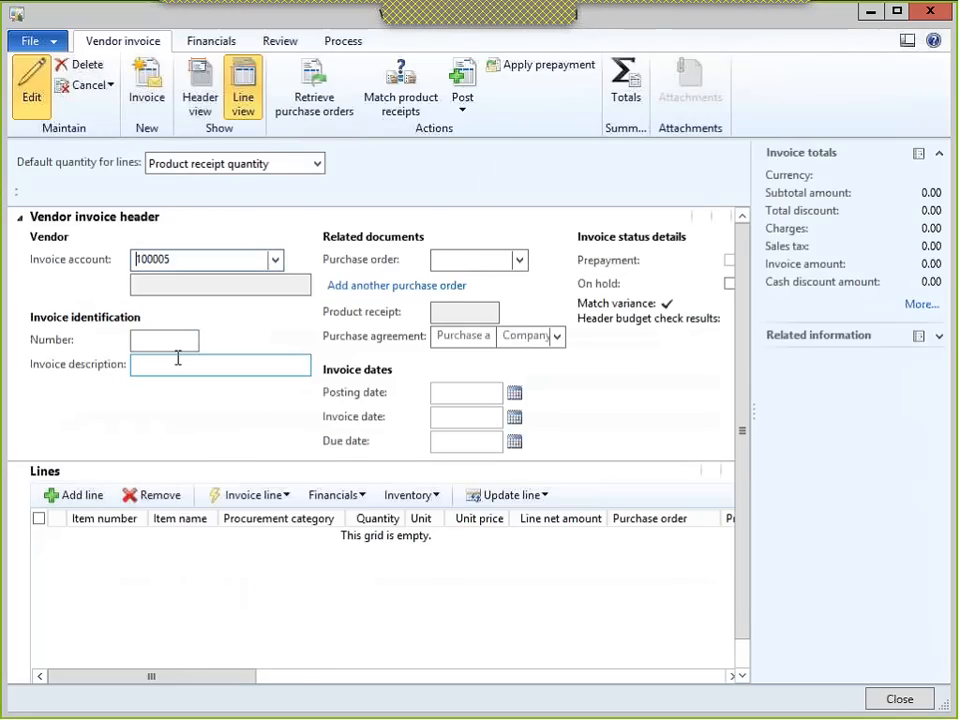
text(56785)
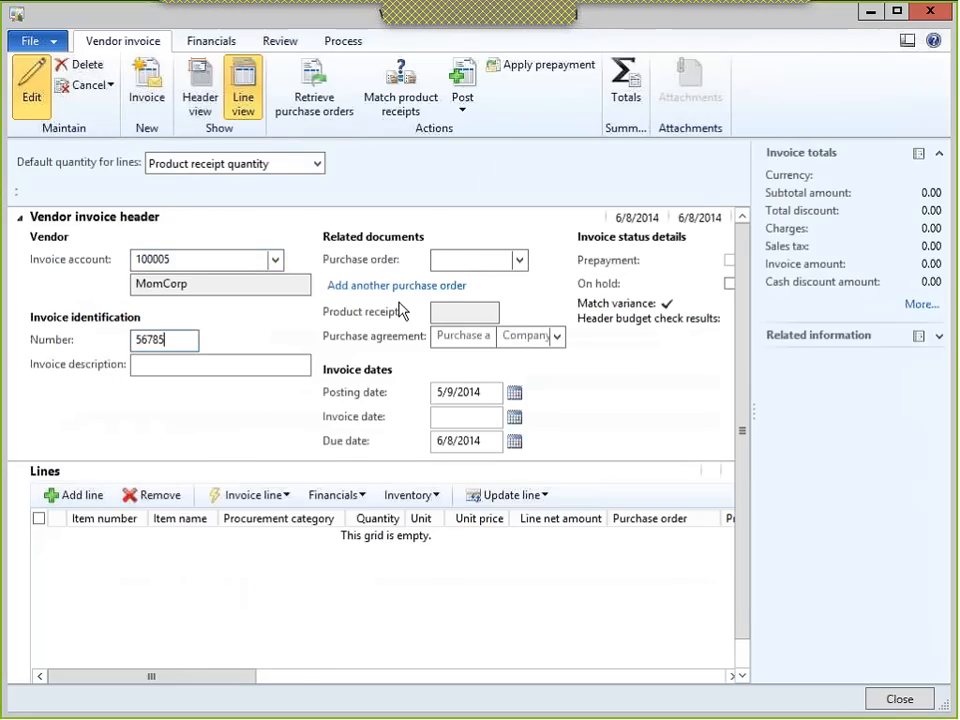
click(503, 420)
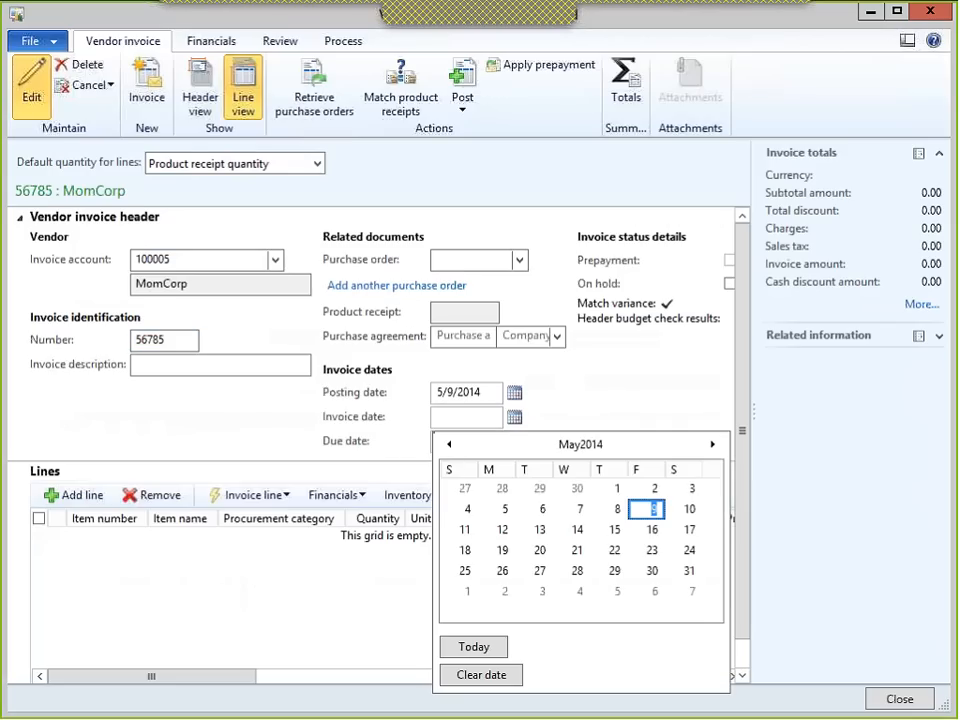
click(647, 511)
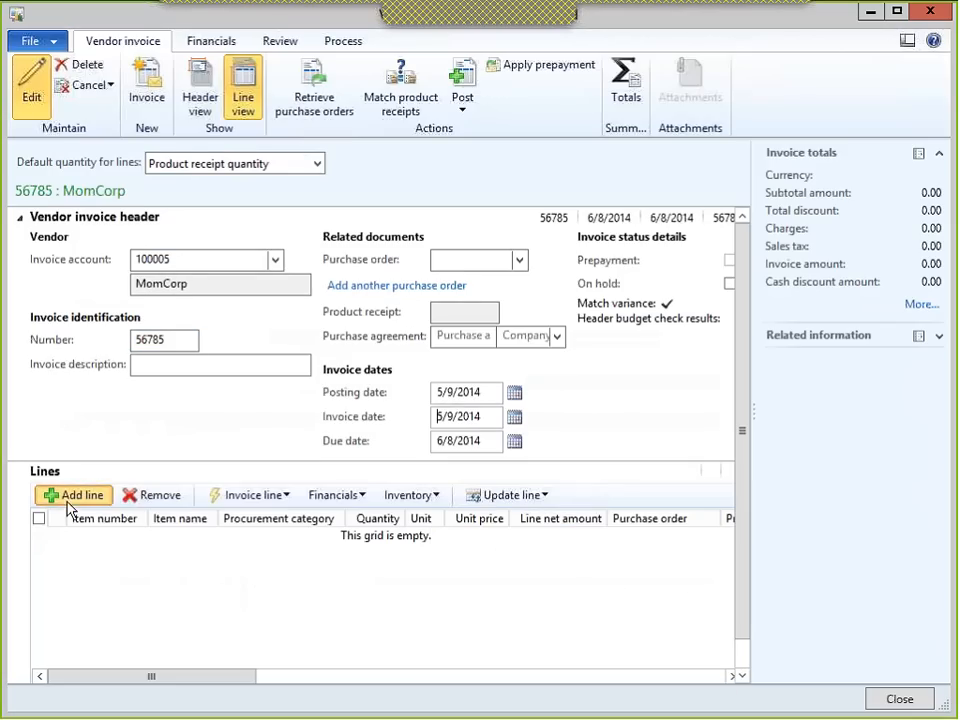
- Add an invoice line with the Office Services procurement category
click(72, 495)
click(247, 558)
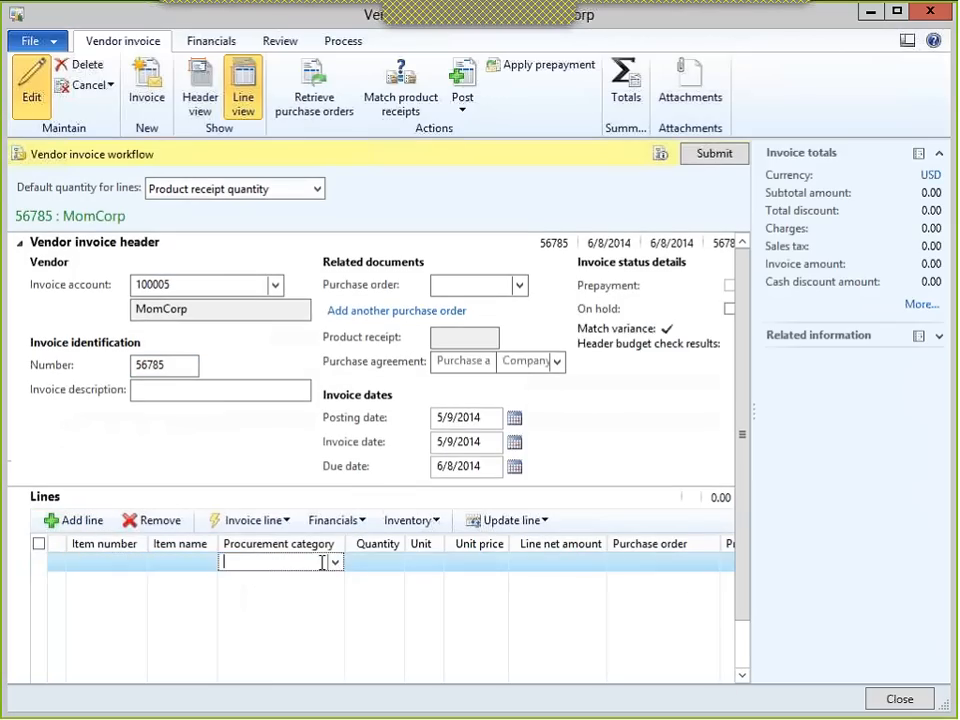
click(334, 561)
click(281, 384)
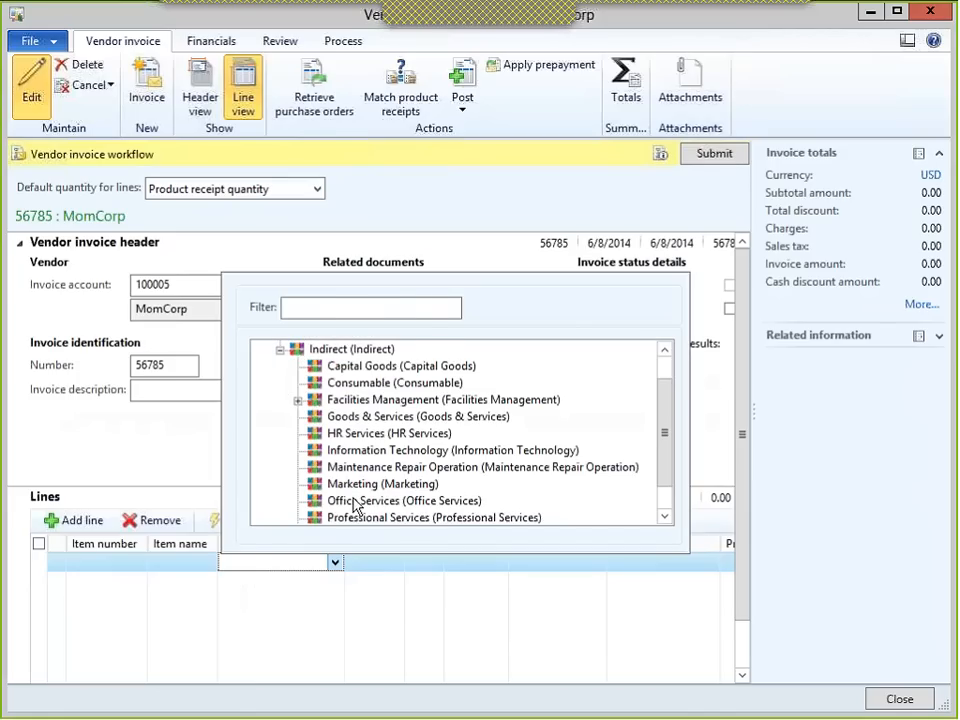
click(274, 500)
- Set the Office Services invoice line's quantity to 10 and its unit price to 125
click(379, 566)
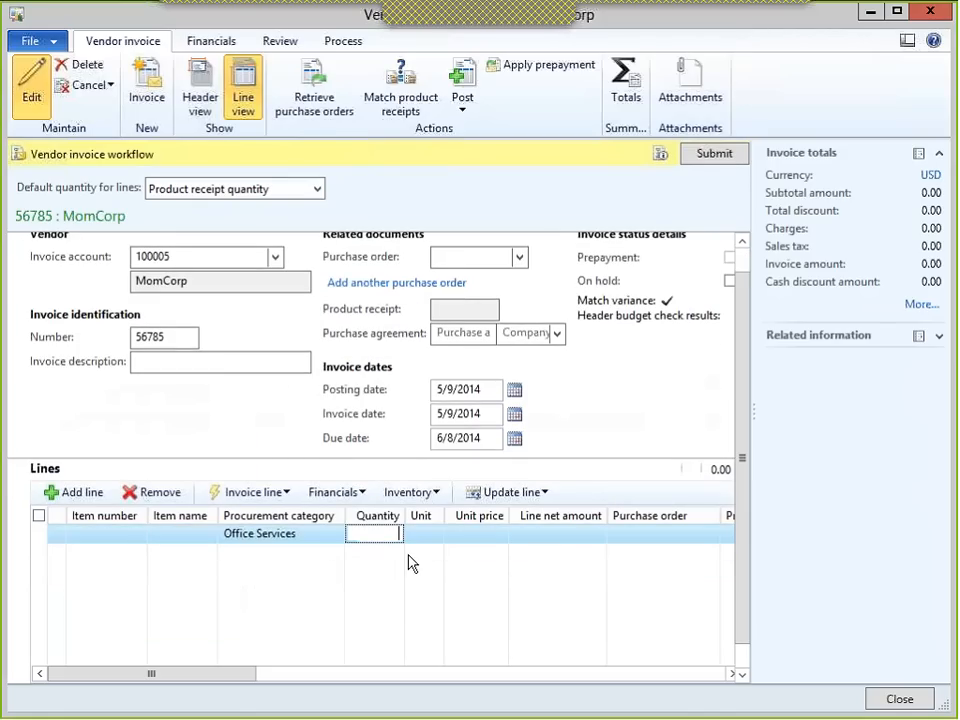
text(10)
key(Tab)
key(Tab)
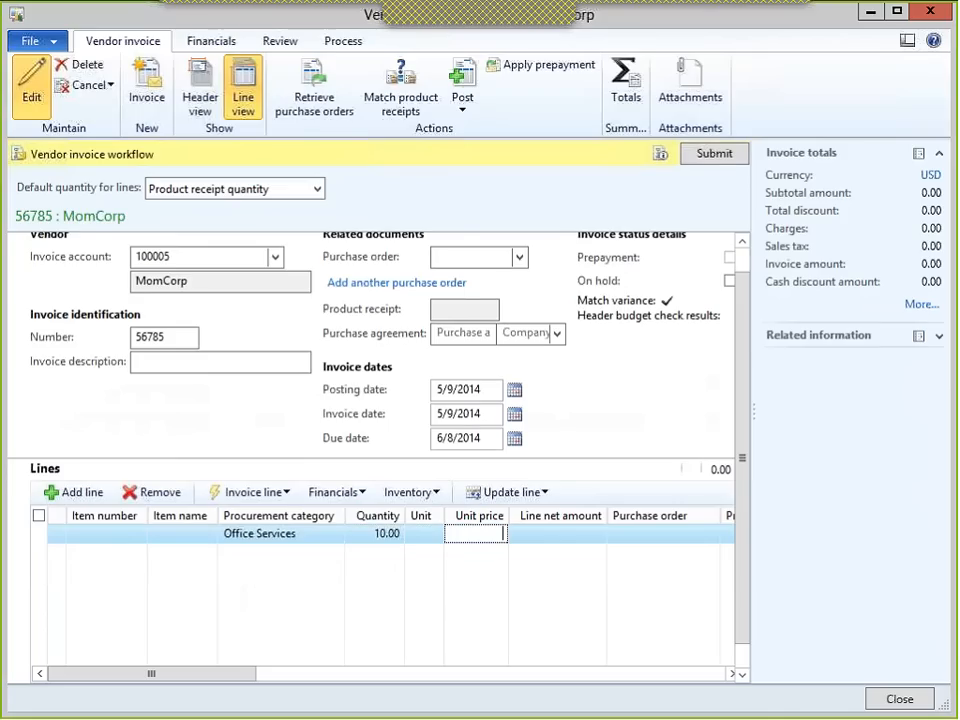
text(125)
key(Tab)
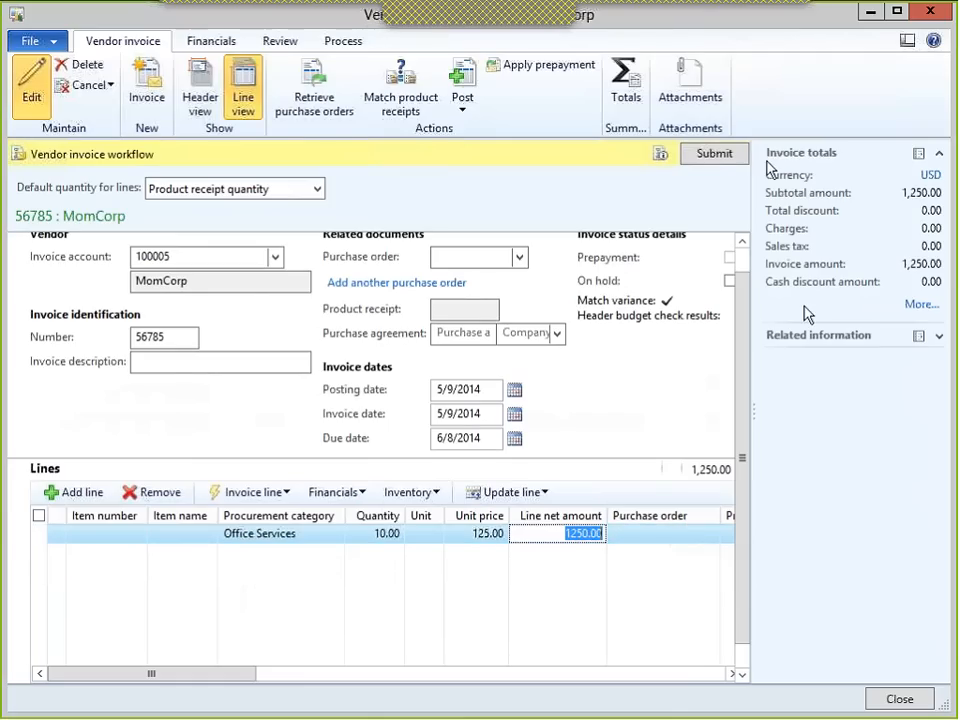
- Submit the MomCorp invoice to the vendor invoice workflow without a comment
click(714, 155)
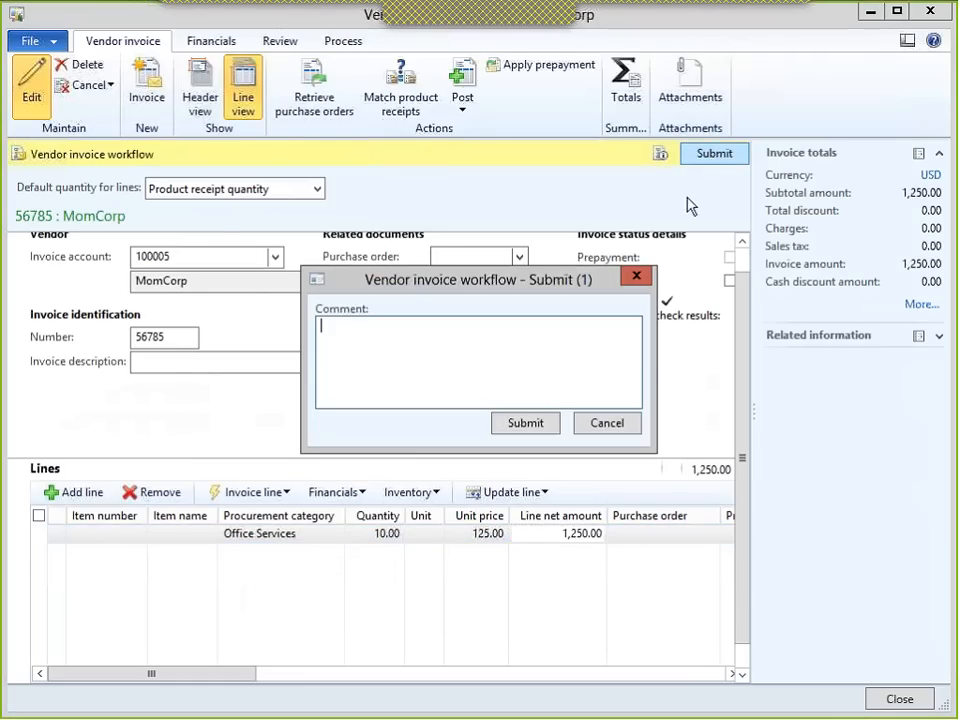
click(551, 421)
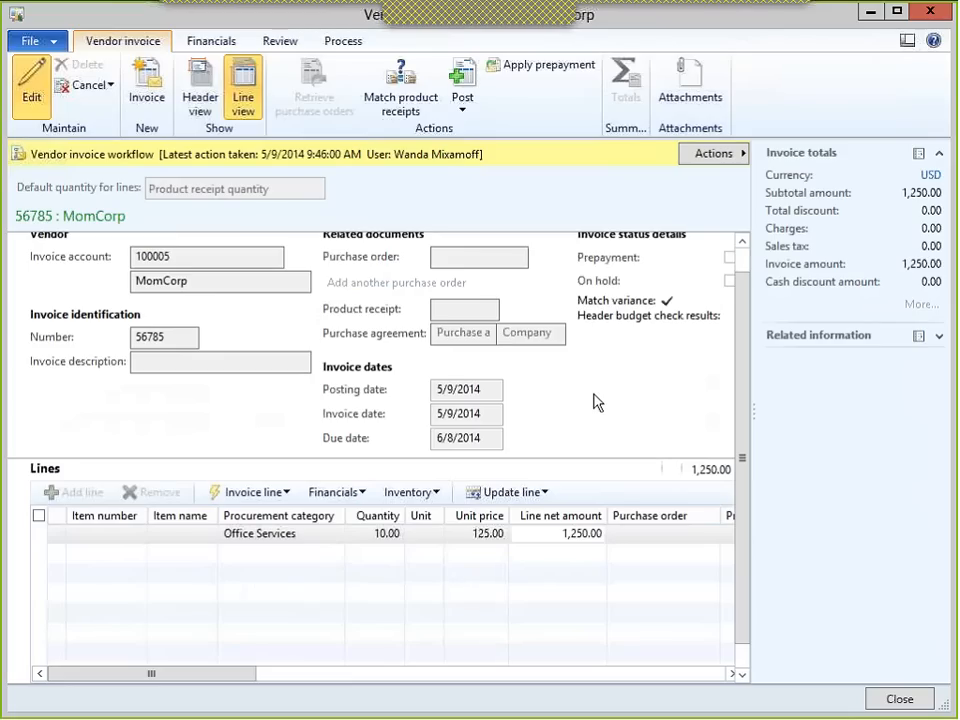
scroll(594, 405, up, 1)
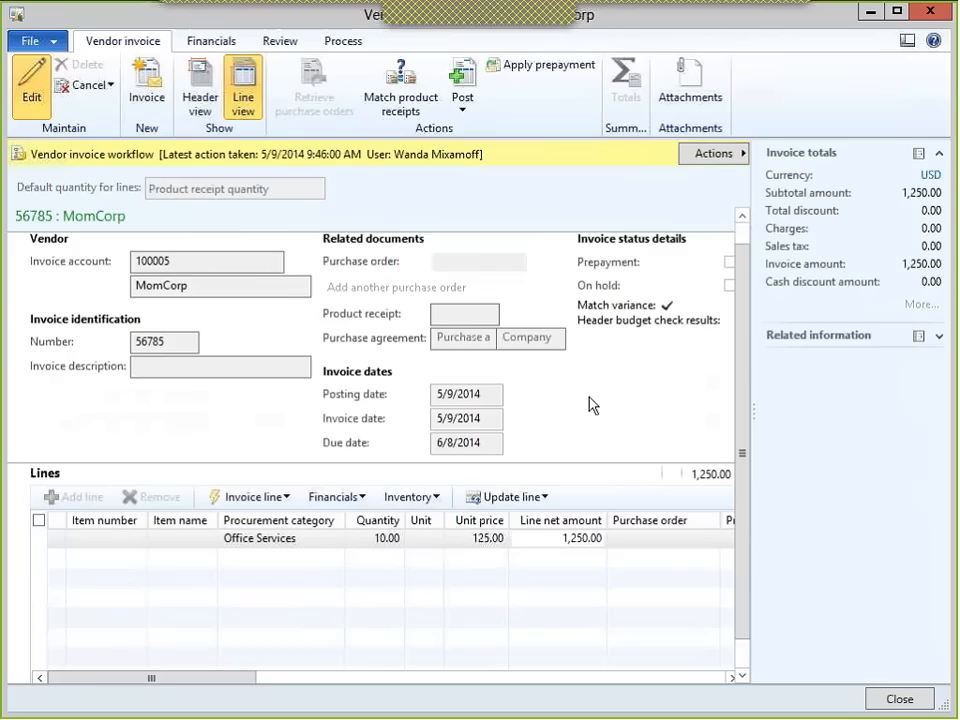
- Review the invoice's workflow history, checking the tracking details of the Invoice > $1000 Review task and its work item assignment
click(726, 158)
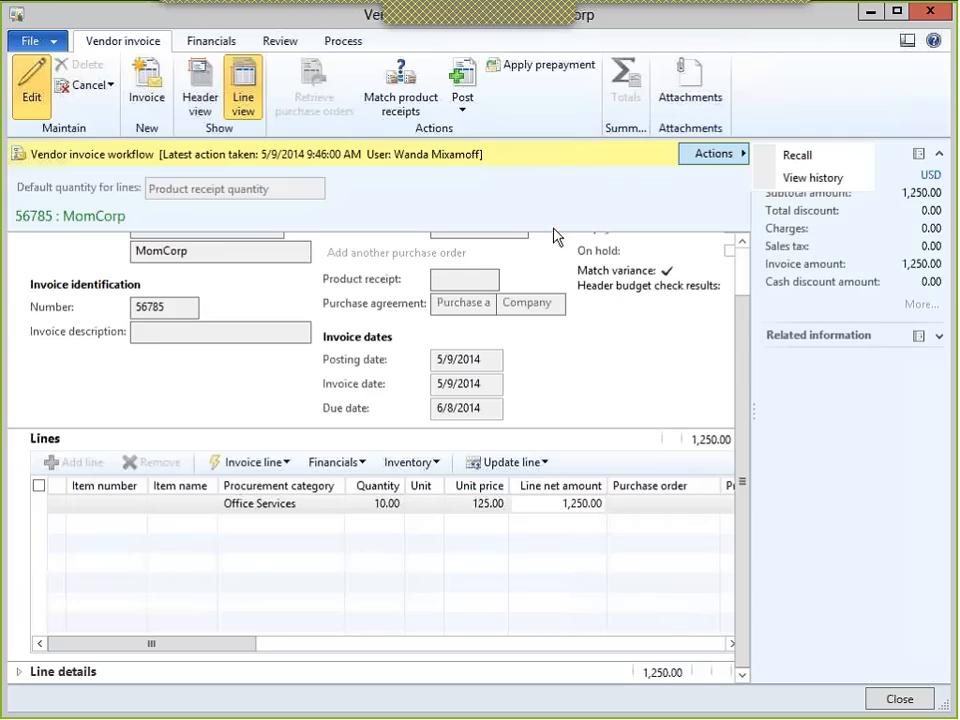
click(703, 158)
click(704, 158)
click(810, 177)
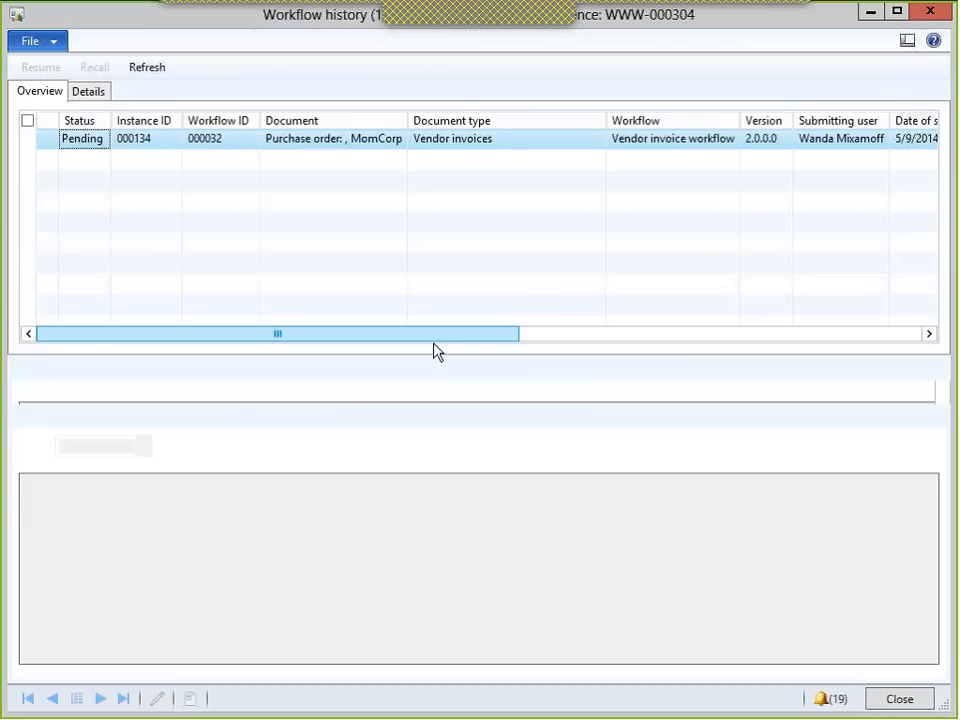
click(189, 418)
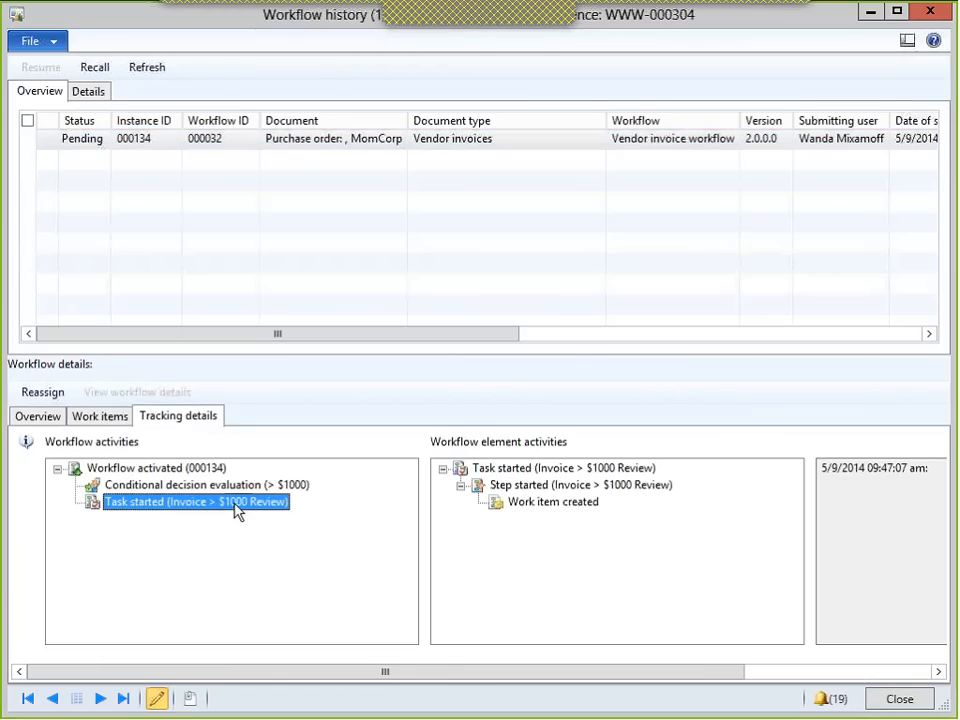
click(553, 502)
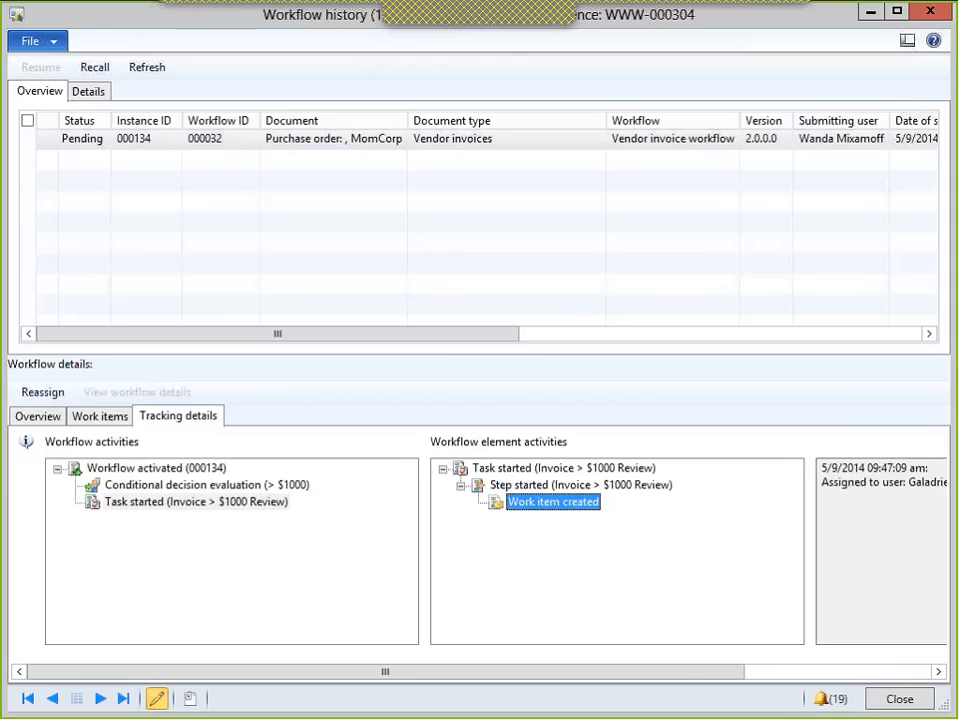
drag(678, 680, 799, 681)
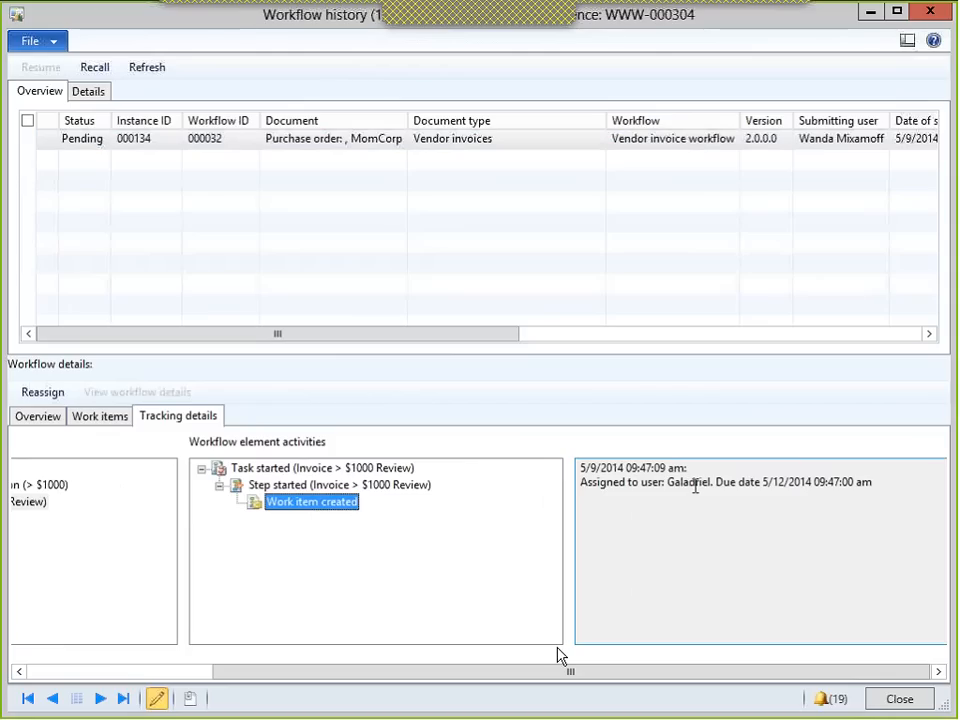
scroll(437, 679, left, 3)
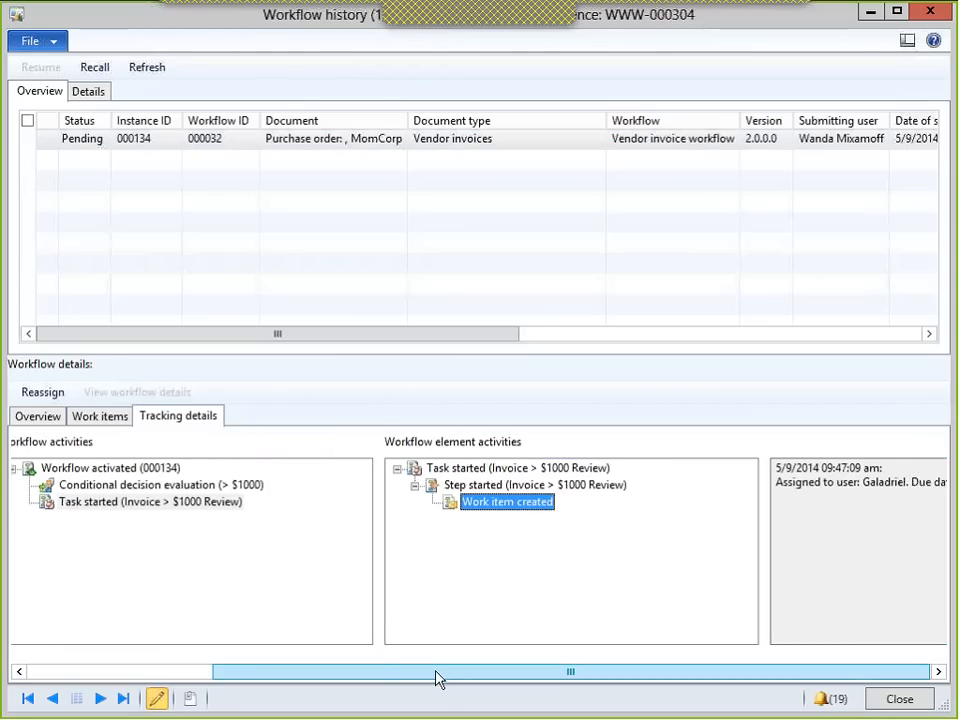
click(930, 11)
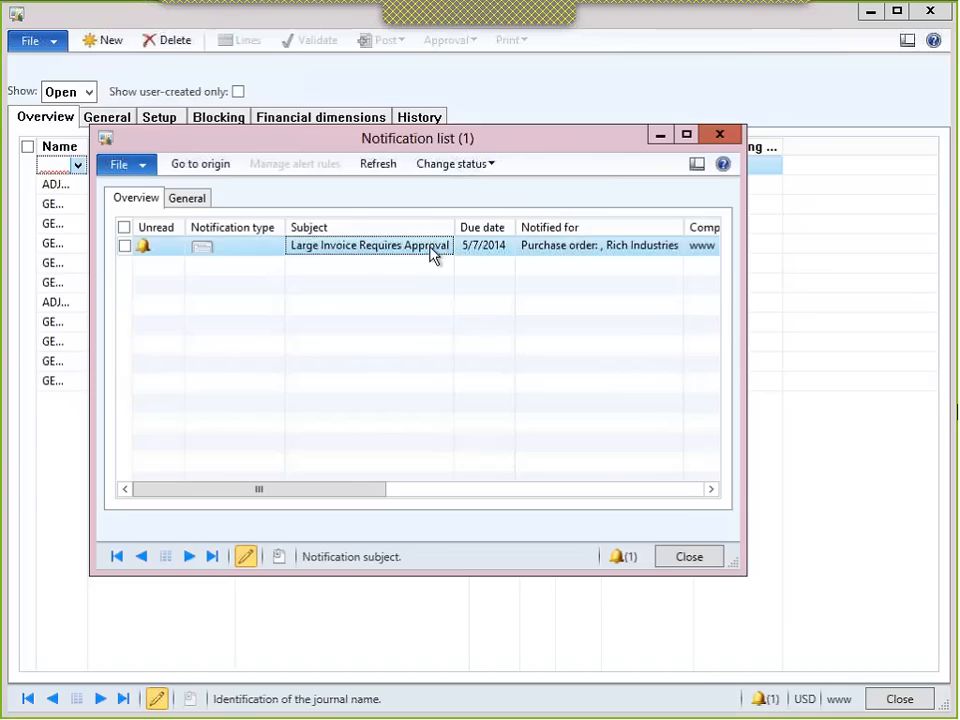
- In the reviewer's session, reload the notification list, go to the origin of the Large Invoice Posted notification and select the MomCorp invoice
click(720, 135)
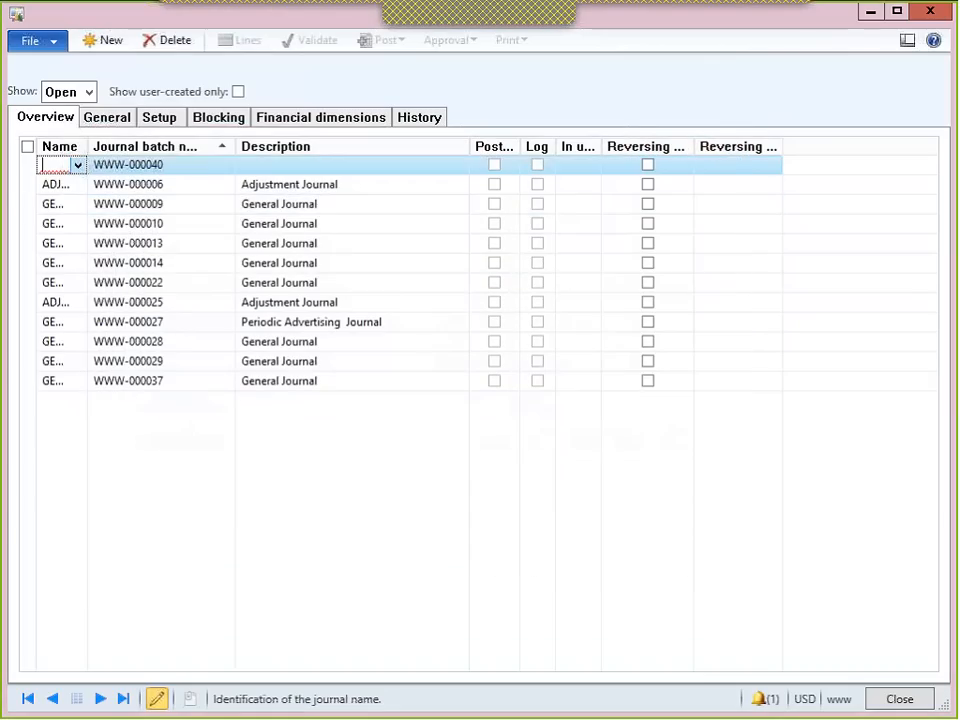
click(761, 698)
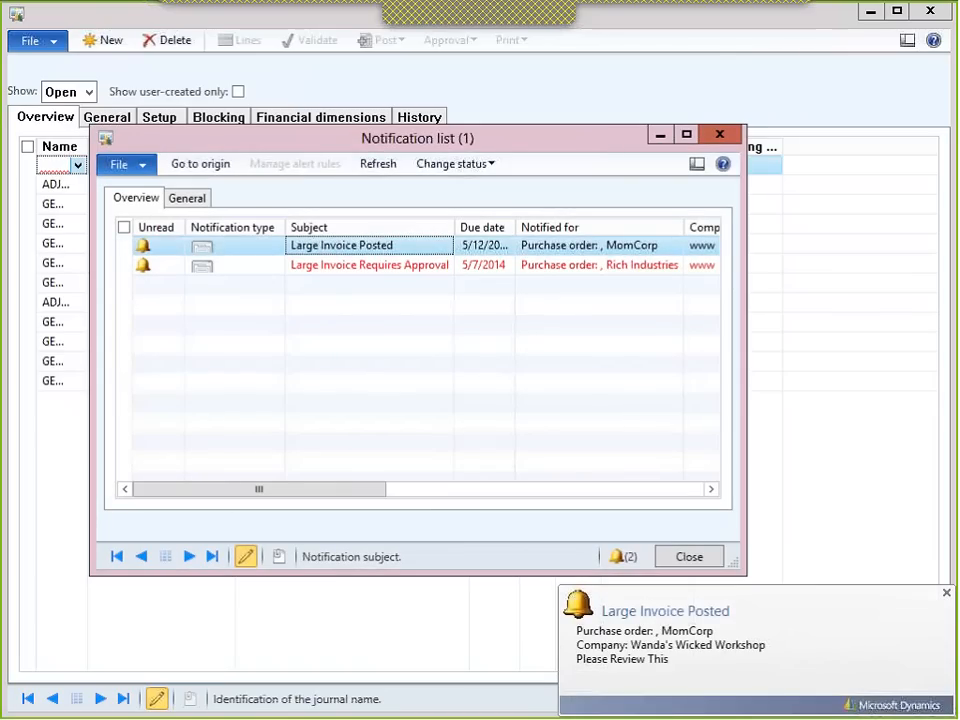
click(200, 165)
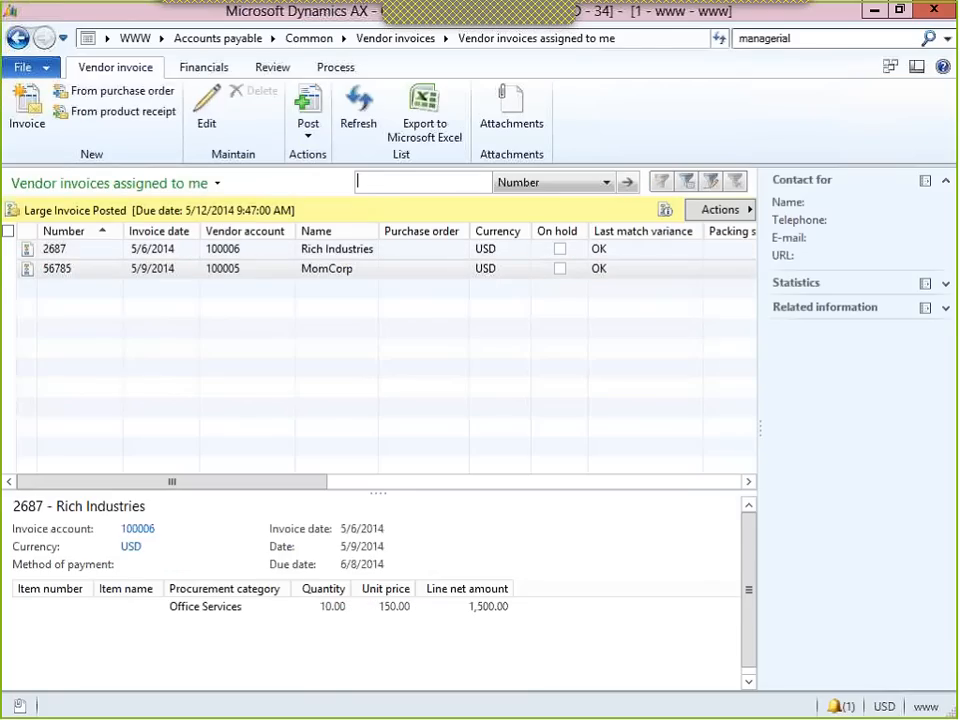
click(268, 273)
mouse_move(268, 274)
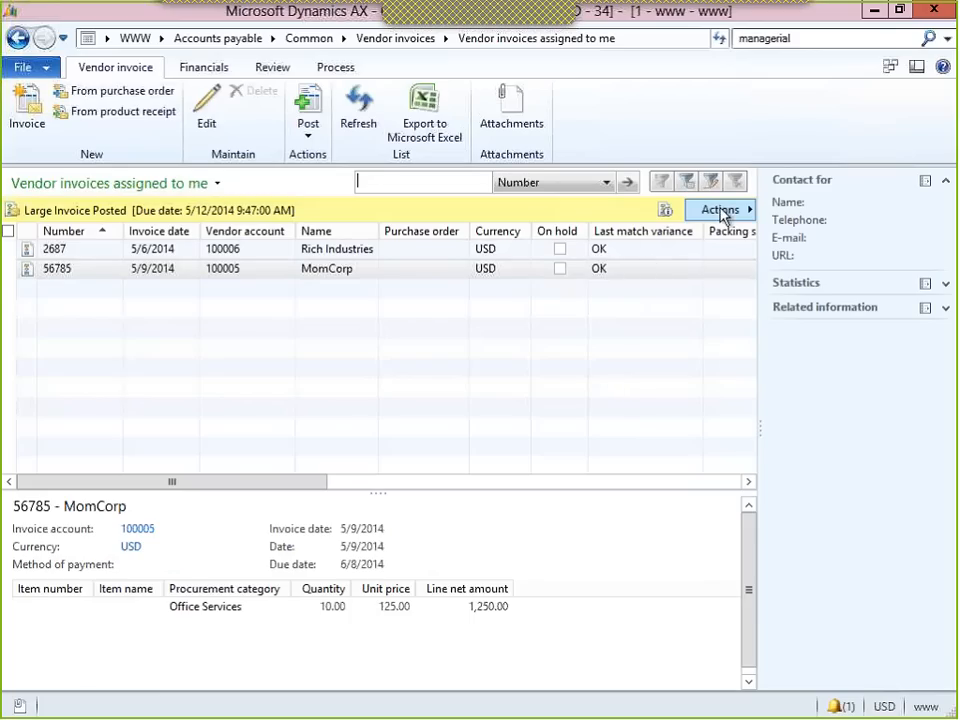
- Check the available workflow actions and the attached documents for the MomCorp invoice
click(747, 210)
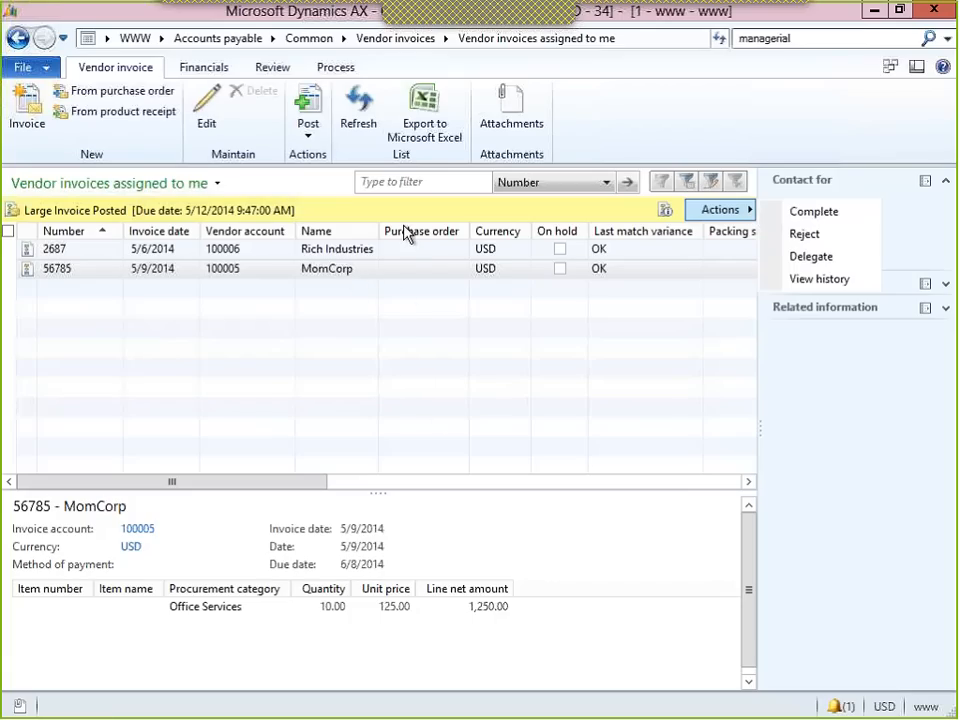
click(530, 112)
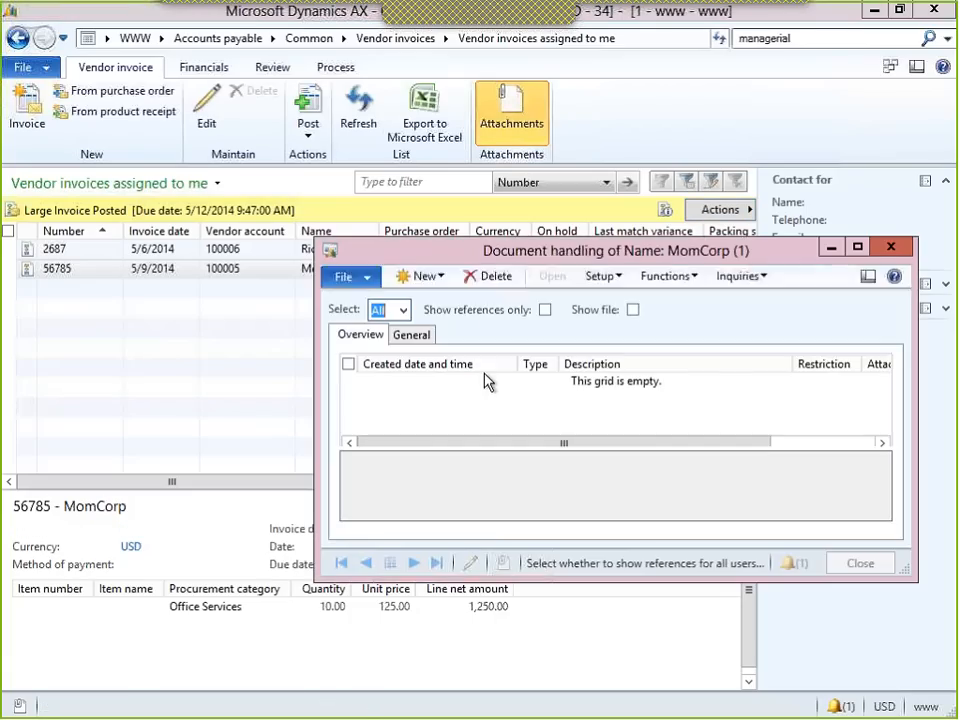
click(900, 247)
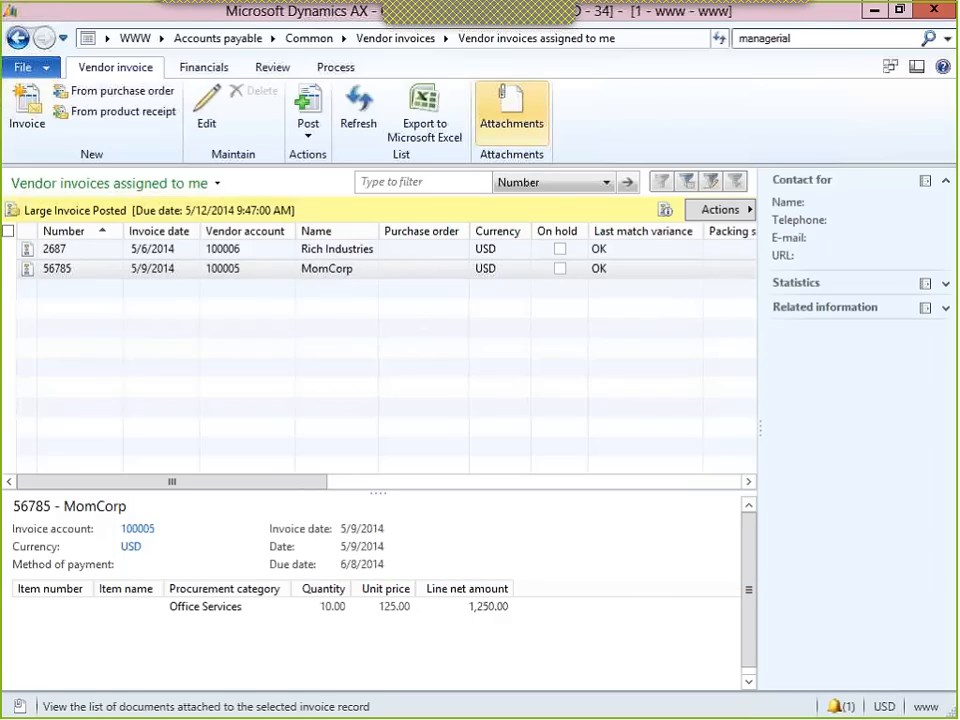
- Delegate the MomCorp invoice review task to another user with the comment "Scan In Documents"
click(735, 211)
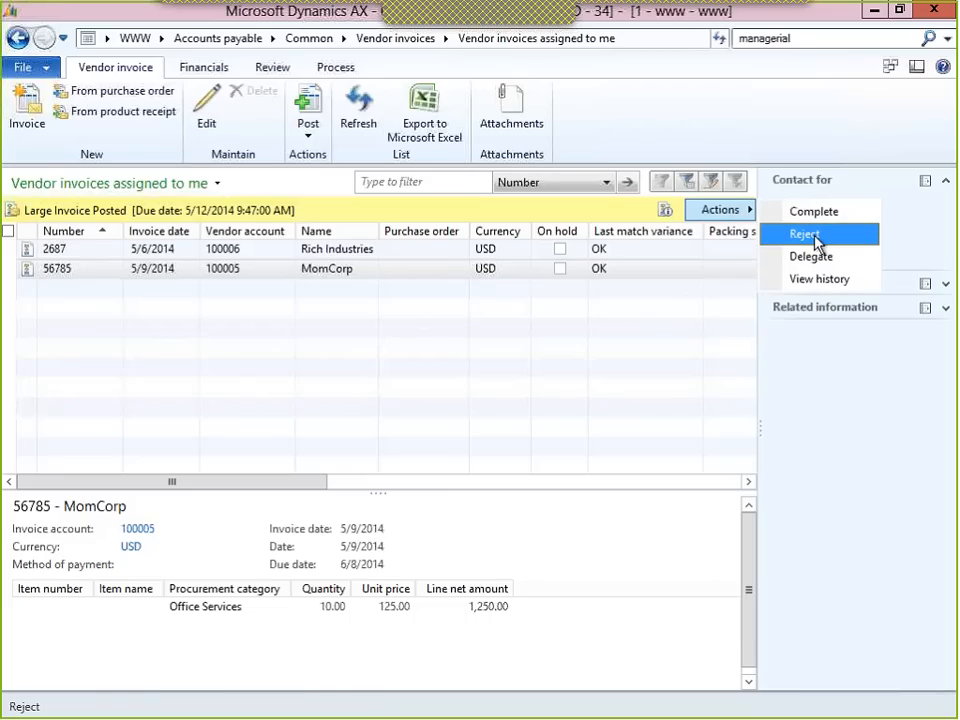
click(815, 257)
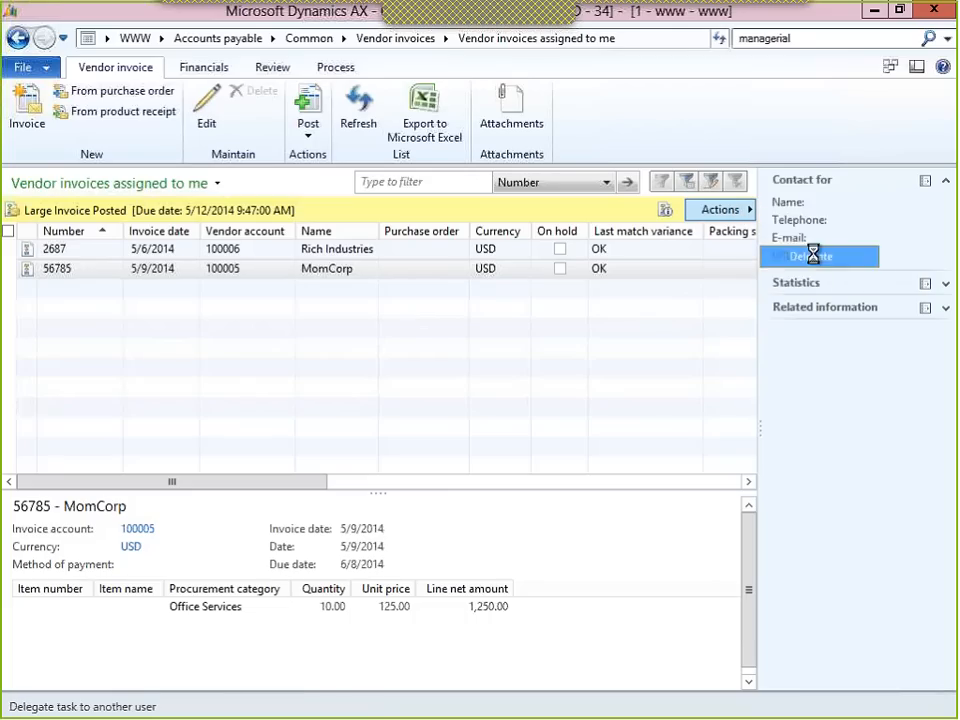
click(397, 309)
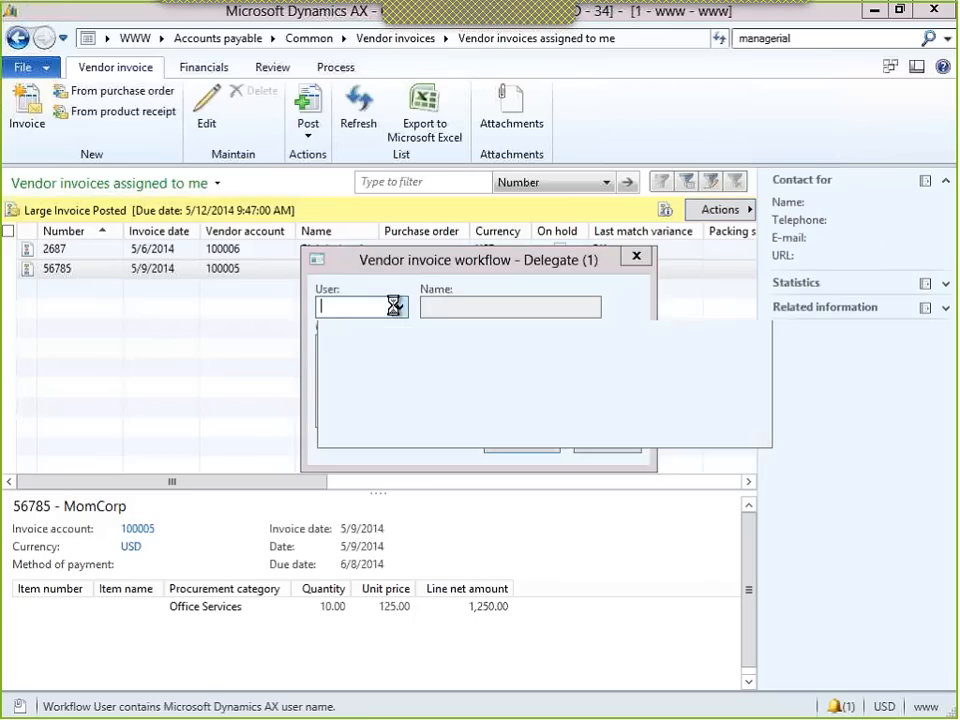
click(410, 451)
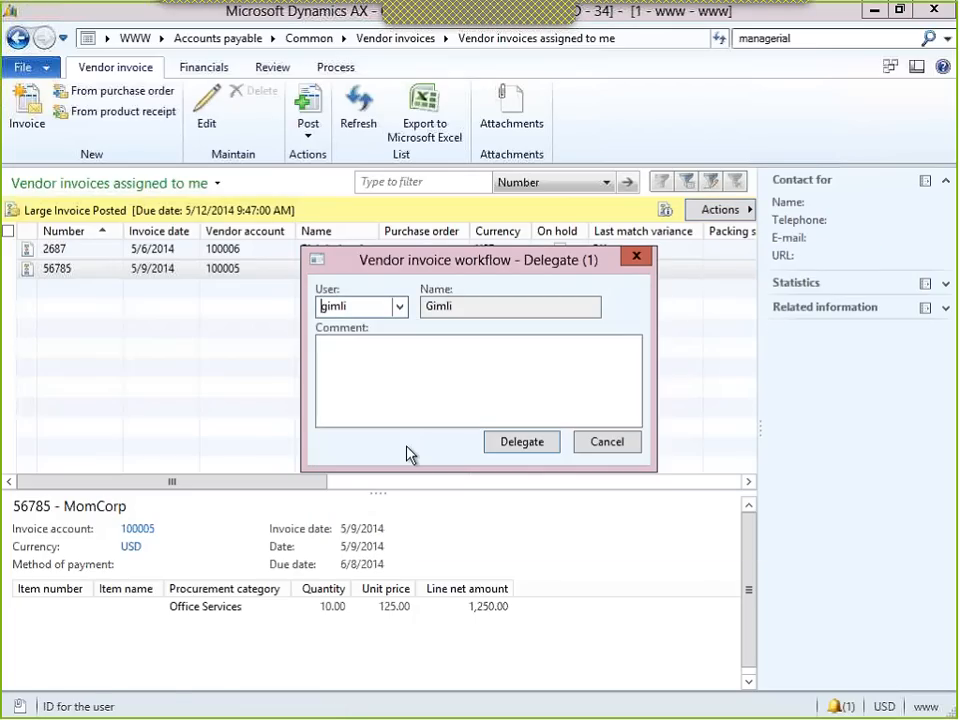
click(428, 372)
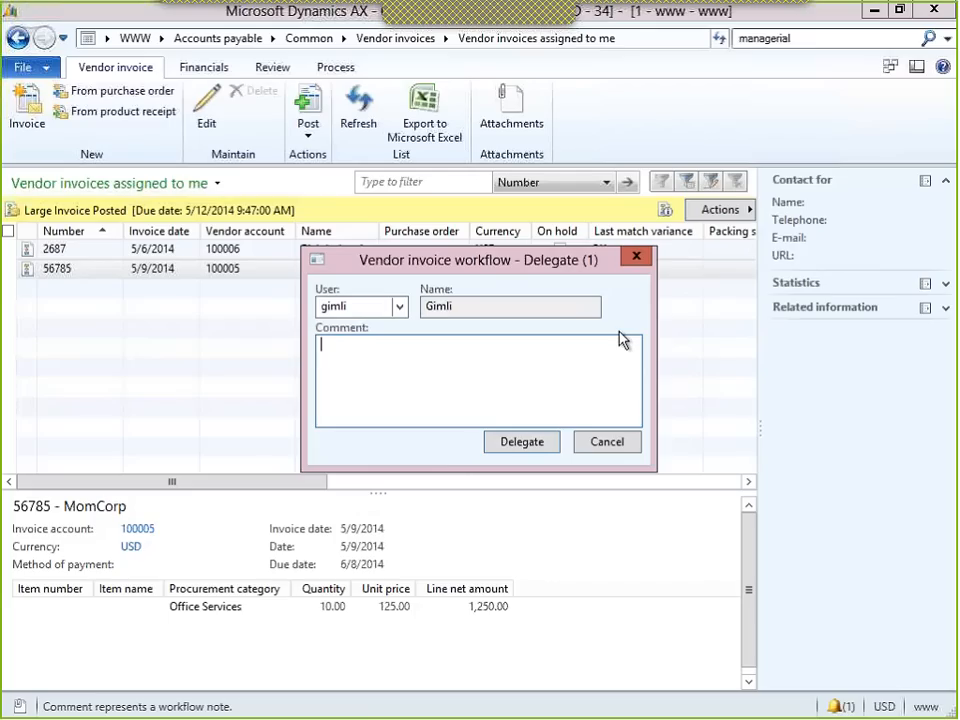
text(Scan In Documenmts)
key(BackSpace)
key(BackSpace)
key(BackSpace)
text(t)
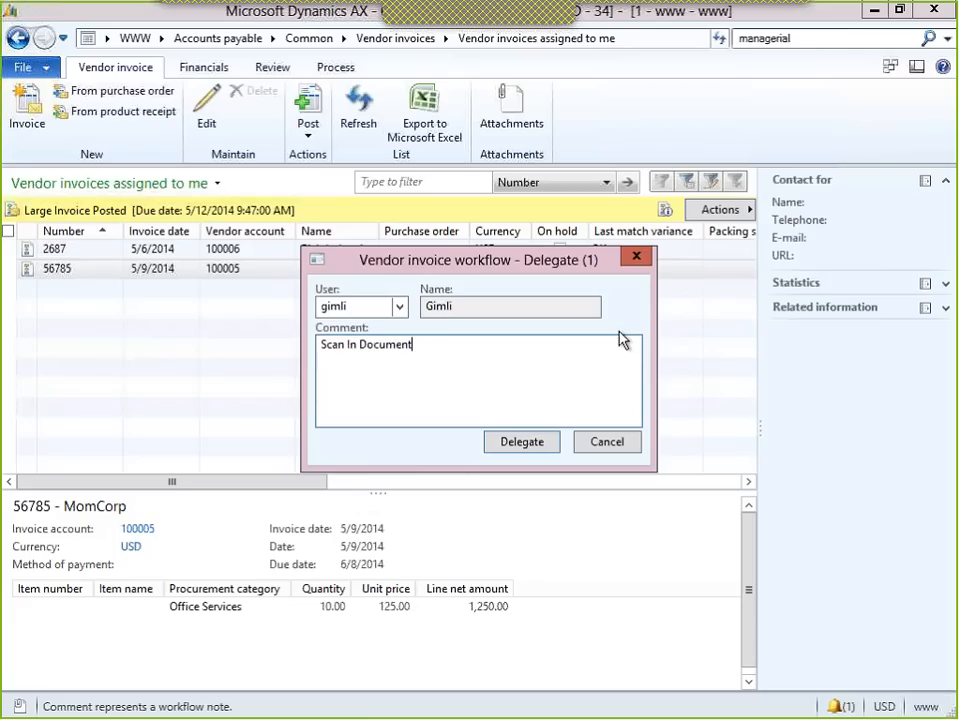
text(s)
click(534, 443)
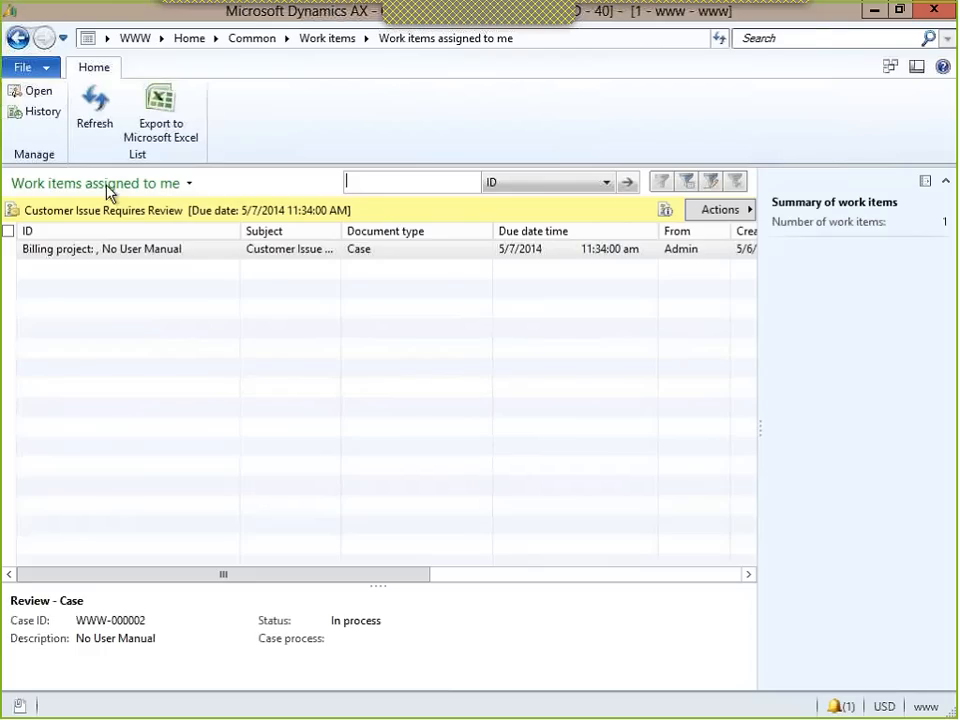
- In the delegated user's session, refresh the assigned work items, open the MomCorp vendor invoice item and check its workflow actions
click(298, 365)
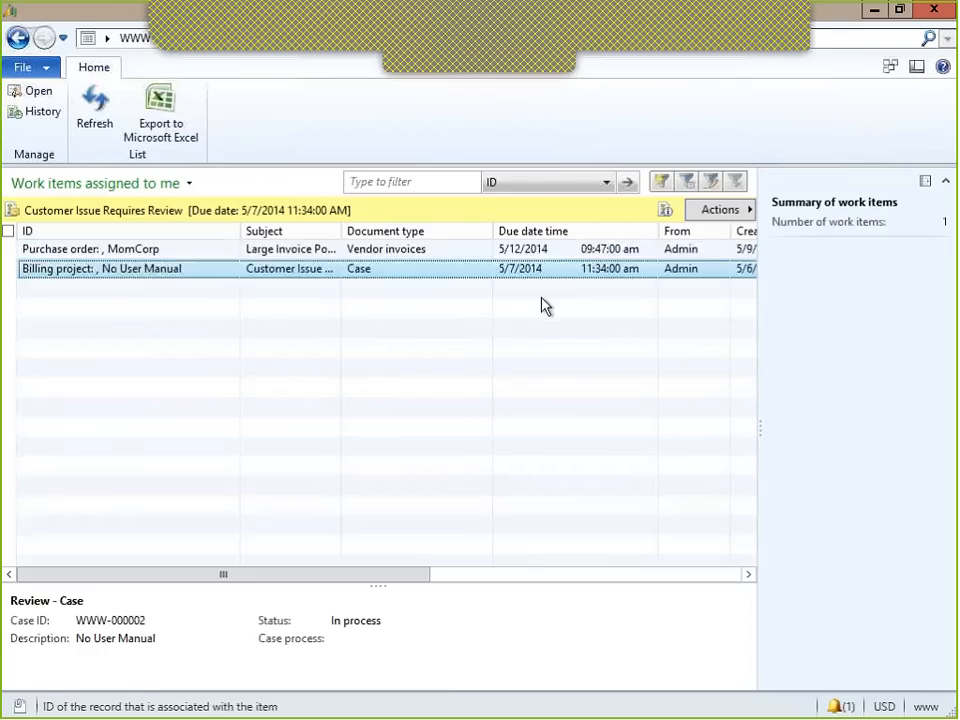
click(377, 252)
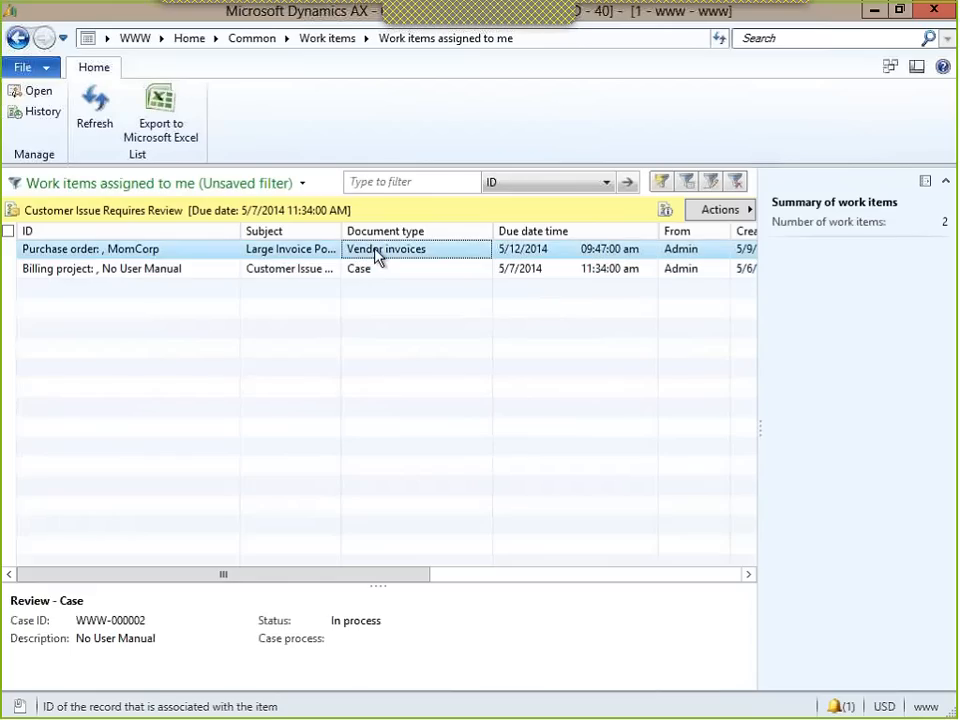
double_click(304, 249)
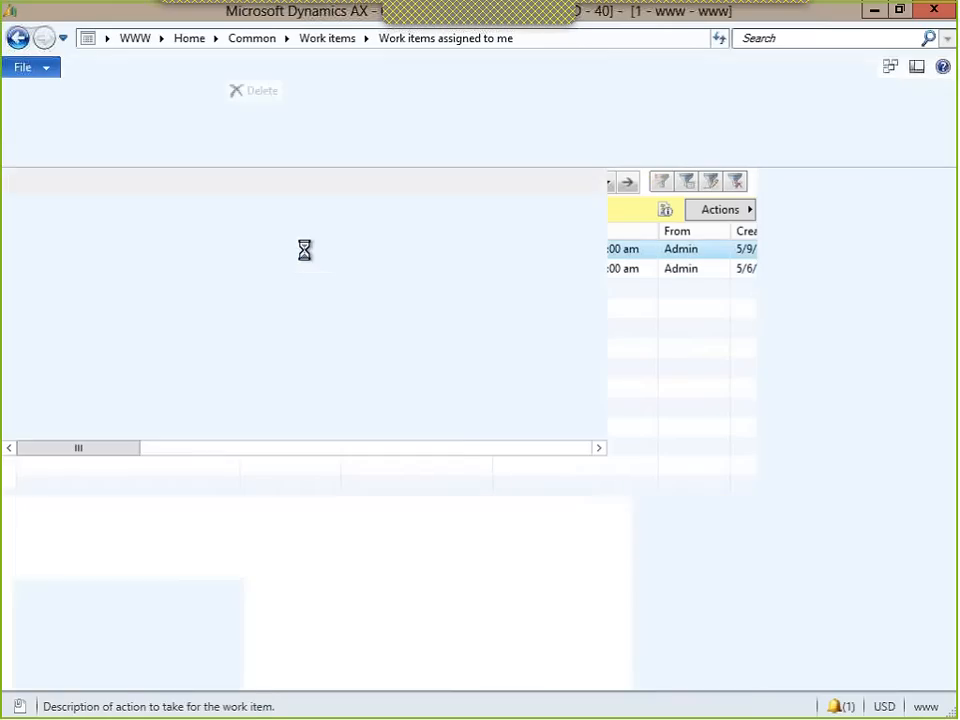
mouse_move(268, 257)
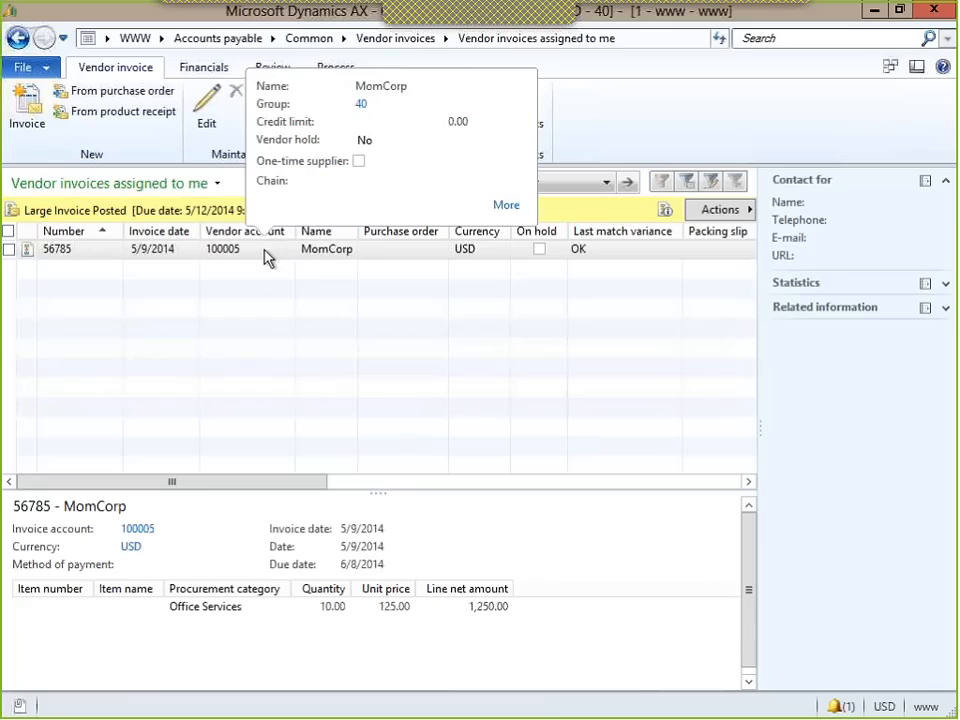
click(728, 211)
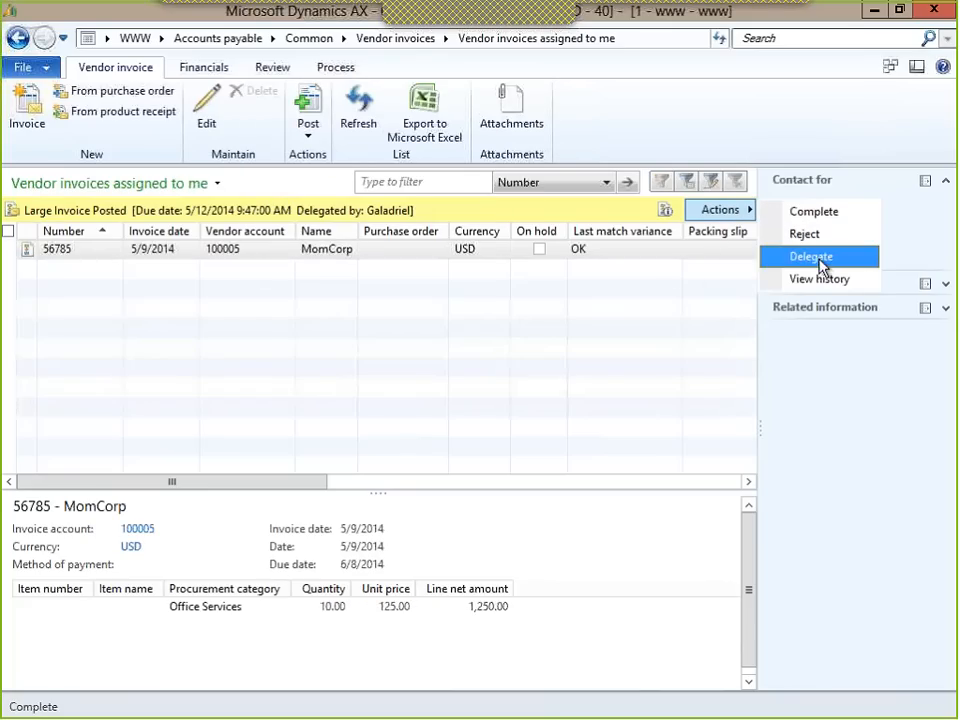
- Attach the image file 02207d8f210a9c3f78ee5dc77b643602 from the Sample Invoices folder to the MomCorp invoice as a File document
click(525, 112)
click(527, 143)
click(560, 288)
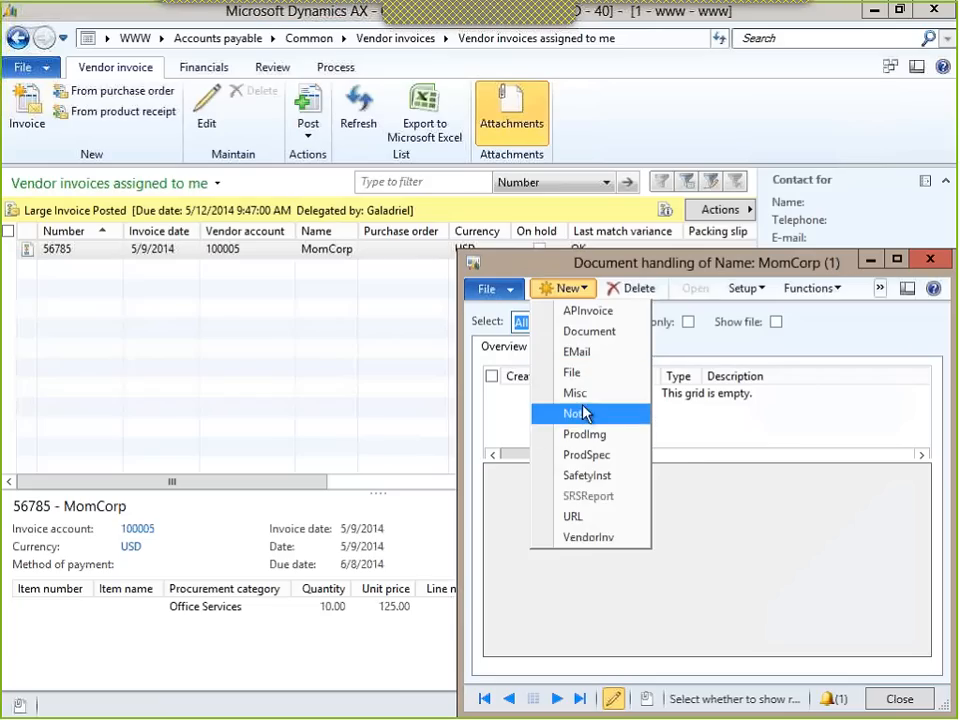
click(574, 371)
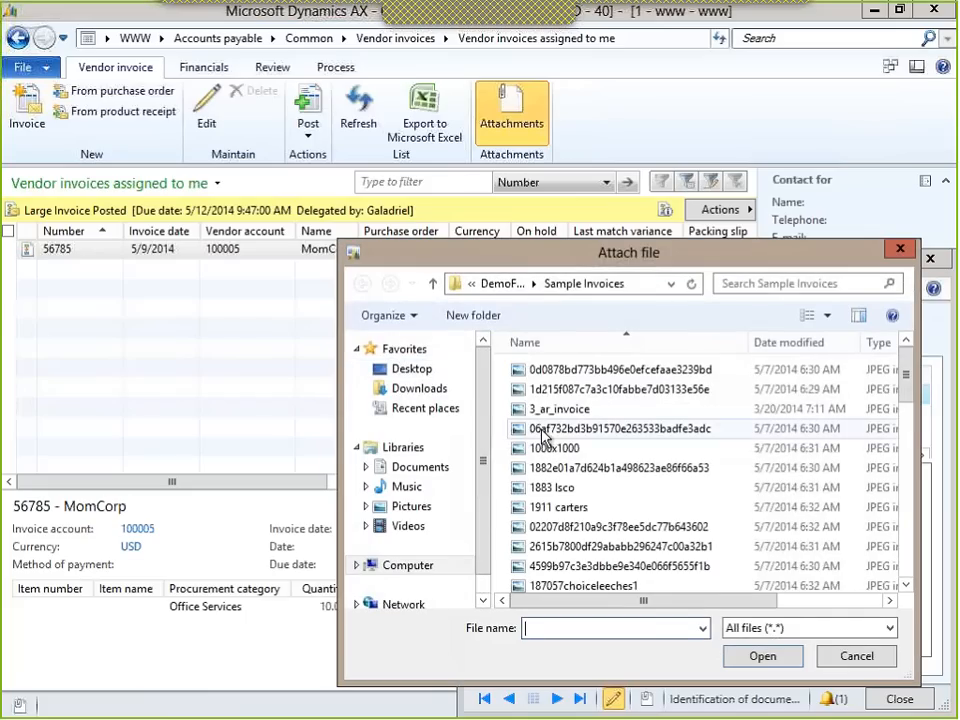
double_click(545, 526)
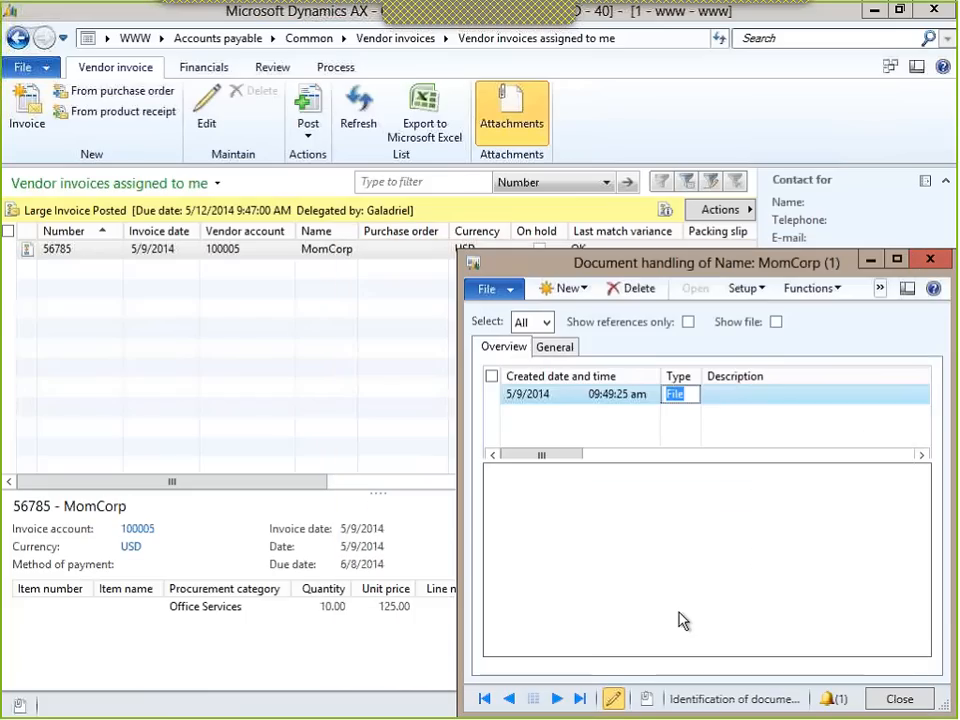
- Preview the image file attached to the MomCorp invoice in an enlarged document handling window and look through its contents
click(776, 323)
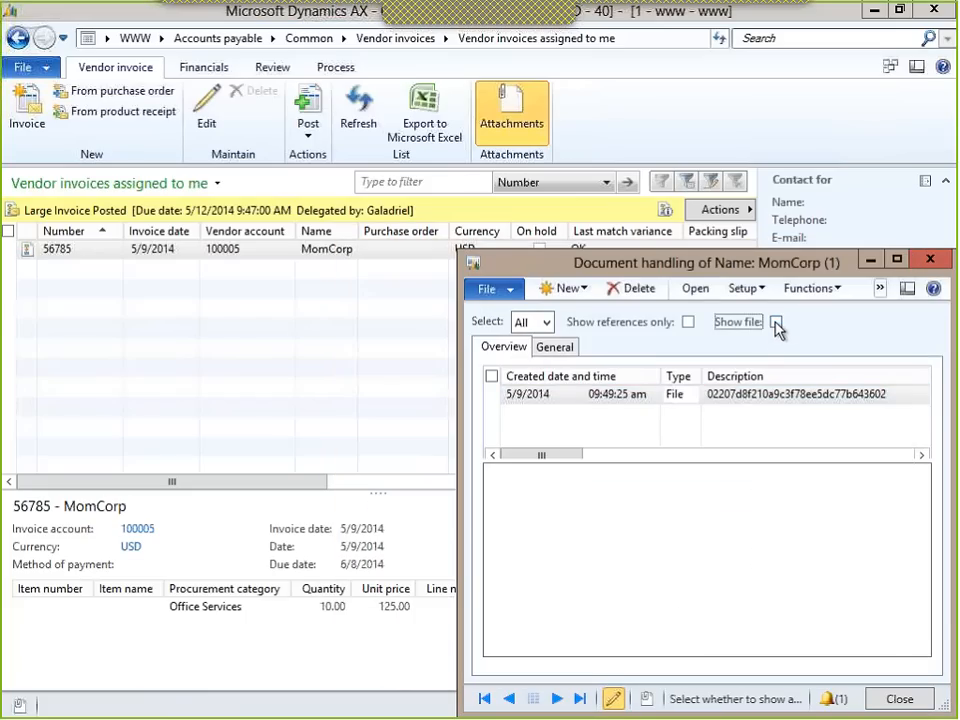
double_click(741, 262)
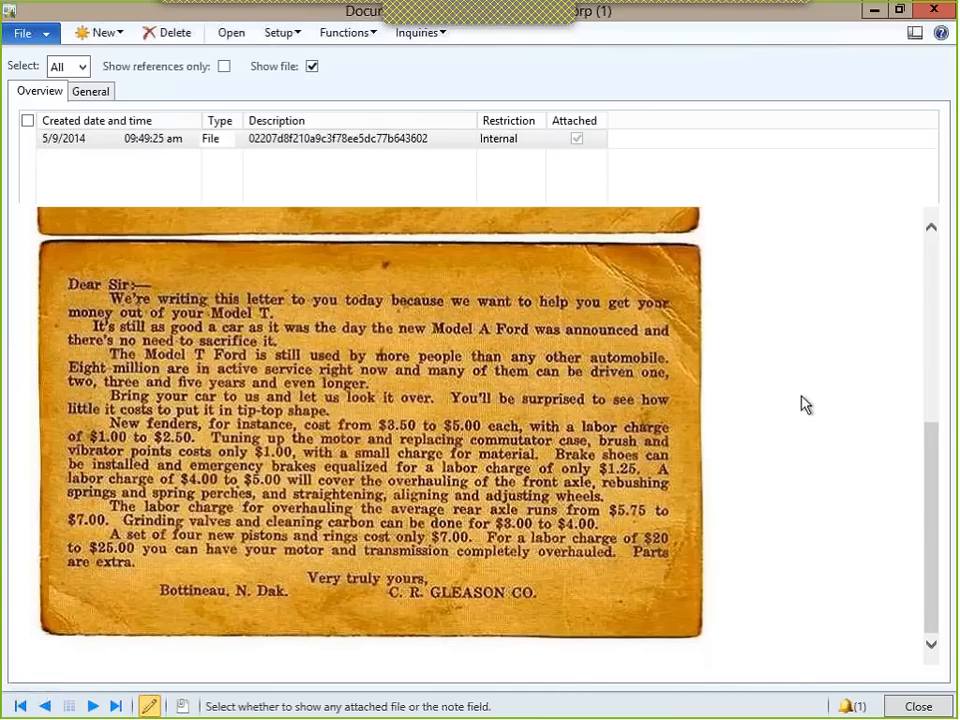
scroll(804, 403, down, 4)
click(932, 11)
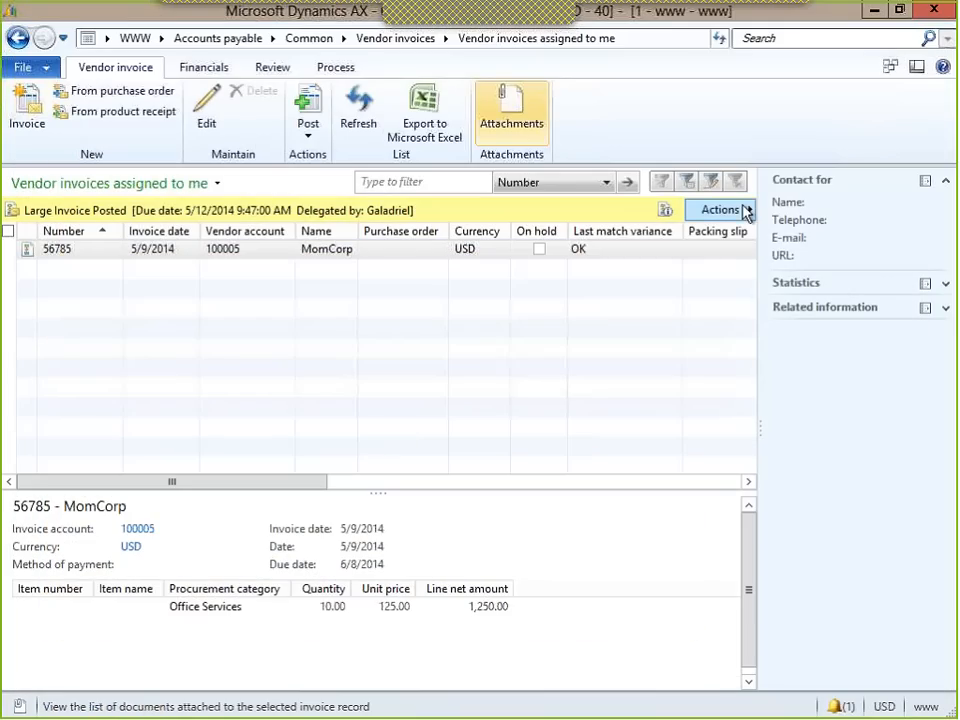
- Complete the delegated MomCorp invoice review task with the comment "Done. Sorry for that."
click(749, 209)
click(826, 213)
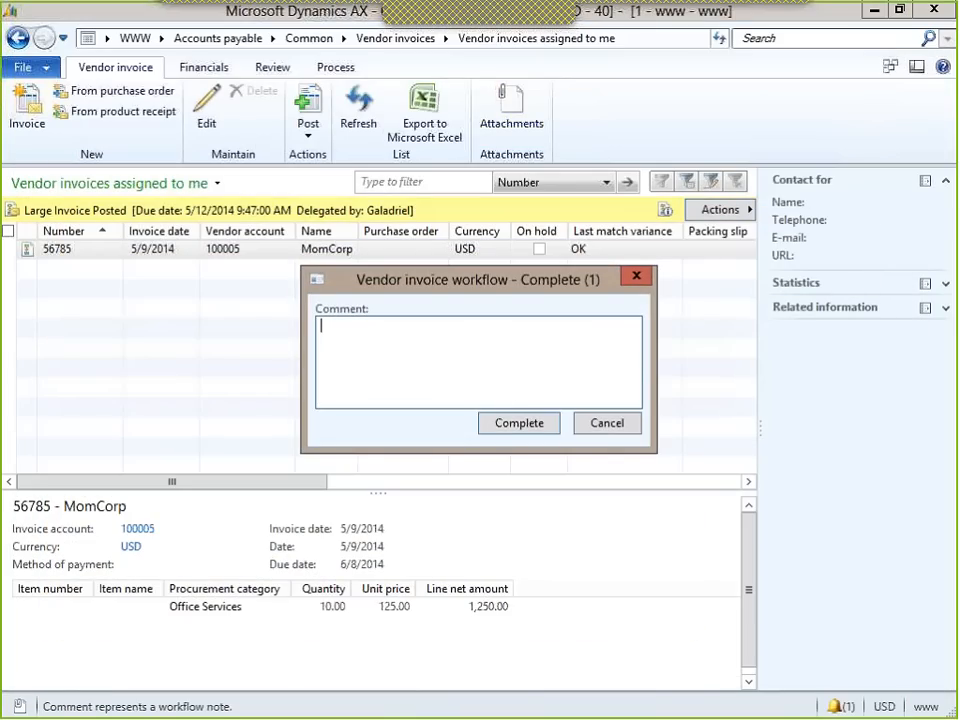
text(Done.  Sr)
key(BackSpace)
text(=or)
key(BackSpace)
key(BackSpace)
key(BackSpace)
text(orry for that.)
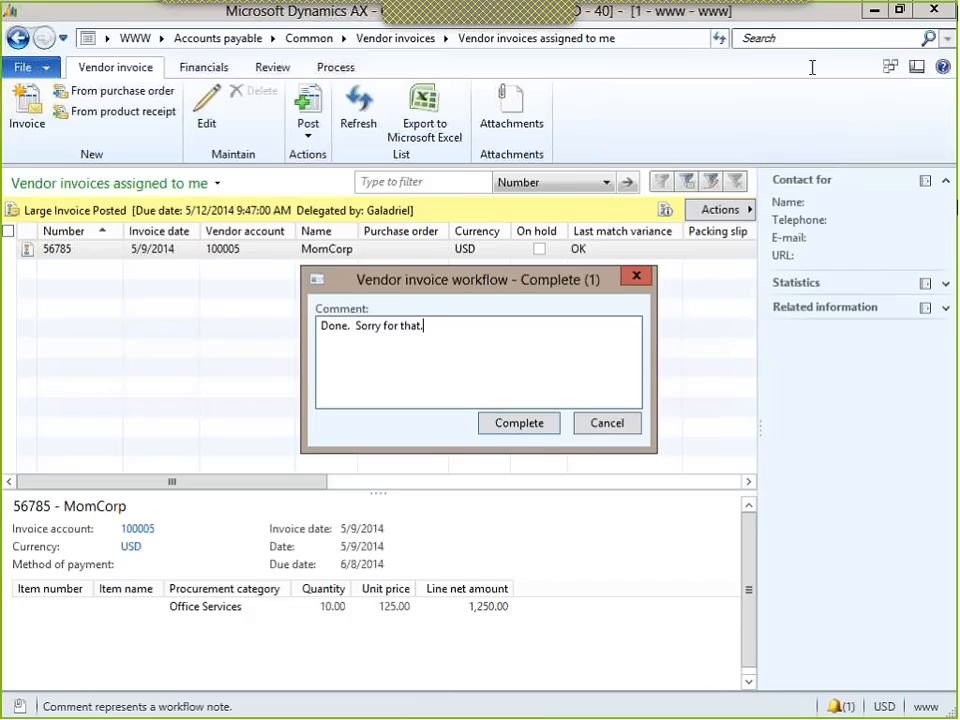
click(536, 423)
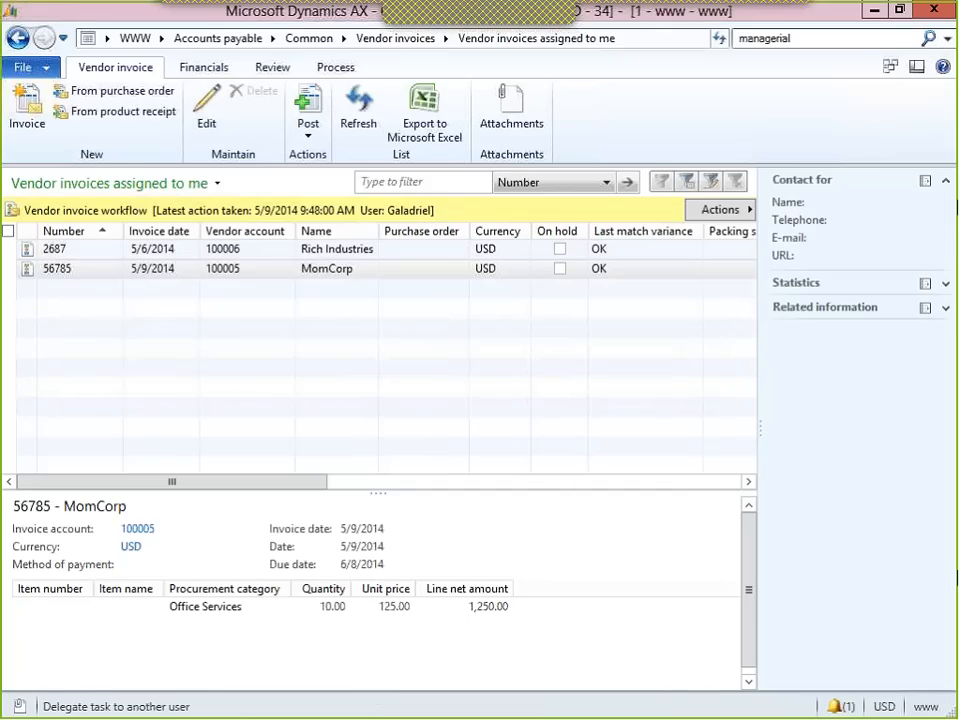
- In the delegating reviewer's session, refresh the vendor invoices assigned to me and check the notification list
click(336, 454)
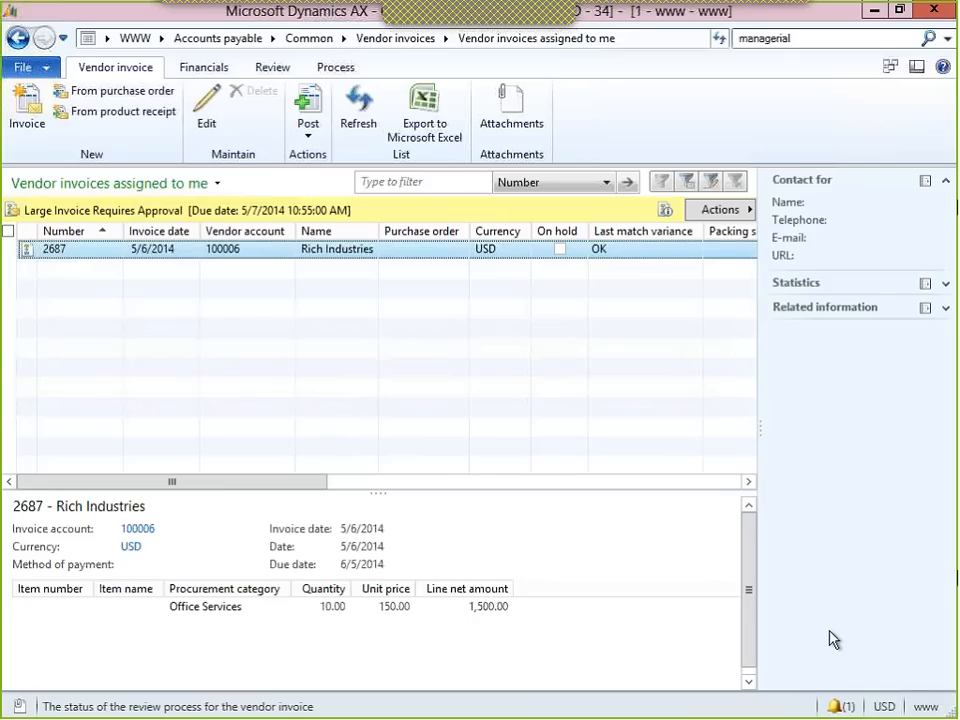
click(846, 709)
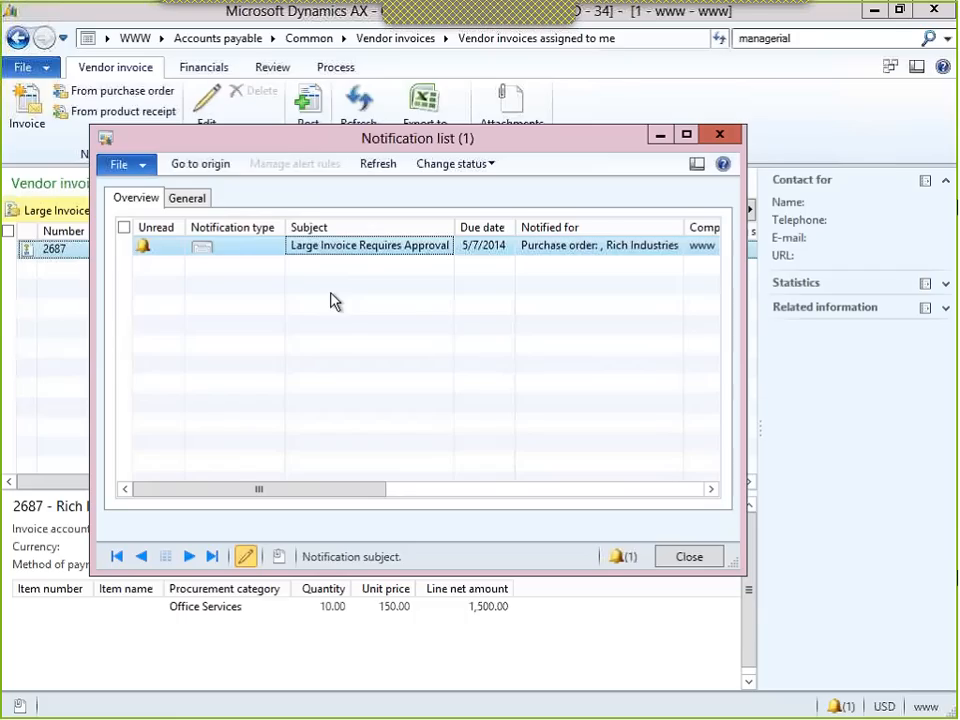
click(722, 134)
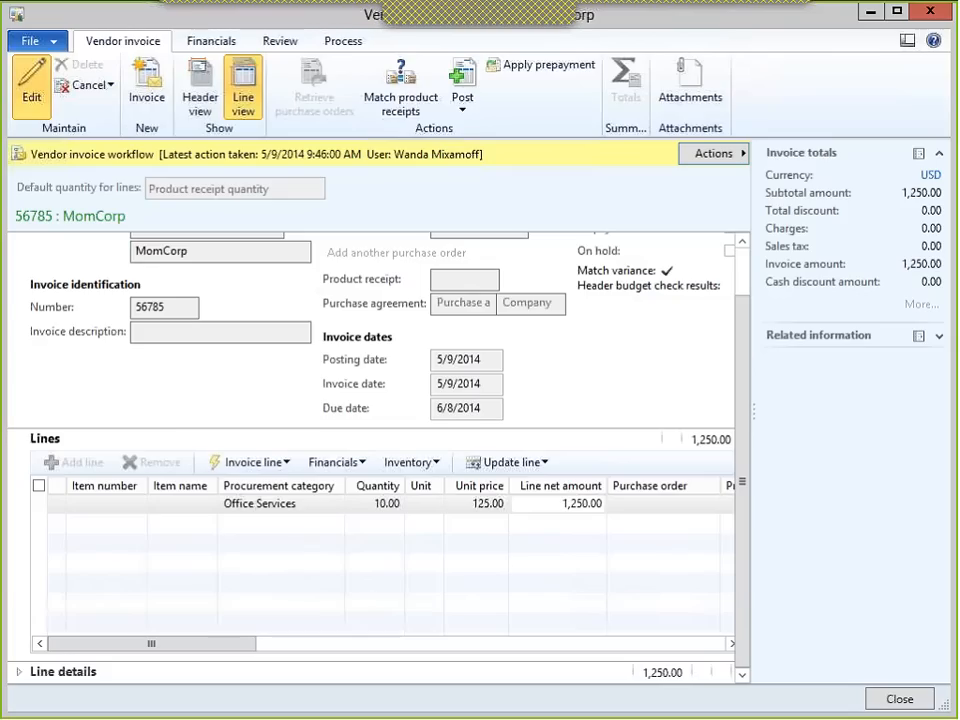
- In the submitter's session, approve MomCorp invoice 56785 in the vendor invoice workflow without a comment
scroll(647, 375, up, 1)
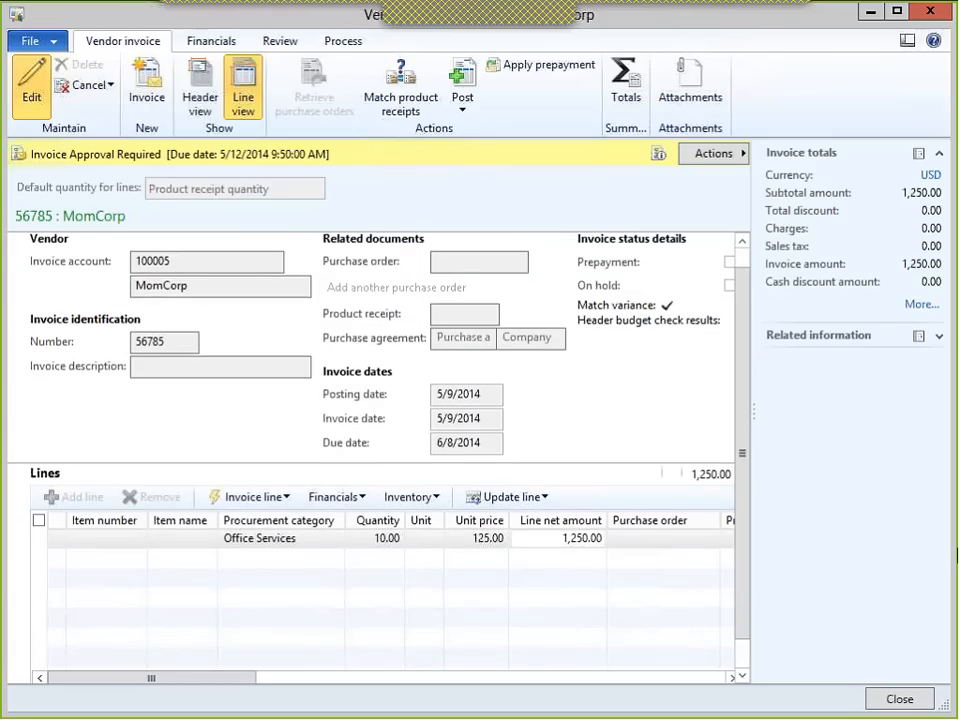
click(722, 154)
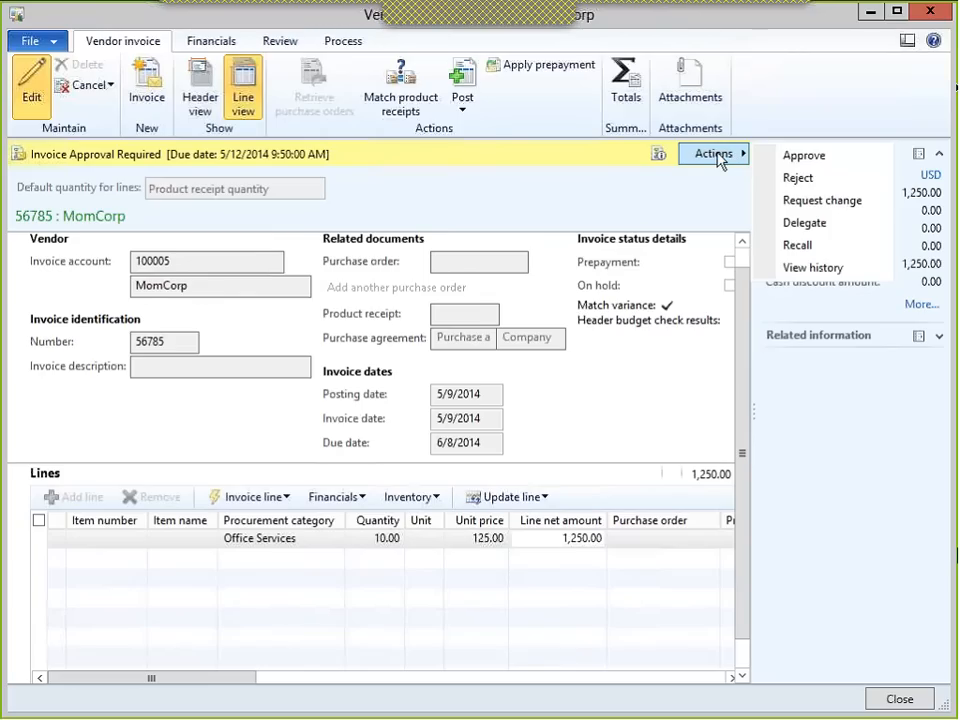
click(812, 162)
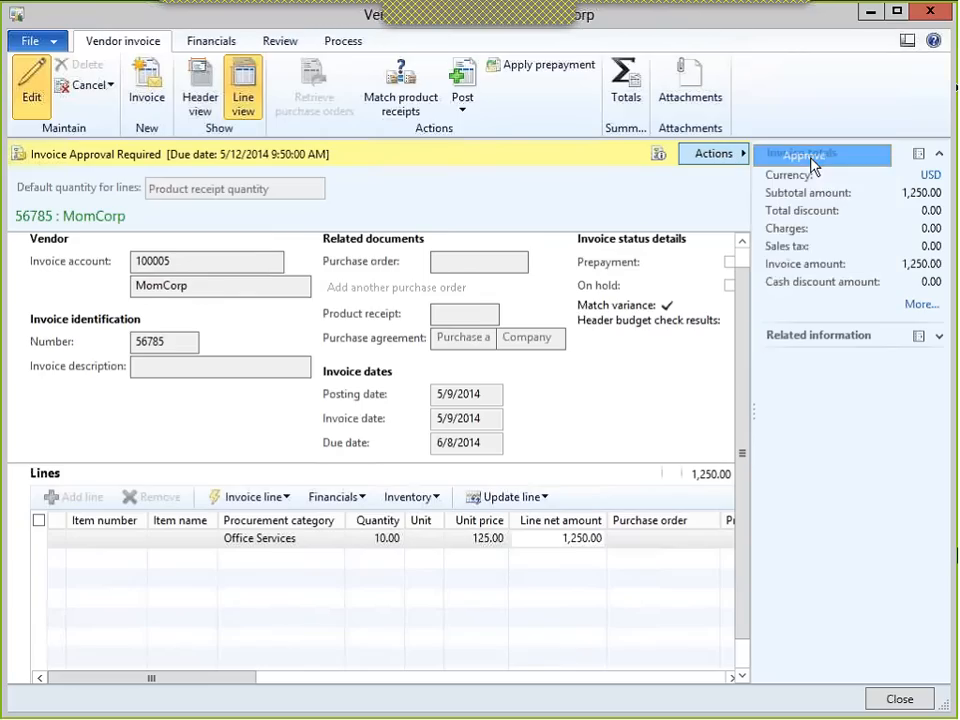
click(522, 423)
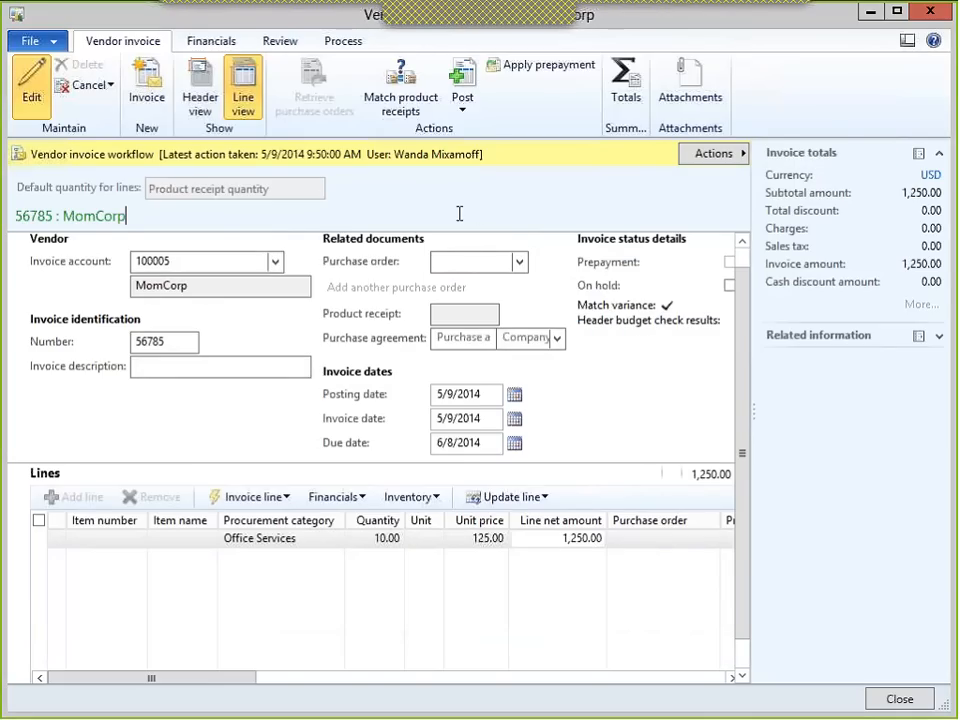
- Examine the MomCorp invoice's workflow history, including the tracking details of the > $1000 review's delegation and completion and of the approval
click(712, 154)
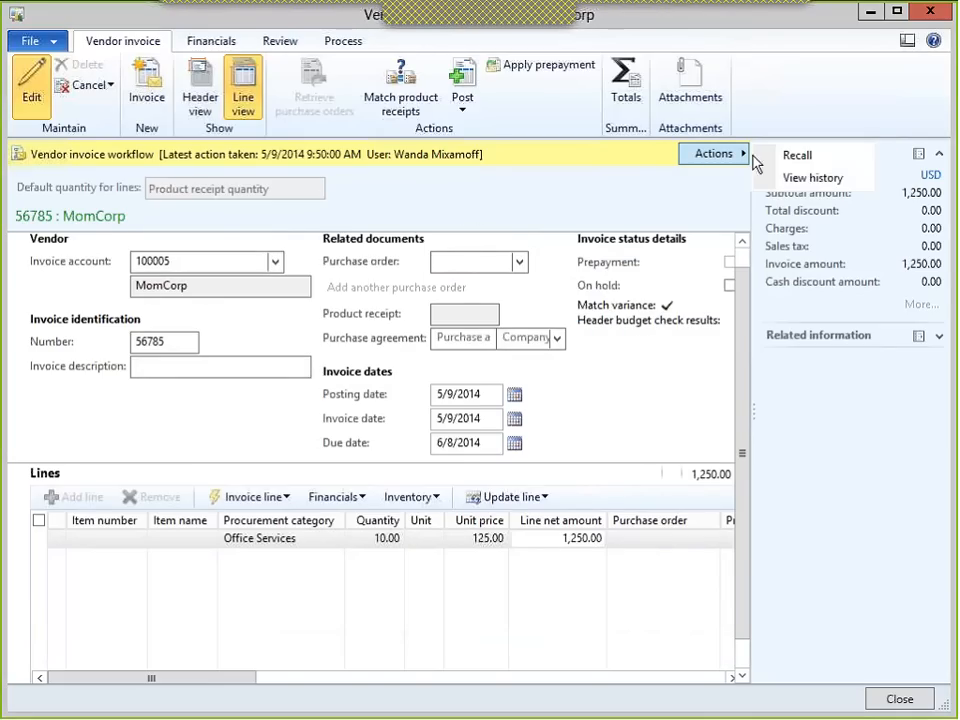
click(778, 177)
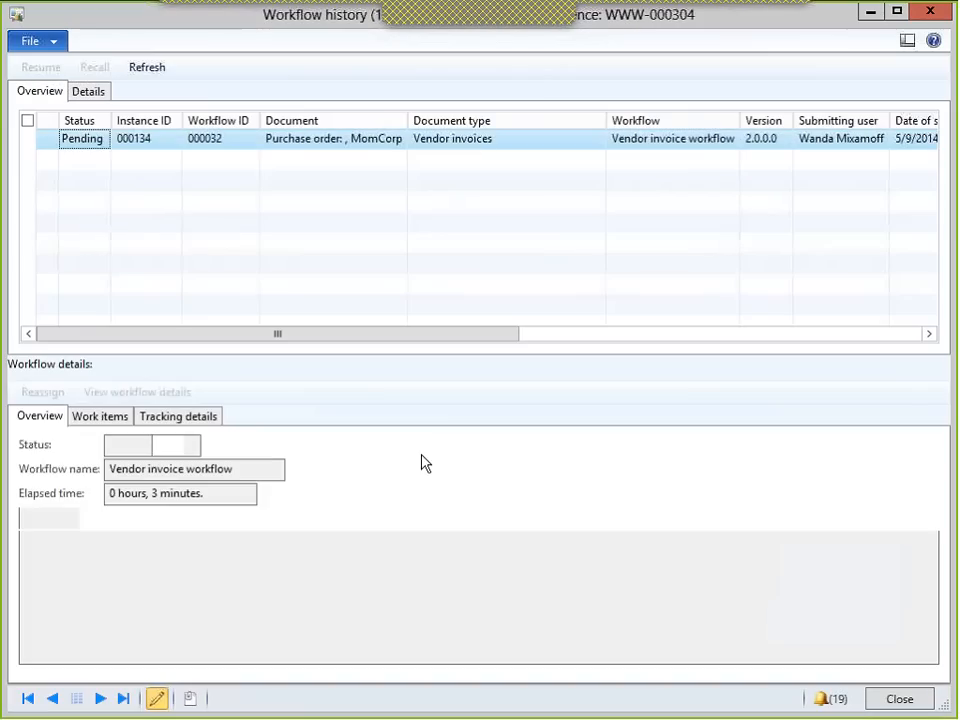
click(178, 415)
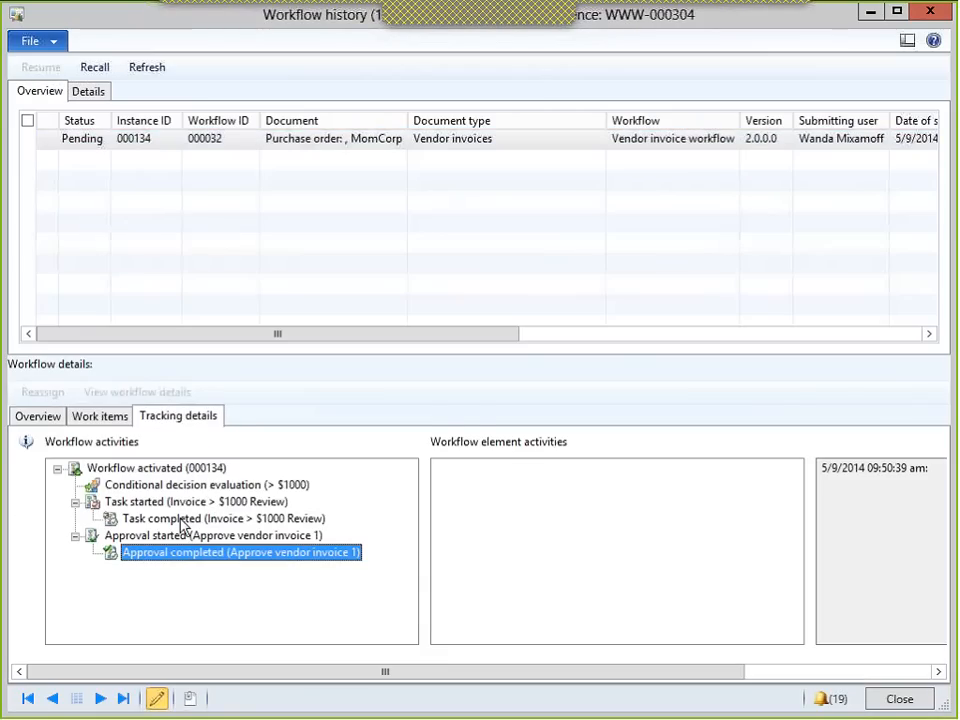
click(165, 520)
click(170, 502)
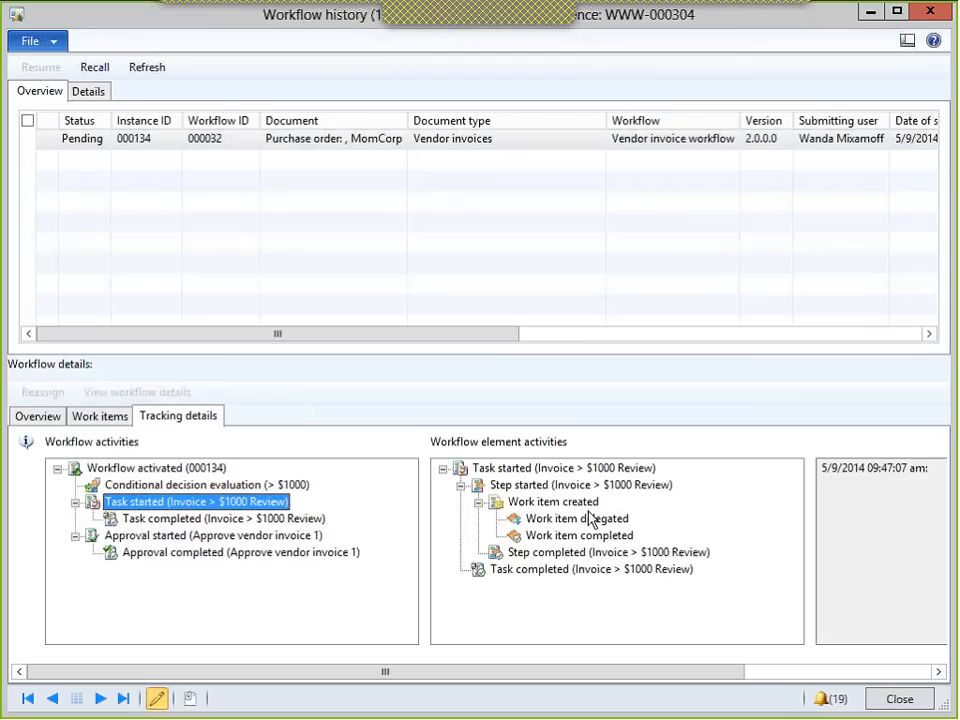
click(549, 520)
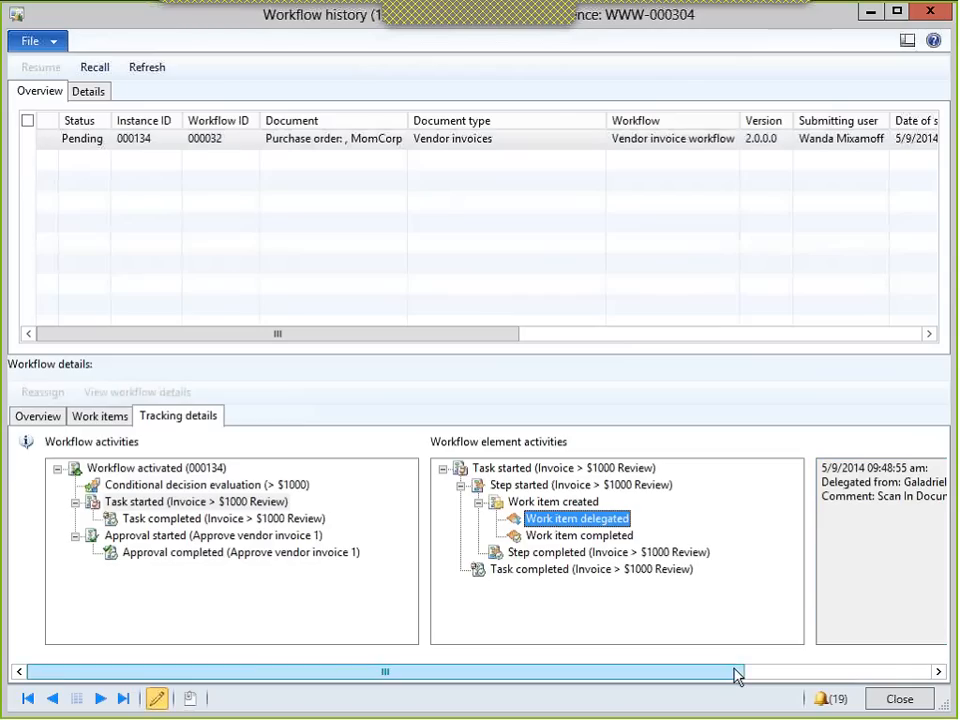
mouse_move(733, 677)
mouse_down()
mouse_move(847, 677)
mouse_move(716, 680)
mouse_up()
click(579, 535)
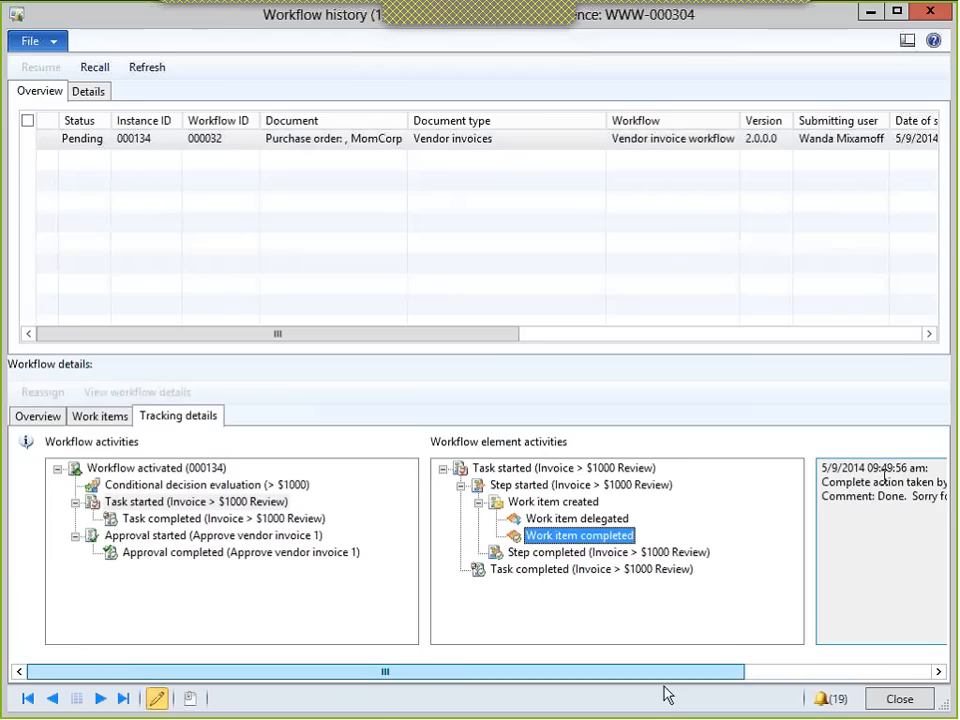
click(655, 554)
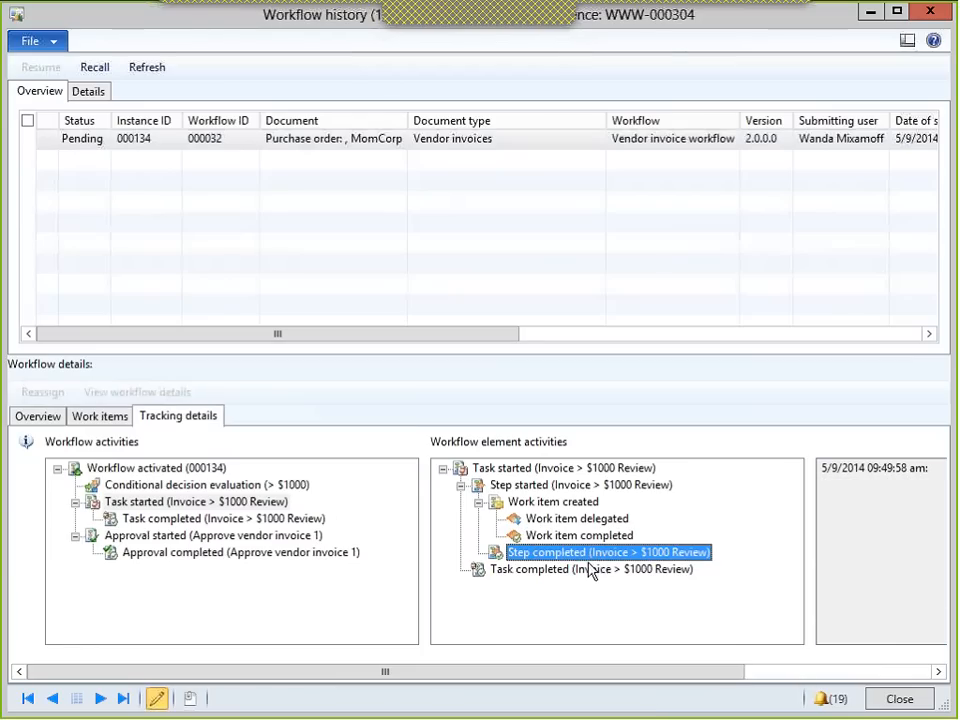
click(194, 560)
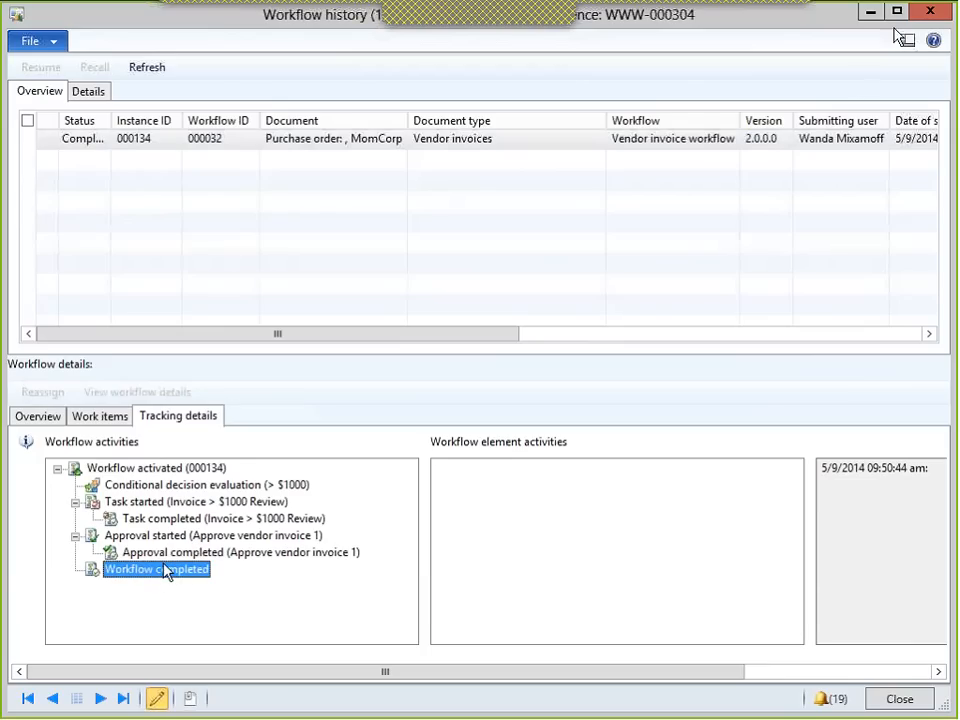
click(928, 12)
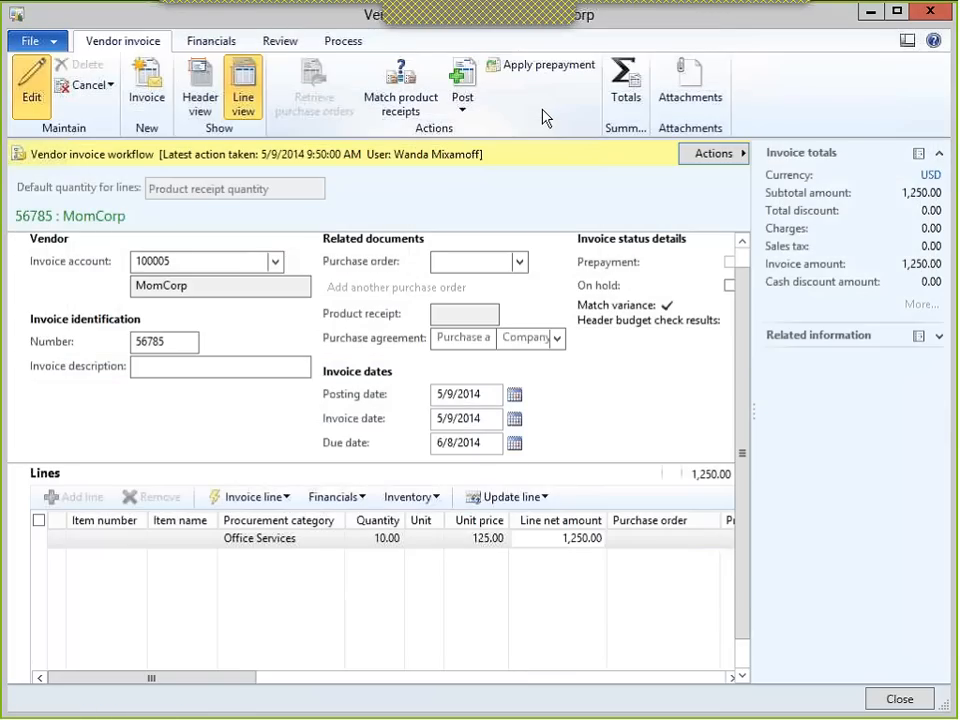
- Close the MomCorp invoice and open Vendor invoice workflow 000032 from the Accounts payable workflows for editing
click(915, 18)
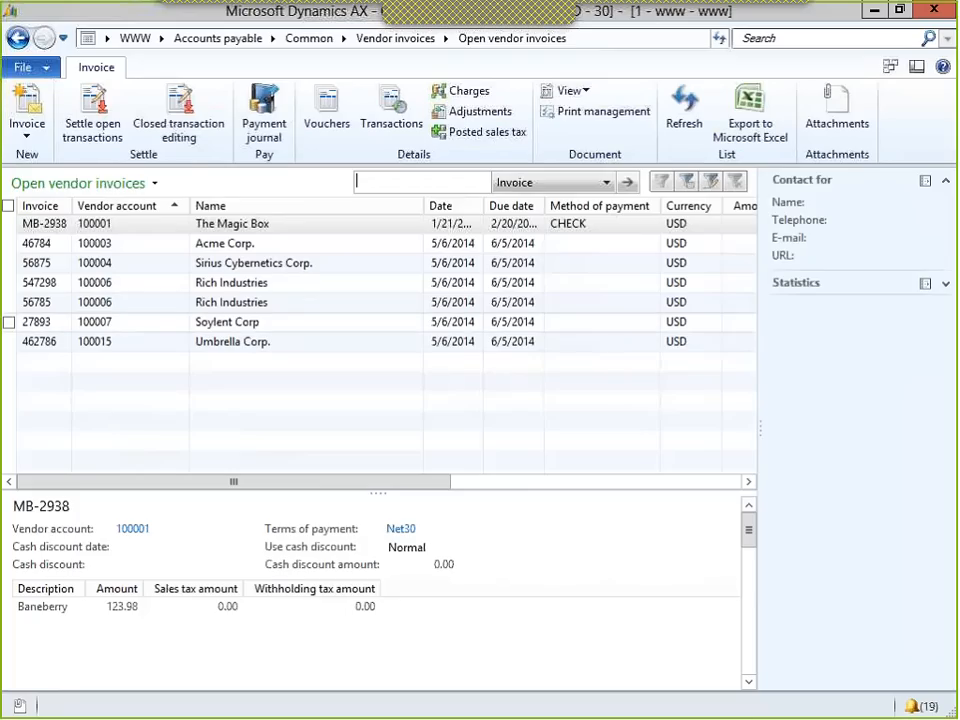
click(215, 38)
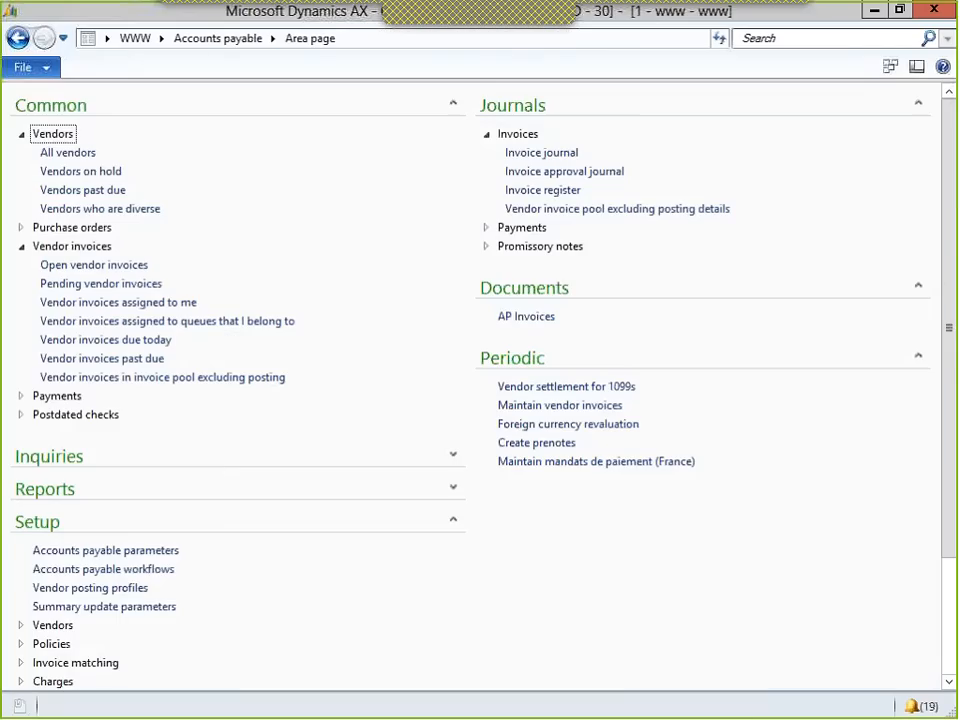
click(113, 578)
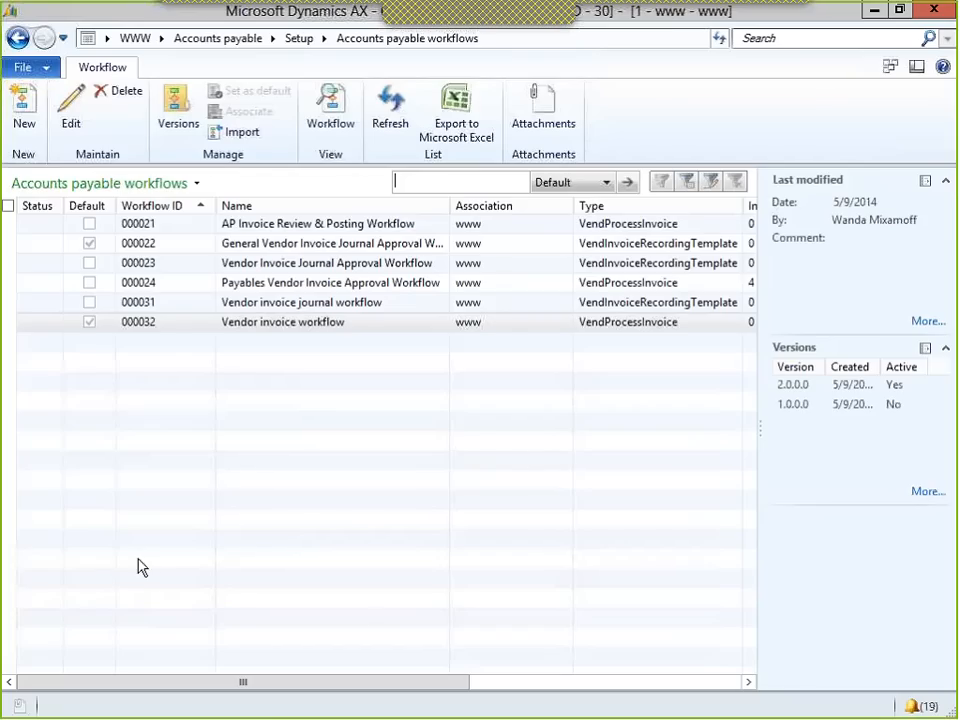
click(281, 320)
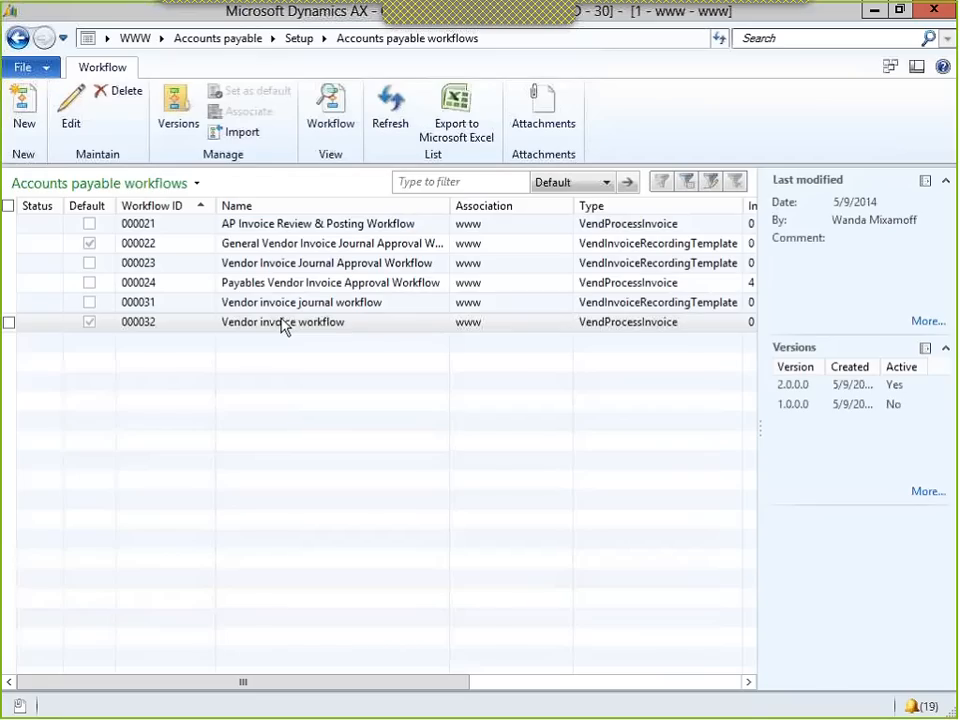
click(283, 322)
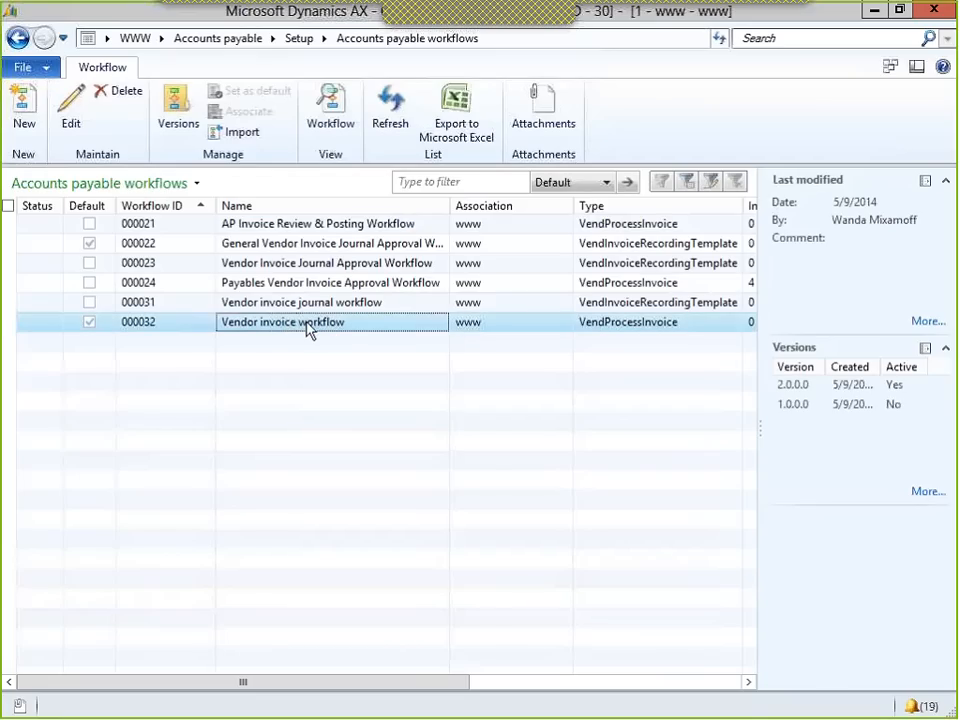
double_click(308, 330)
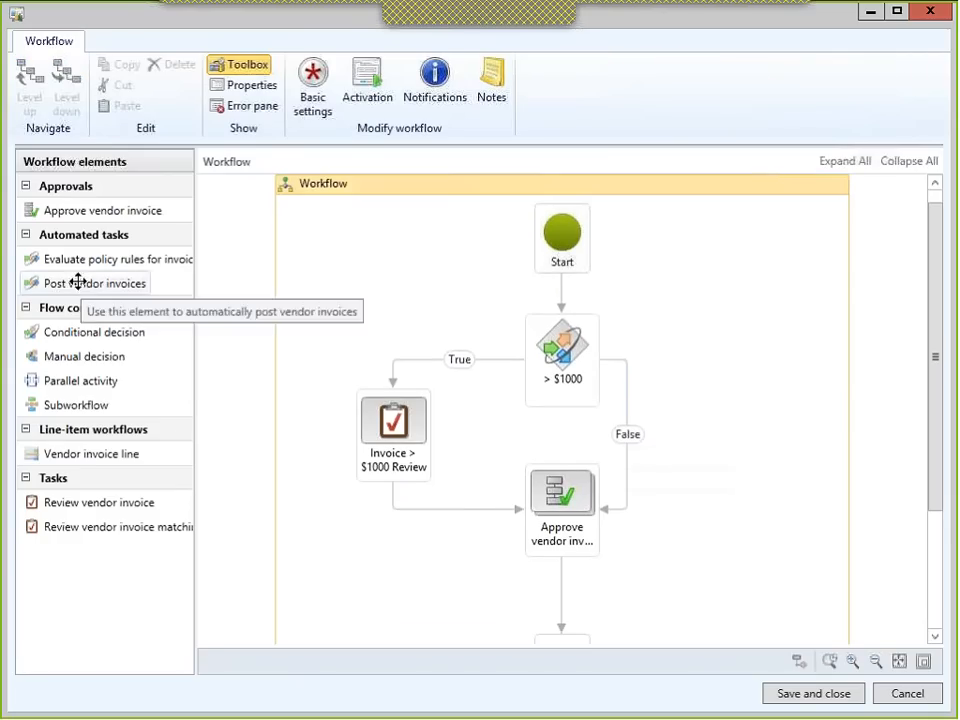
- Move the End element further down the workflow and add a Post vendor invoices automated task near it
drag(936, 418, 936, 540)
drag(557, 523, 561, 592)
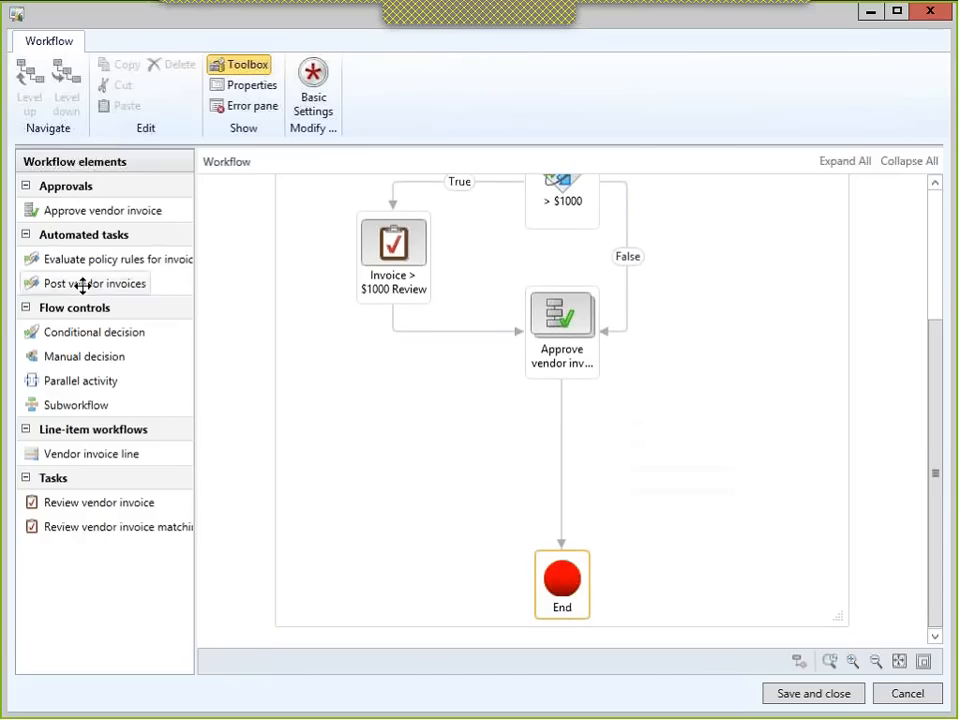
drag(81, 283, 439, 489)
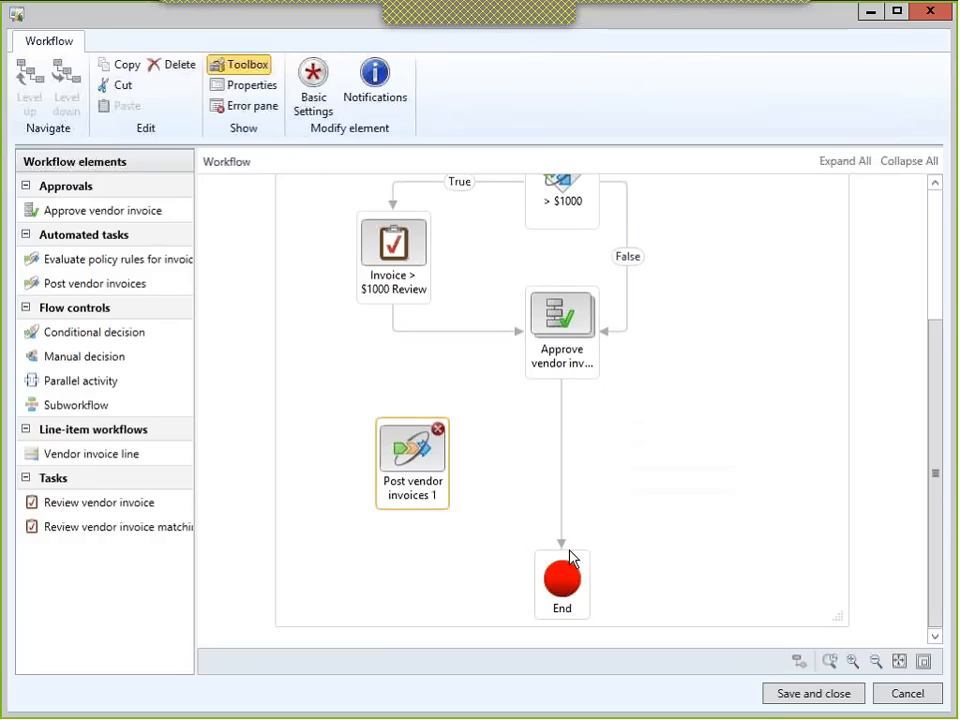
- Connect the Post vendor invoices task in line between the vendor invoice approval and End, and check its basic settings
click(563, 548)
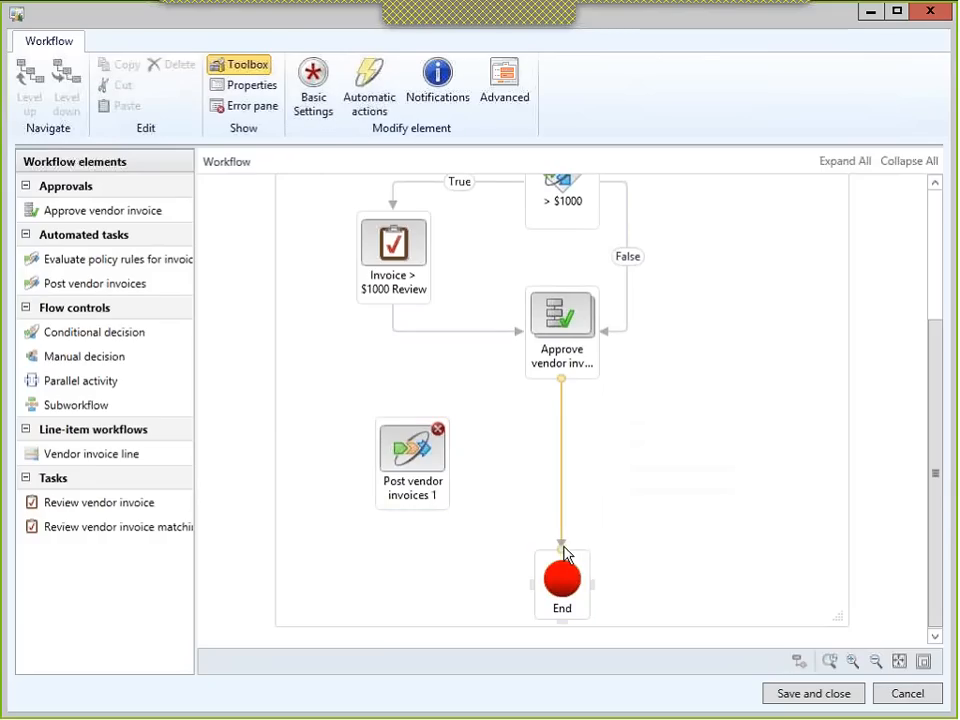
drag(564, 552, 414, 420)
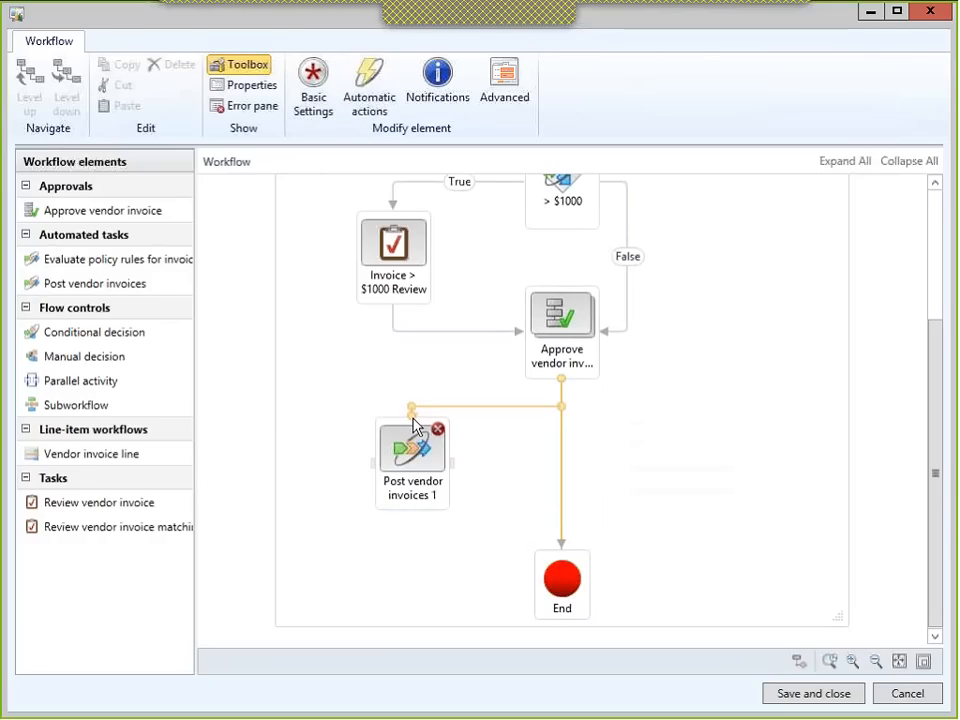
drag(413, 418, 413, 420)
mouse_move(413, 450)
mouse_down()
mouse_move(472, 464)
mouse_move(563, 460)
mouse_up()
drag(562, 520, 566, 551)
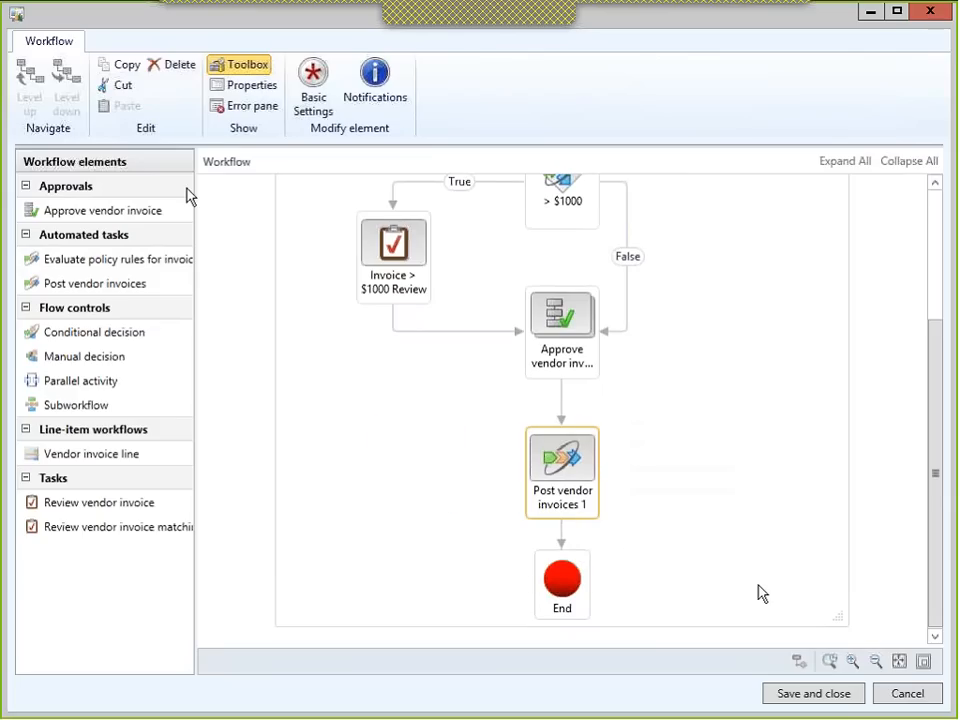
click(240, 87)
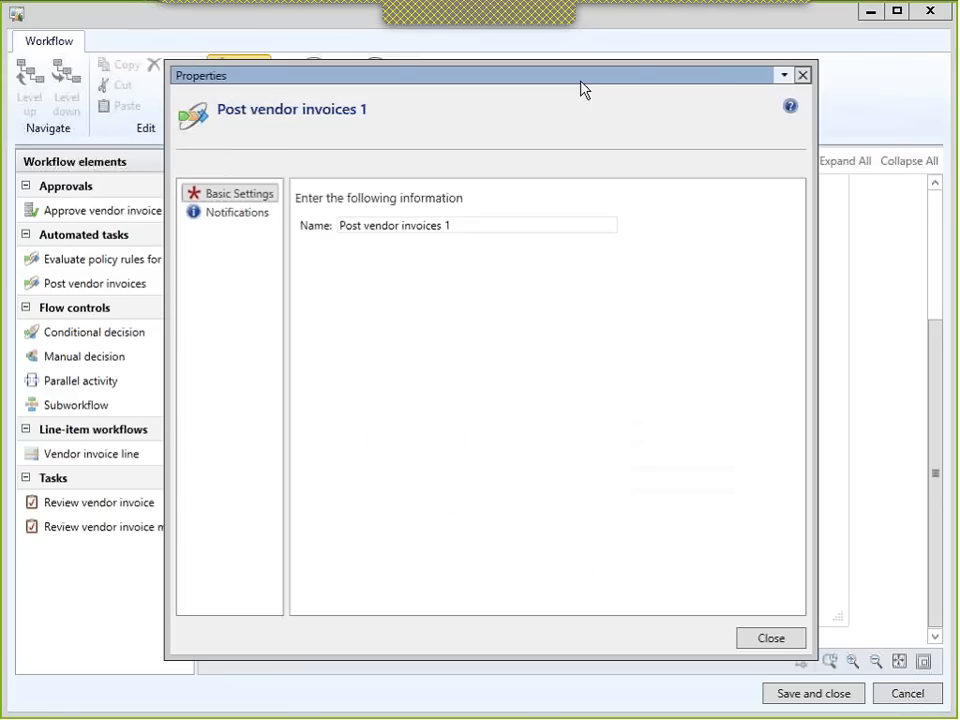
click(802, 75)
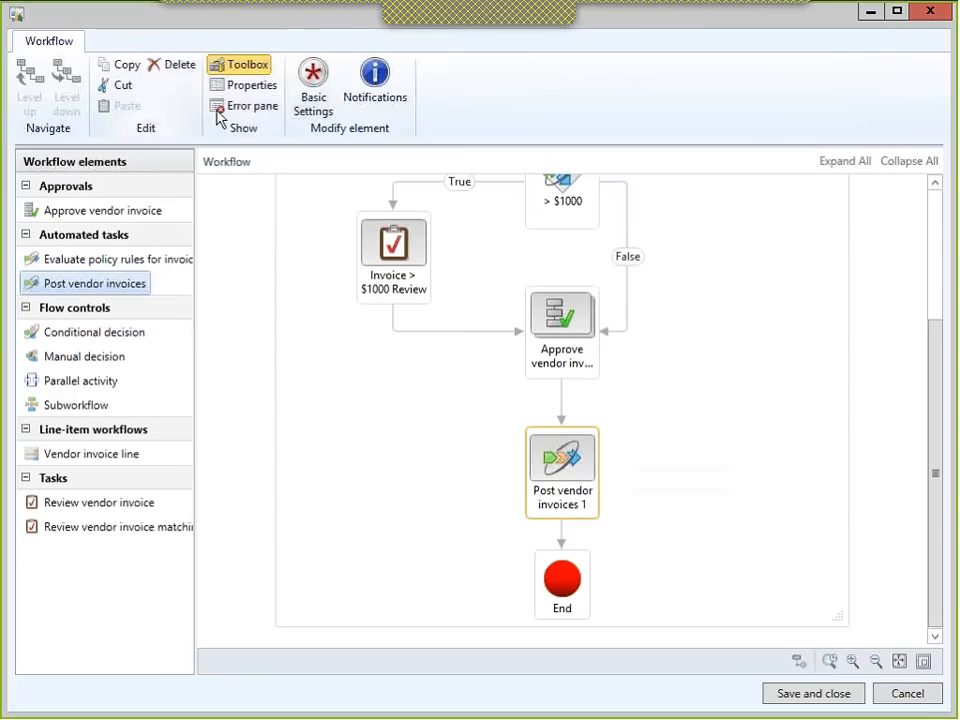
- Check the vendor invoice workflow for errors and warnings, and save it with the new version activated
click(266, 110)
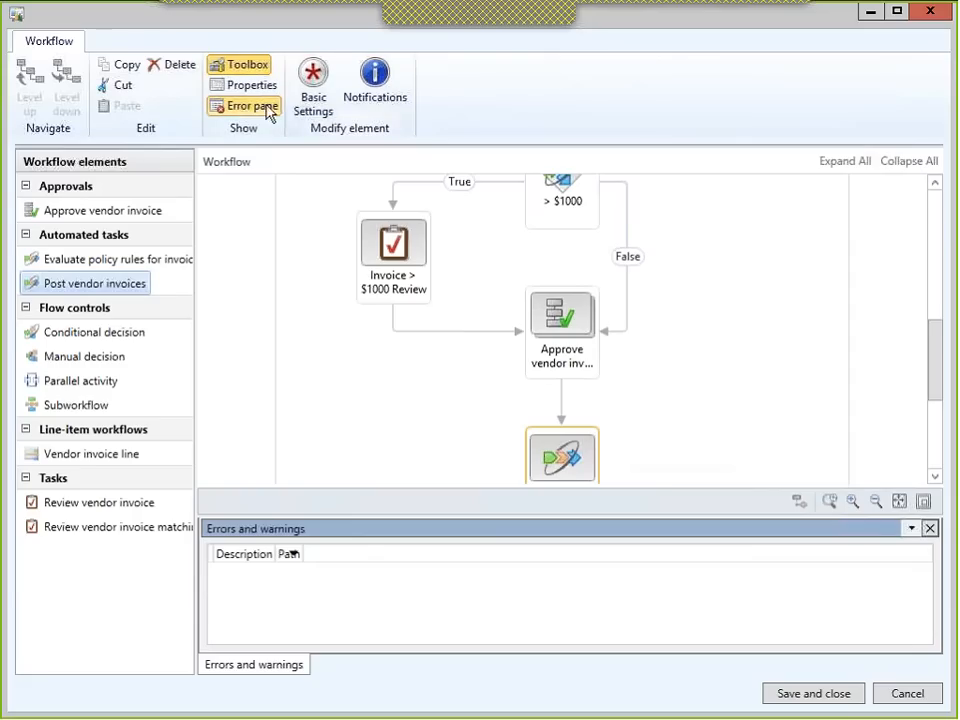
click(929, 528)
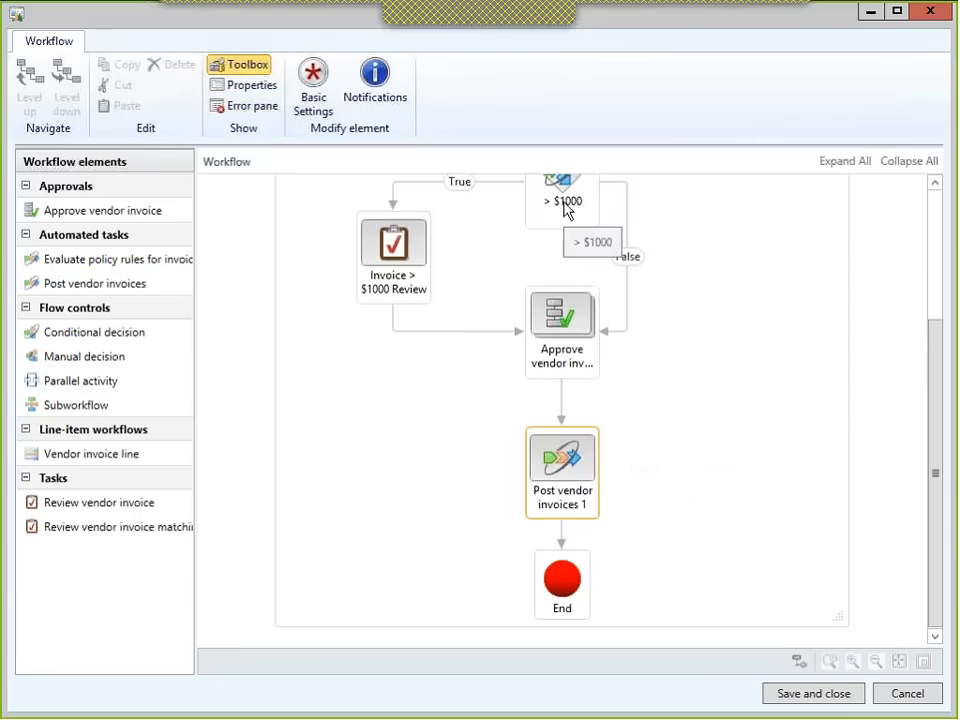
scroll(666, 285, up, 1)
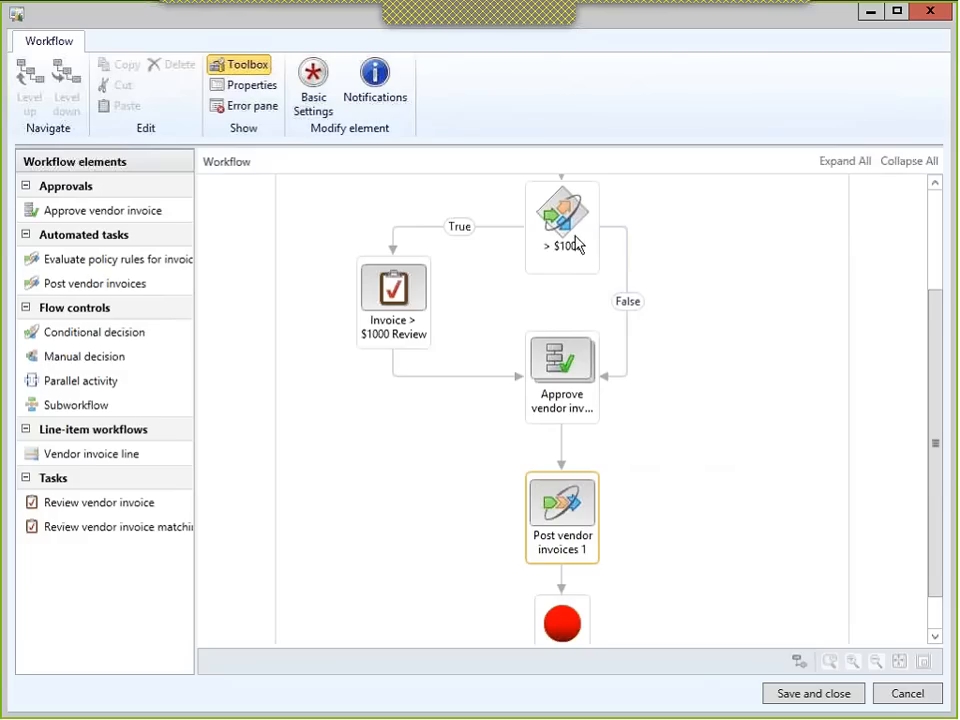
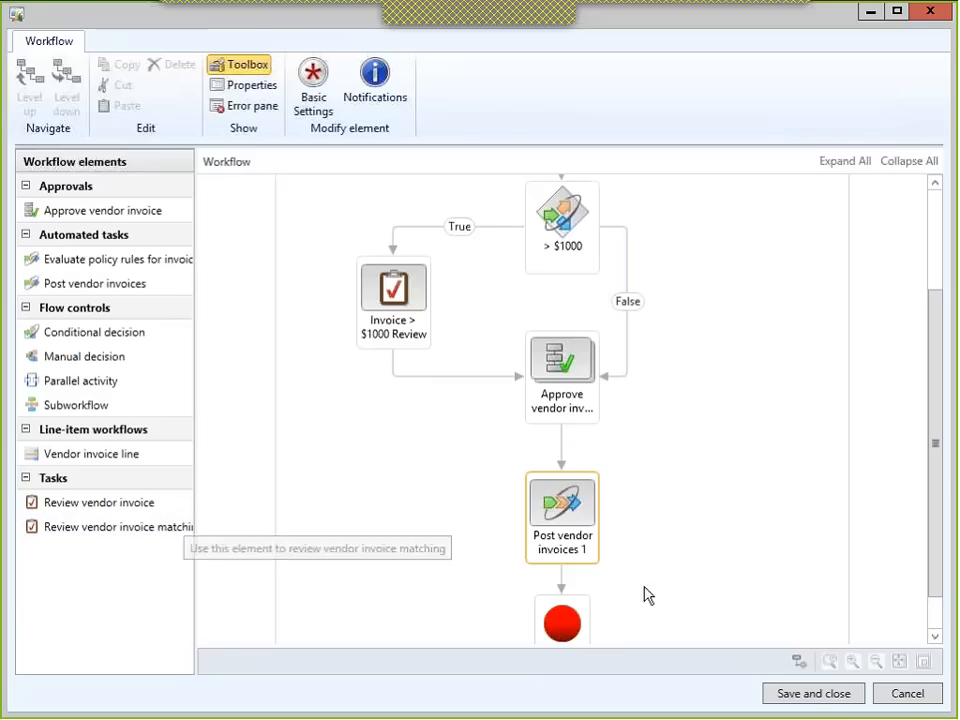
click(812, 703)
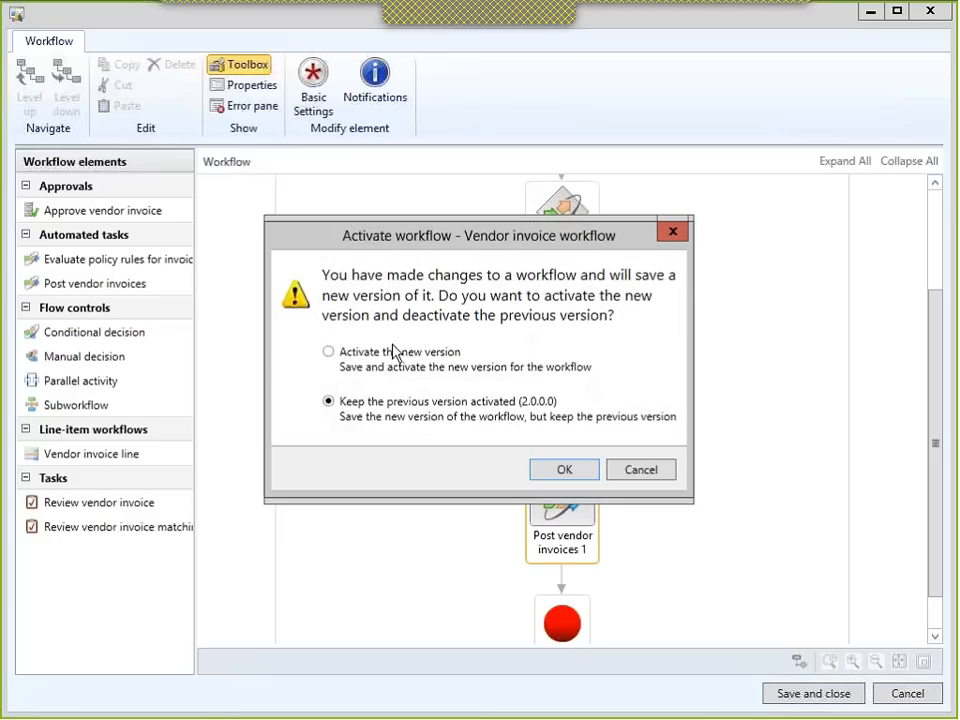
click(395, 352)
click(592, 471)
click(593, 476)
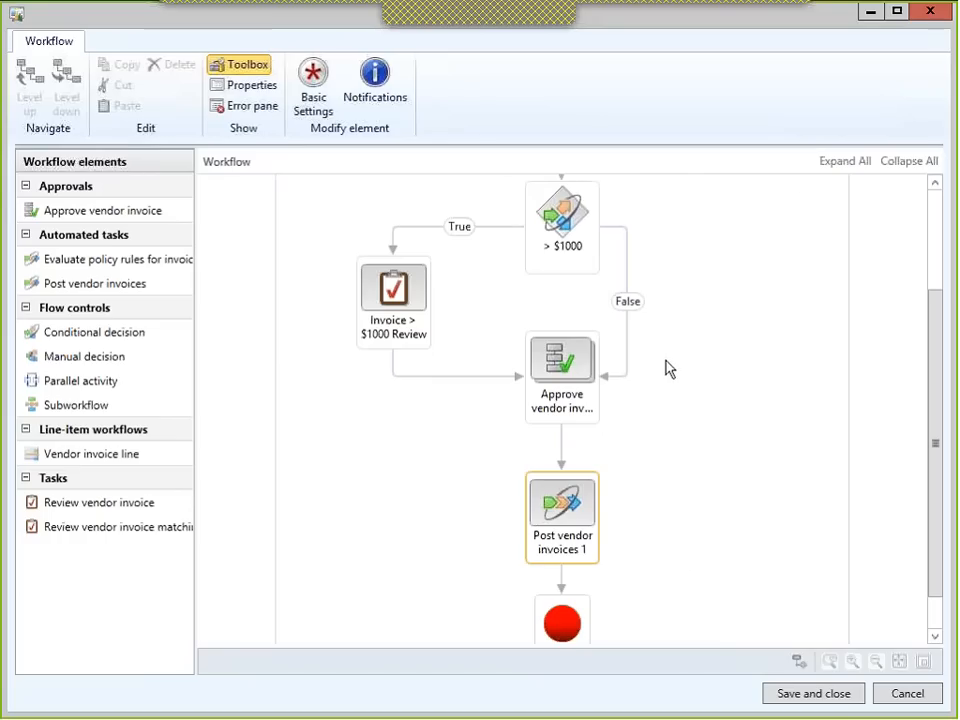
click(930, 11)
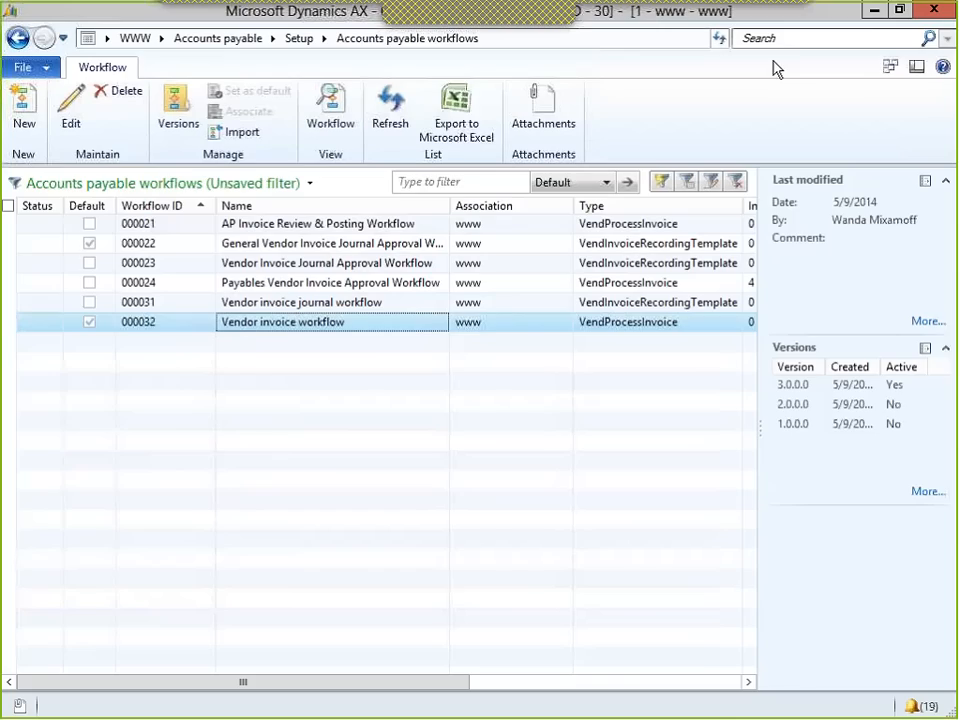
- Open the Organization workflows list under Organization administration
click(161, 39)
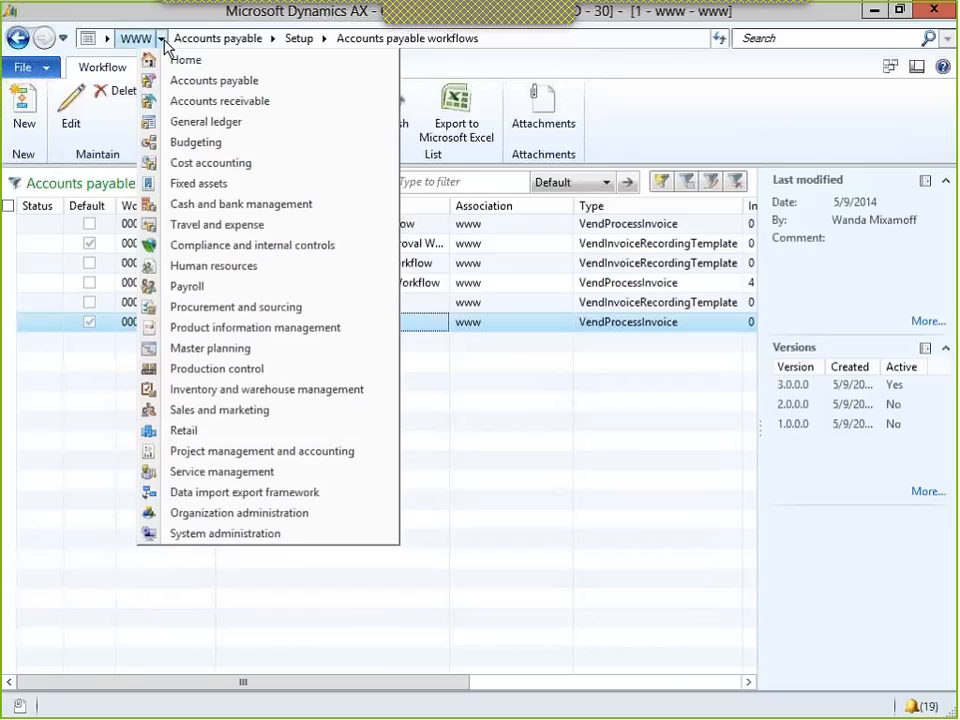
click(288, 512)
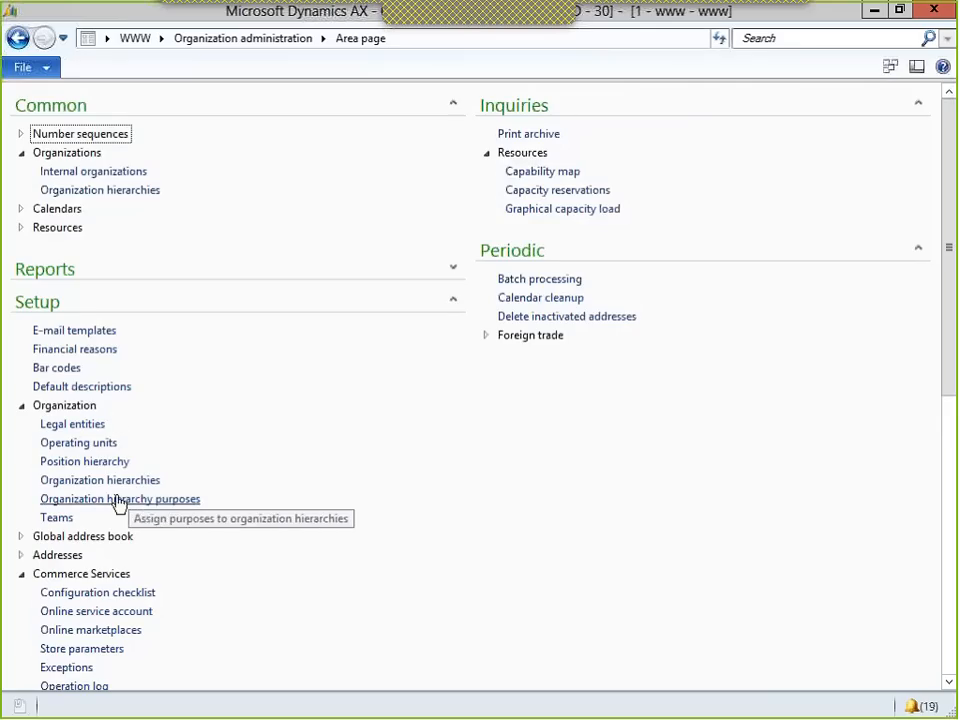
scroll(135, 601, down, 4)
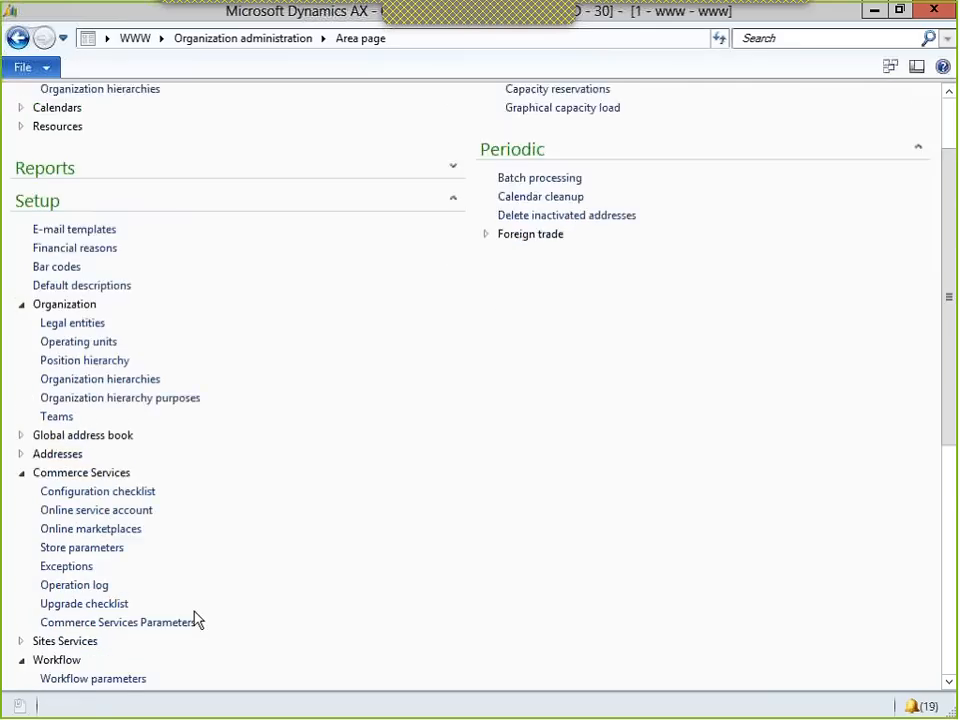
click(128, 603)
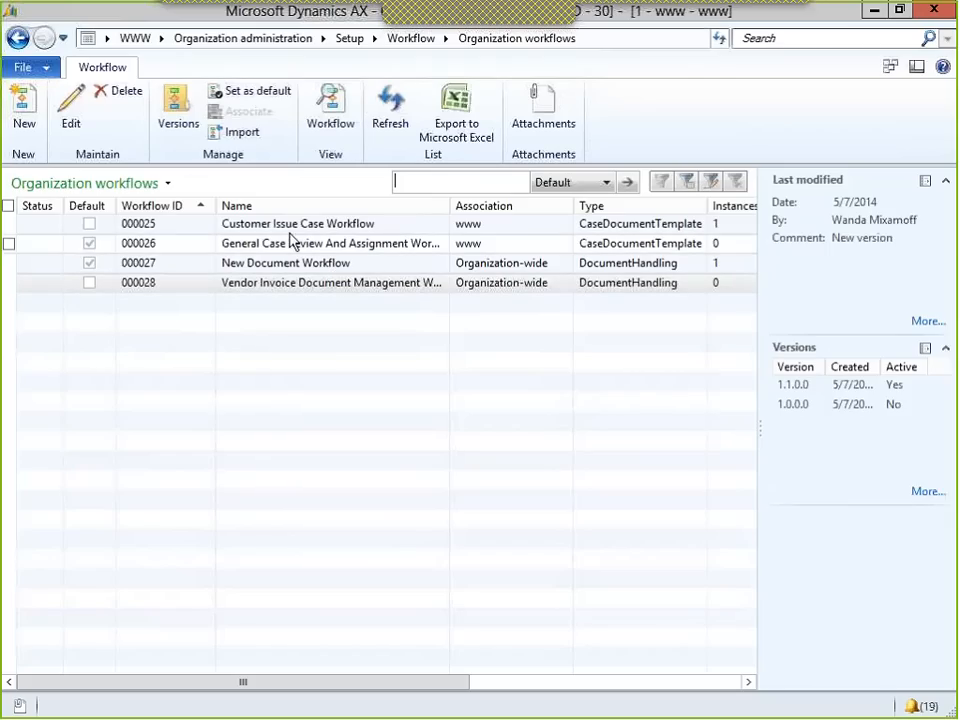
- Examine the diagrams of General Case Review And Assignment workflow 000026 and Vendor Invoice Document Management workflow 000028, closing each without changes
click(289, 242)
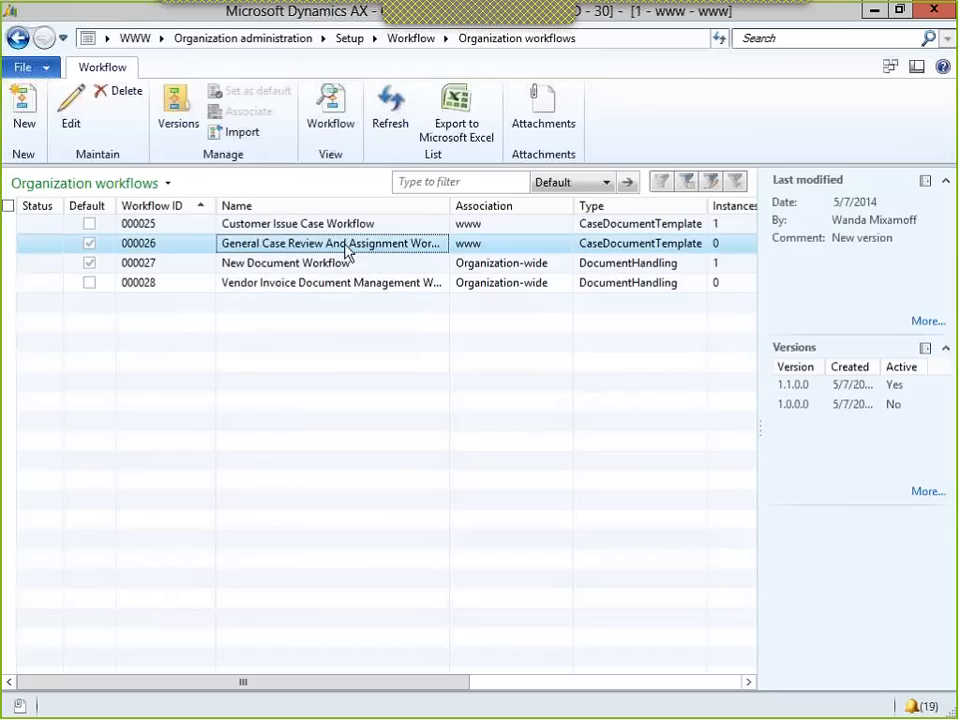
double_click(320, 250)
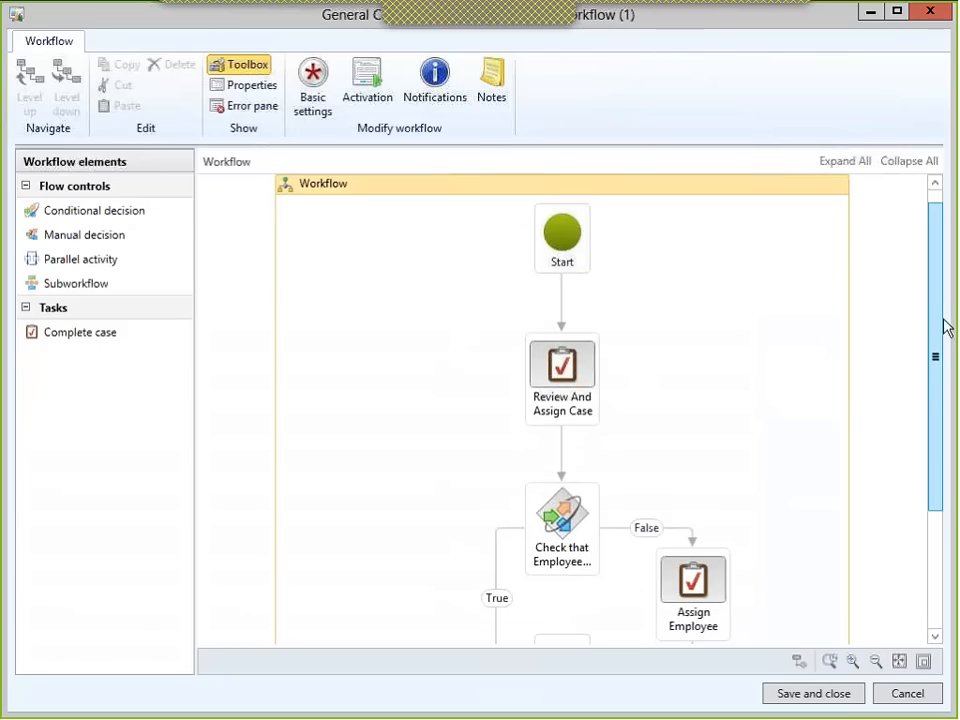
drag(932, 335, 927, 400)
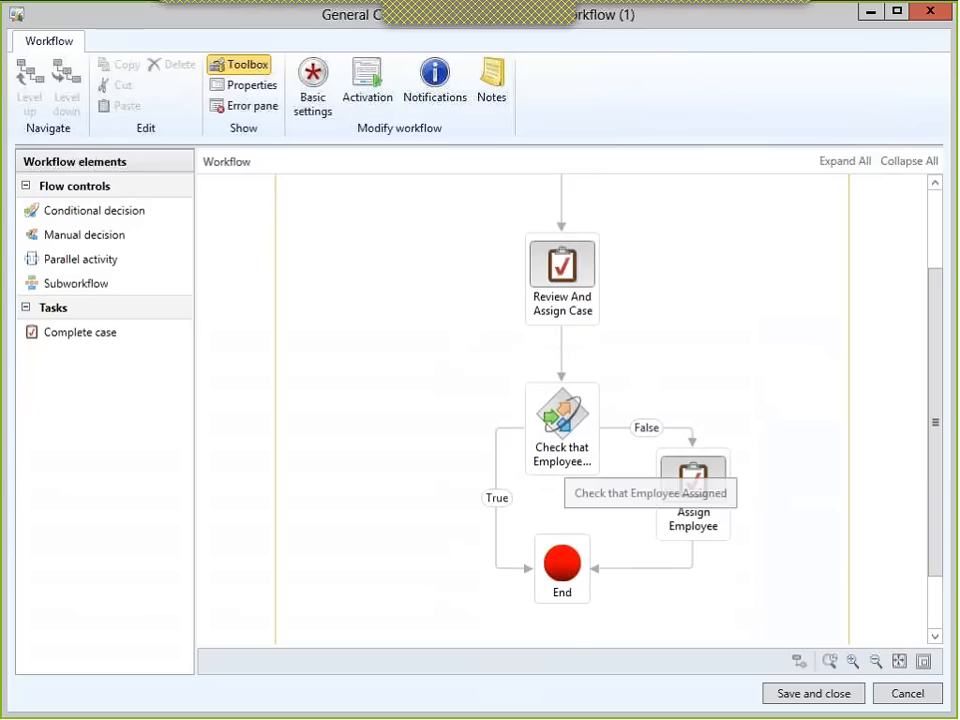
click(930, 13)
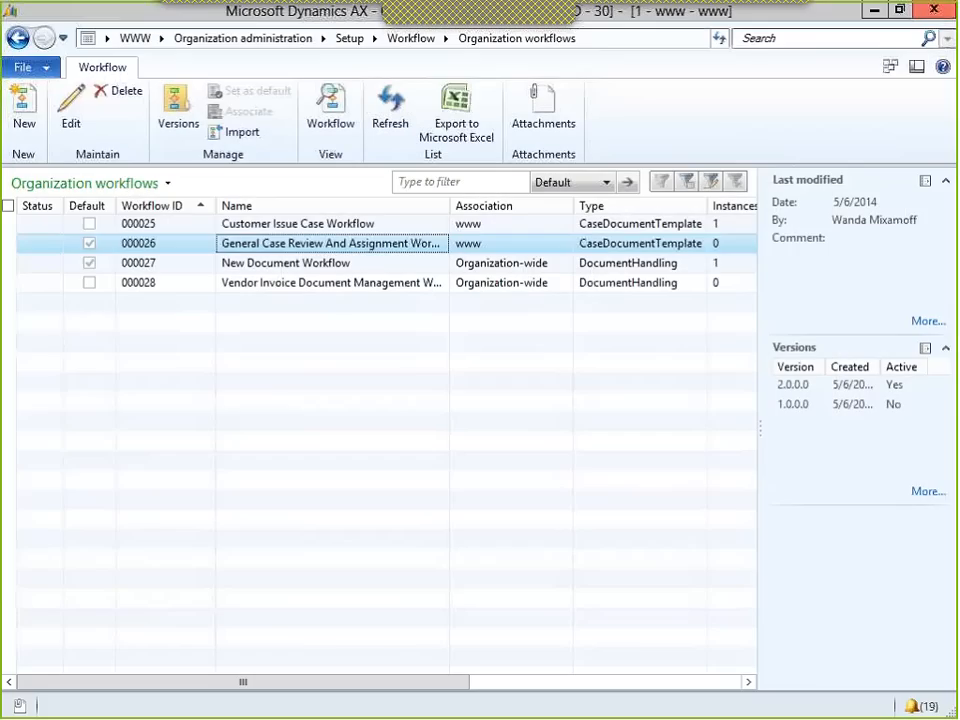
double_click(285, 283)
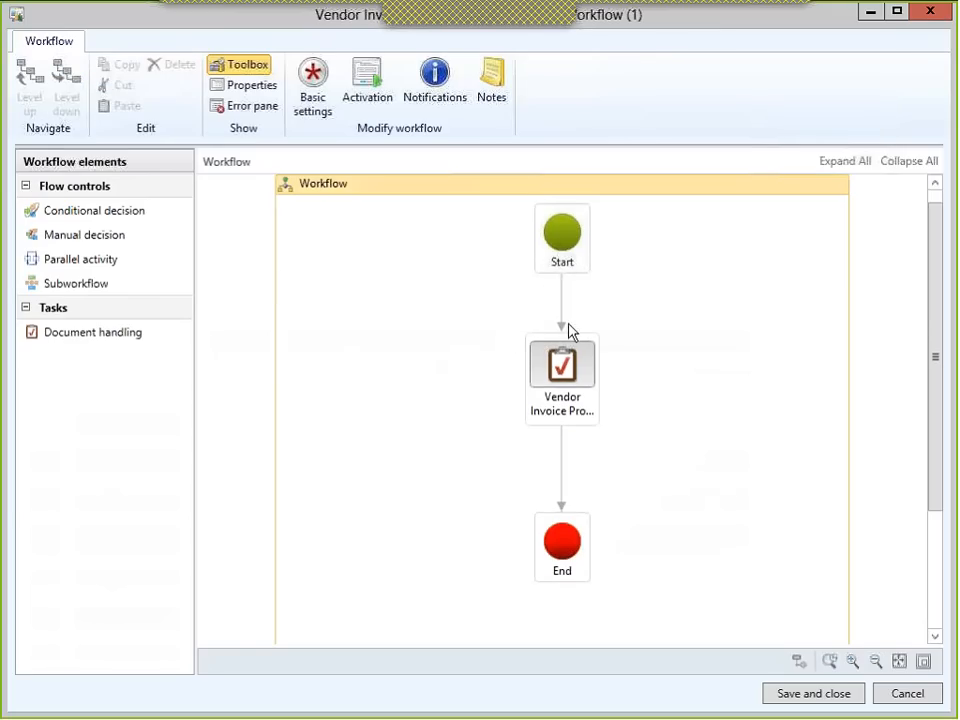
click(938, 14)
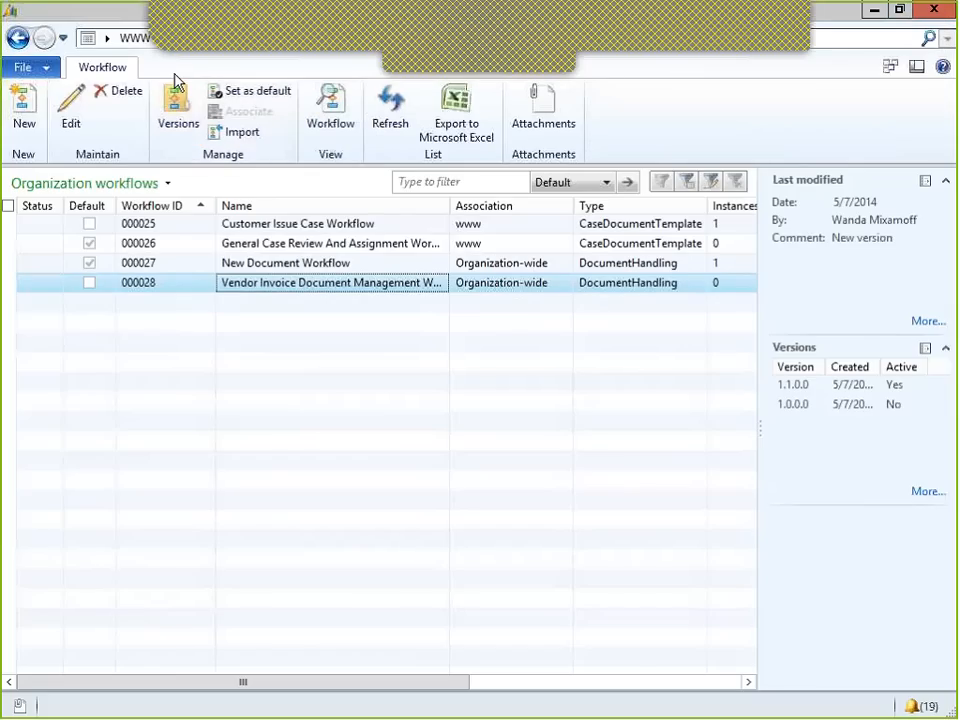
- From the Role center's Documents To Process, open document il_570xN_335866391 and view its scanned invoice image
click(162, 38)
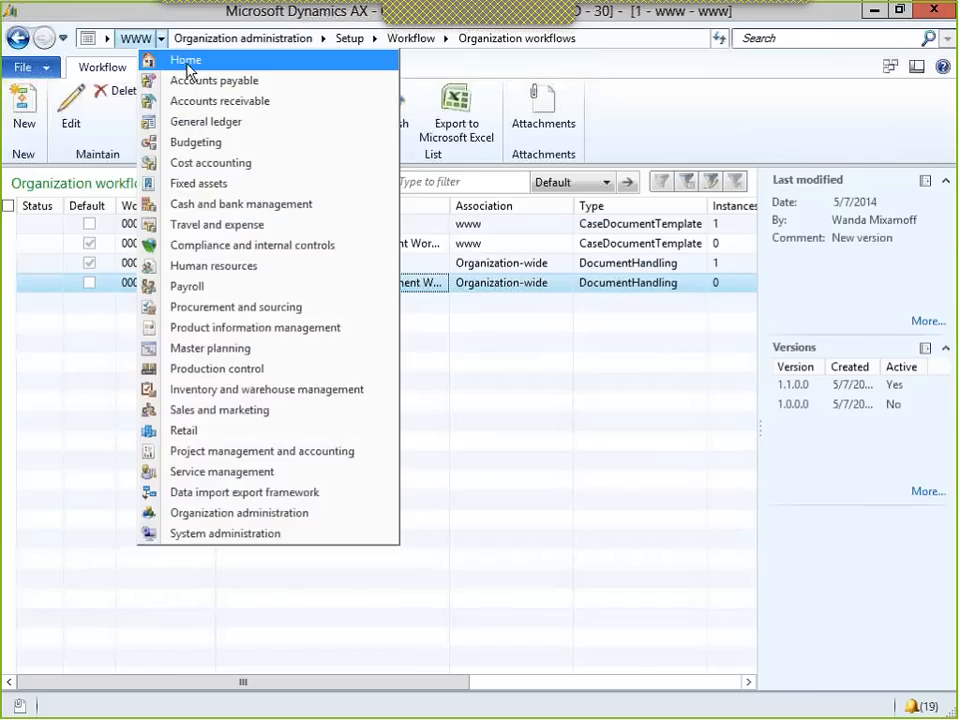
click(187, 60)
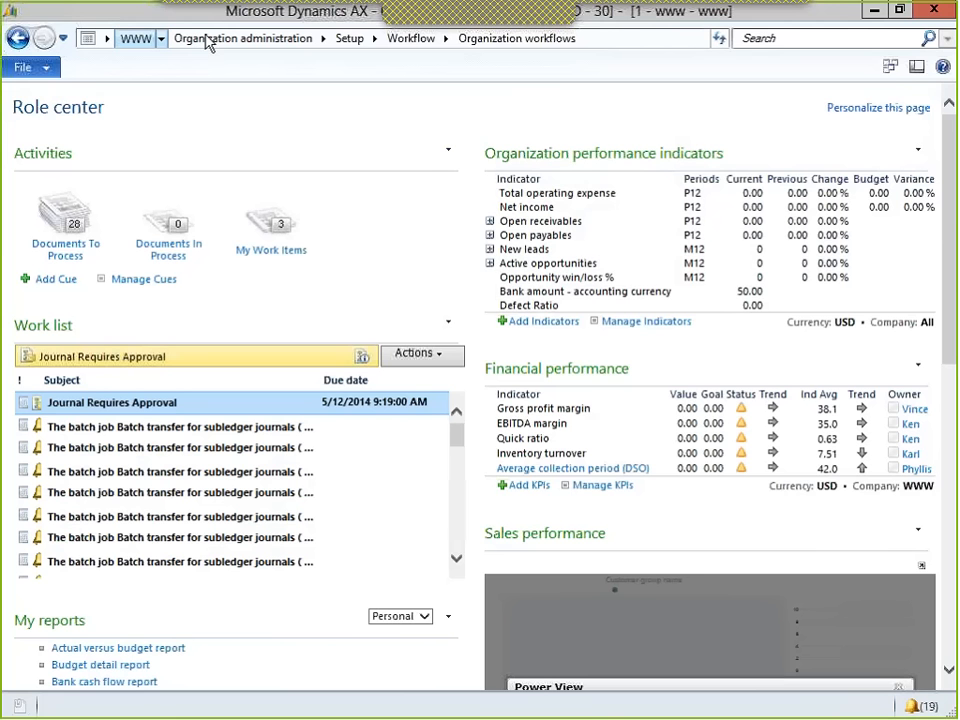
click(77, 228)
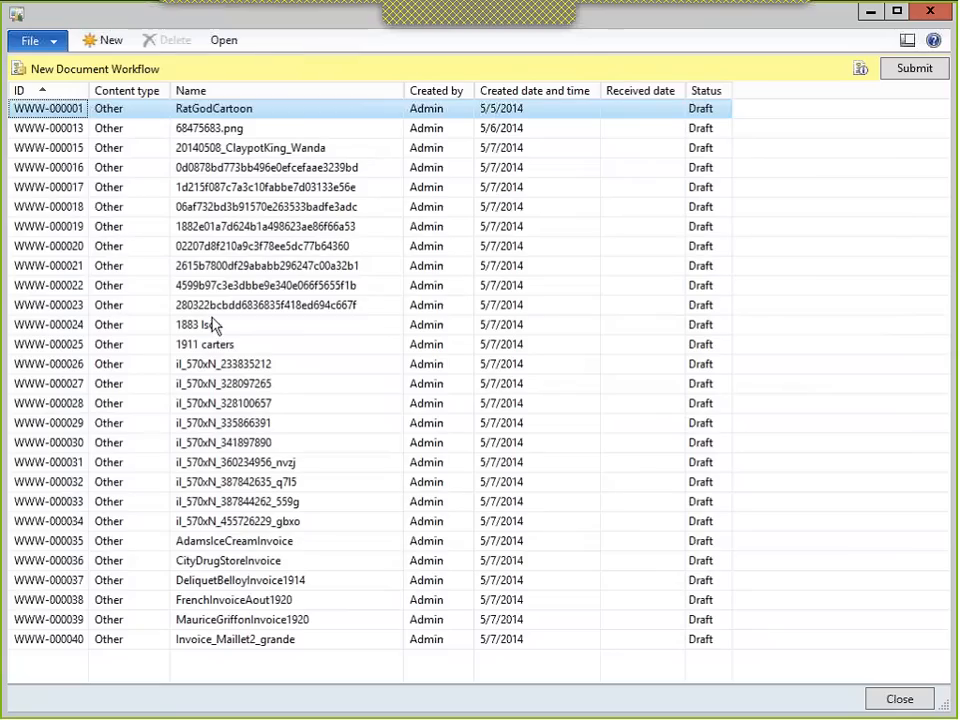
click(190, 425)
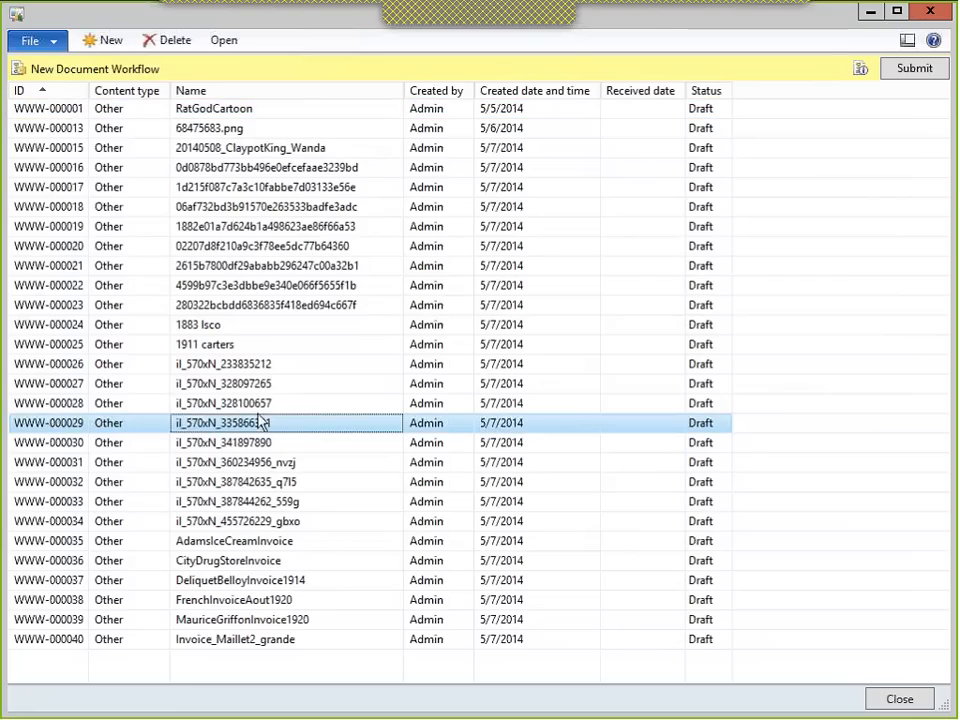
click(225, 41)
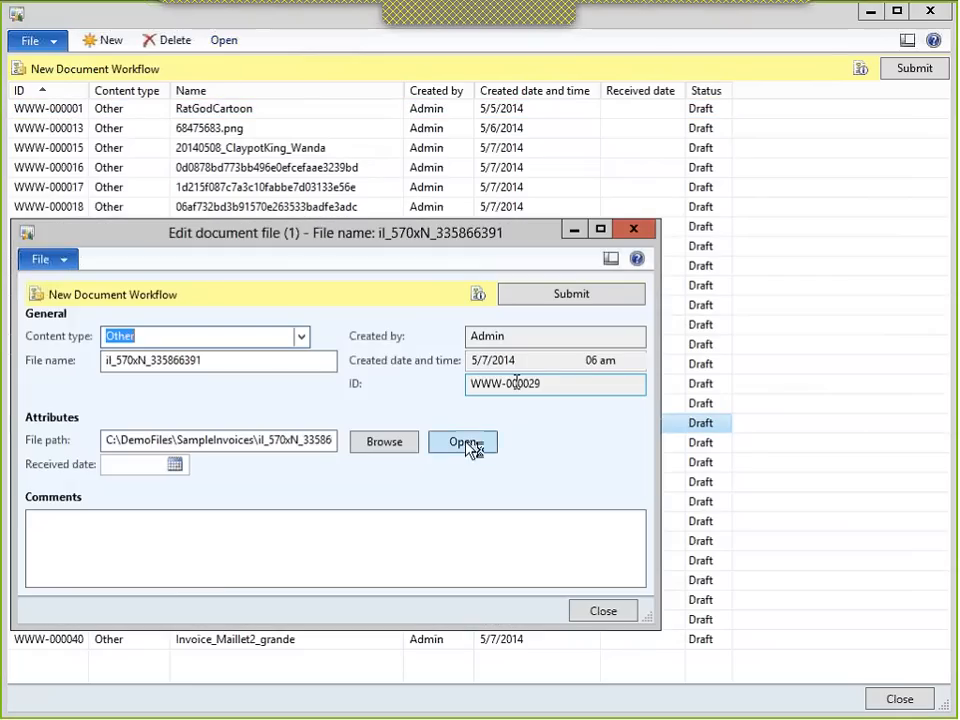
click(460, 445)
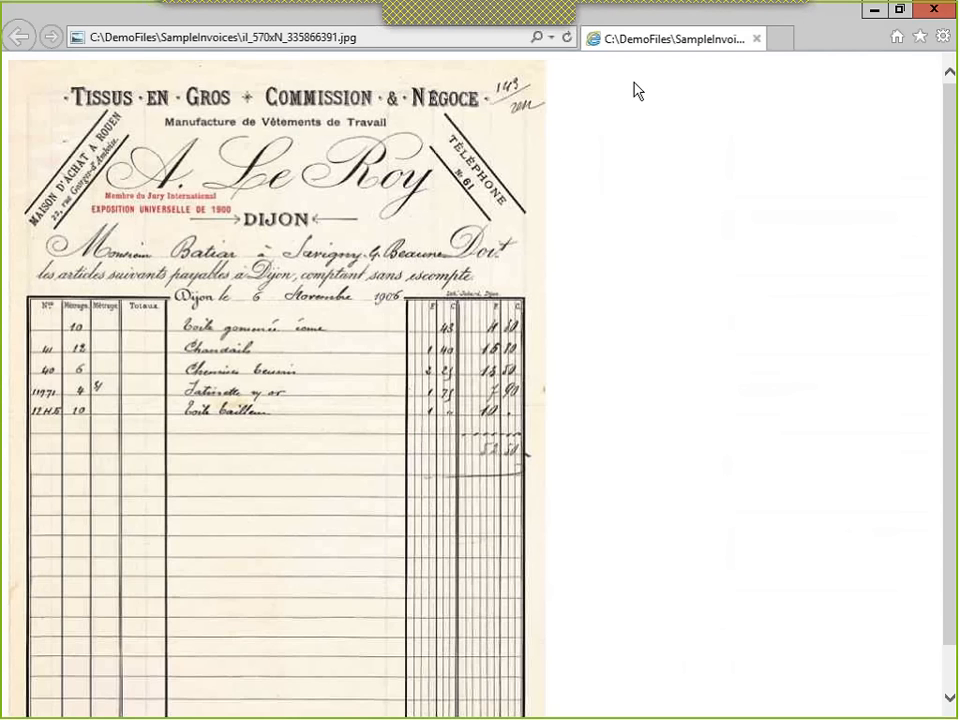
click(870, 9)
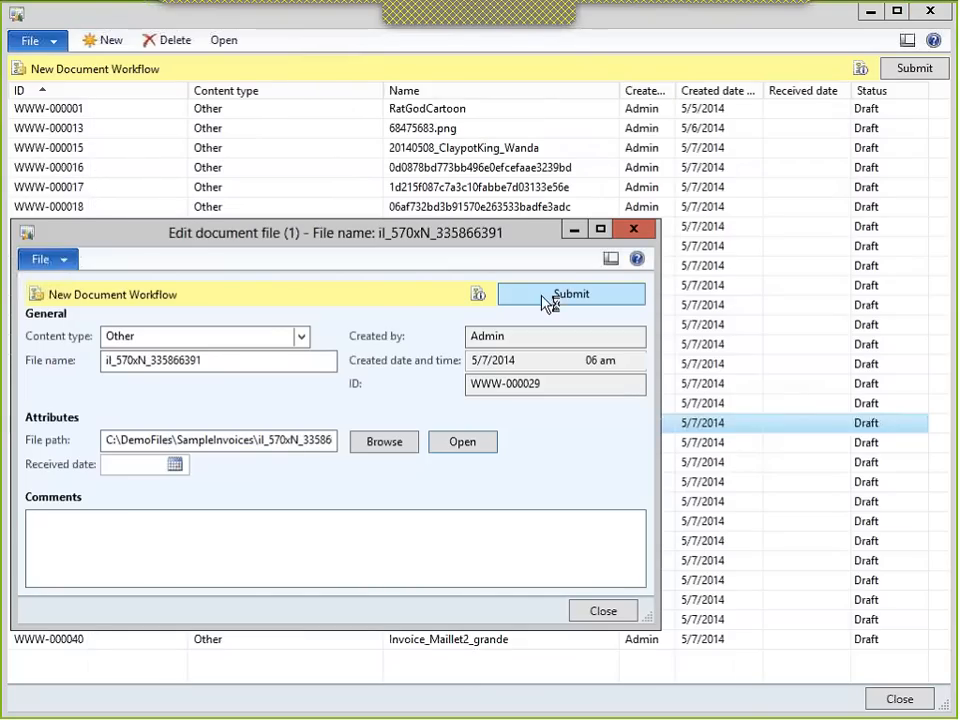
- Set the document's content type to AP Invoice and submit it to the Vendor Invoice Document Management Workflow without a comment
click(301, 338)
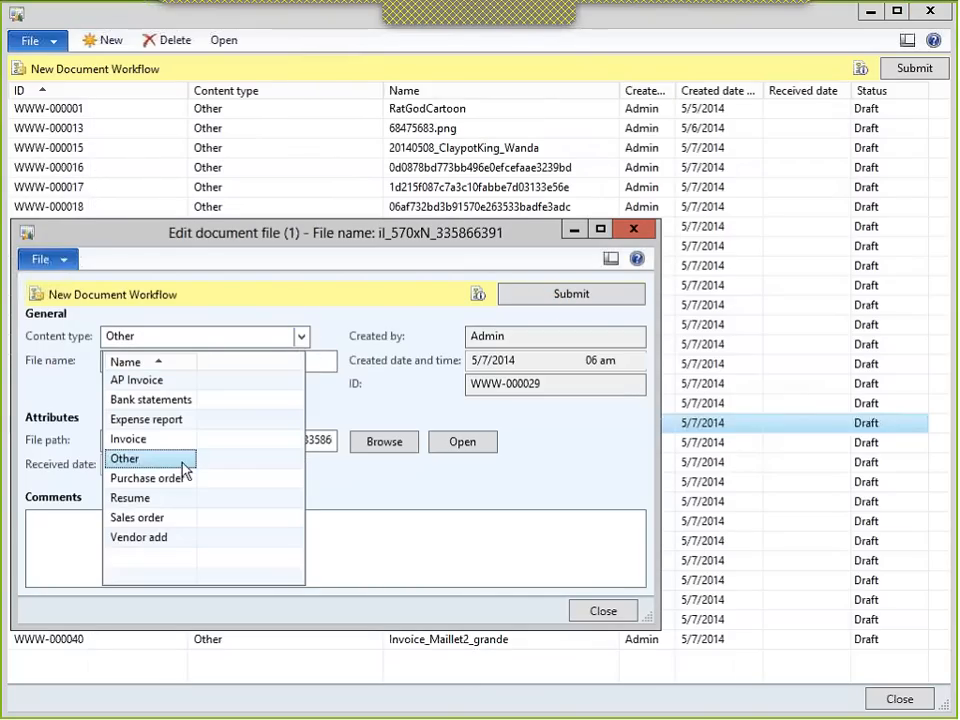
click(137, 380)
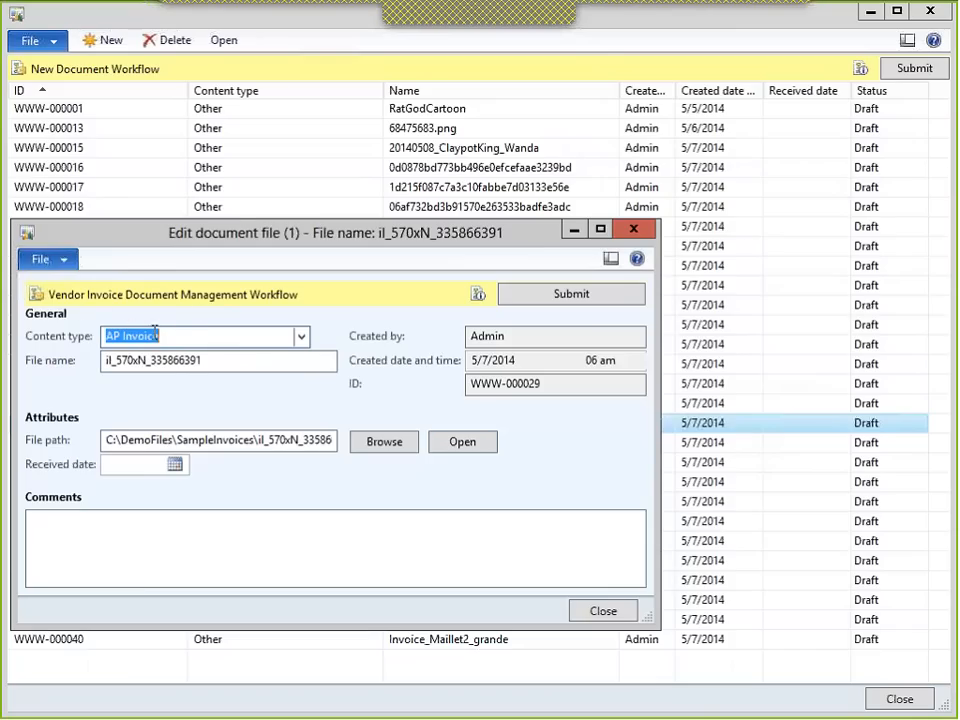
click(567, 292)
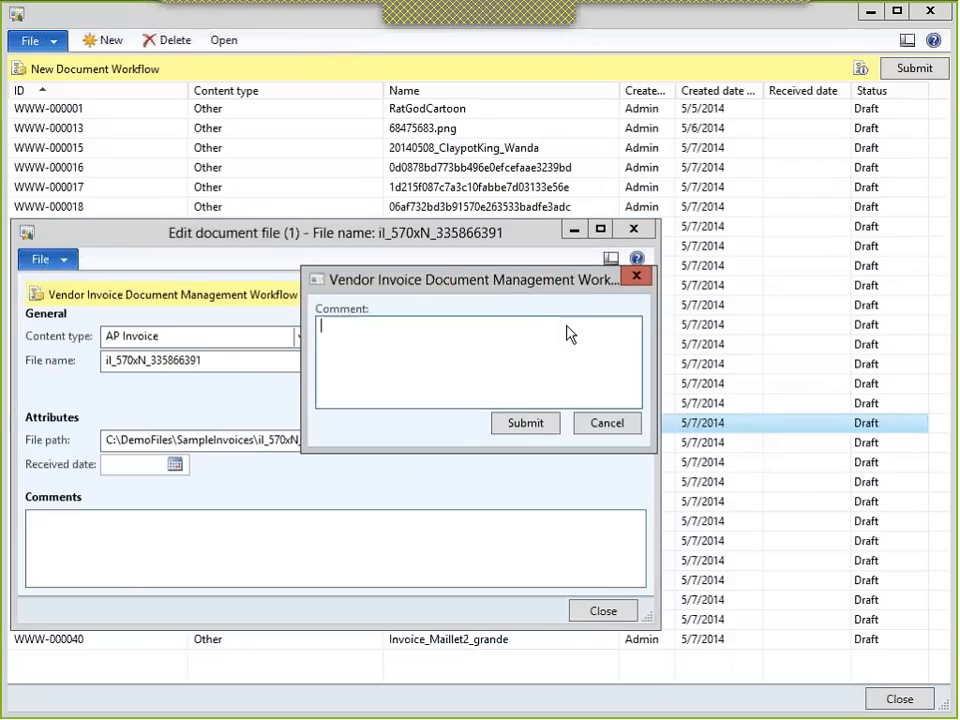
click(518, 430)
click(603, 611)
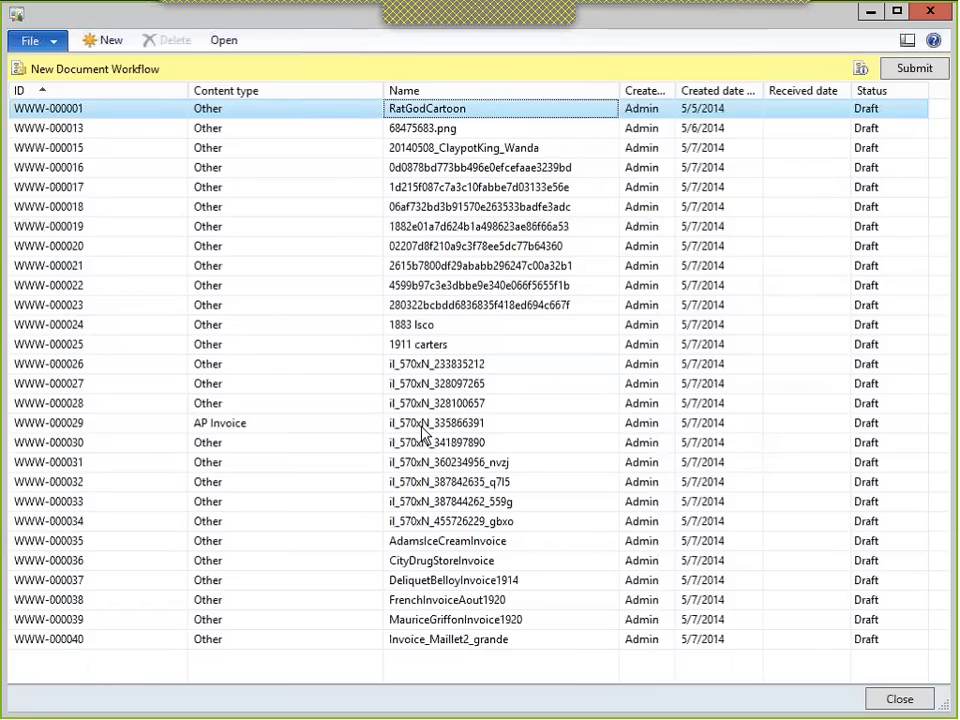
click(930, 12)
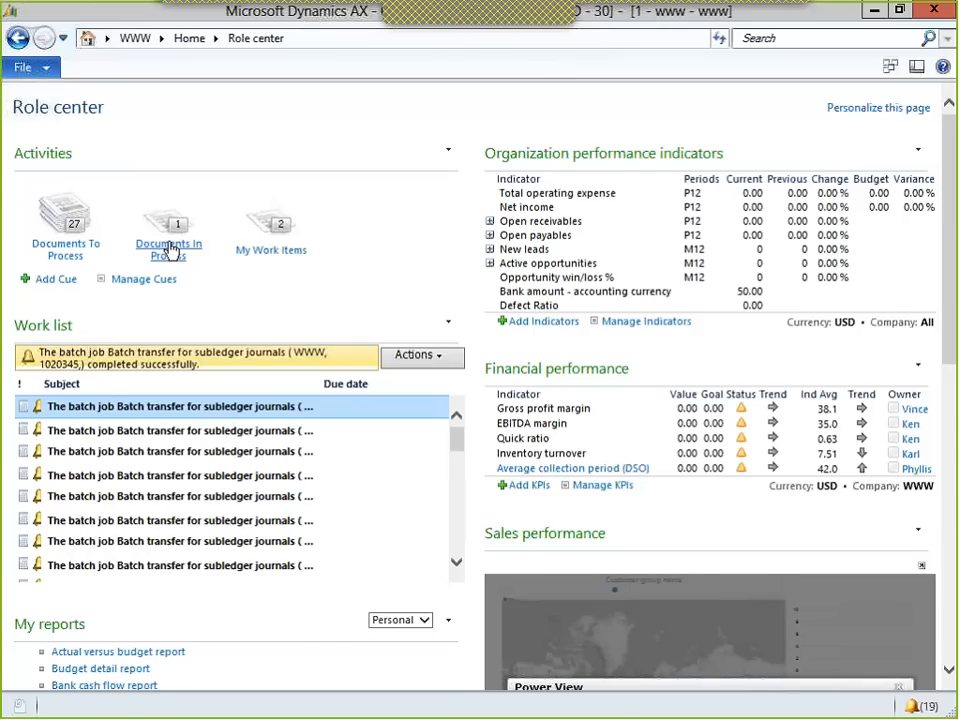
- Check the submitted document and its available workflow actions under Documents In Process, and close the list
click(172, 250)
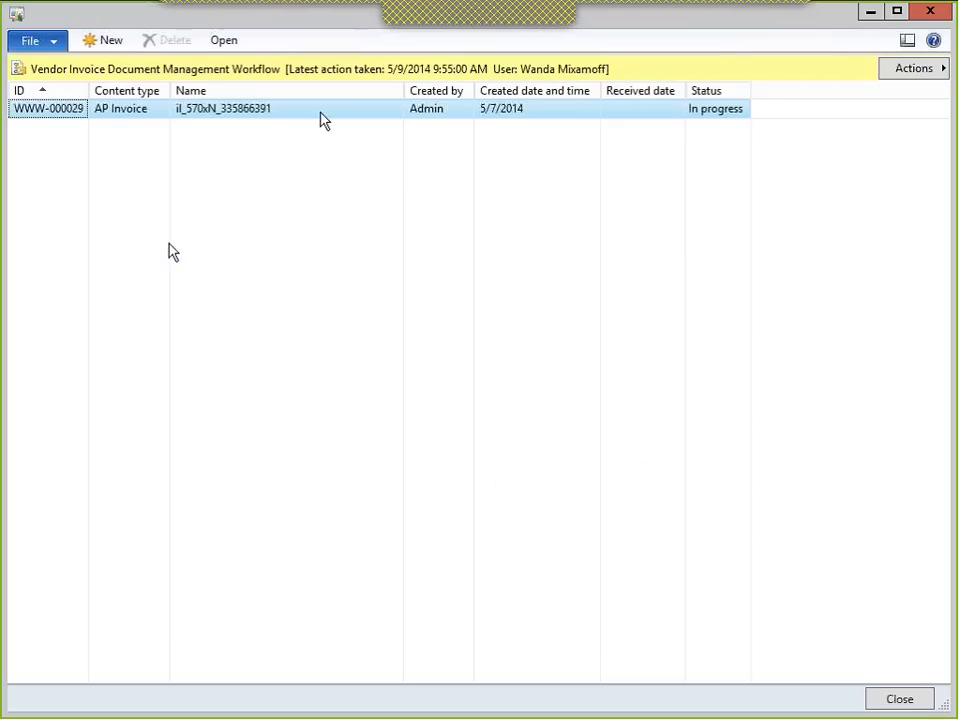
click(924, 67)
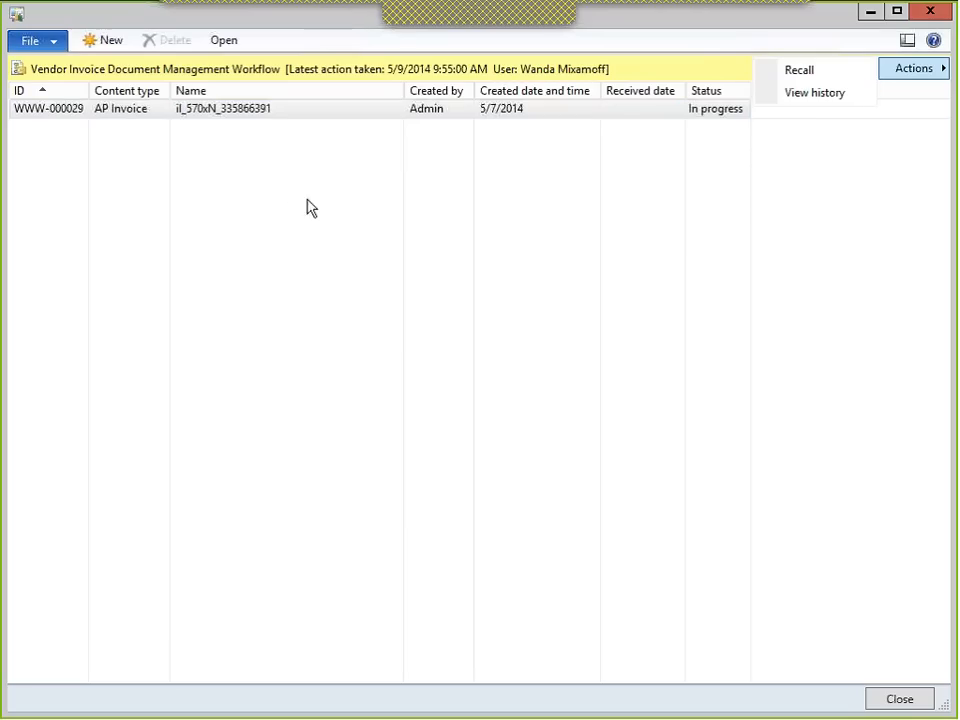
click(451, 194)
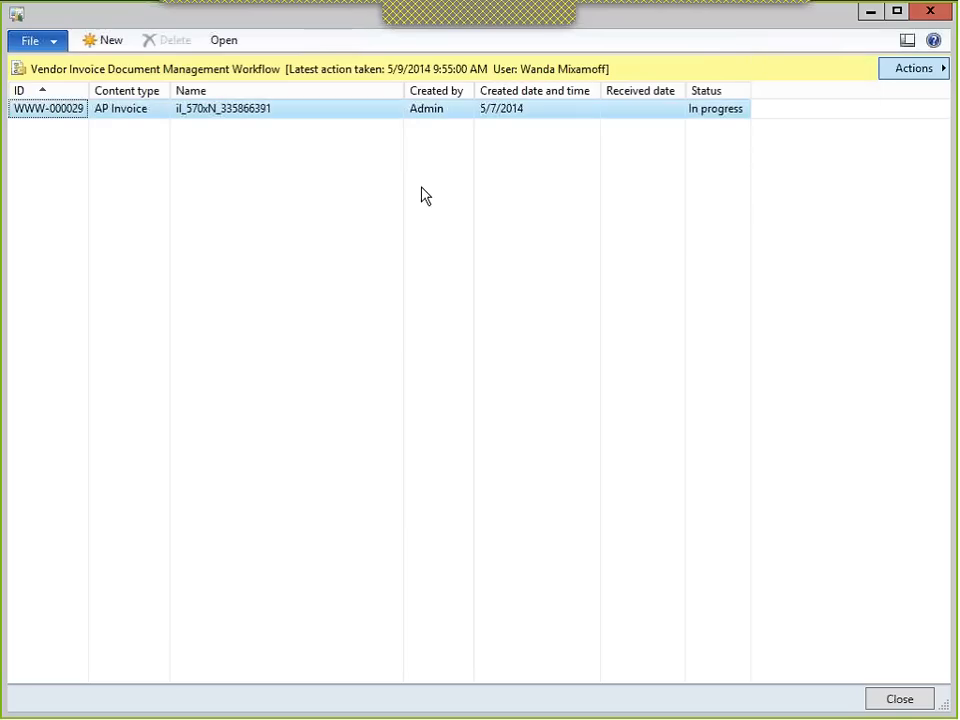
click(925, 16)
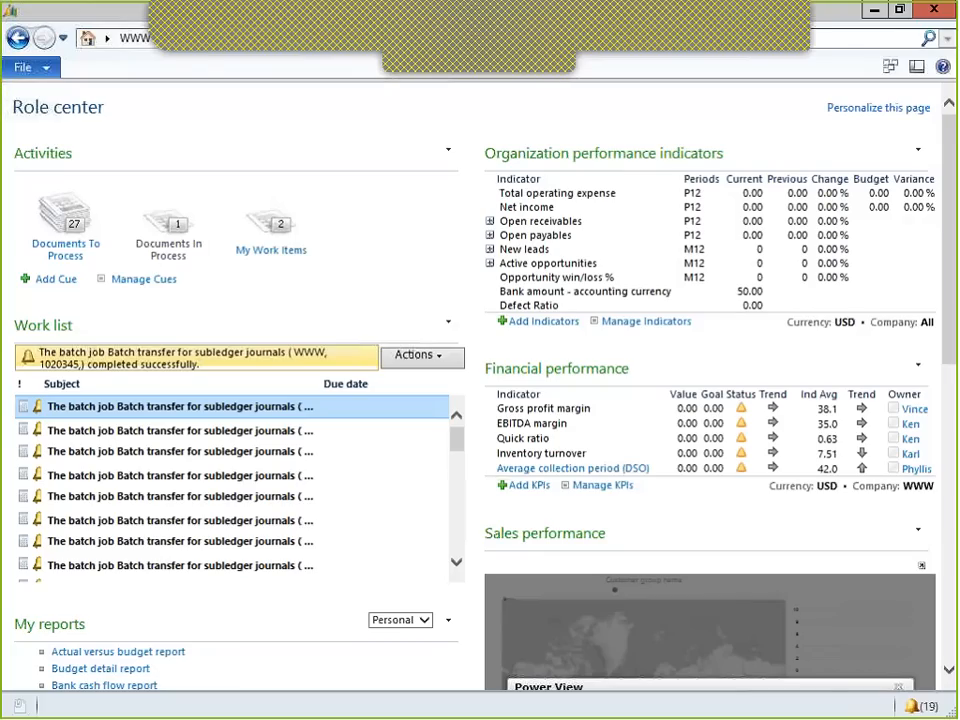
- Switch to the PowerPoint slide show and advance from the Topics slide to the Questions slide
key(alt+Tab)
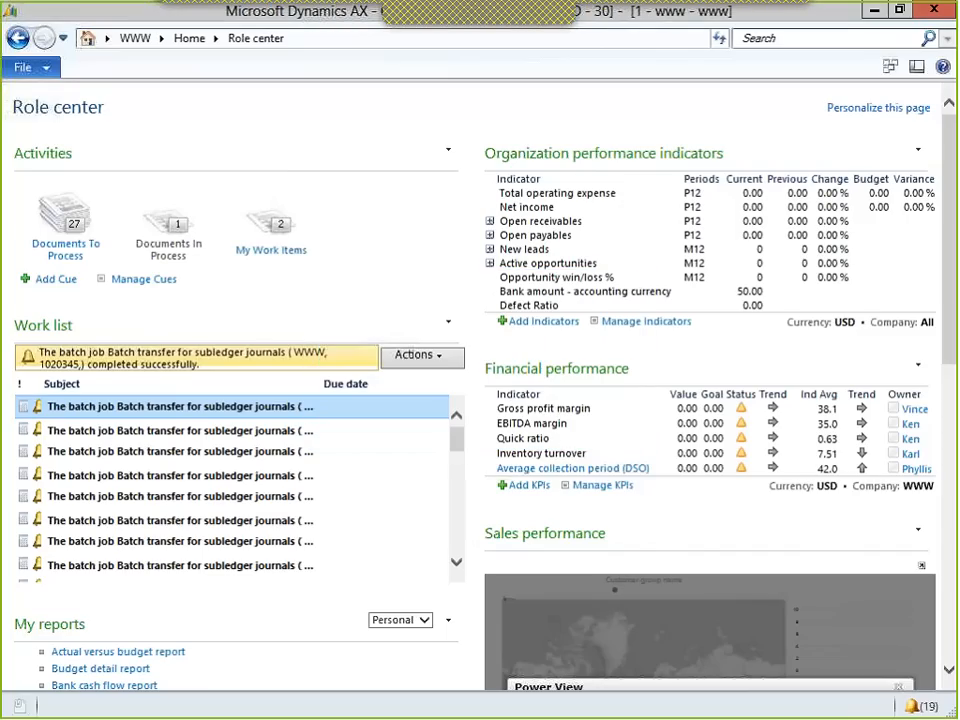
key(alt+Tab)
key(alt+Tab)
key(alt+Tab)
key(alt+Tab)
key(alt+Tab)
key(alt+Tab)
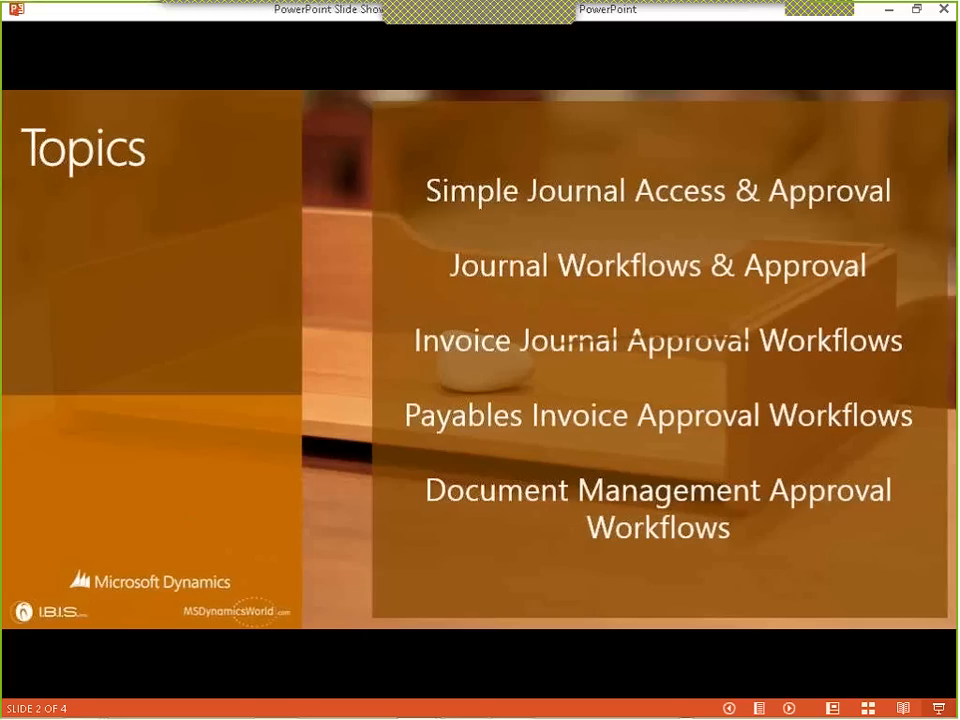
key(Right)
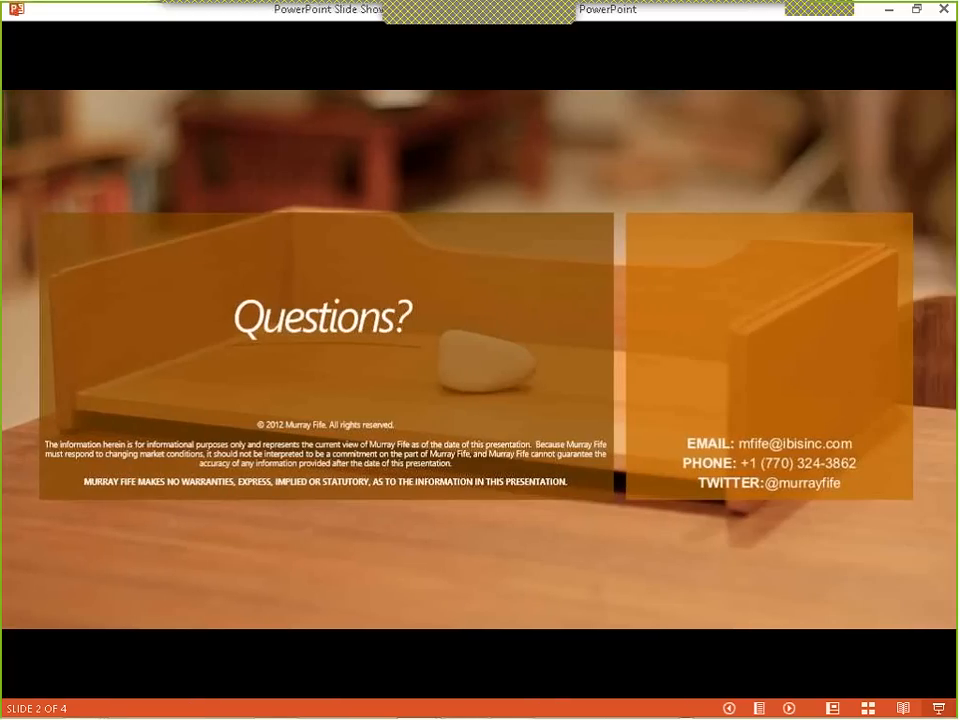